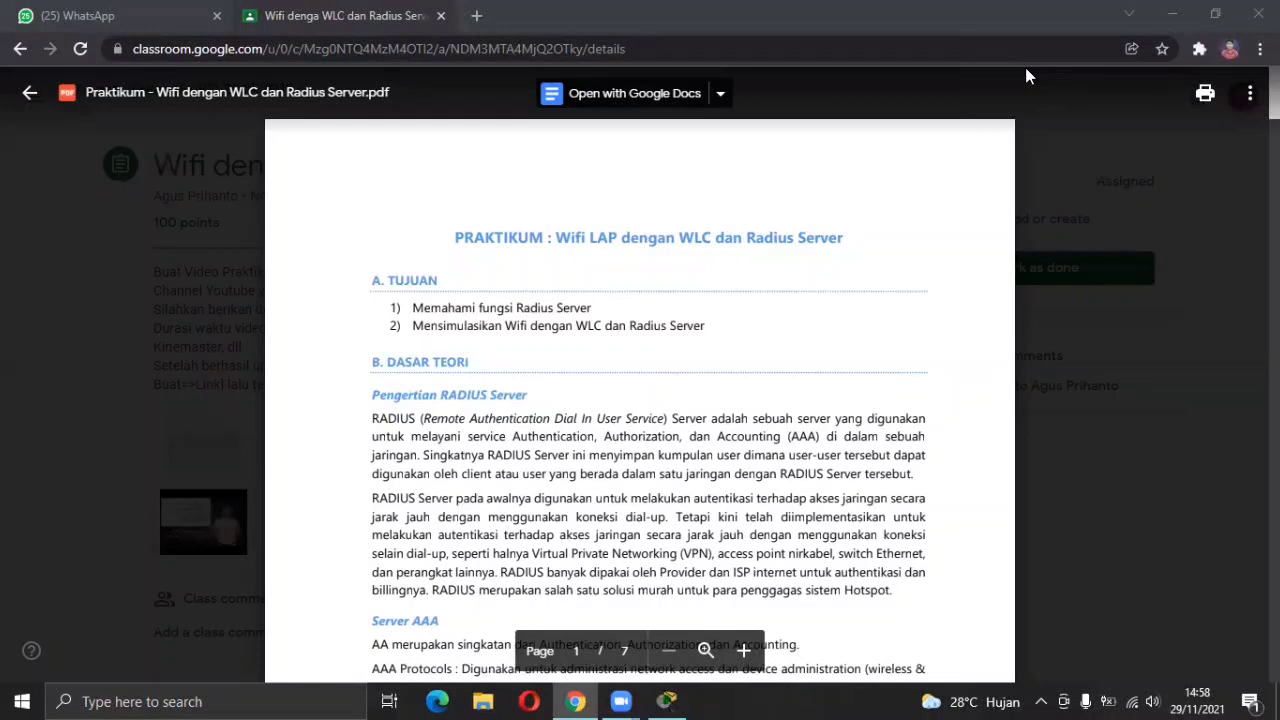
# Read down through the handout's RADIUS and AAA theory to page 2's 'Cara Kerja RADIUS Server'.
pyautogui.scroll(-3, 1025, 75)
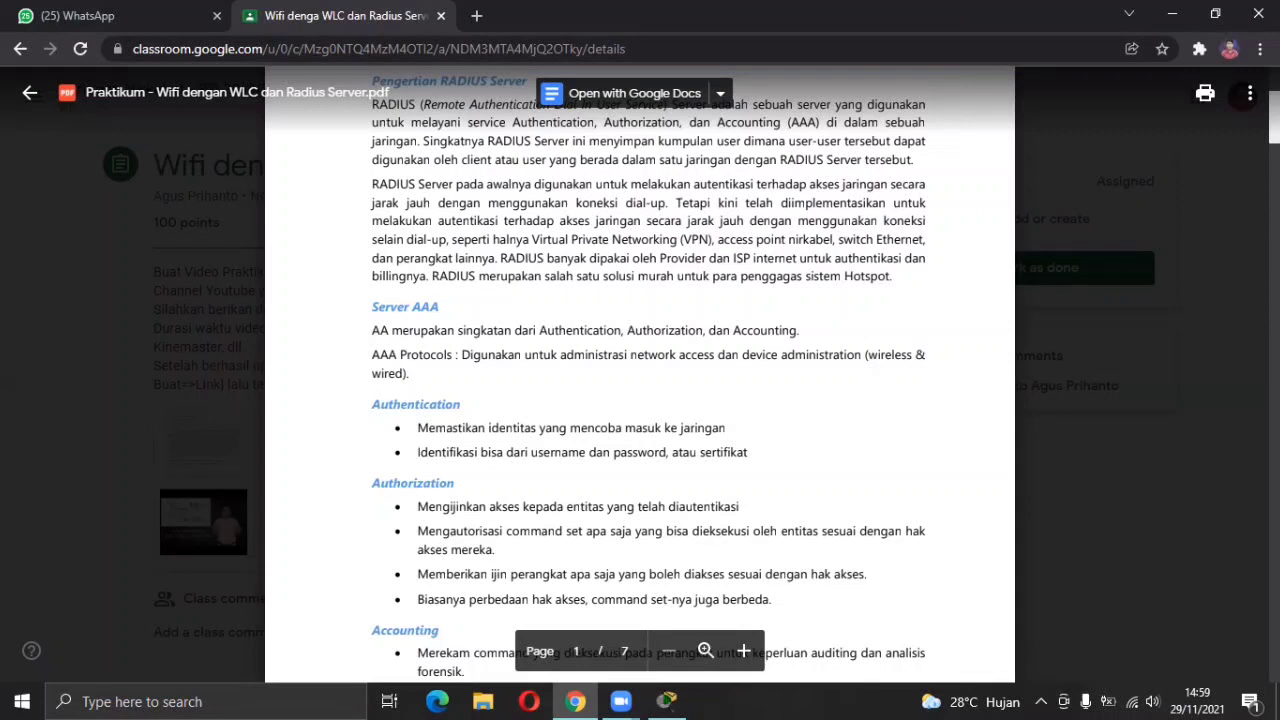
pyautogui.scroll(-2, 640, 380)
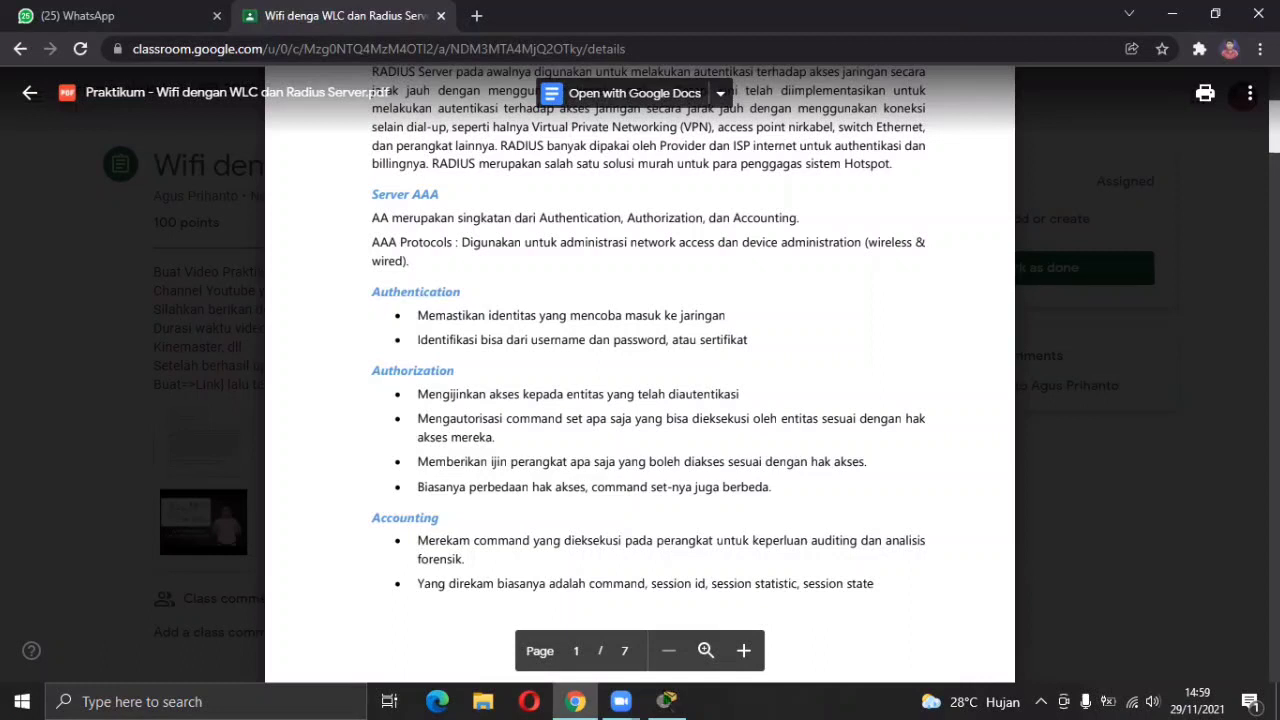
pyautogui.scroll(-4, 640, 375)
pyautogui.scroll(-3, 640, 375)
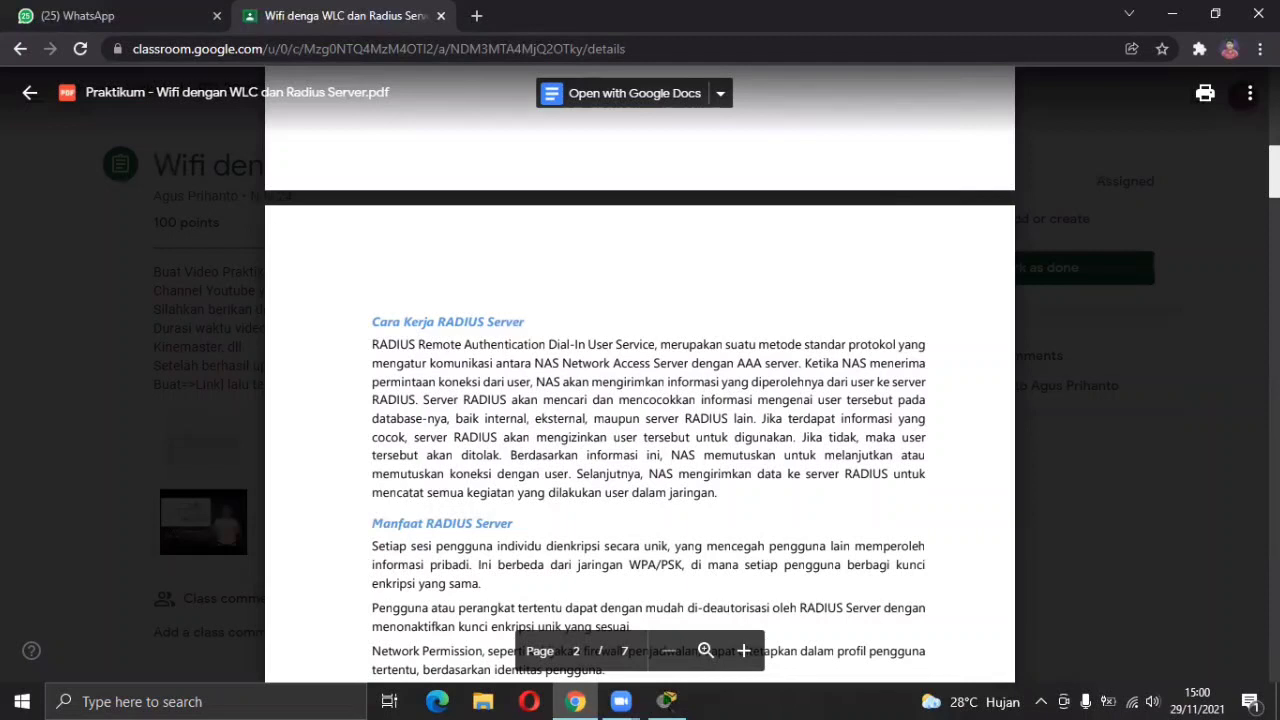
# Advance the handout to the '1. Skenario' text and the WLC/Radius topology diagram.
pyautogui.scroll(-1, 640, 400)
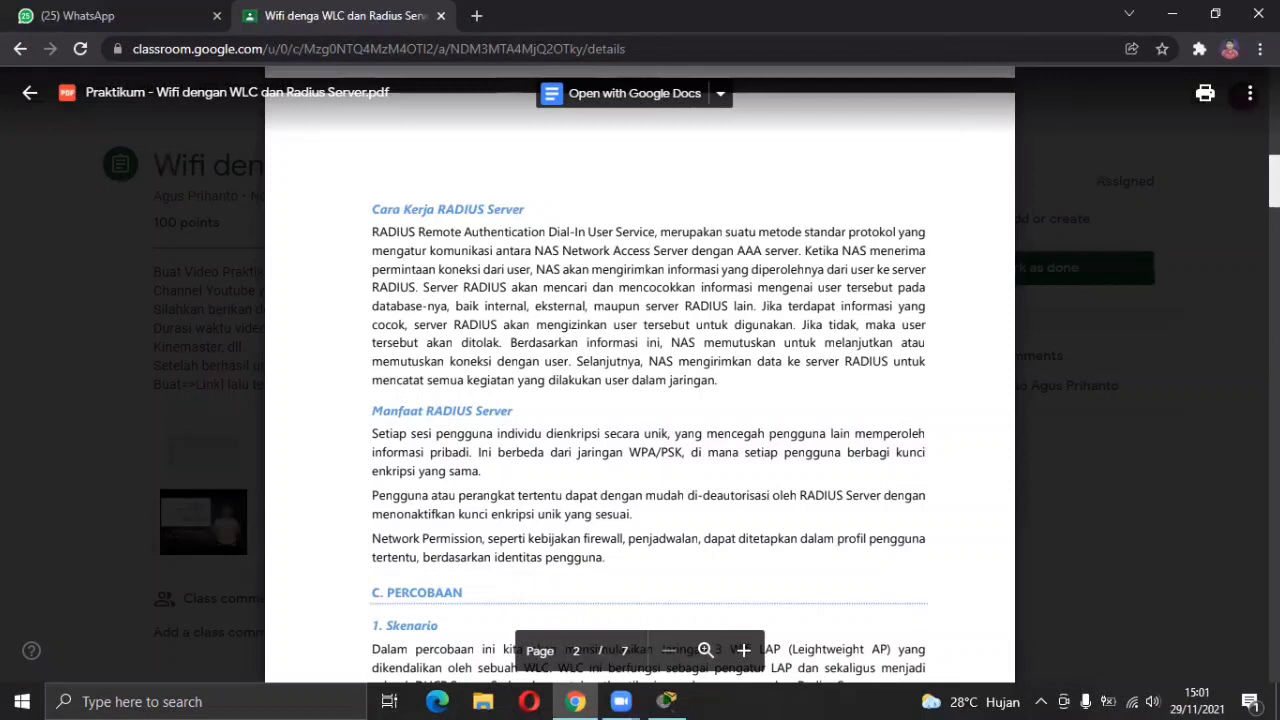
pyautogui.scroll(-3, 640, 380)
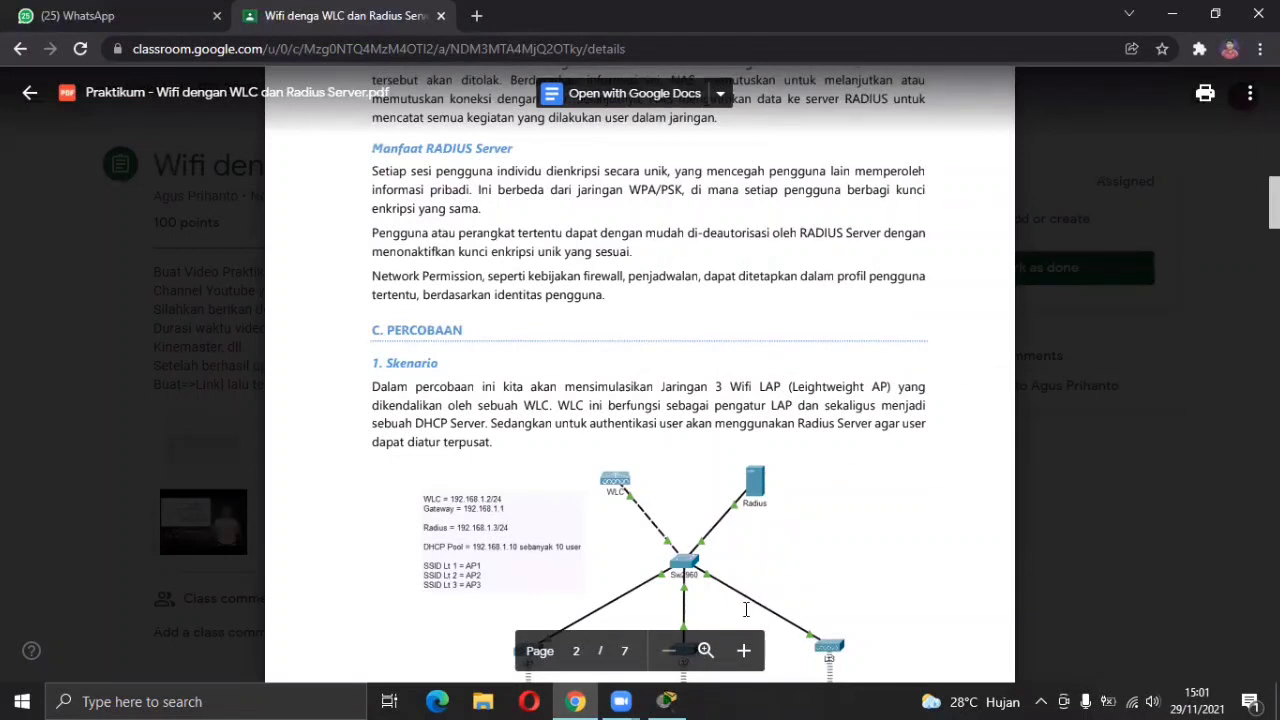
# Place three tablet PCs across the lower part of the Packet Tracer workspace.
pyautogui.click(672, 699)
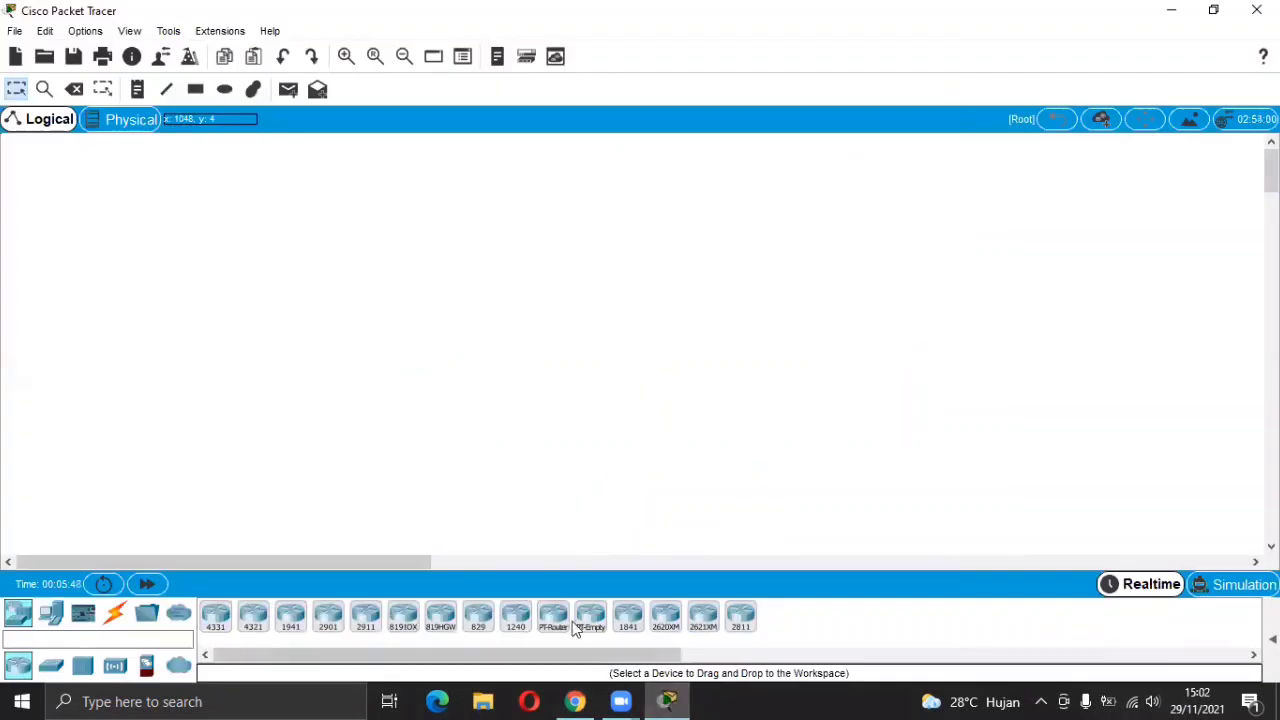
pyautogui.click(48, 618)
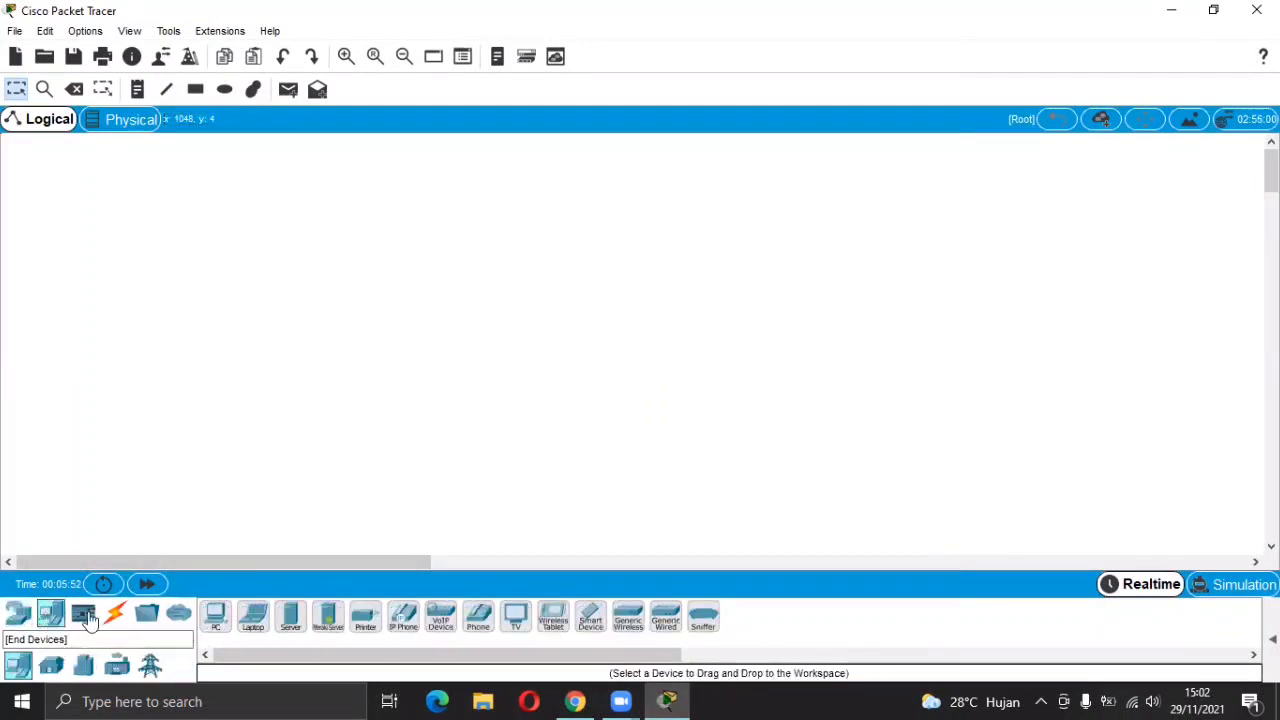
pyautogui.click(594, 619)
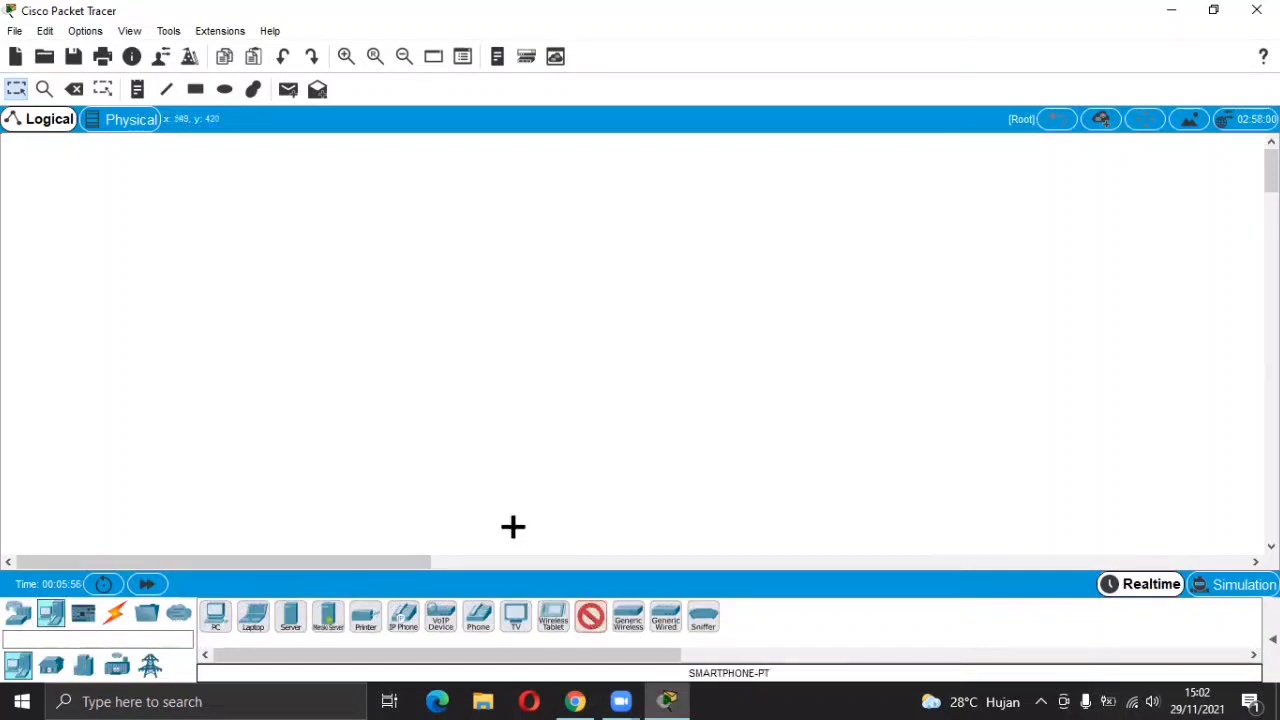
pyautogui.click(558, 619)
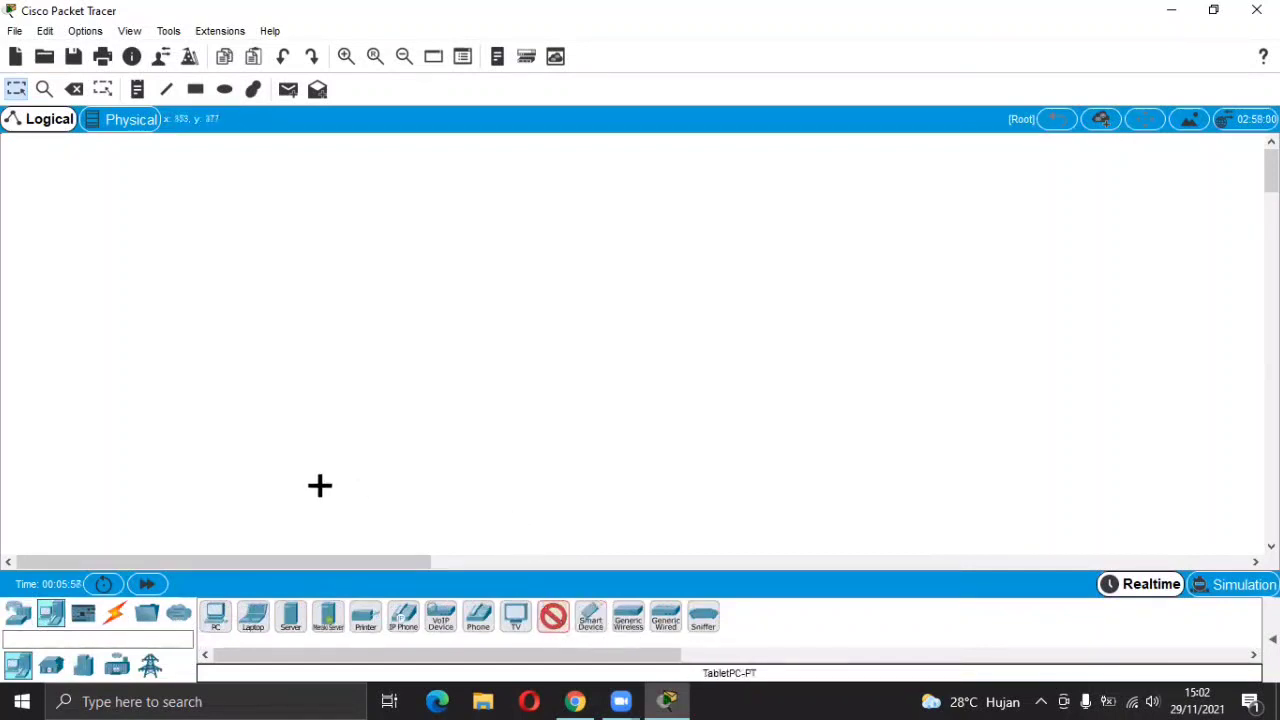
pyautogui.click(302, 511)
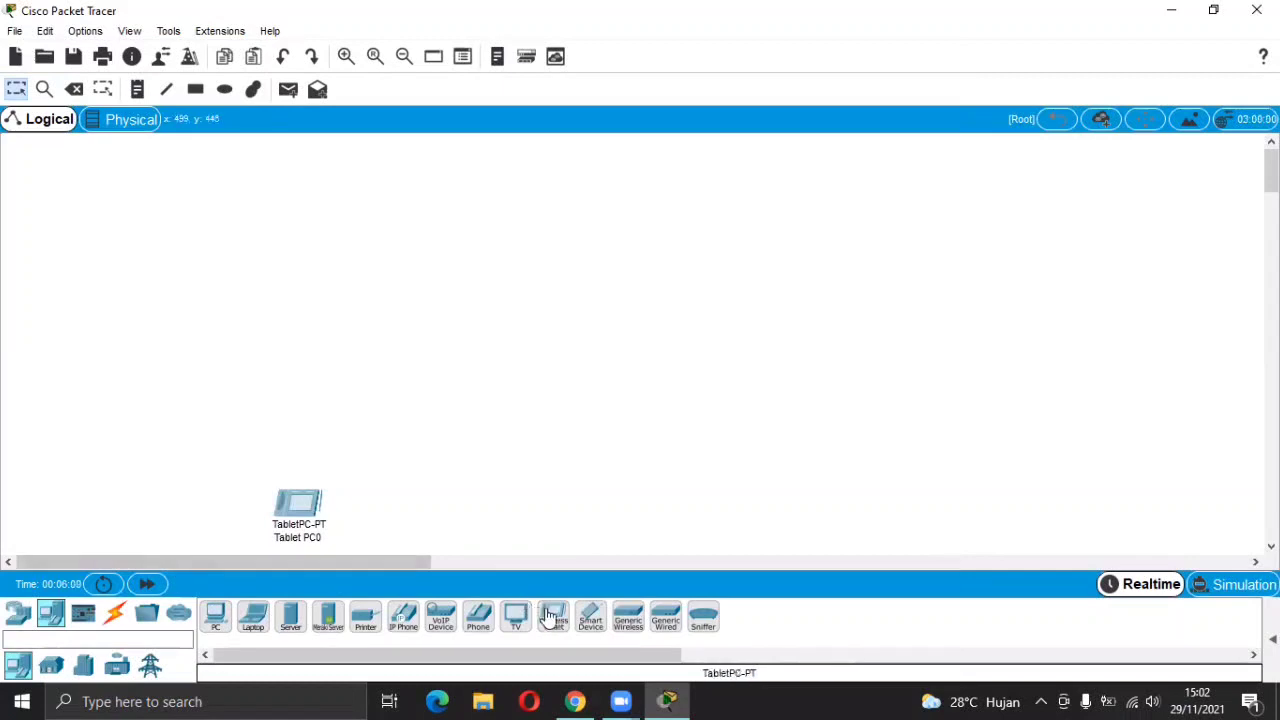
pyautogui.click(425, 513)
pyautogui.click(556, 617)
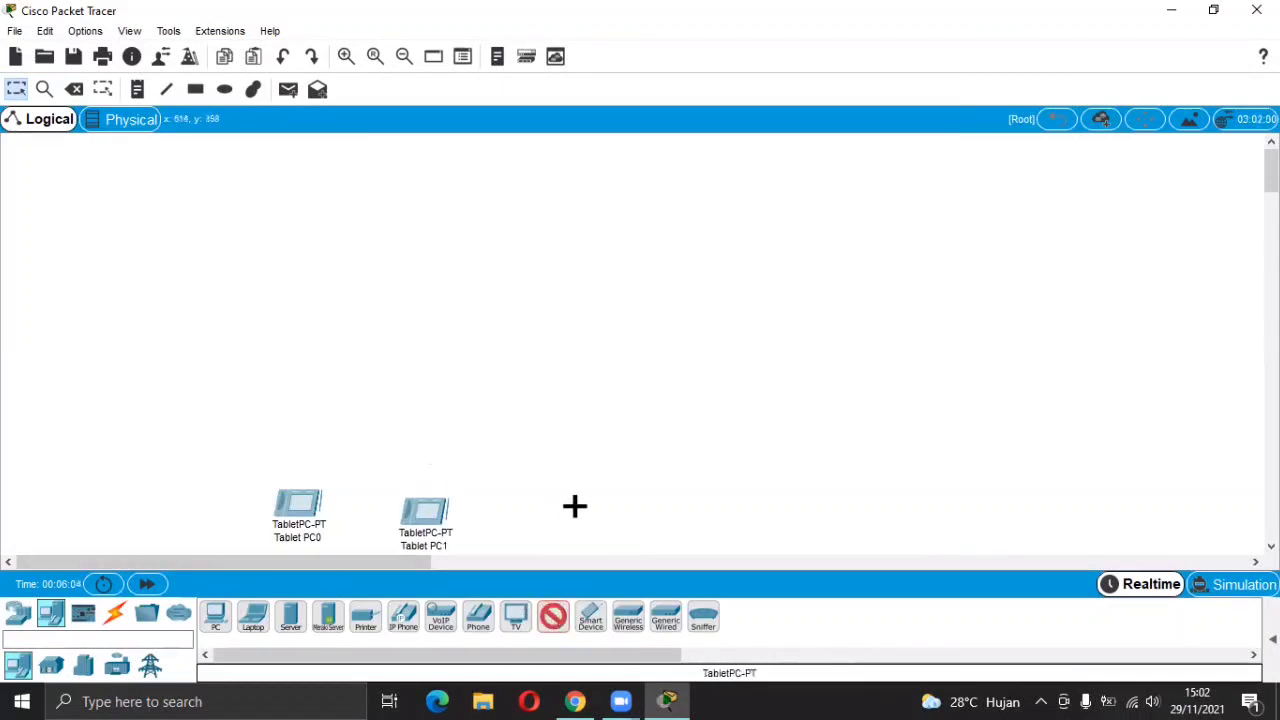
pyautogui.click(575, 509)
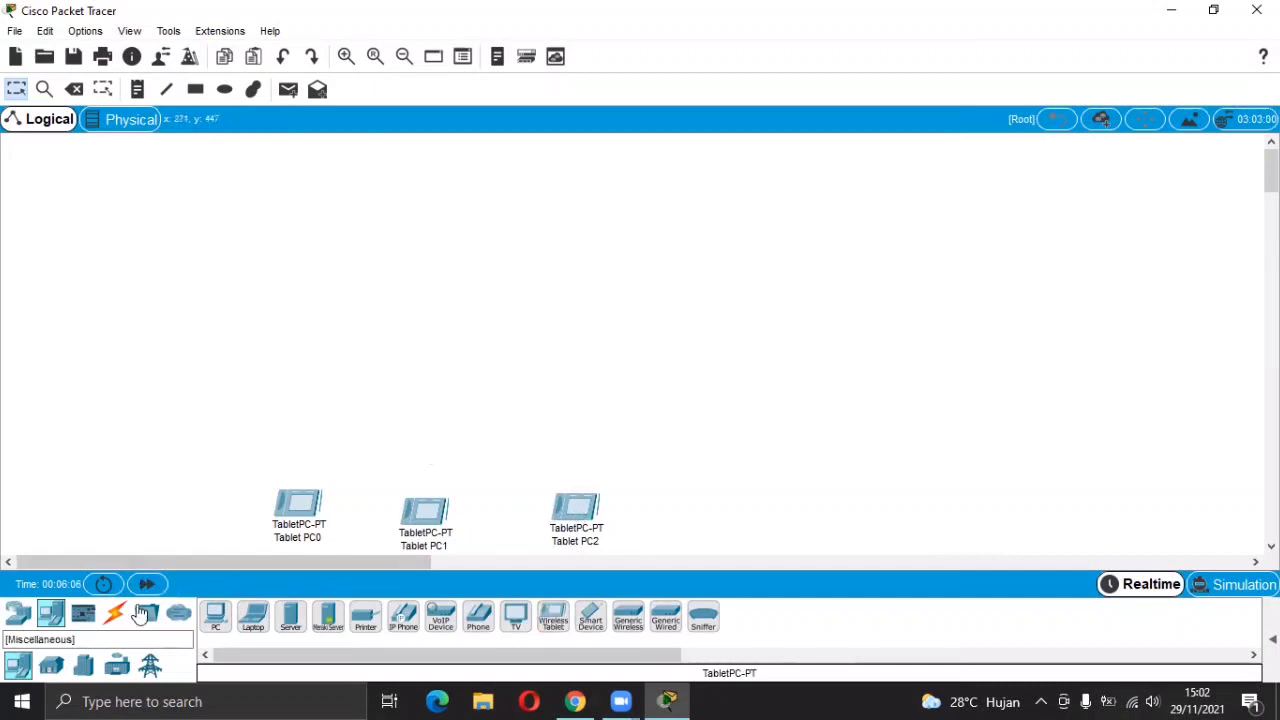
# Place three lightweight access points (LAP-PT), one above each tablet.
pyautogui.click(18, 616)
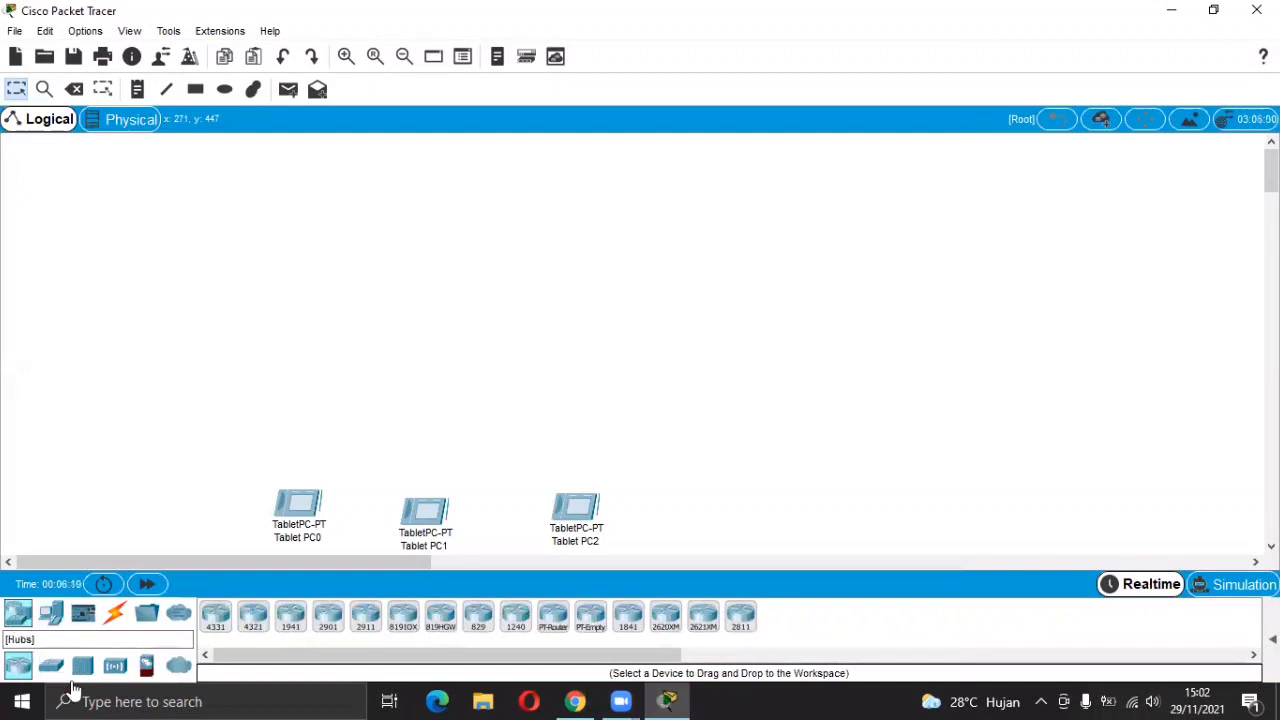
pyautogui.click(52, 670)
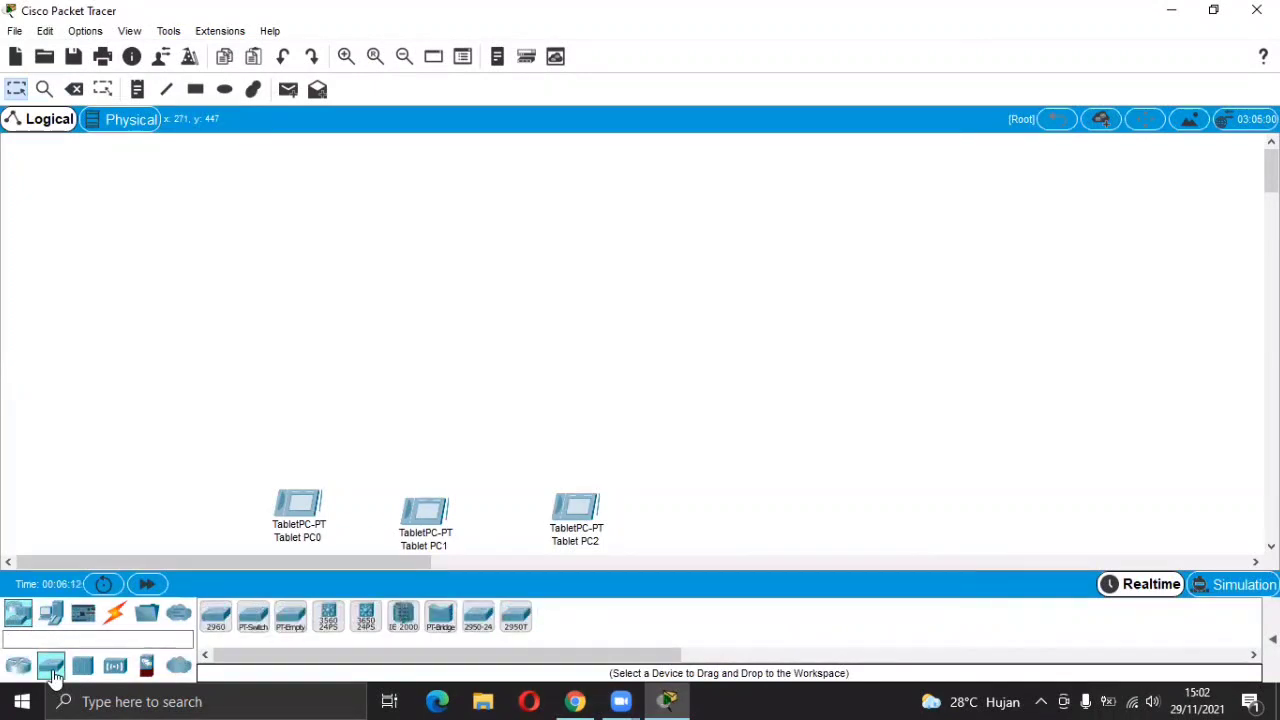
pyautogui.click(86, 669)
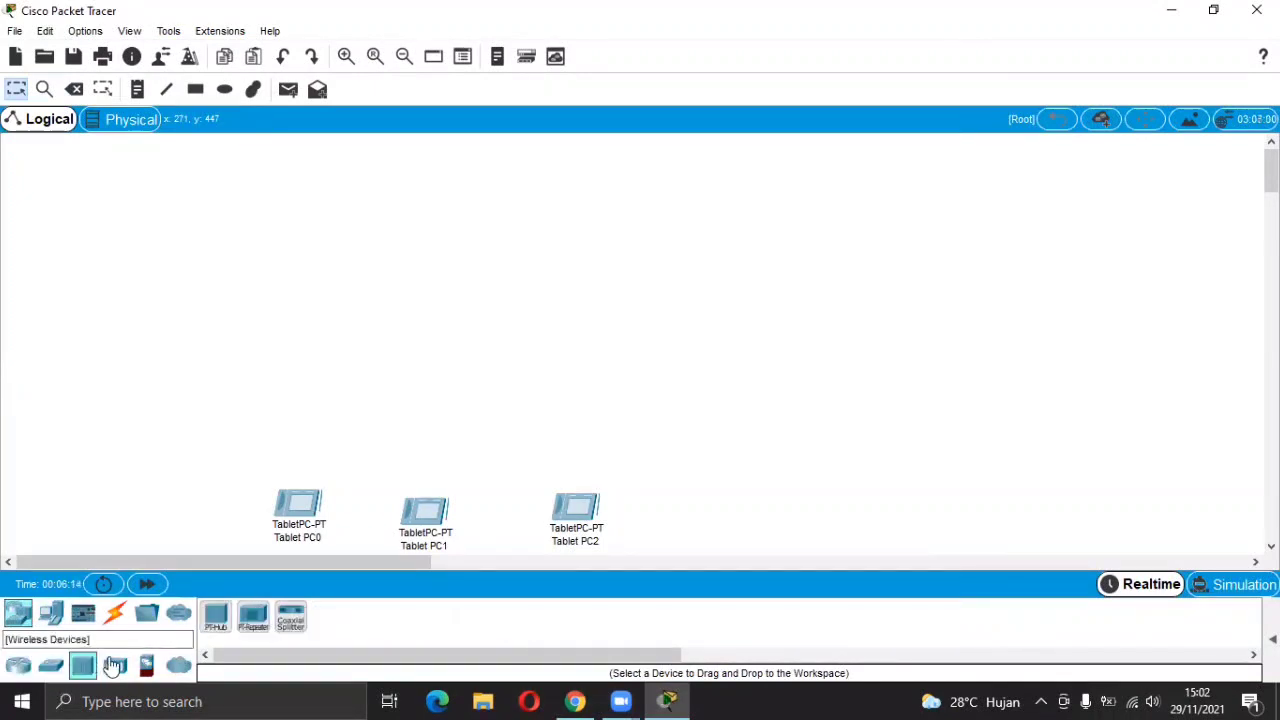
pyautogui.click(113, 667)
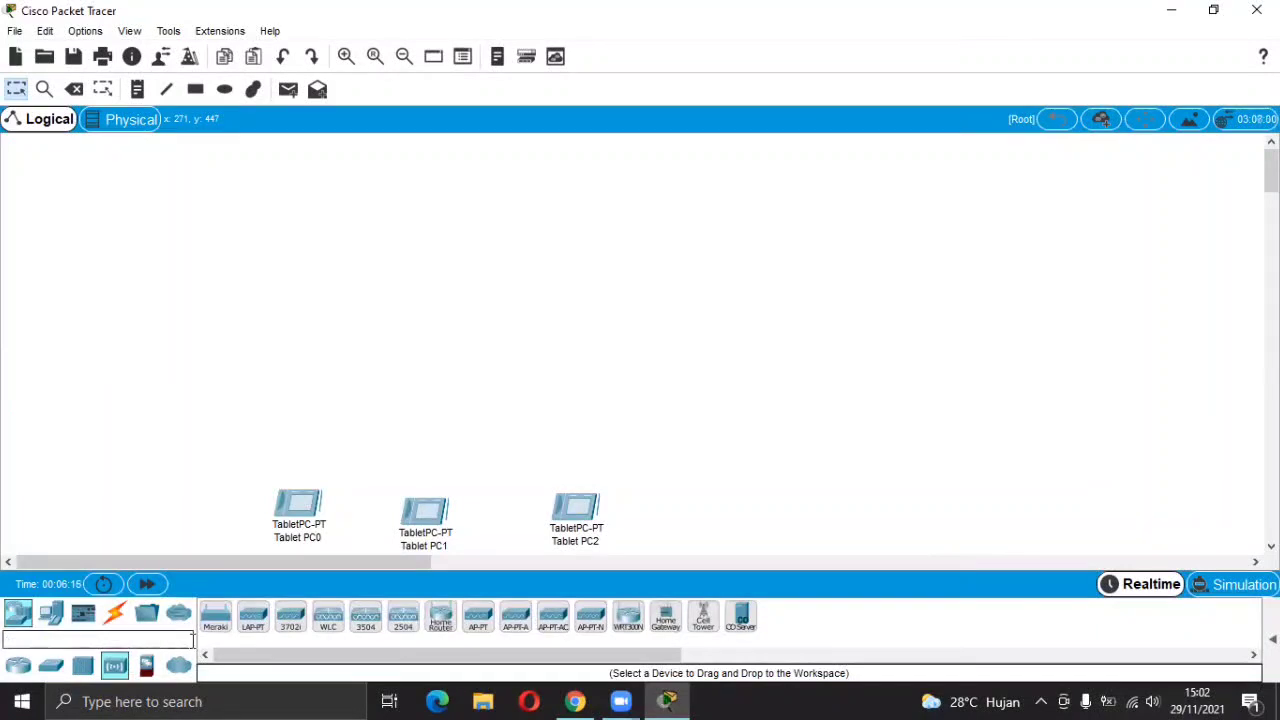
pyautogui.click(251, 624)
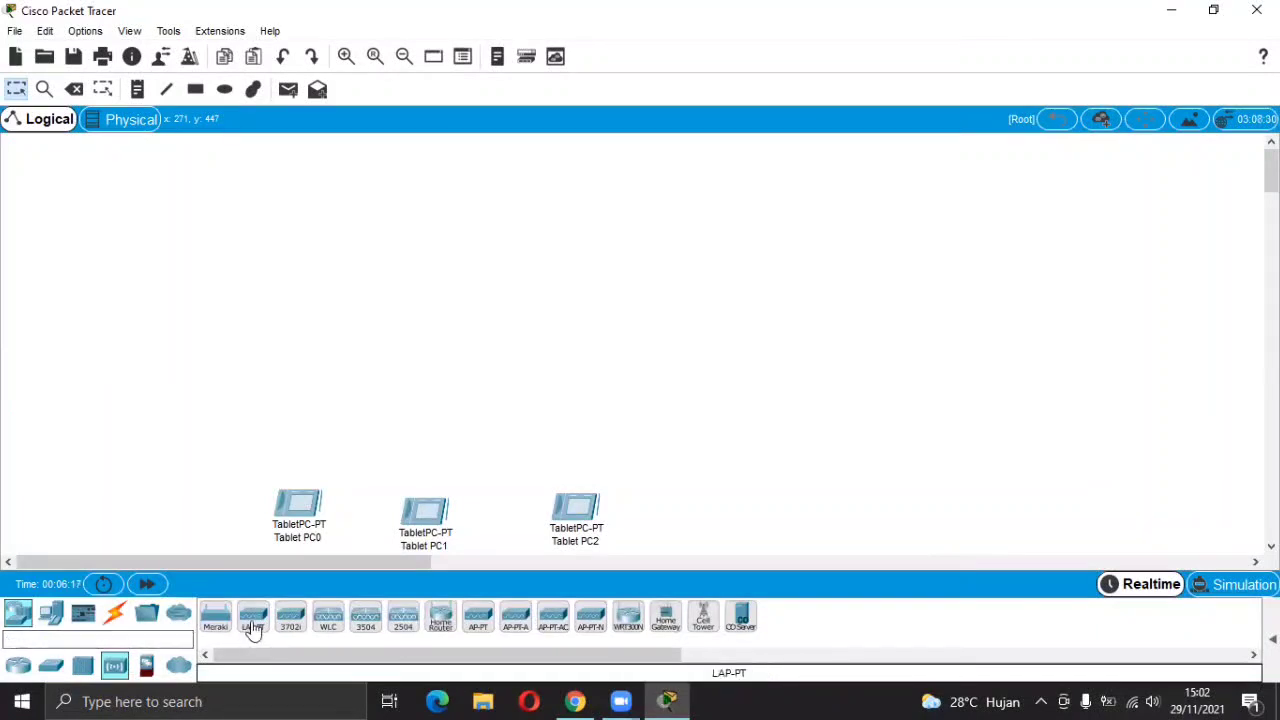
pyautogui.click(306, 427)
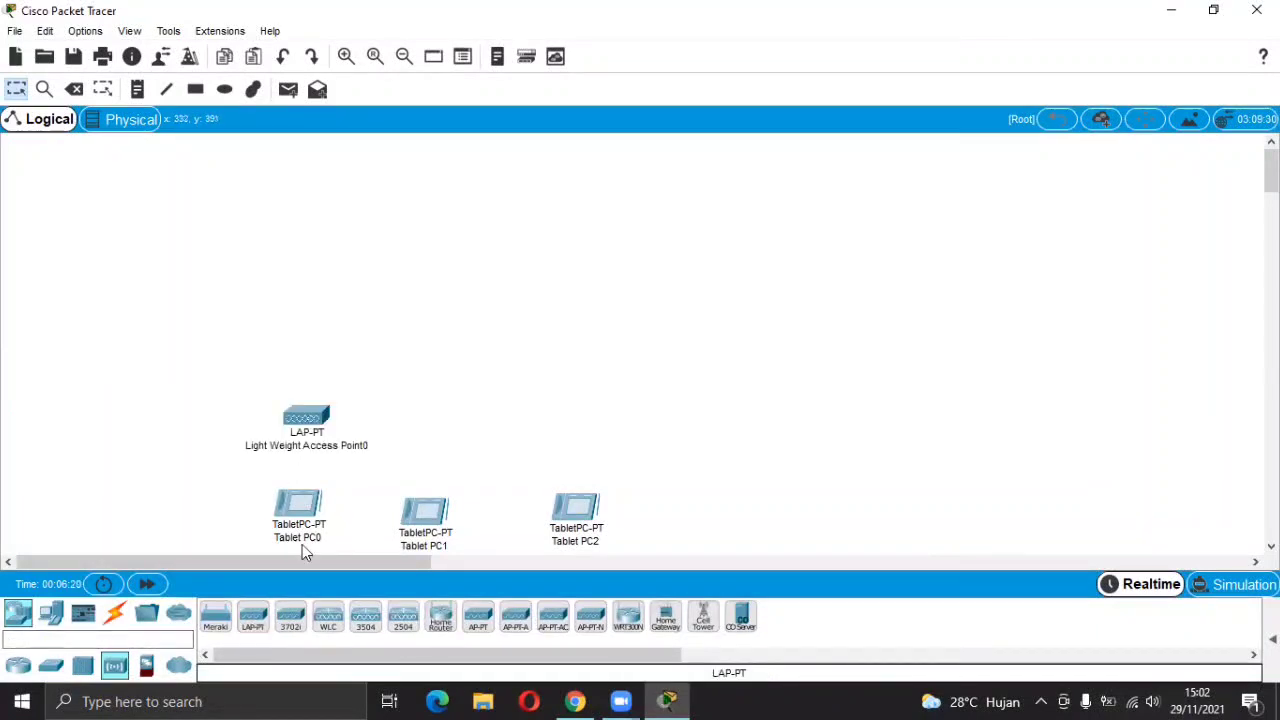
pyautogui.click(251, 622)
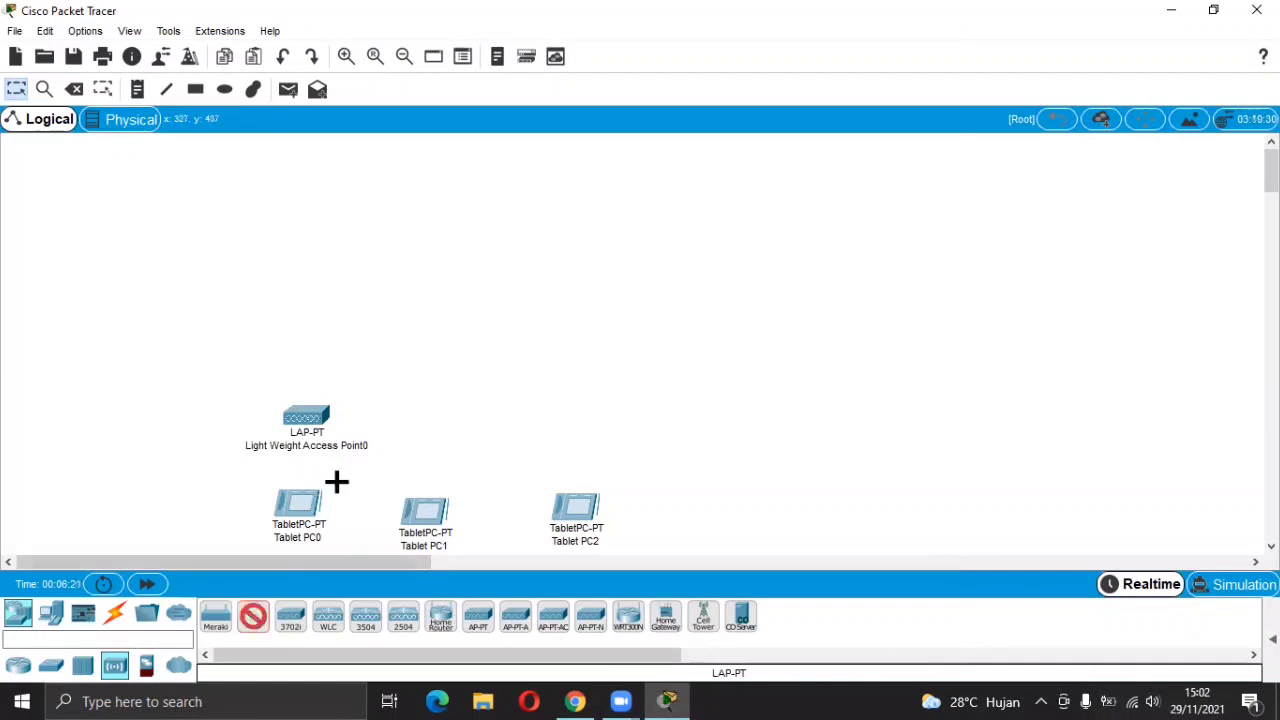
pyautogui.click(416, 430)
pyautogui.click(254, 622)
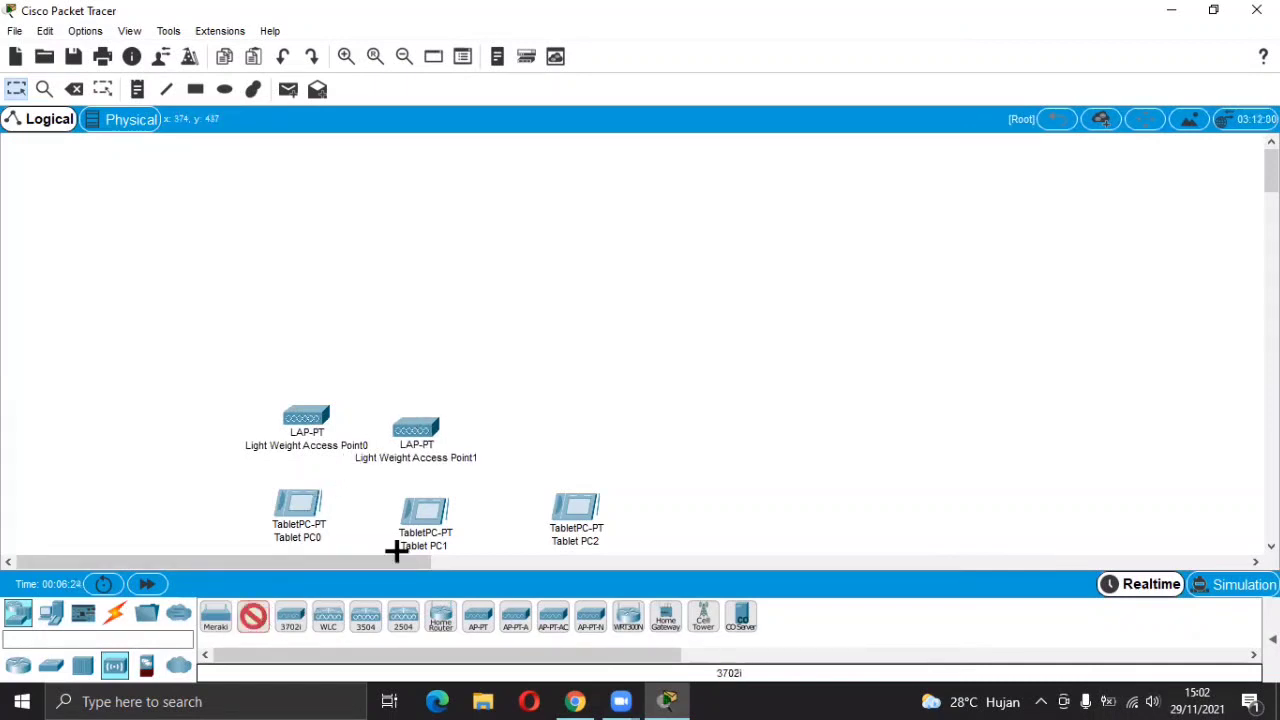
pyautogui.click(575, 431)
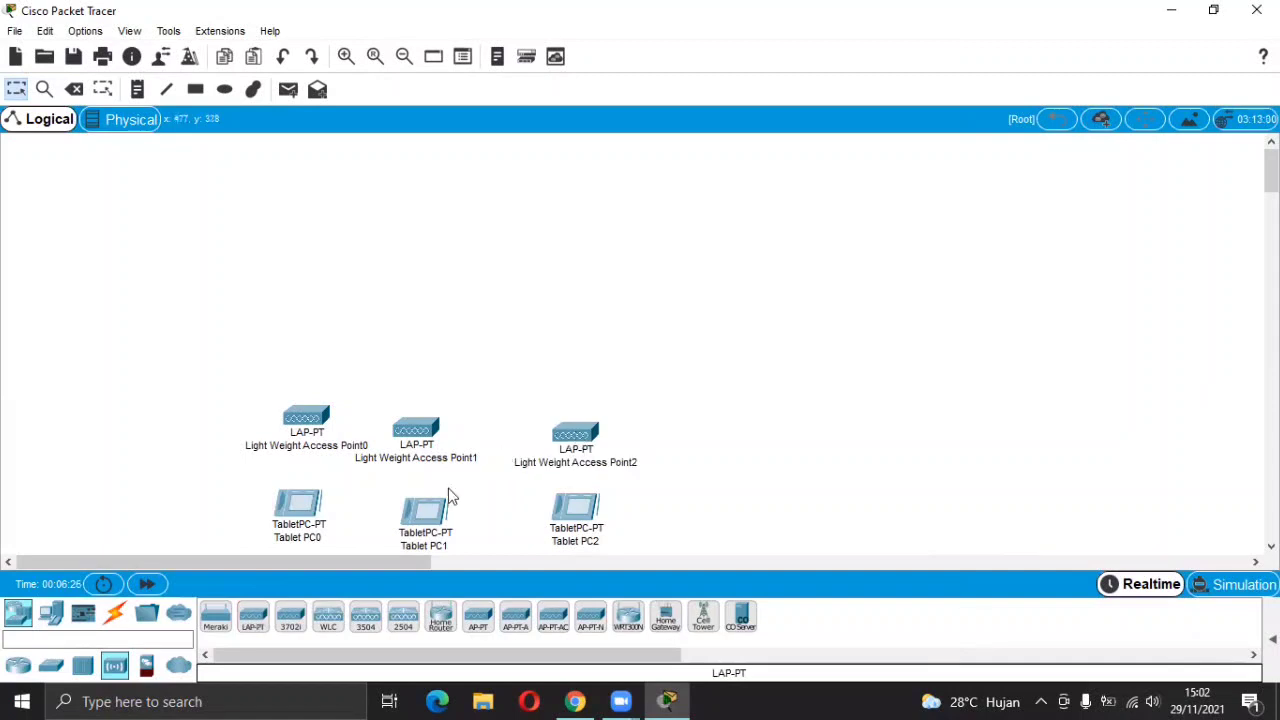
# Add a 2960 switch above the access points, a WLC top left and a server beside it.
pyautogui.click(51, 665)
pyautogui.click(228, 621)
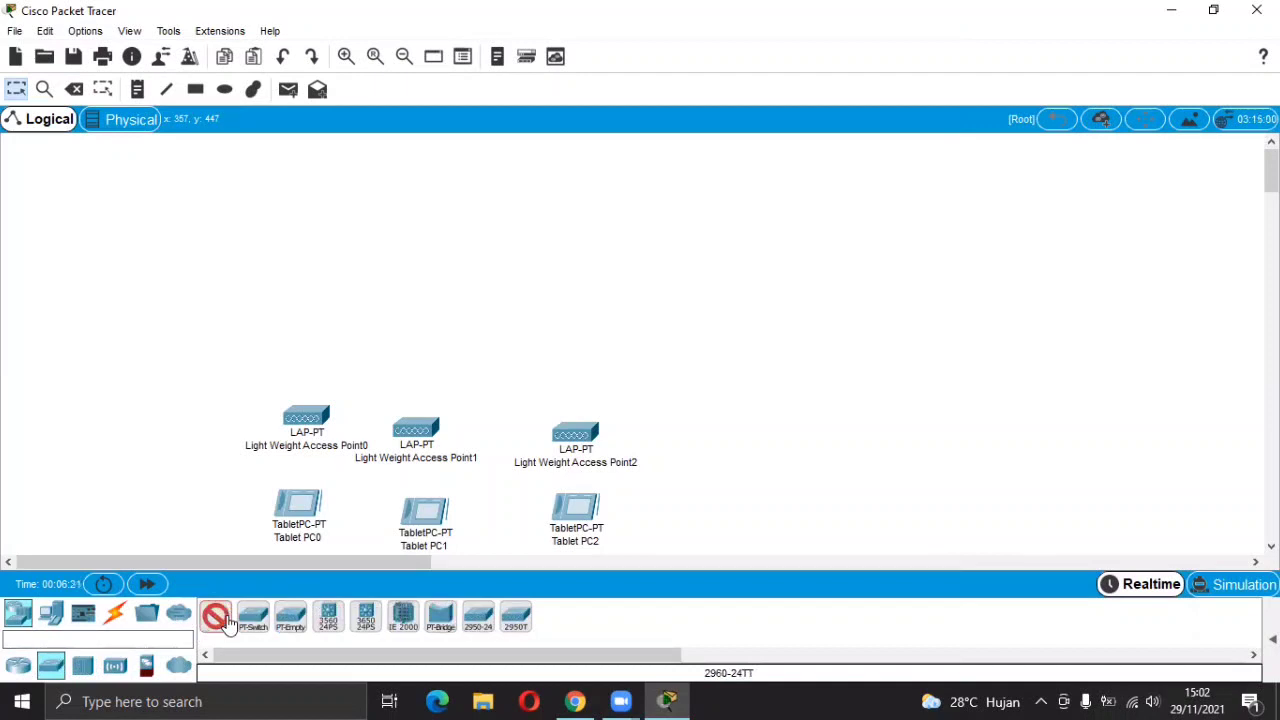
pyautogui.click(431, 318)
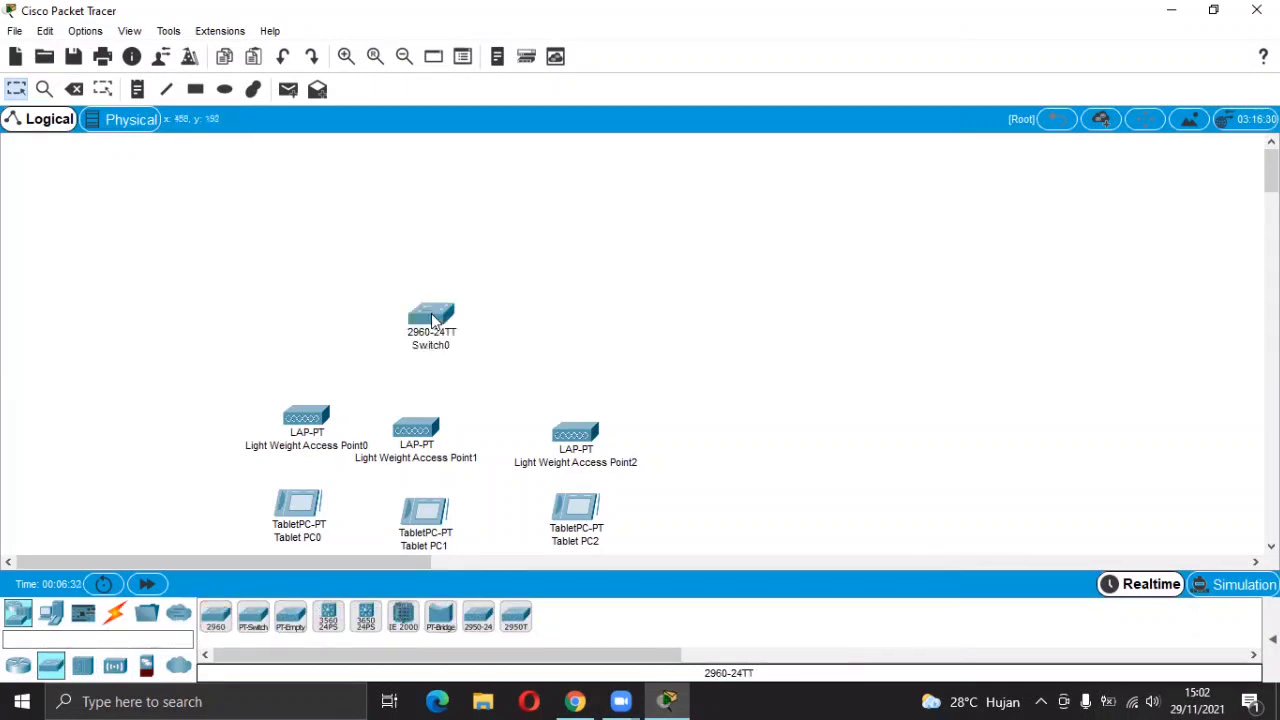
pyautogui.click(117, 668)
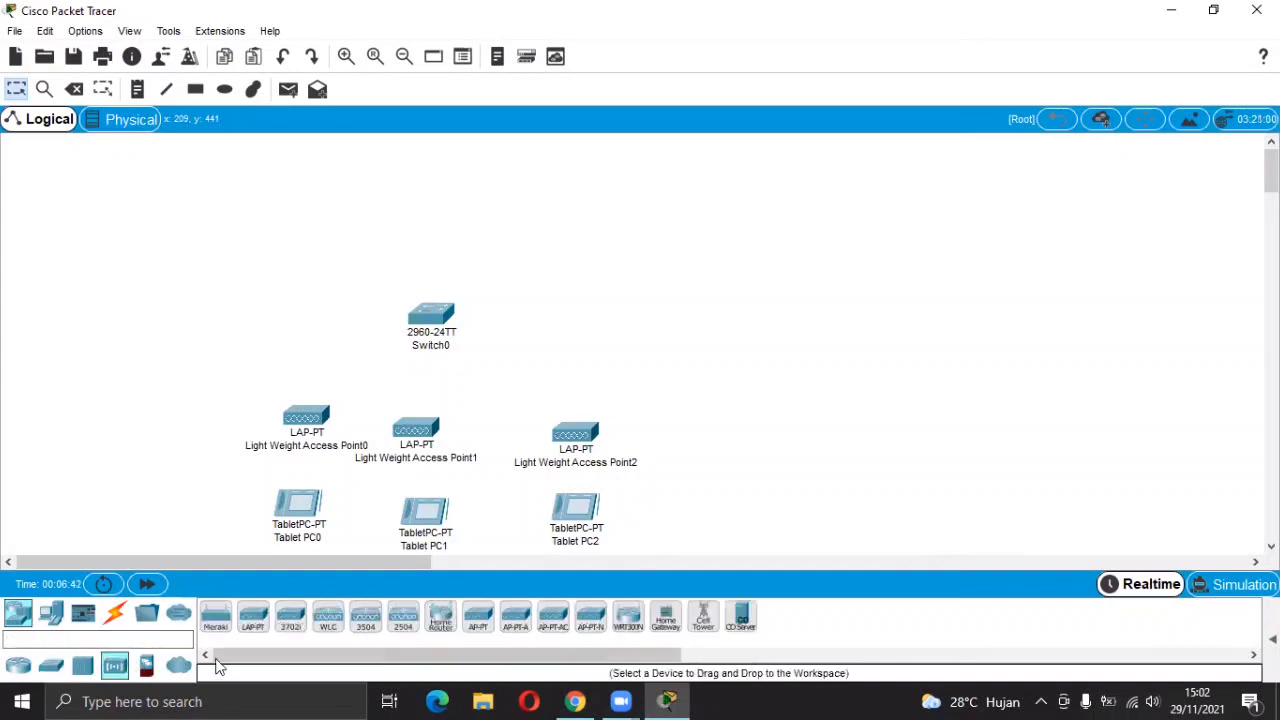
pyautogui.click(326, 618)
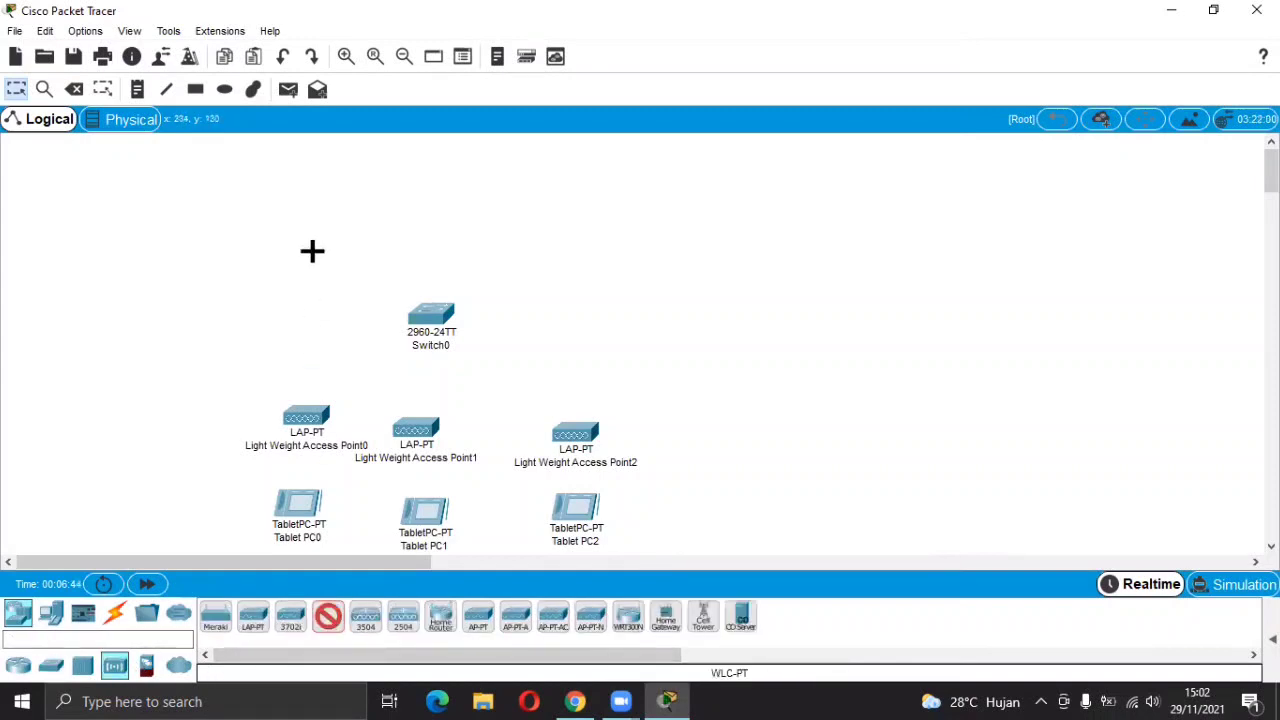
pyautogui.click(312, 180)
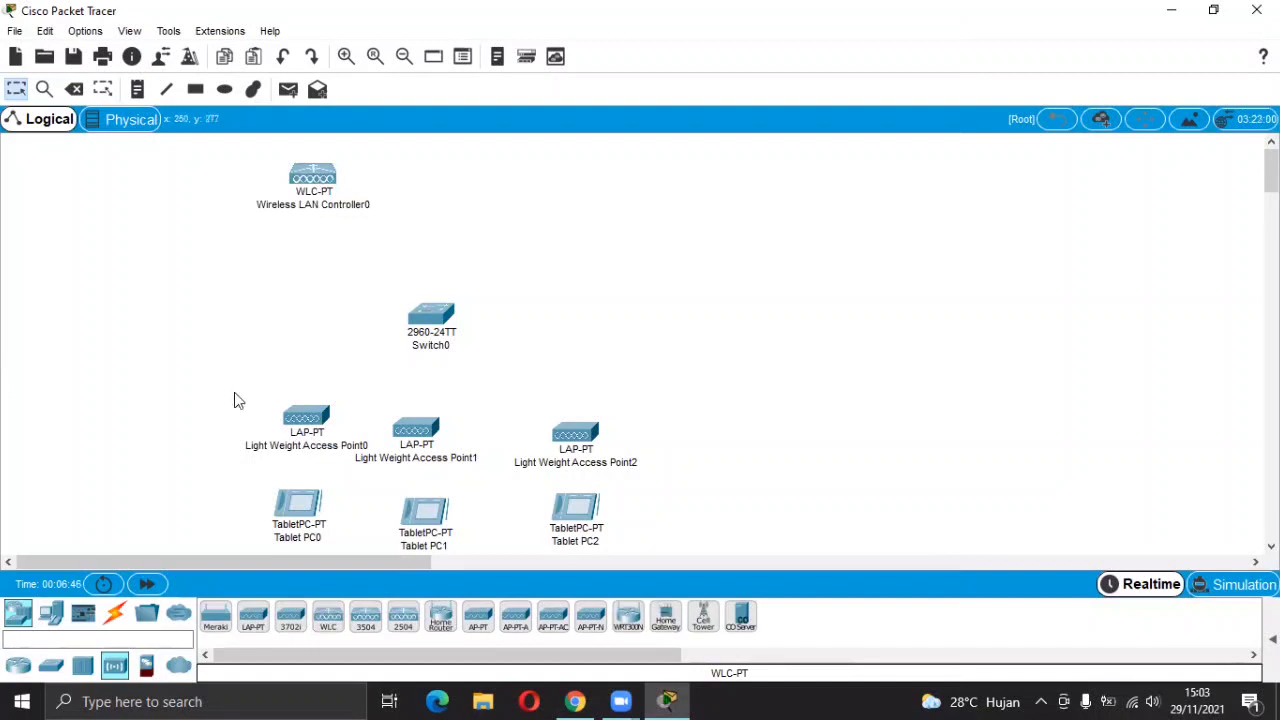
pyautogui.click(51, 613)
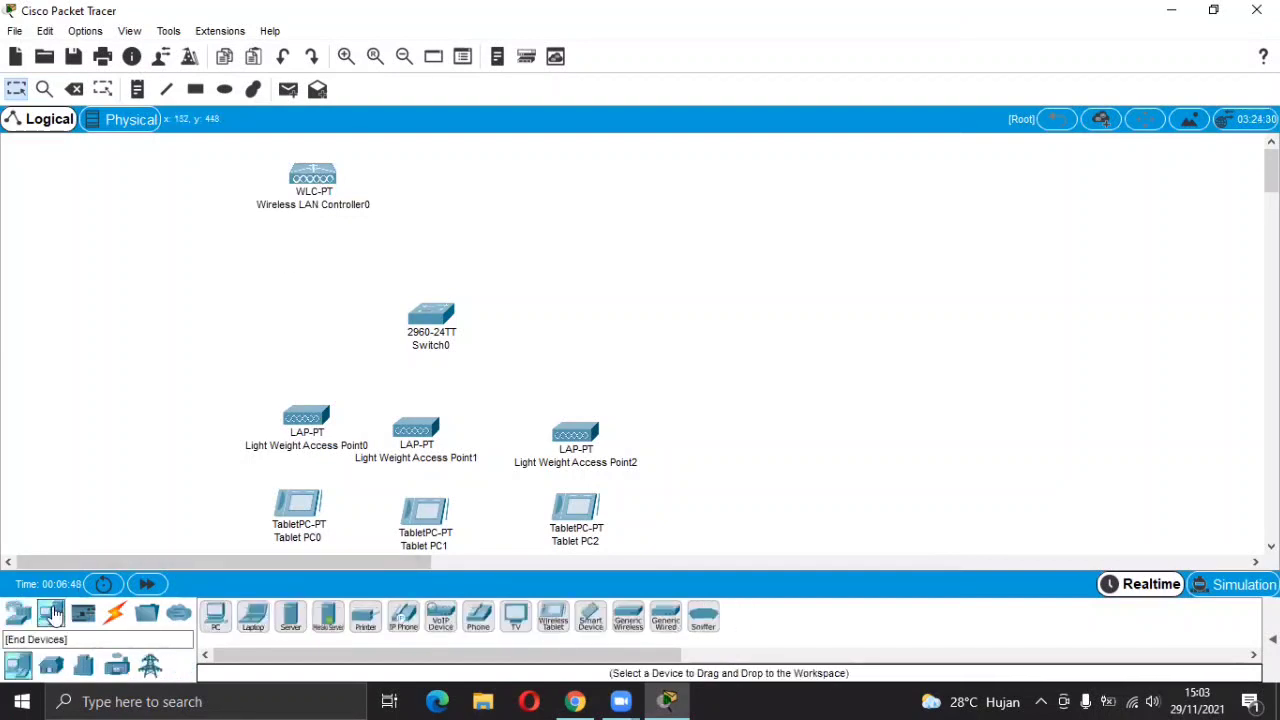
pyautogui.click(290, 617)
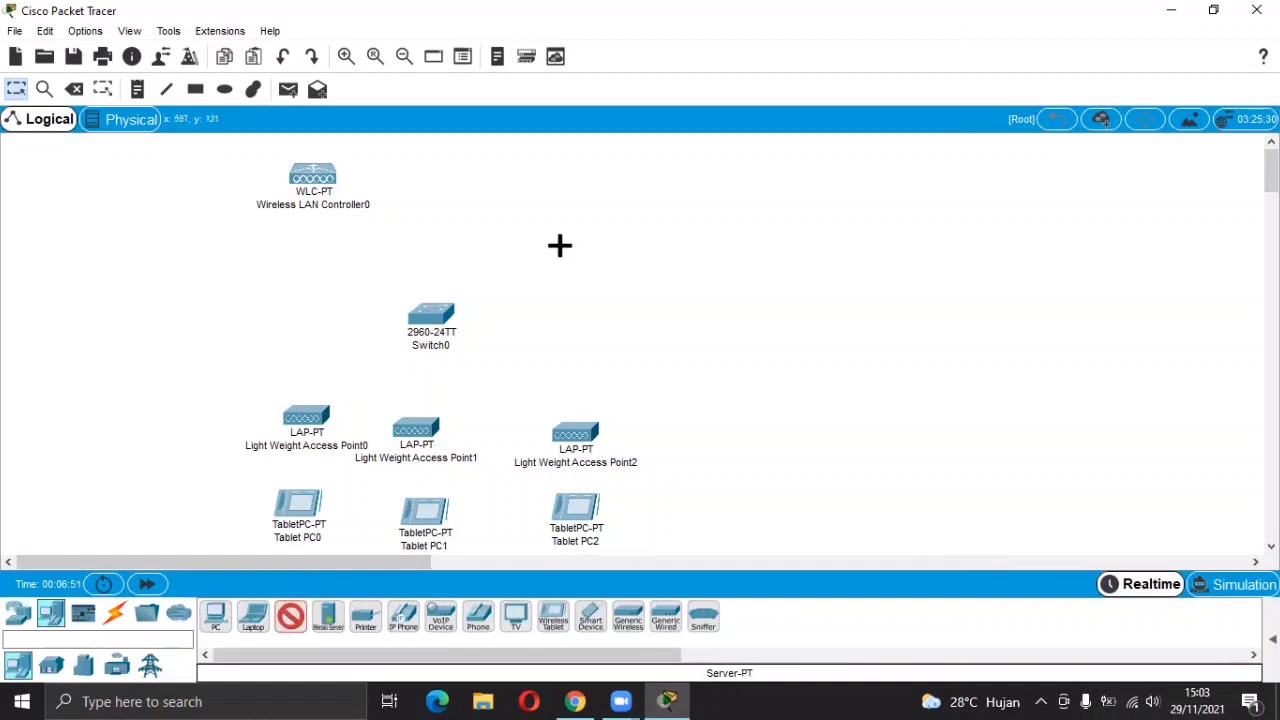
pyautogui.click(603, 168)
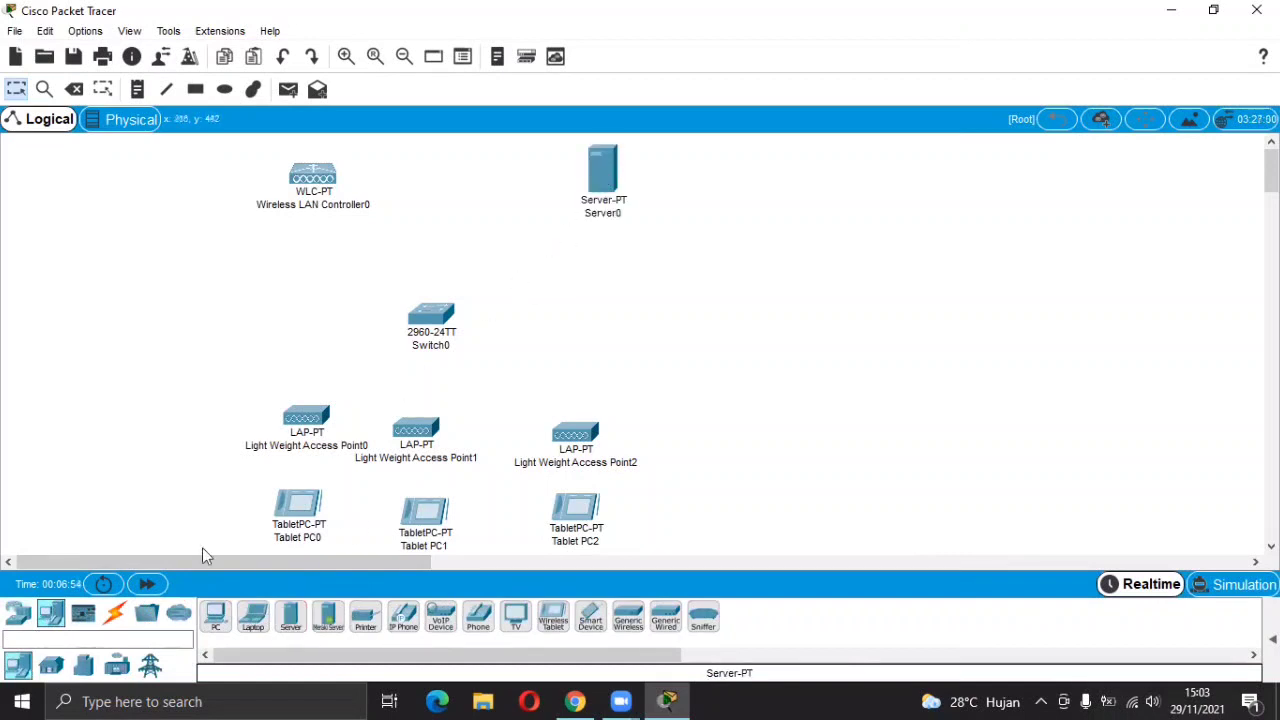
pyautogui.click(110, 618)
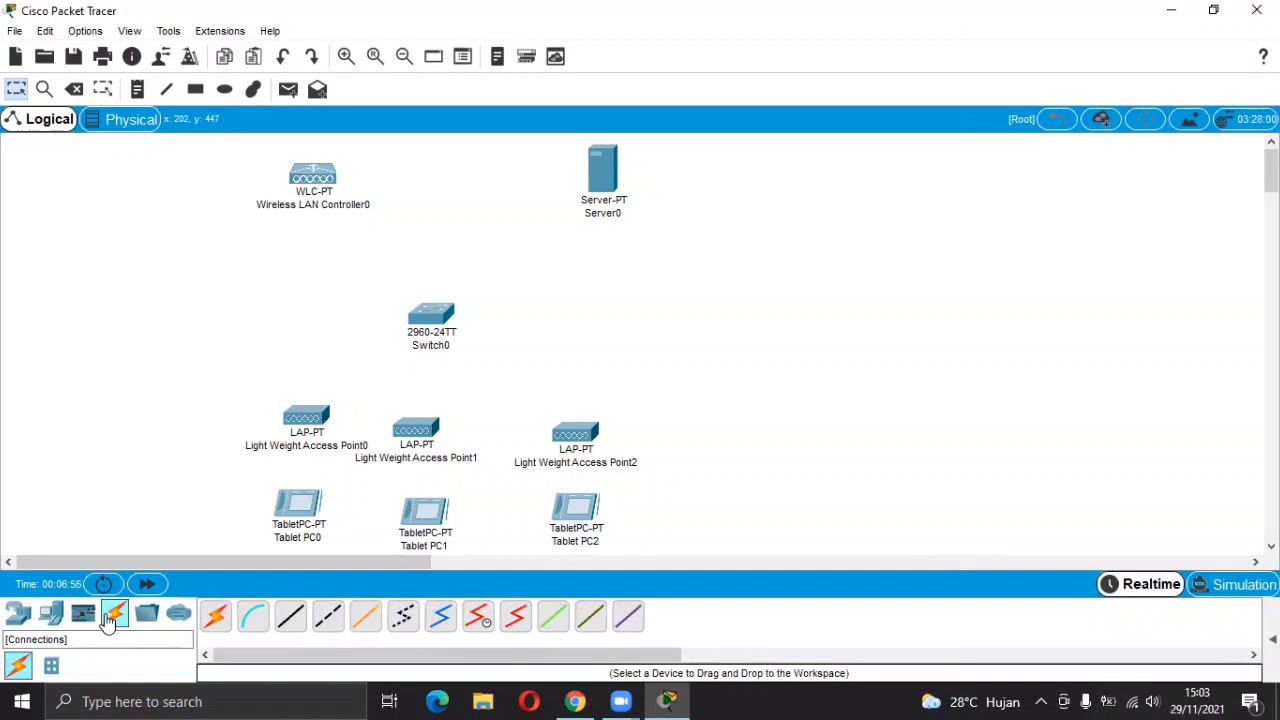
# Connect the wireless LAN controller and Server0 to Switch0 with automatic cables.
pyautogui.click(216, 614)
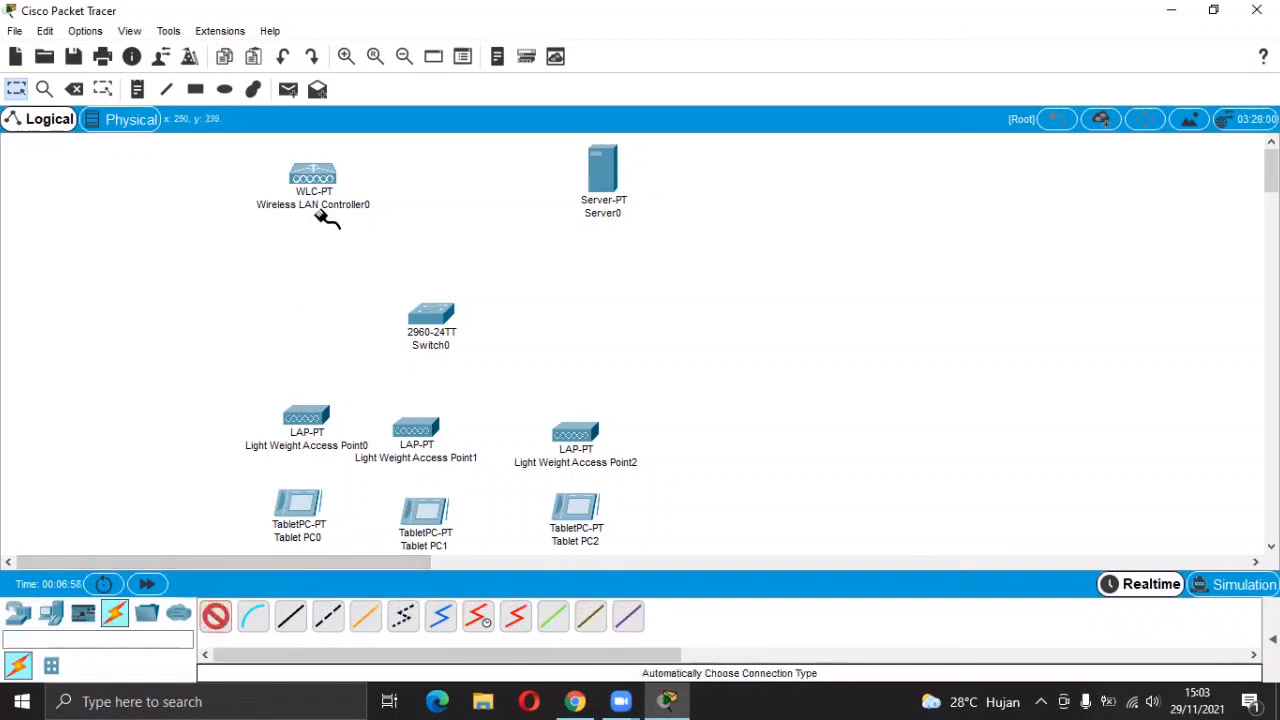
pyautogui.click(324, 180)
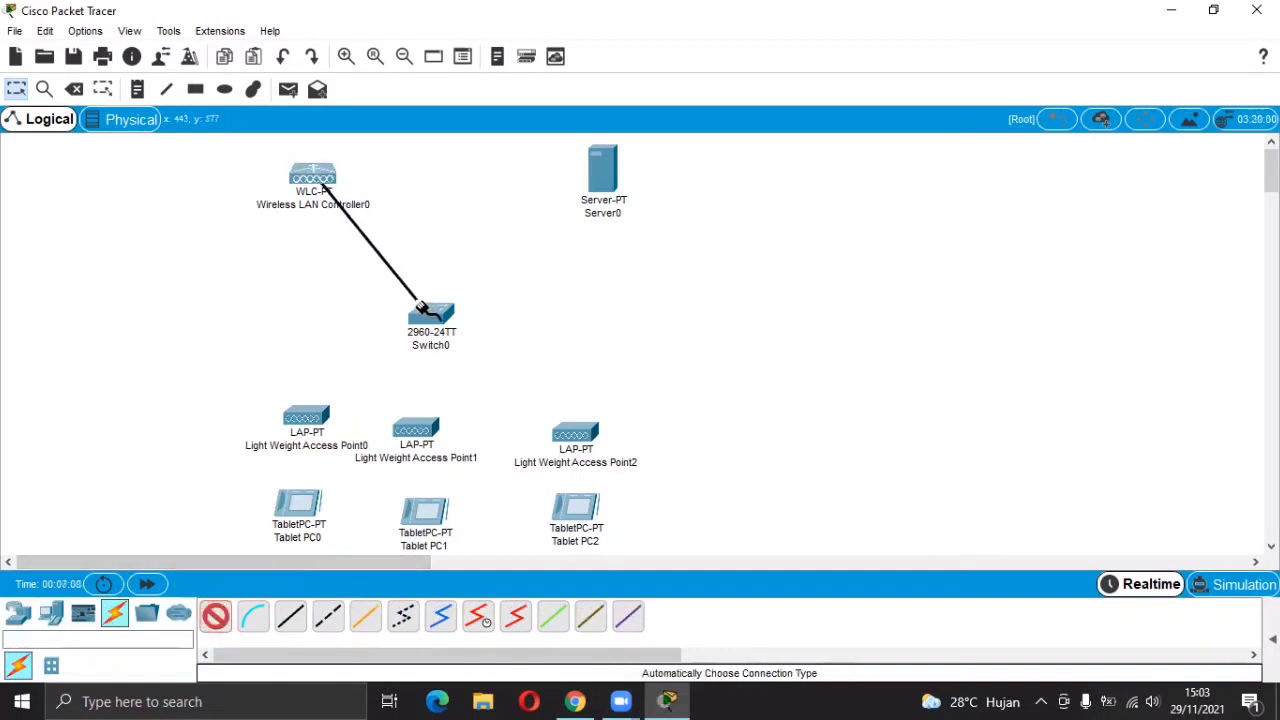
pyautogui.click(430, 315)
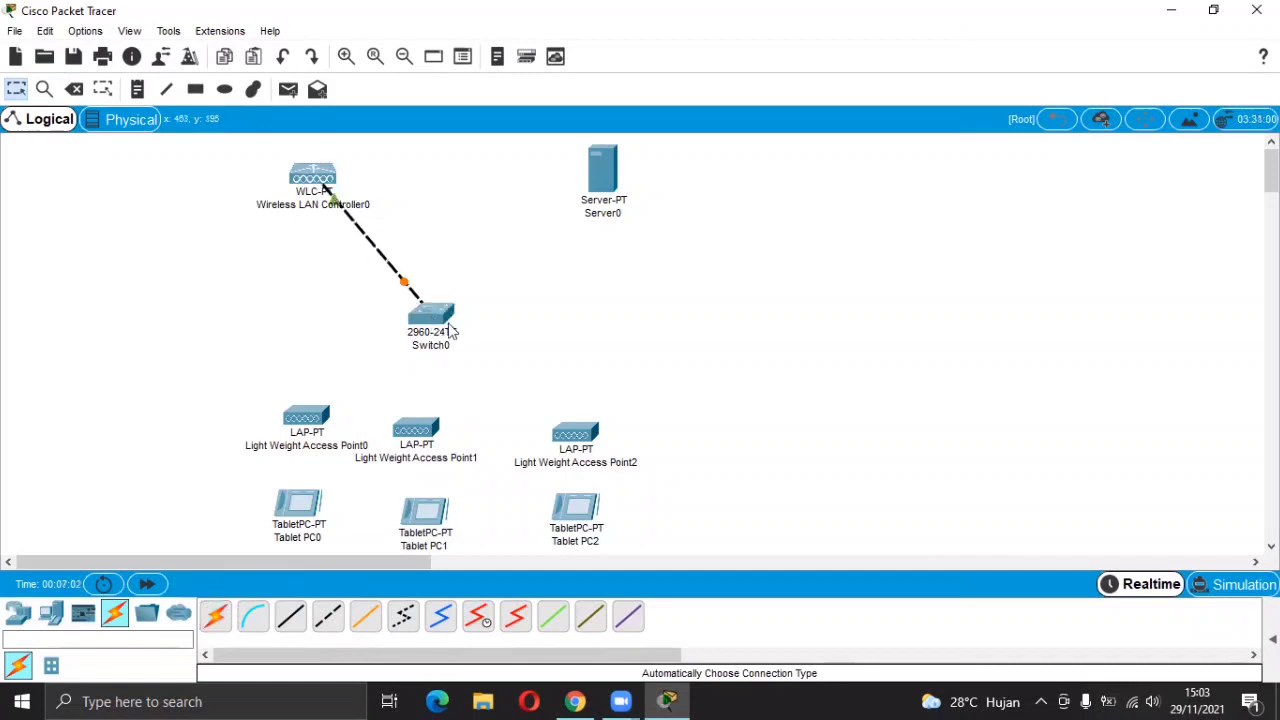
pyautogui.click(216, 614)
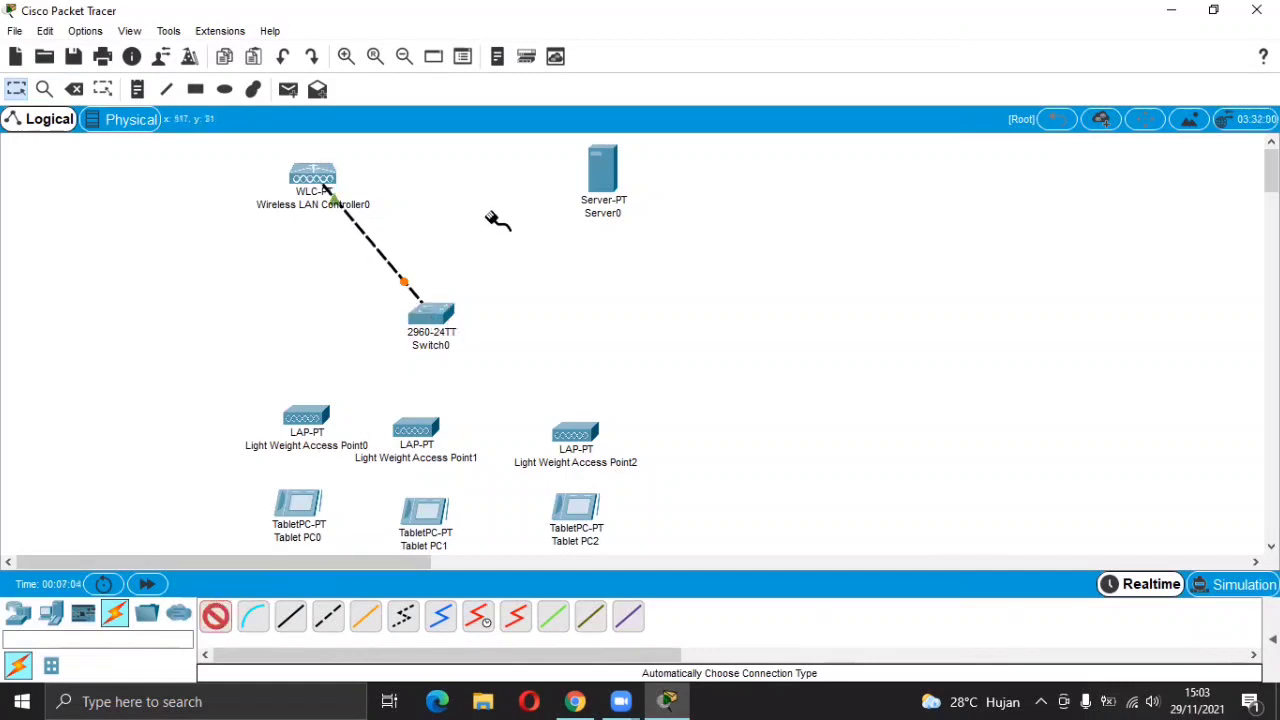
pyautogui.click(604, 175)
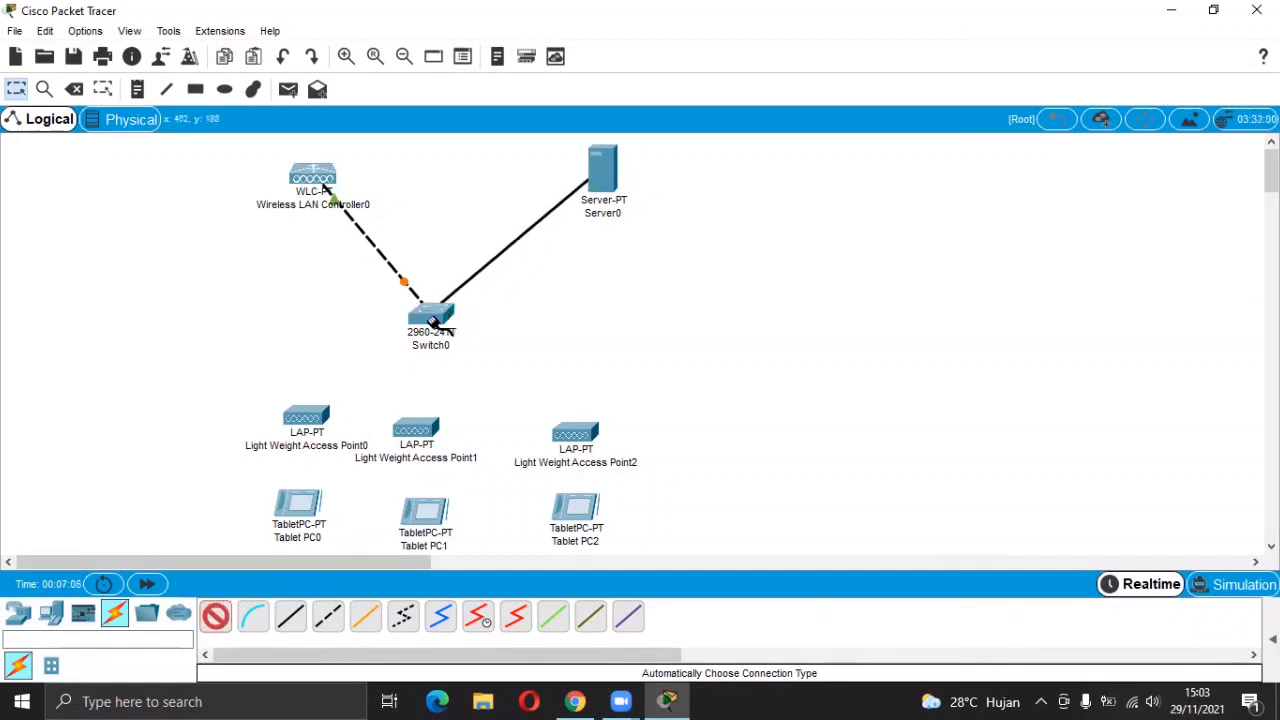
pyautogui.click(428, 318)
# Connect Light Weight Access Points 0, 1 and 2 to Switch0 with automatic cables.
pyautogui.click(215, 616)
pyautogui.click(307, 416)
pyautogui.click(428, 318)
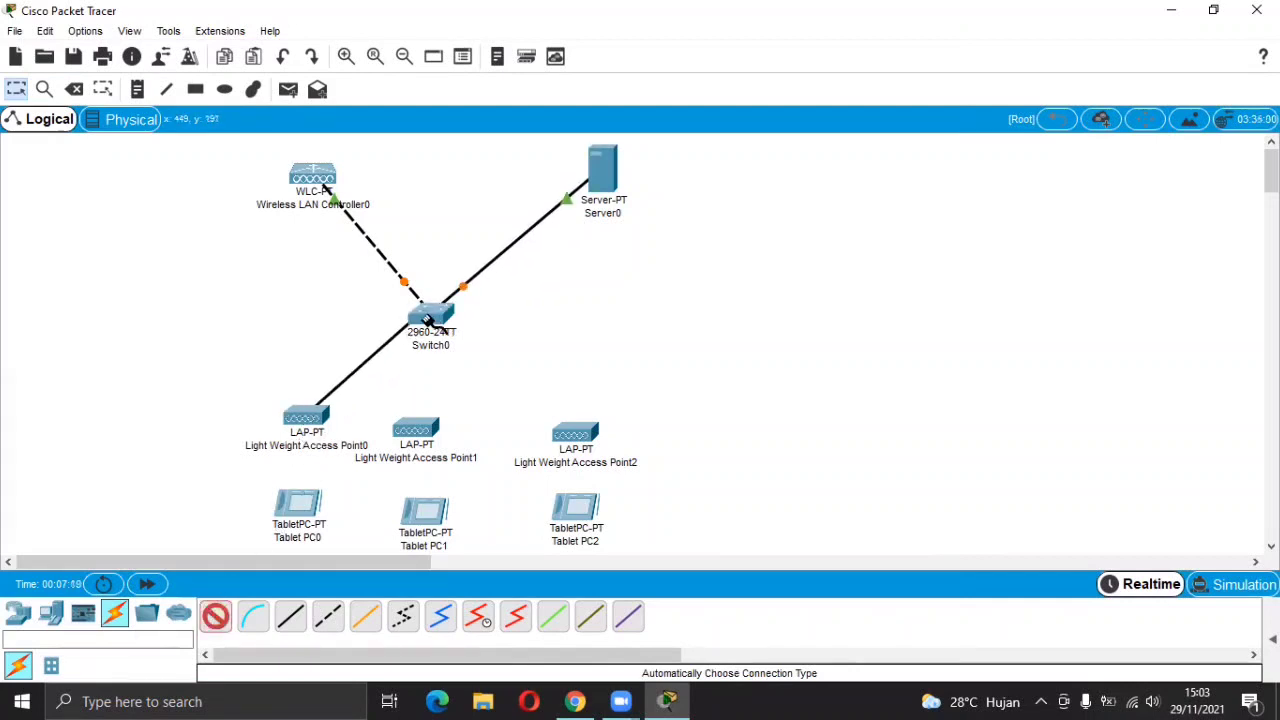
pyautogui.click(215, 616)
pyautogui.click(414, 429)
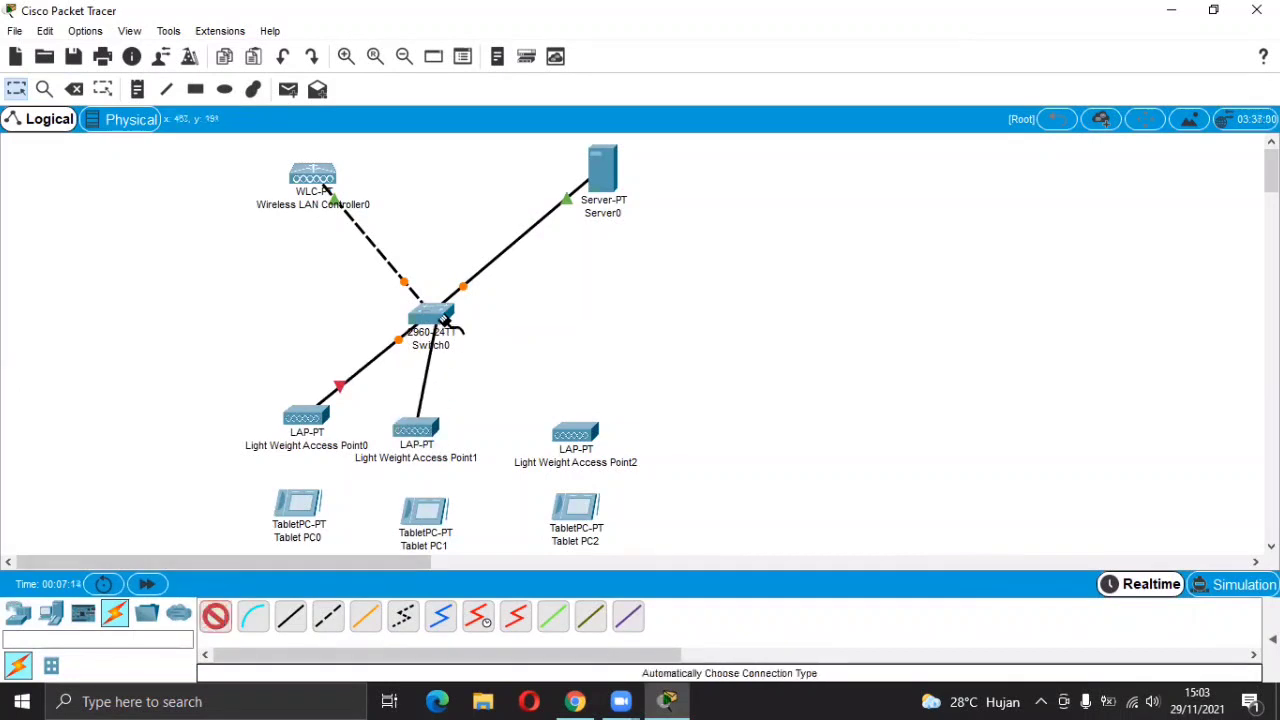
pyautogui.click(445, 320)
pyautogui.click(215, 616)
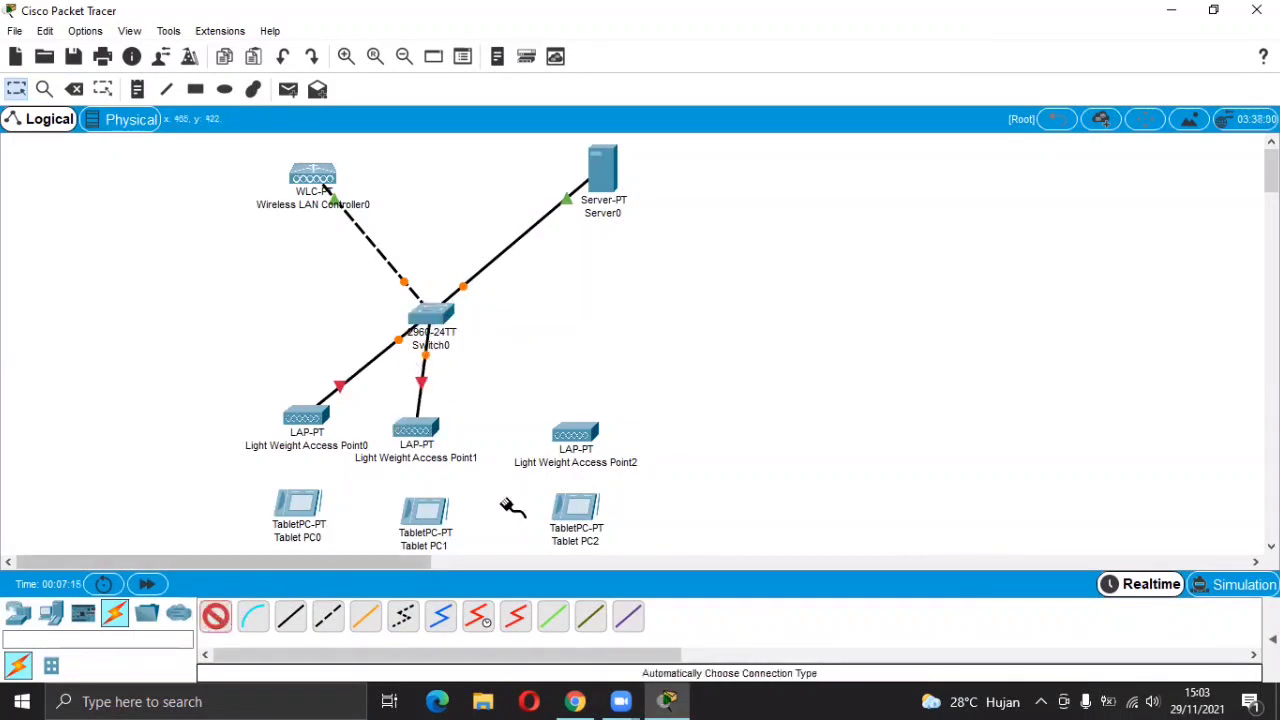
pyautogui.click(574, 433)
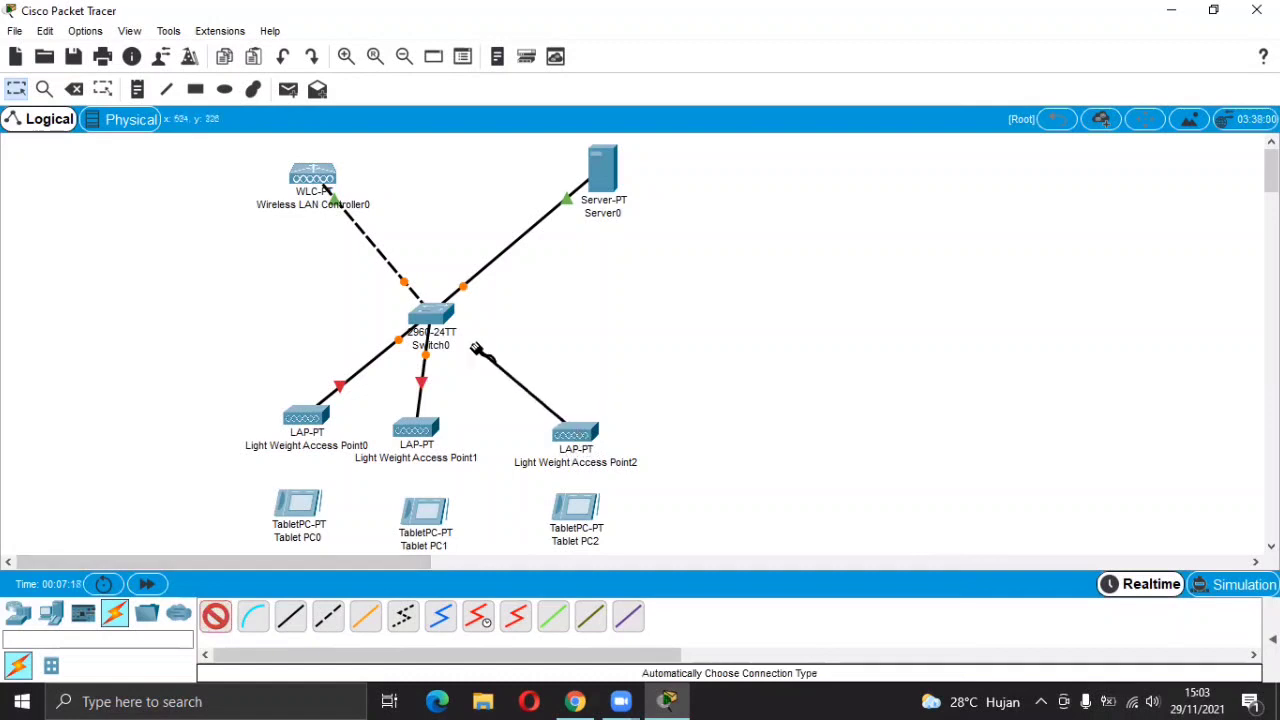
pyautogui.click(430, 315)
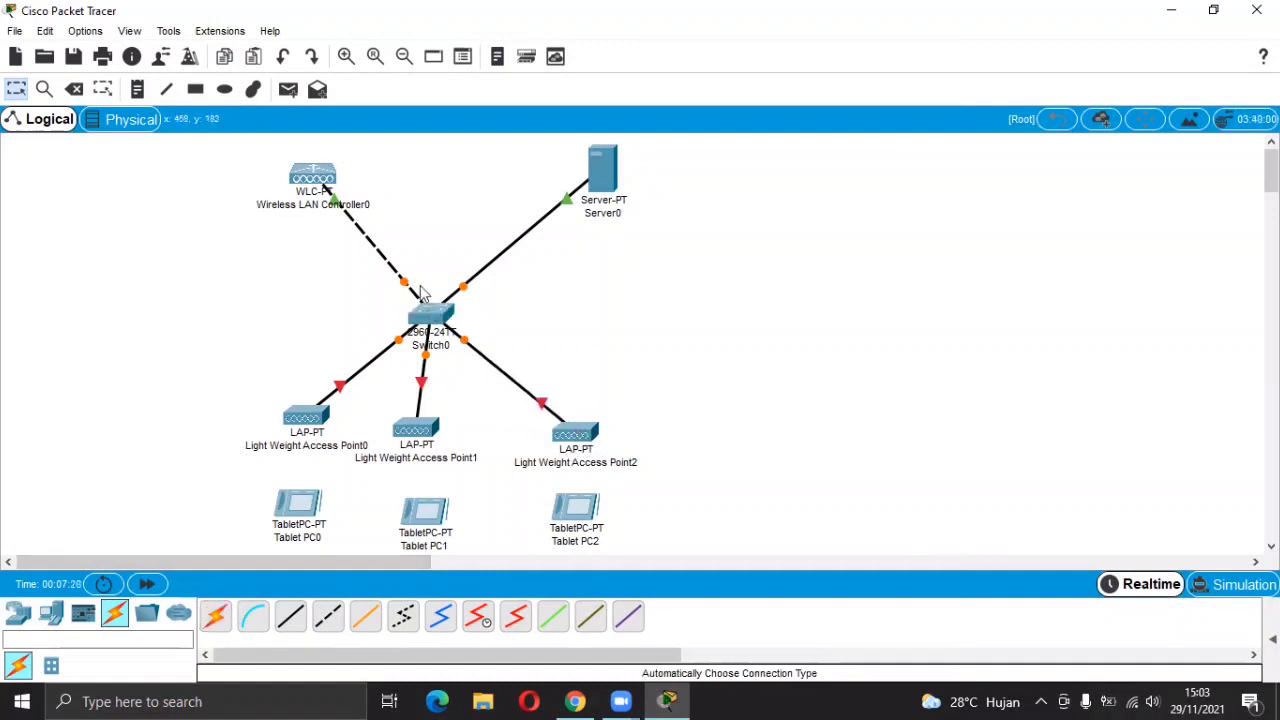
# Change the wireless LAN controller's display name to WLC.
pyautogui.click(318, 176)
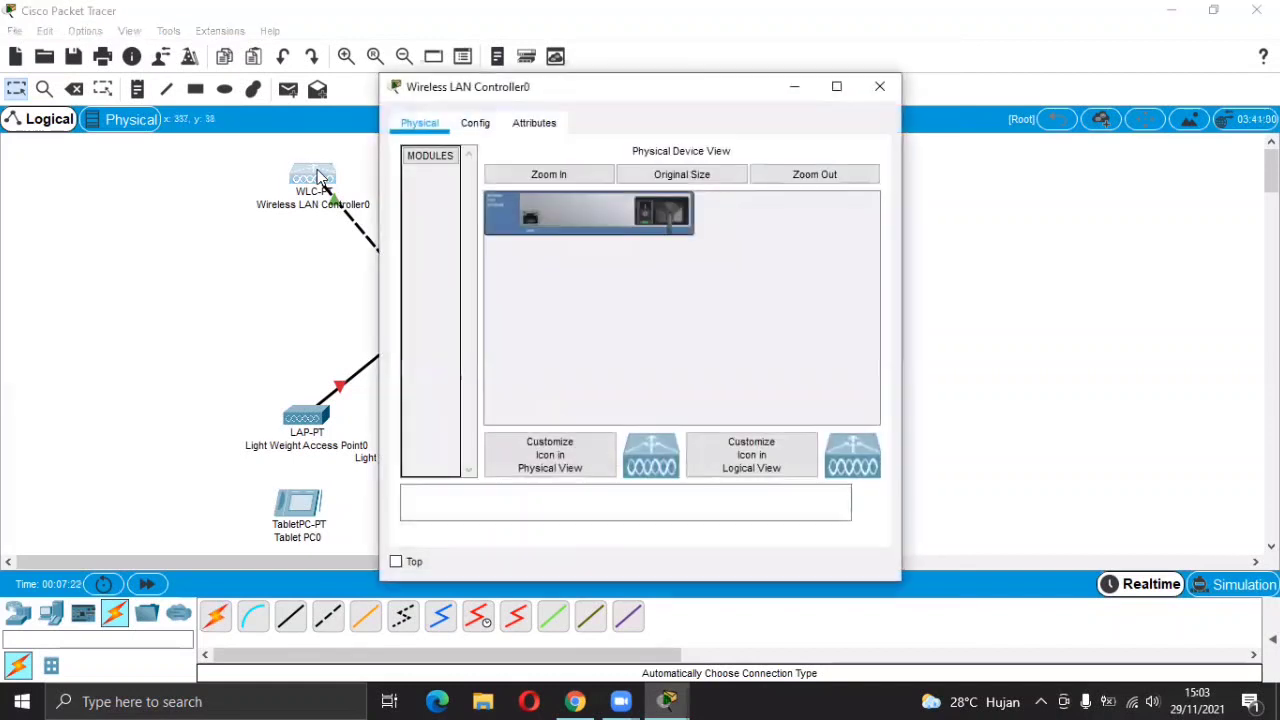
pyautogui.click(475, 122)
pyautogui.click(734, 207)
pyautogui.press('BackSpace')
pyautogui.press('BackSpace')
pyautogui.press('BackSpace')
pyautogui.press('BackSpace')
pyautogui.press('BackSpace')
pyautogui.press('BackSpace')
pyautogui.press('BackSpace')
pyautogui.press('BackSpace')
pyautogui.press('BackSpace')
pyautogui.press('BackSpace')
pyautogui.press('BackSpace')
pyautogui.press('BackSpace')
pyautogui.press('BackSpace')
pyautogui.press('BackSpace')
pyautogui.press('BackSpace')
pyautogui.press('BackSpace')
pyautogui.press('BackSpace')
pyautogui.press('BackSpace')
pyautogui.press('BackSpace')
pyautogui.press('BackSpace')
pyautogui.press('BackSpace')
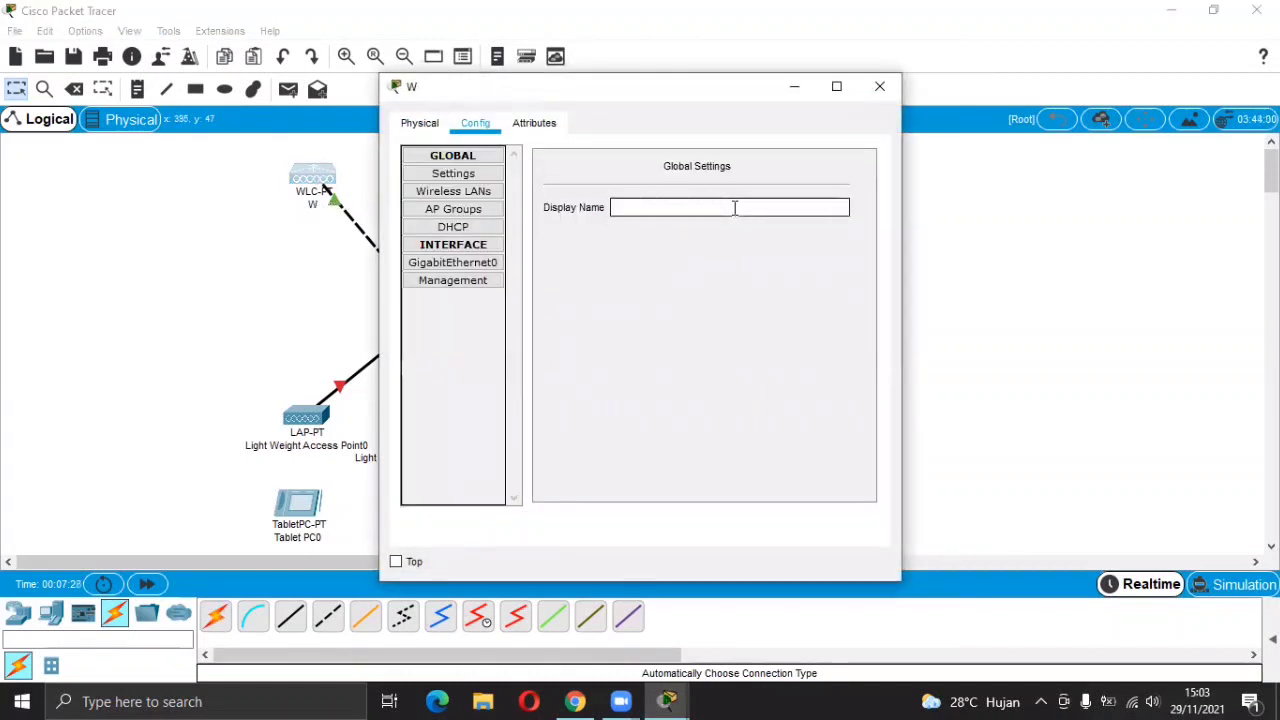
pyautogui.write('WLC')
pyautogui.click(881, 95)
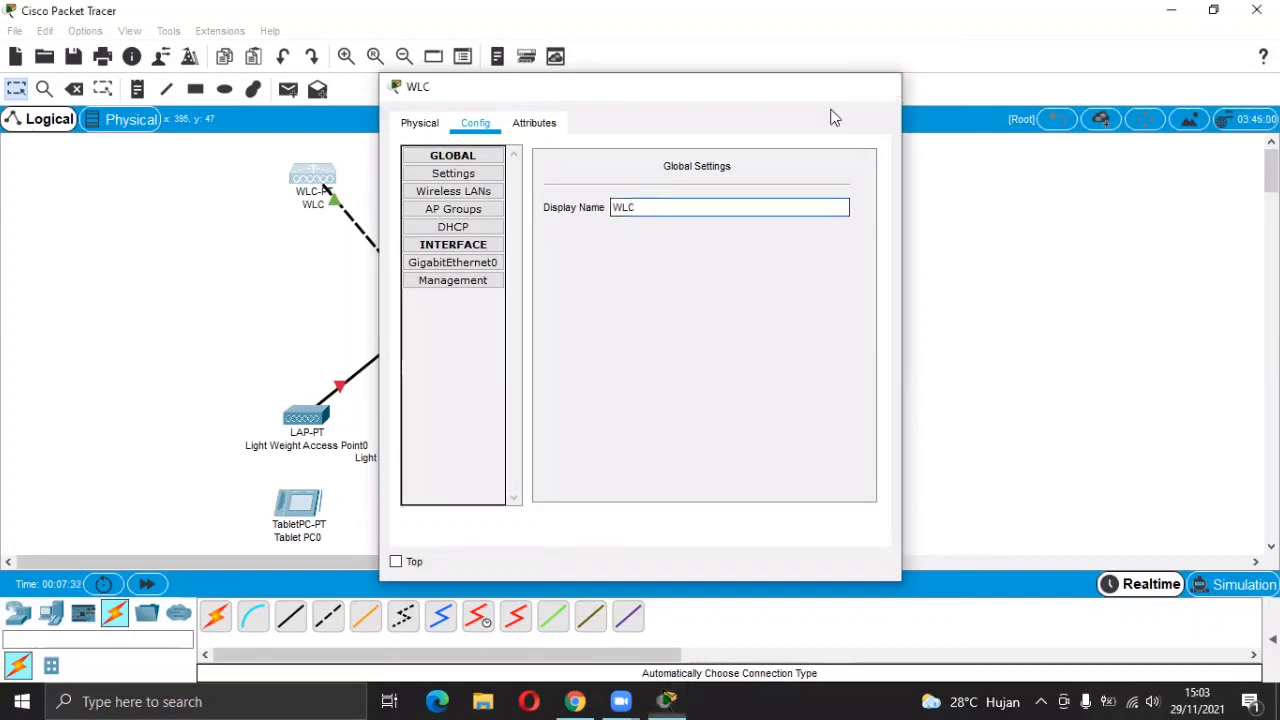
# Change Server0's display name to RADIUS, fixing a stray leading S.
pyautogui.click(611, 173)
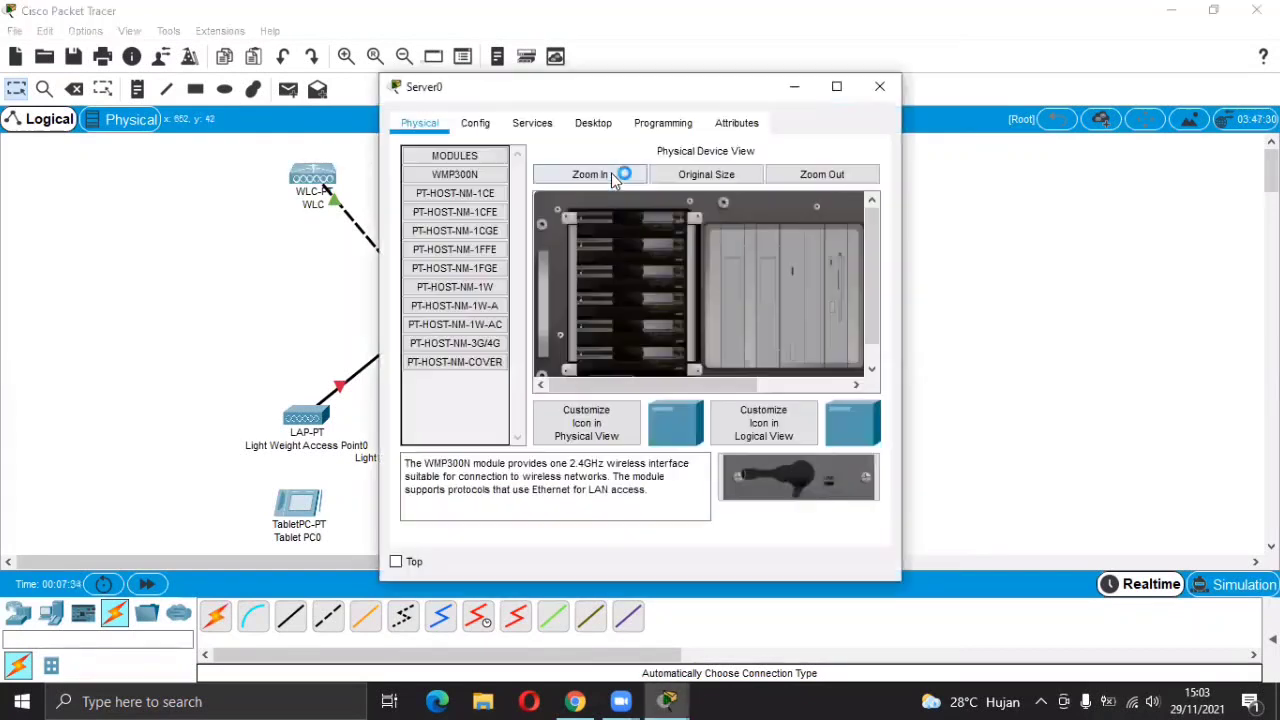
pyautogui.click(477, 120)
pyautogui.click(669, 201)
pyautogui.press('BackSpace')
pyautogui.press('BackSpace')
pyautogui.press('BackSpace')
pyautogui.press('BackSpace')
pyautogui.press('BackSpace')
pyautogui.press('BackSpace')
pyautogui.write('RADIUS')
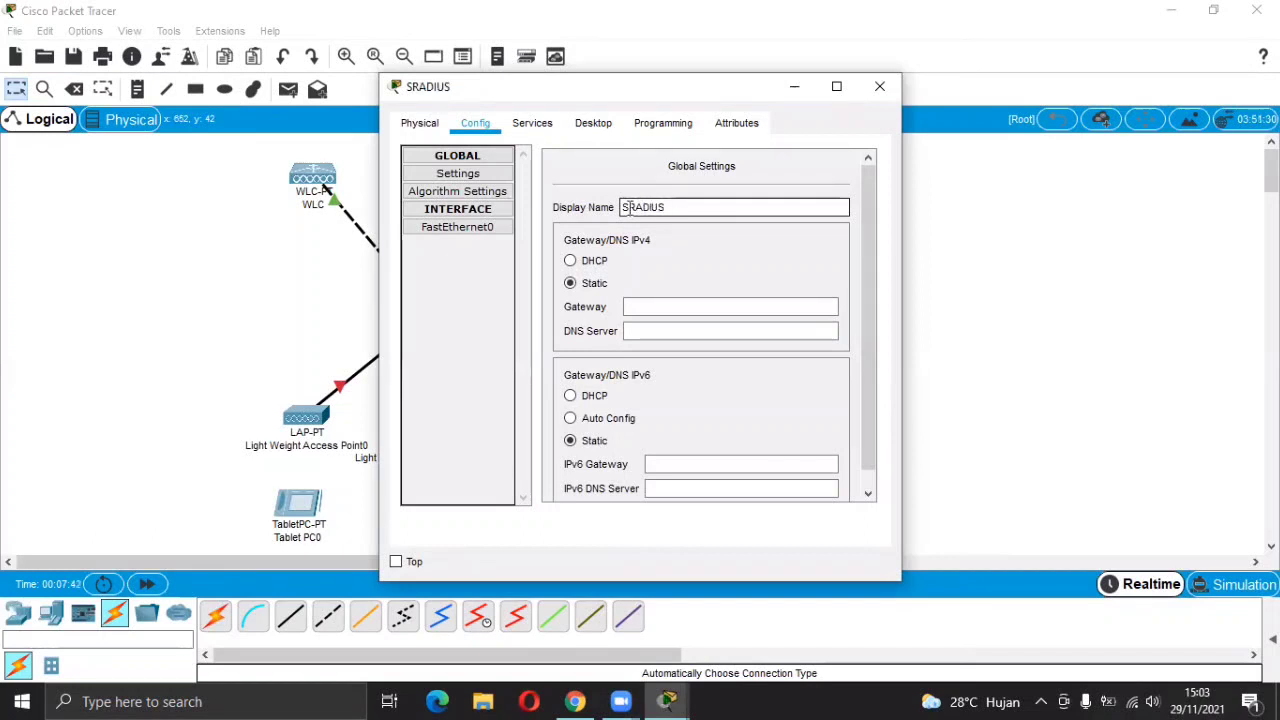
pyautogui.click(631, 207)
pyautogui.press('BackSpace')
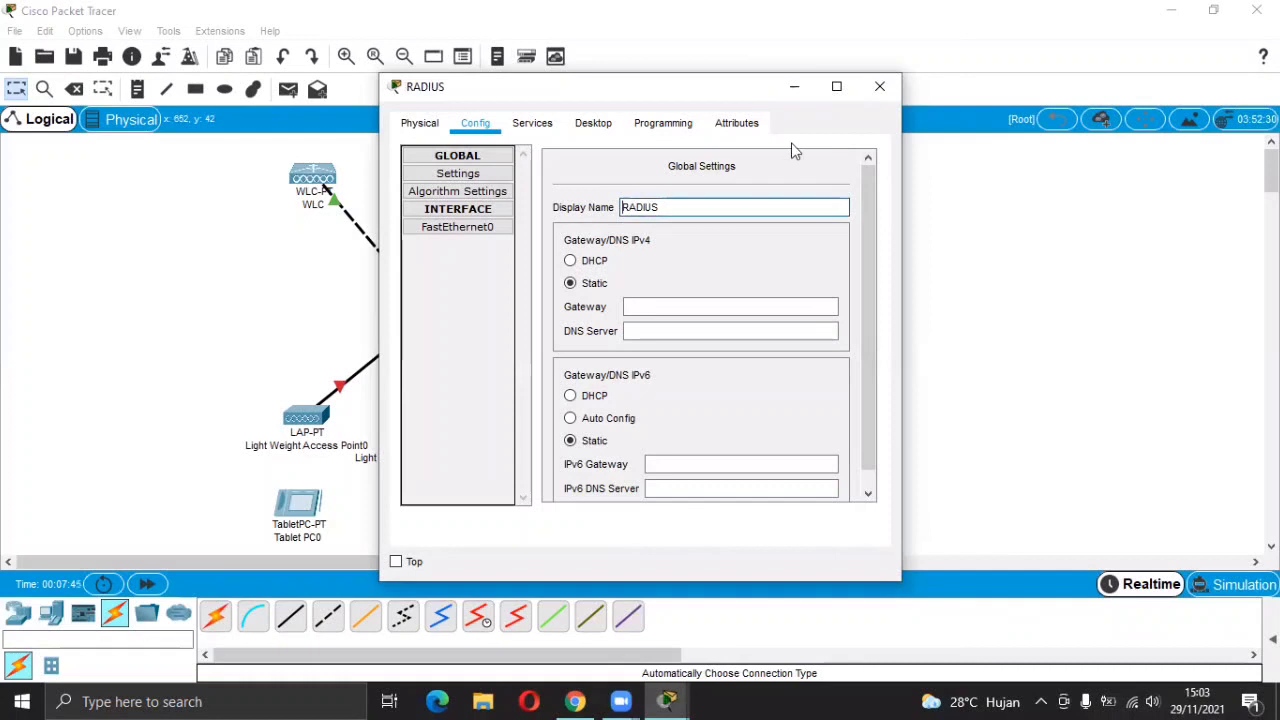
pyautogui.click(876, 92)
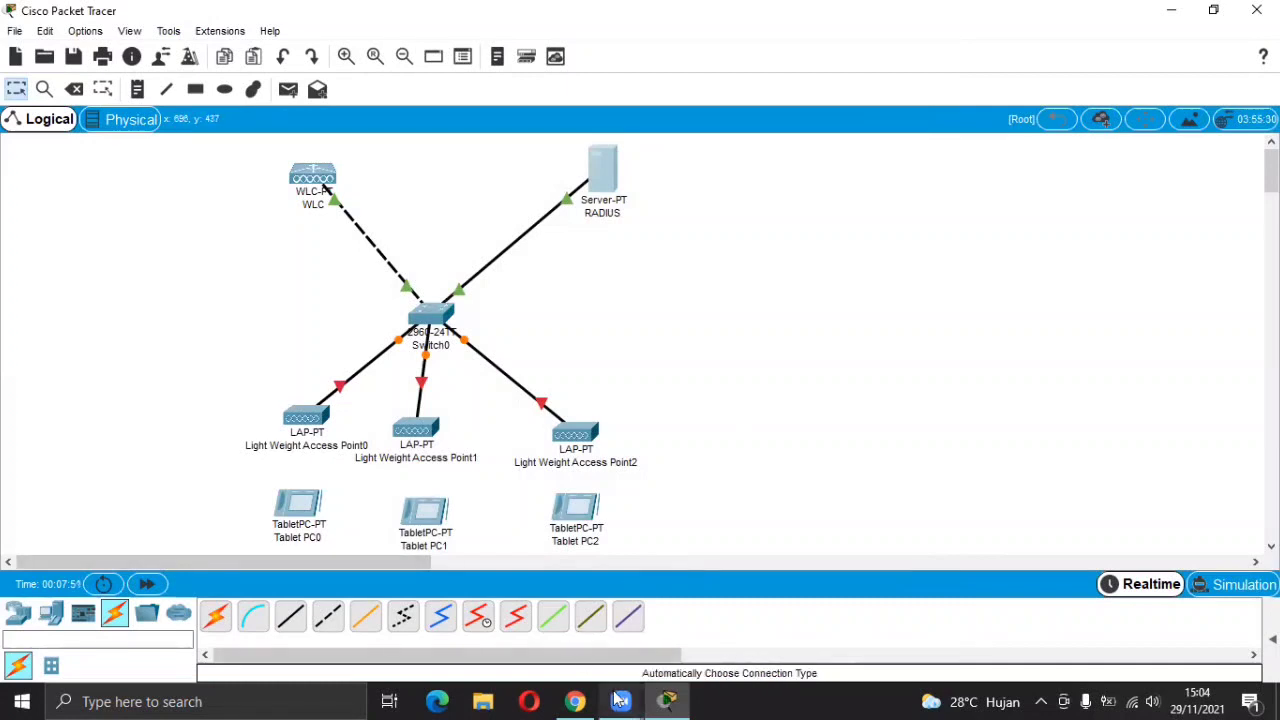
pyautogui.click(576, 701)
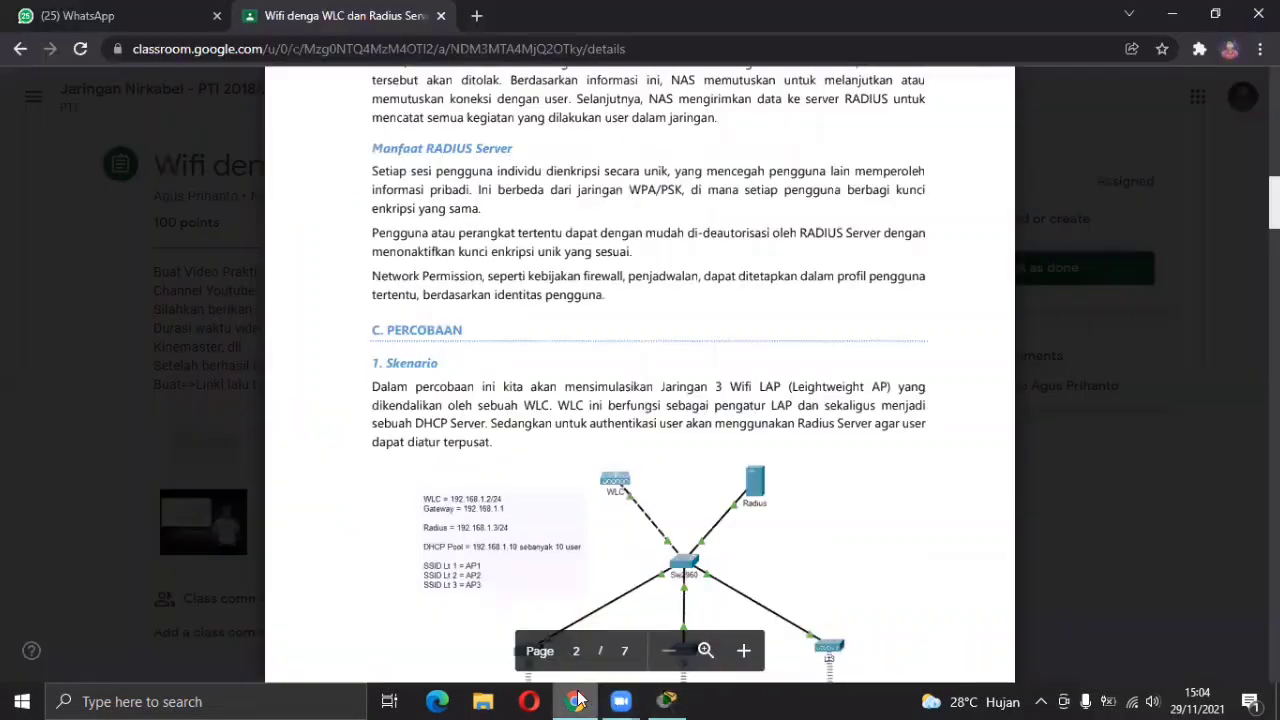
pyautogui.scroll(-3, 511, 470)
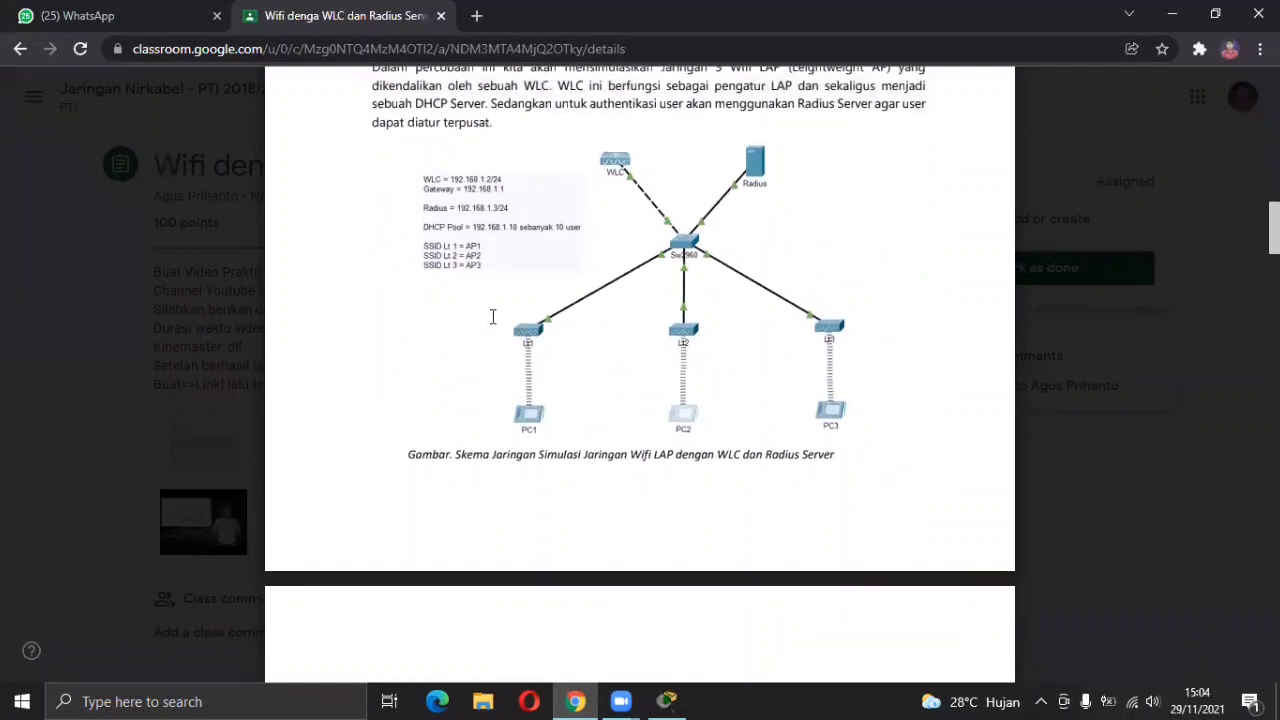
pyautogui.scroll(-4, 491, 318)
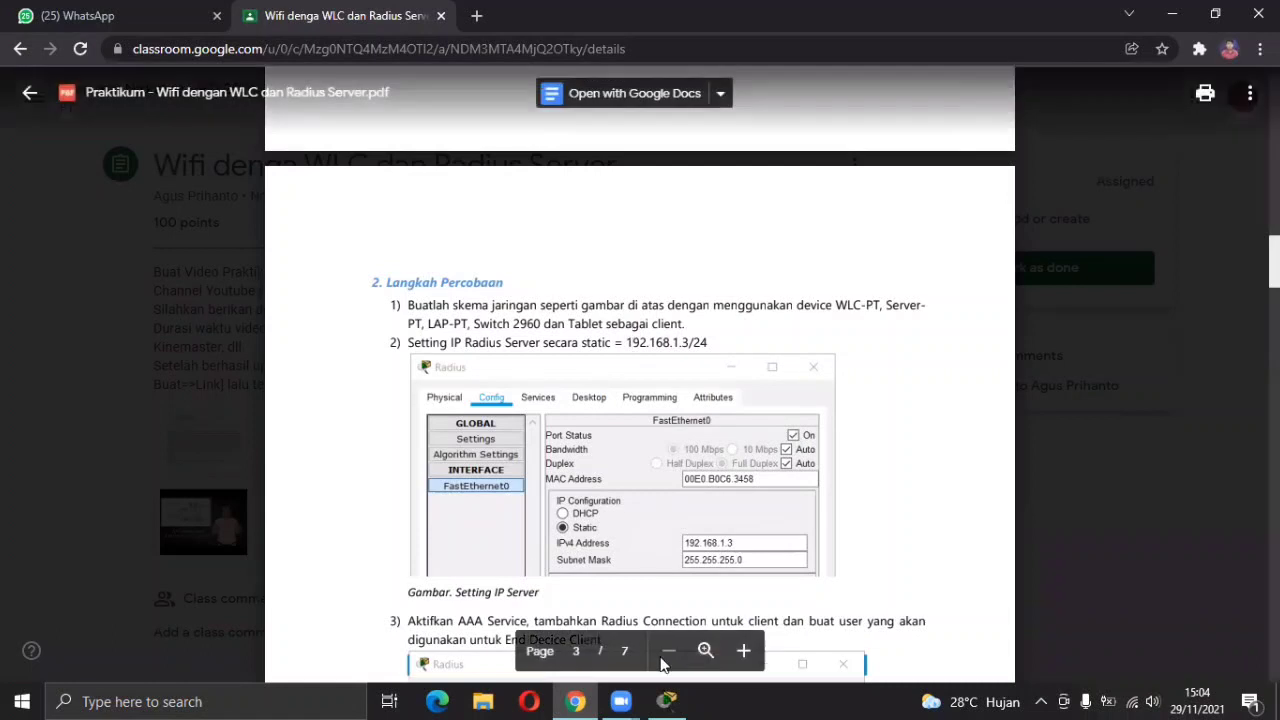
pyautogui.click(668, 701)
pyautogui.click(575, 701)
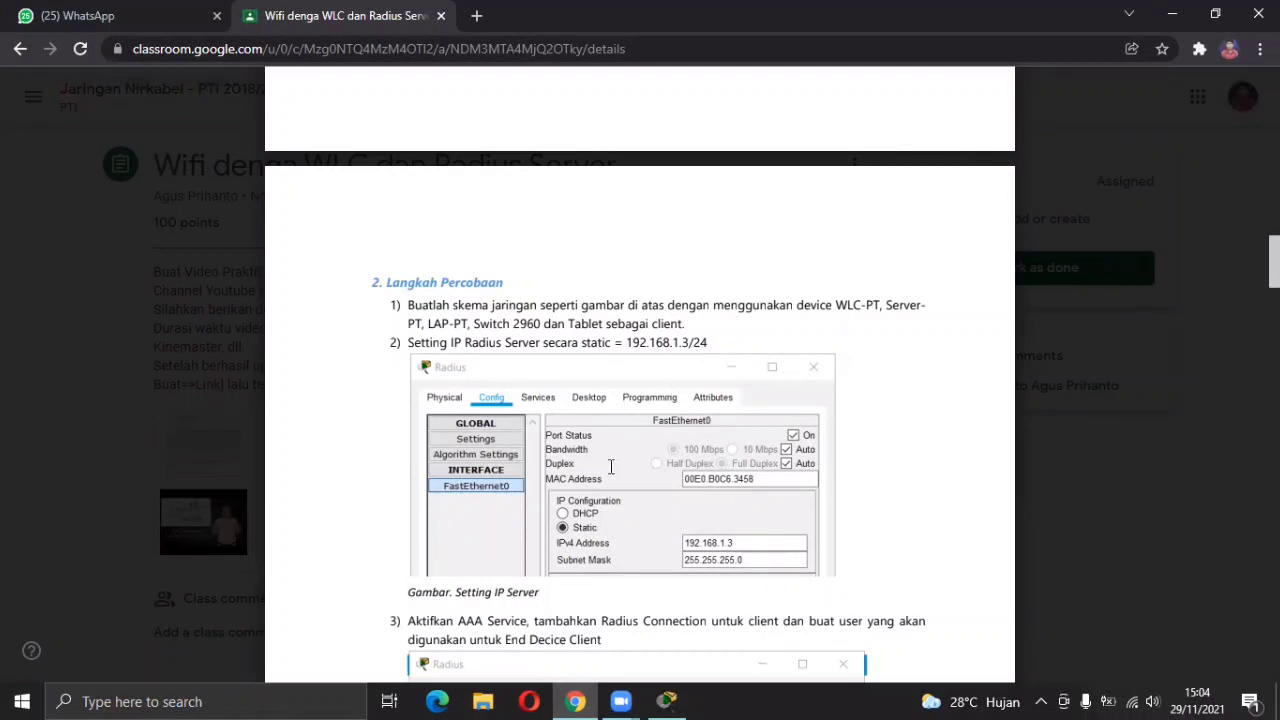
pyautogui.scroll(-1, 560, 447)
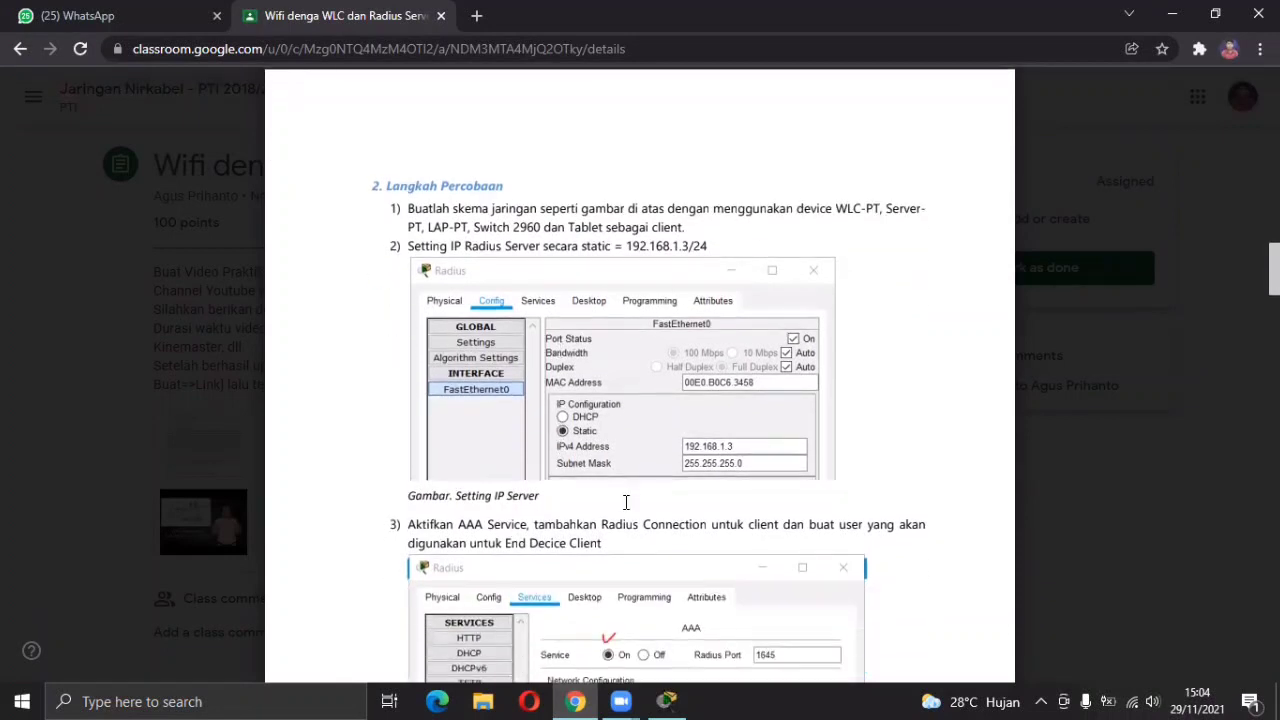
pyautogui.click(667, 701)
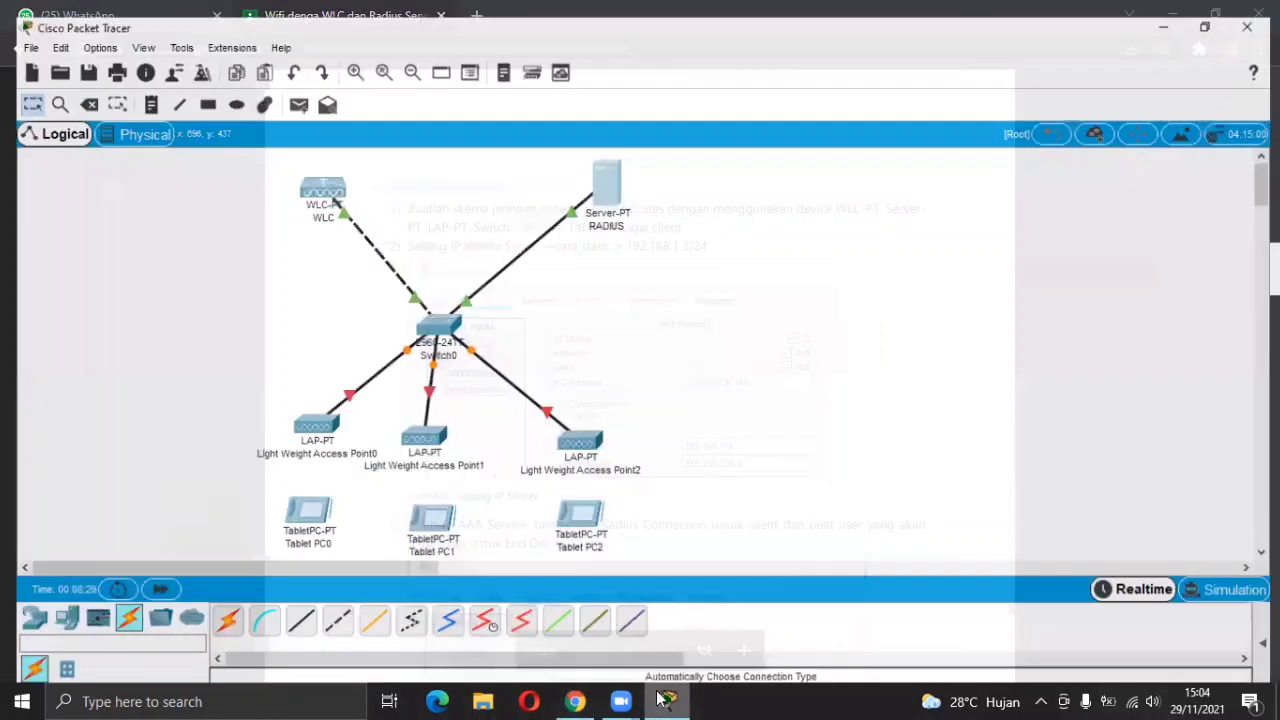
# Set RADIUS FastEthernet0 to IP 192.168.1.3, mask 255.255.255.0, checking the lab PDF.
pyautogui.click(601, 176)
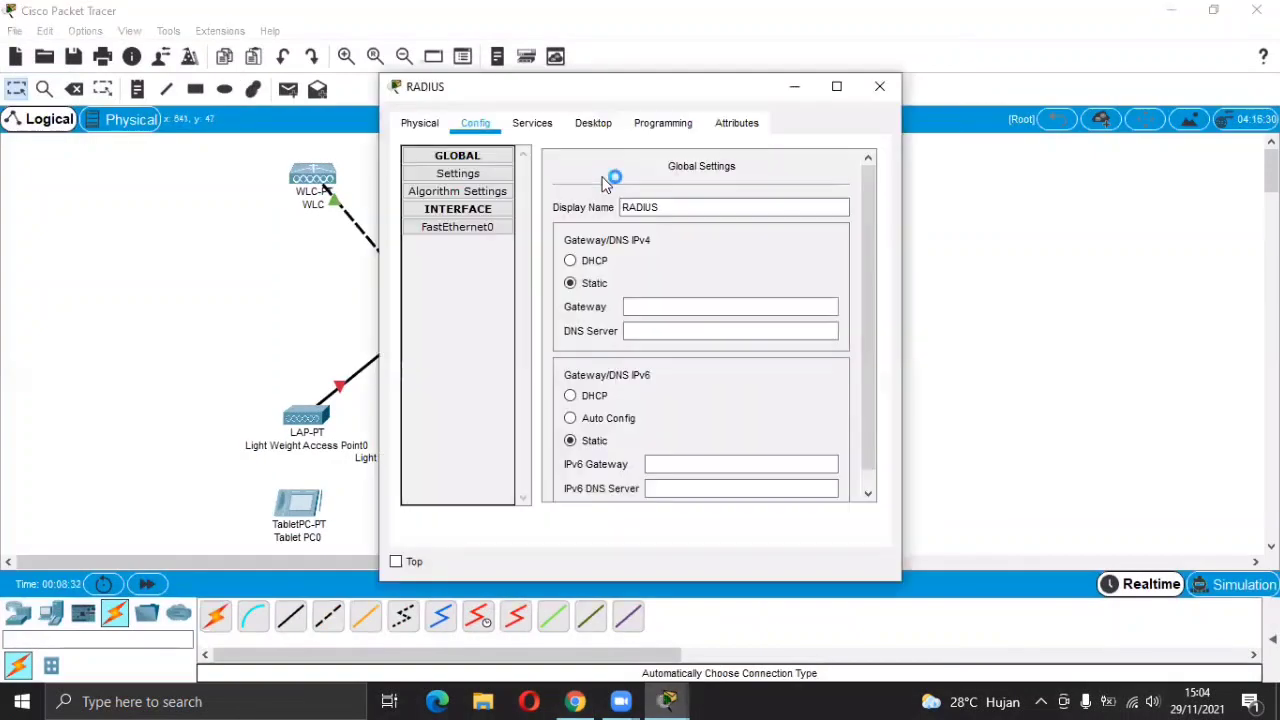
pyautogui.click(479, 231)
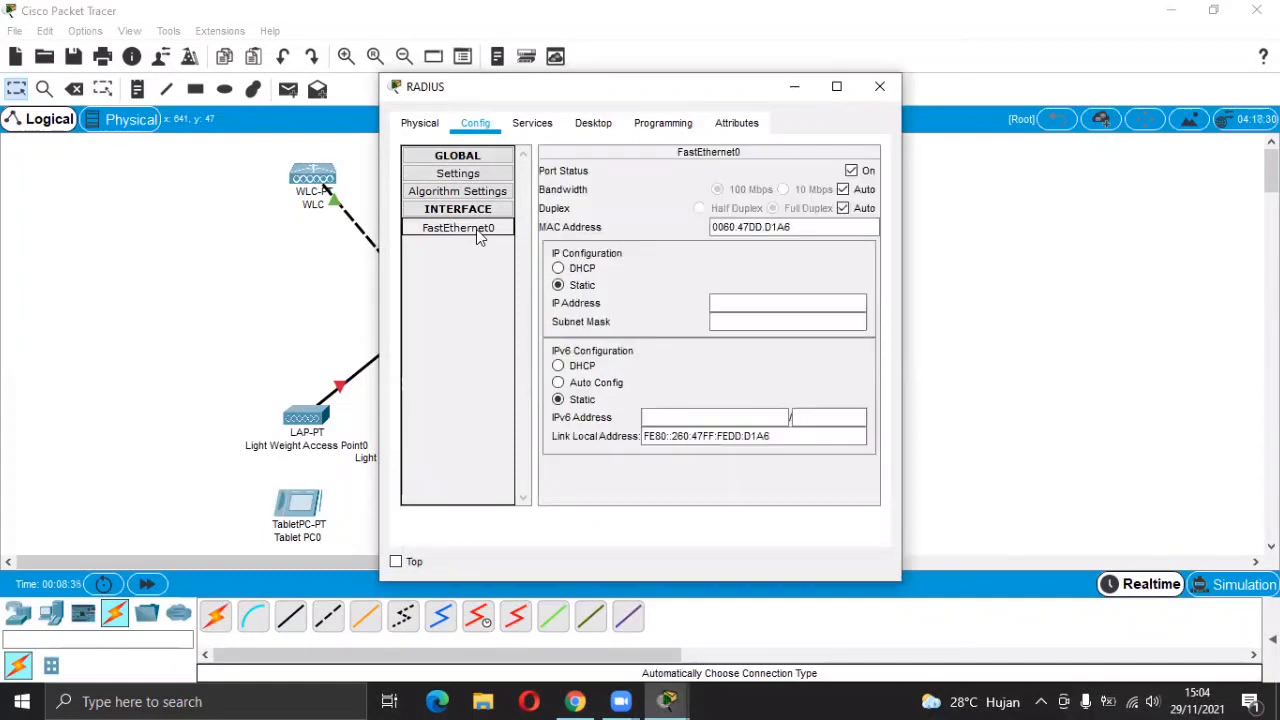
pyautogui.click(567, 700)
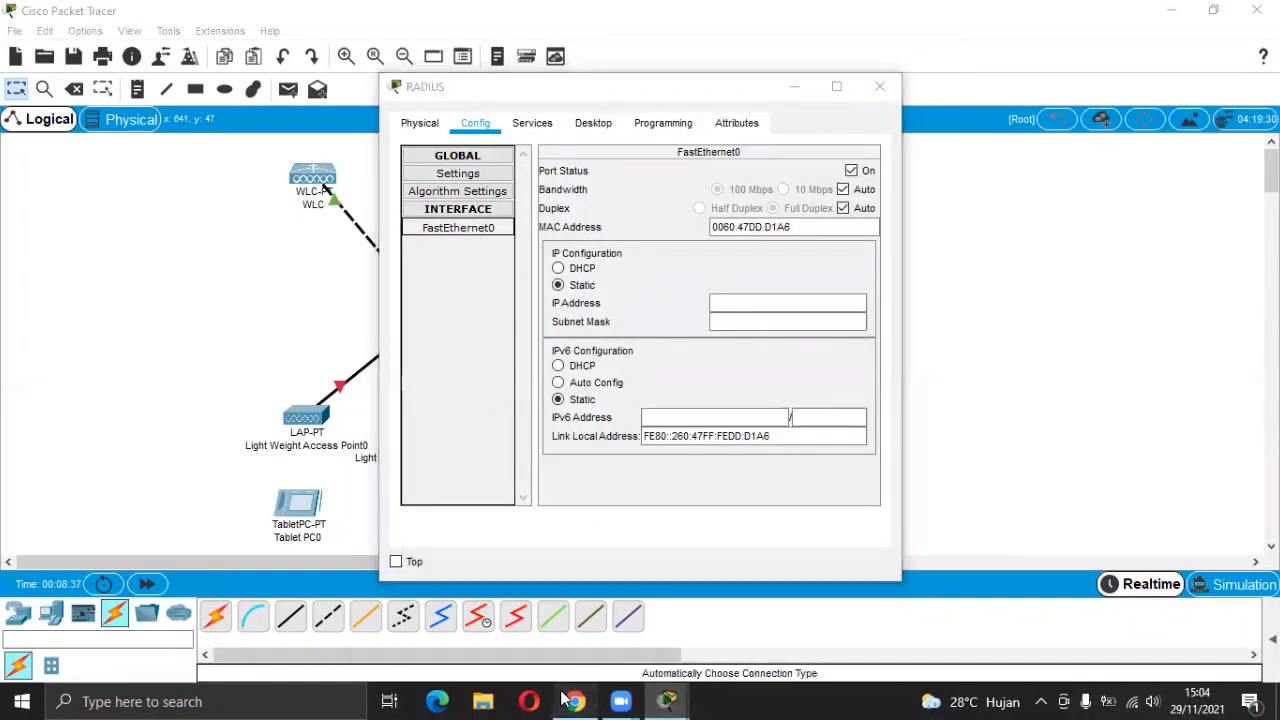
pyautogui.click(567, 700)
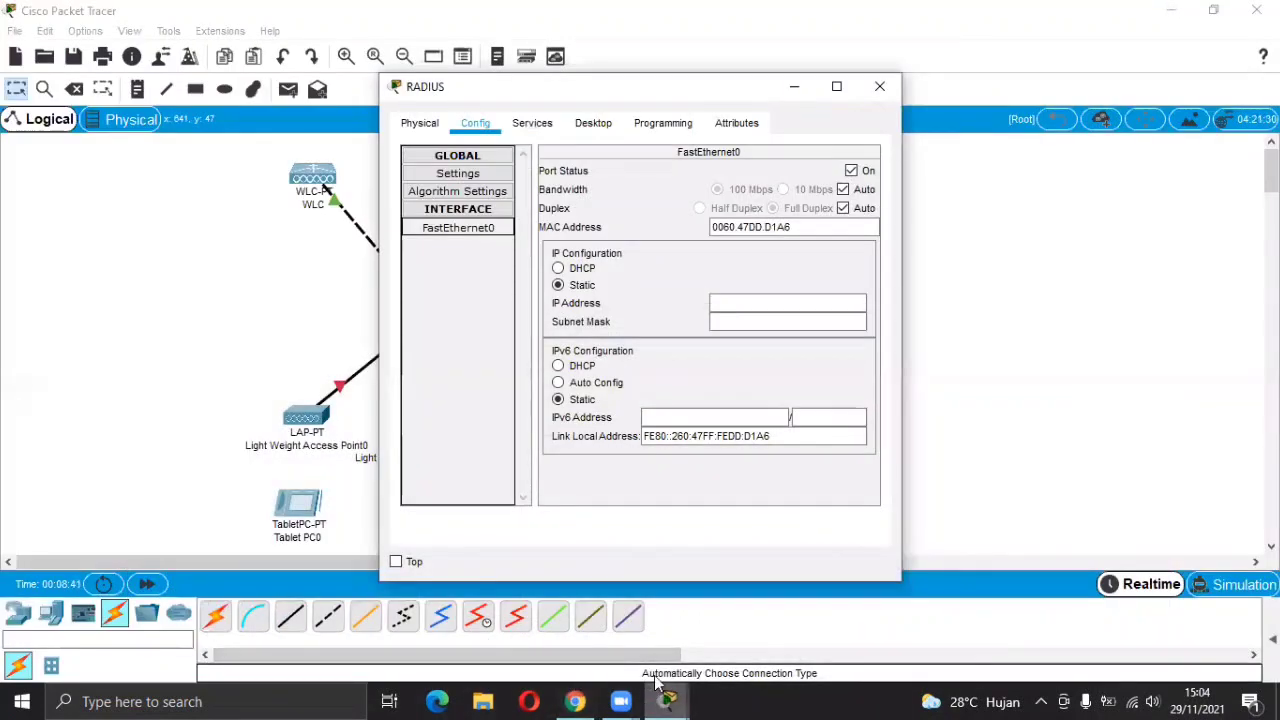
pyautogui.click(746, 309)
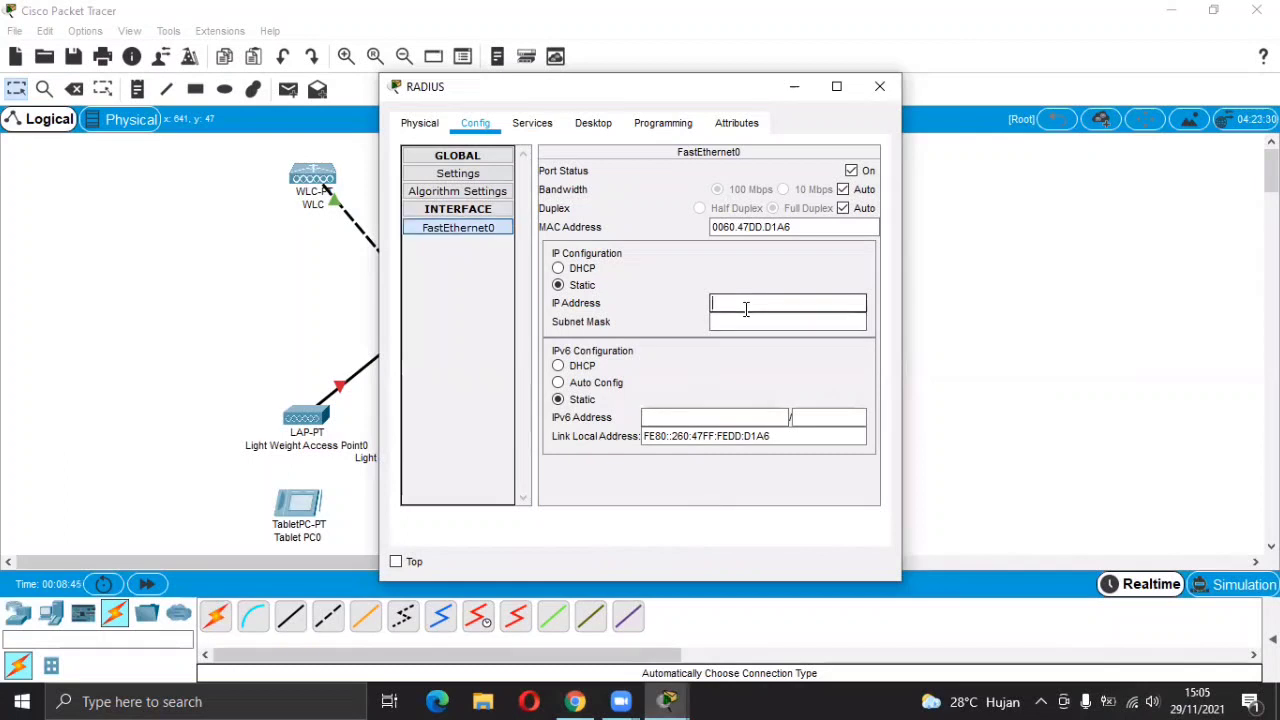
pyautogui.write('1')
pyautogui.click(577, 700)
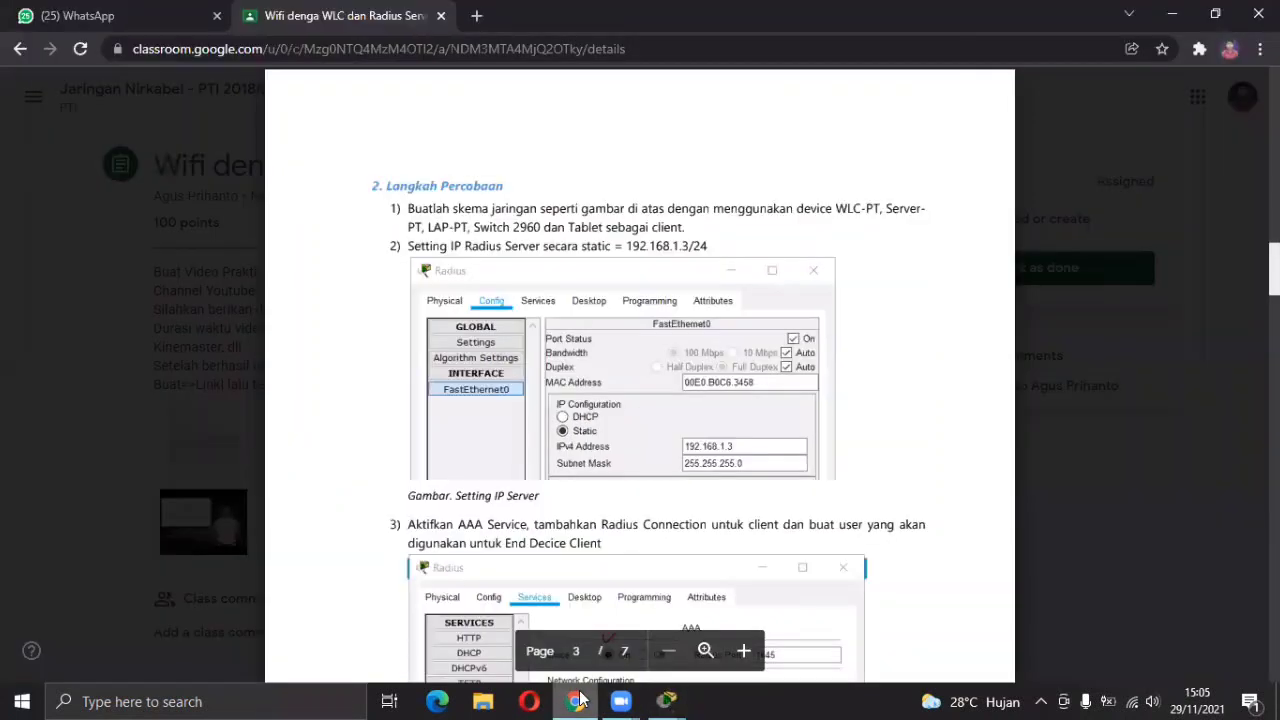
pyautogui.click(577, 700)
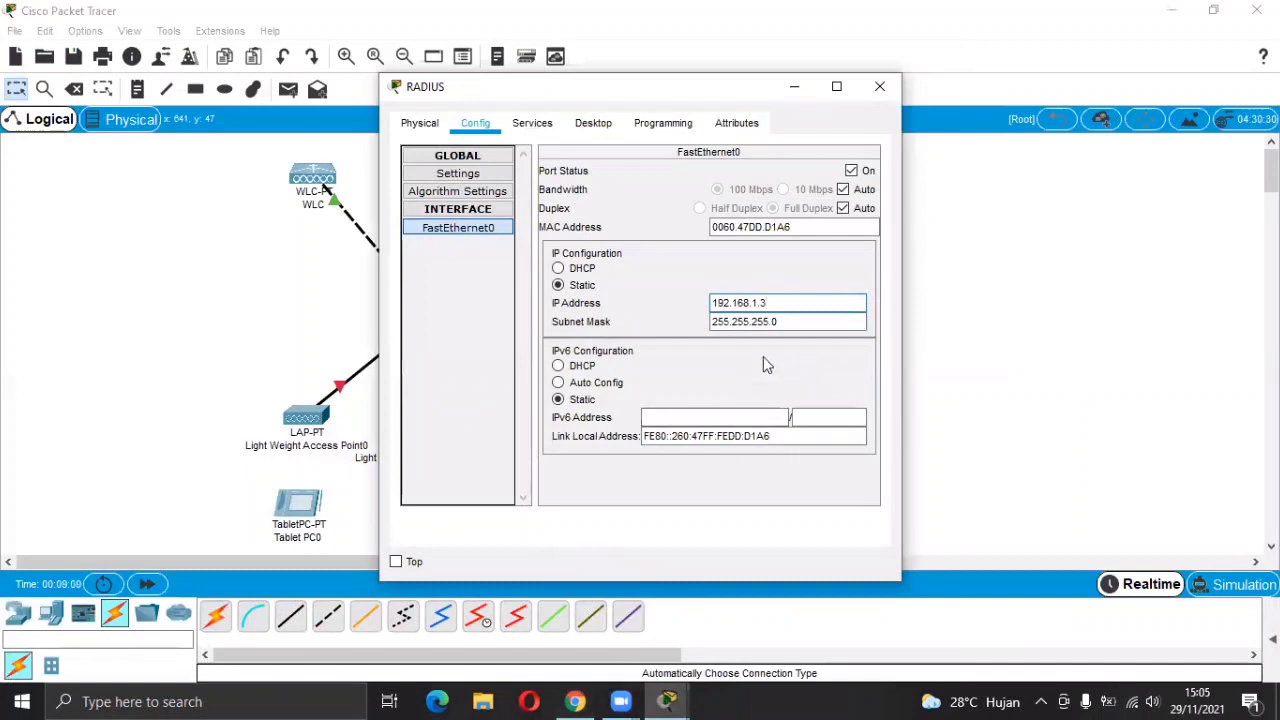
pyautogui.click(880, 86)
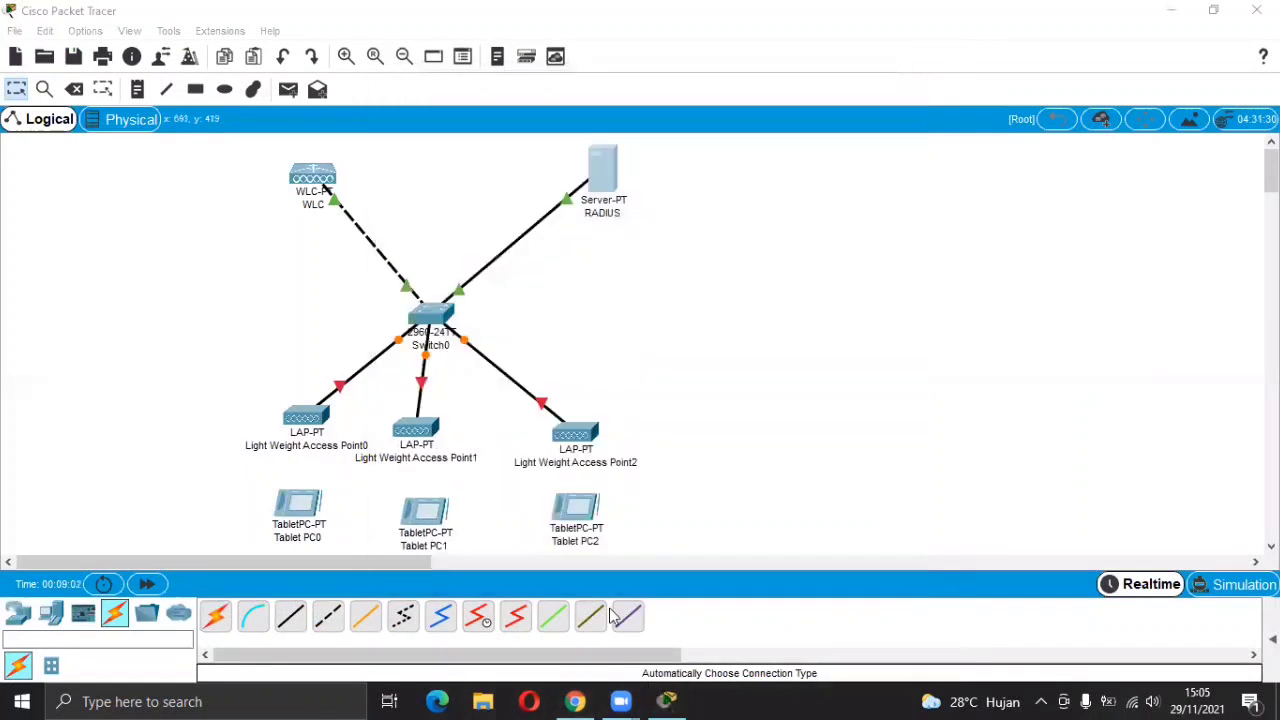
pyautogui.click(577, 700)
pyautogui.scroll(-3, 580, 470)
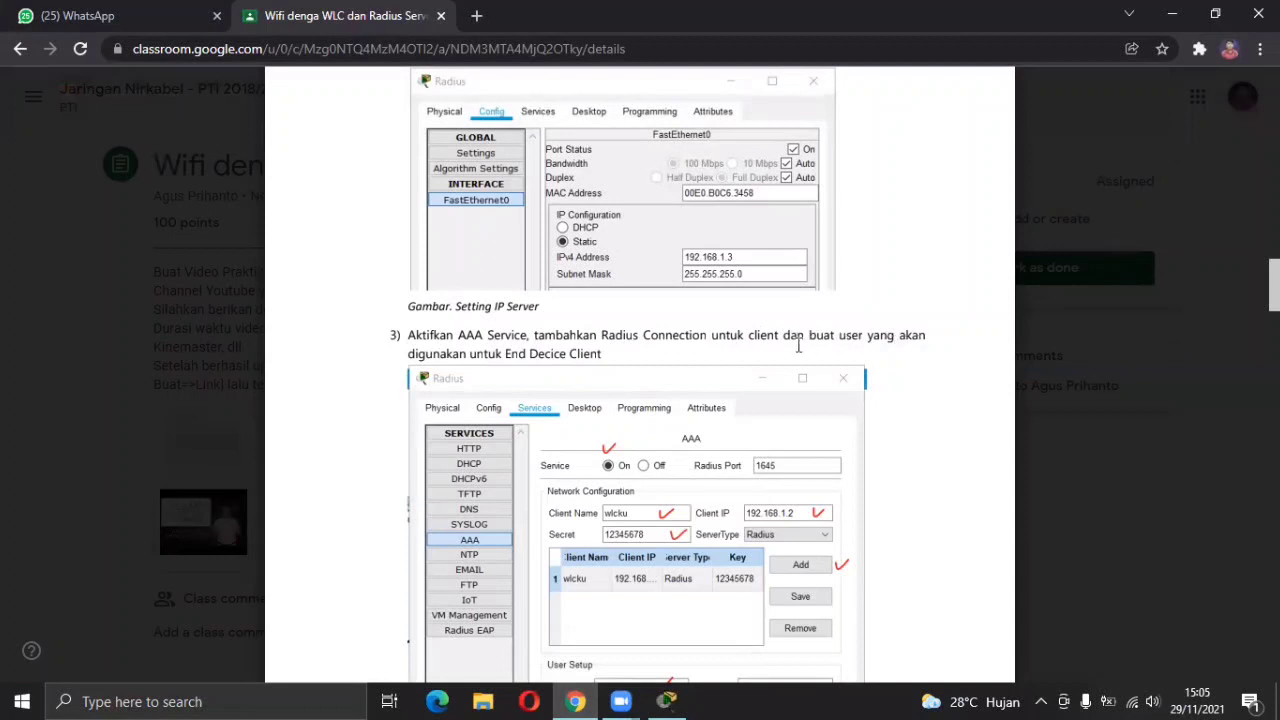
pyautogui.scroll(-3, 606, 366)
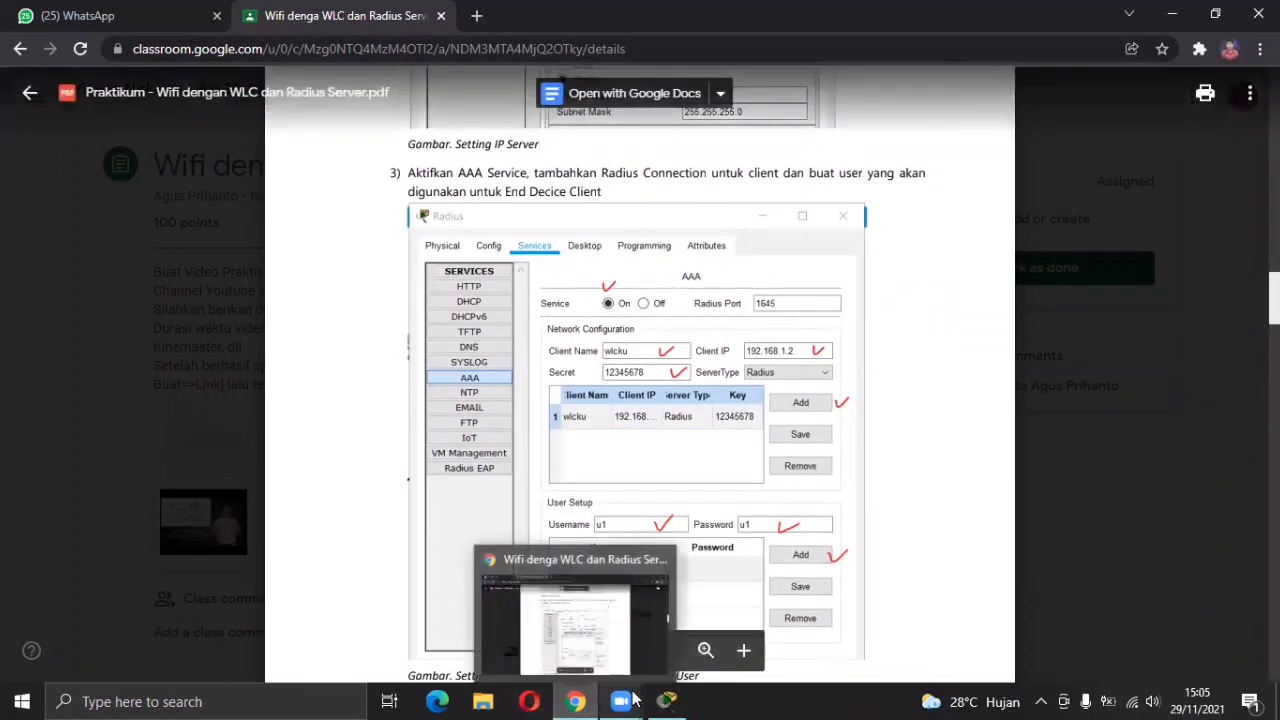
pyautogui.moveTo(665, 700)
pyautogui.click(640, 610)
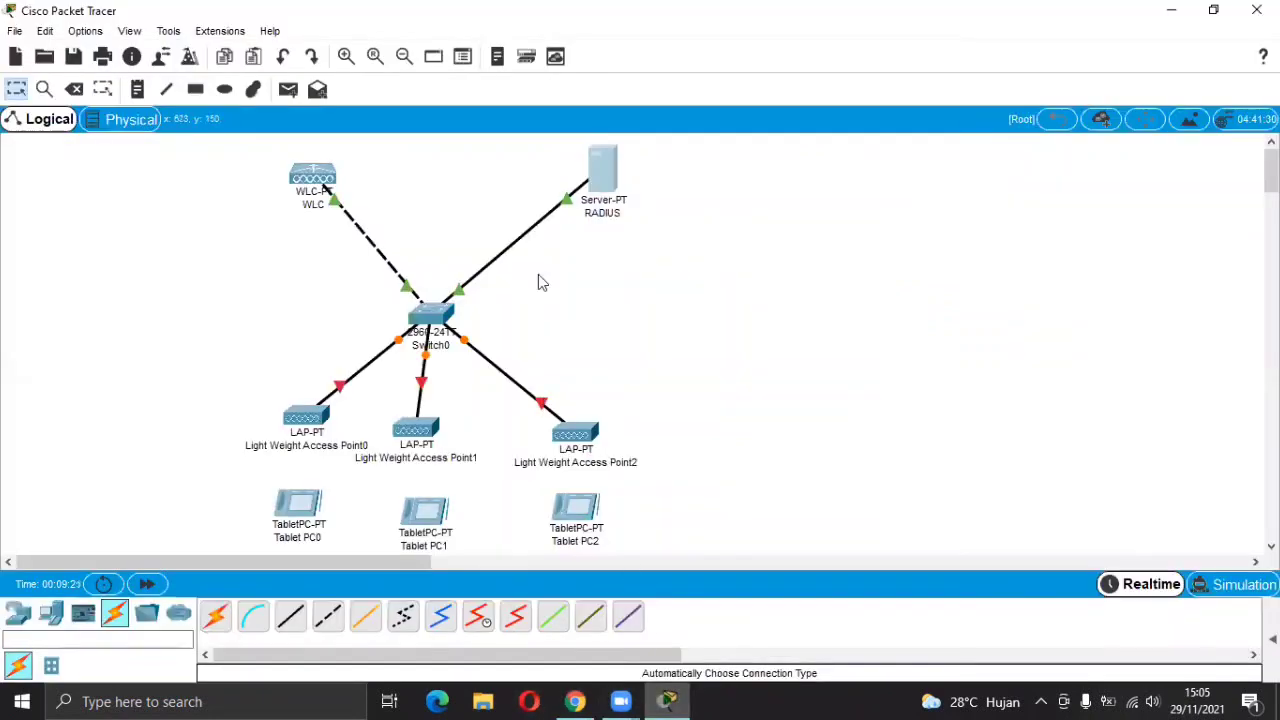
# Turn the RADIUS server's AAA service on and enter client name WLCKEY.
pyautogui.click(600, 170)
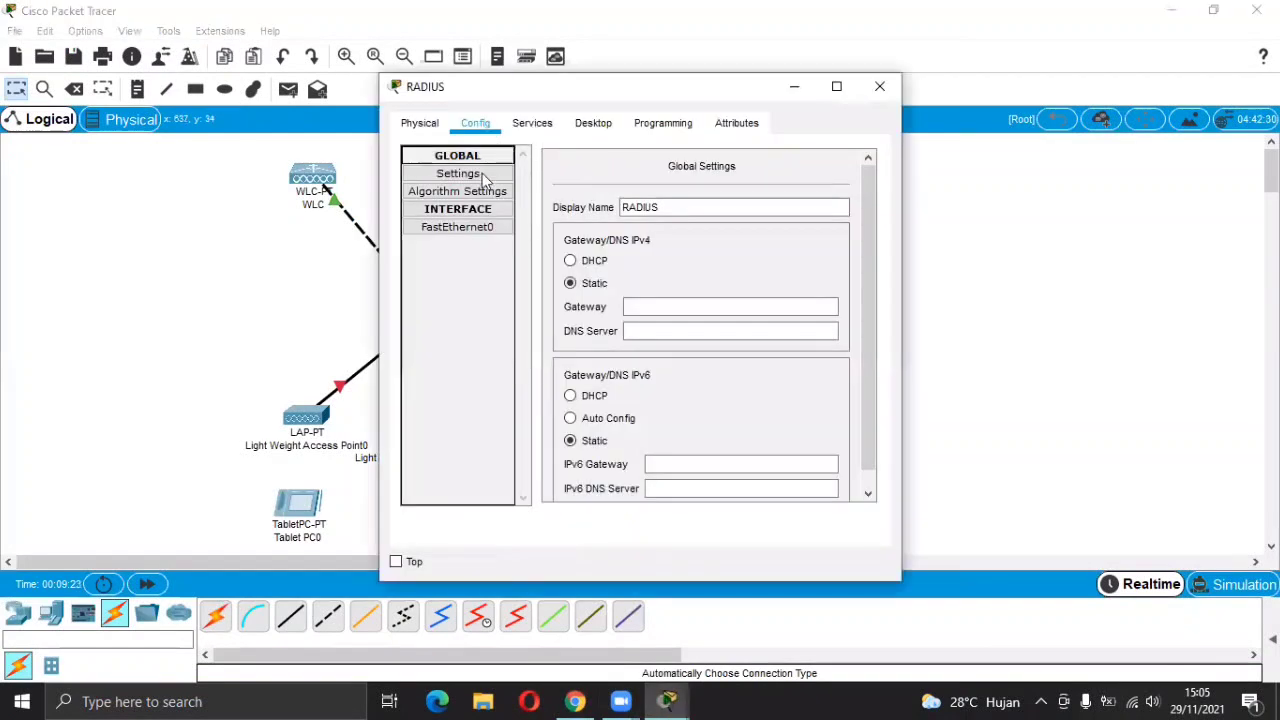
pyautogui.click(522, 126)
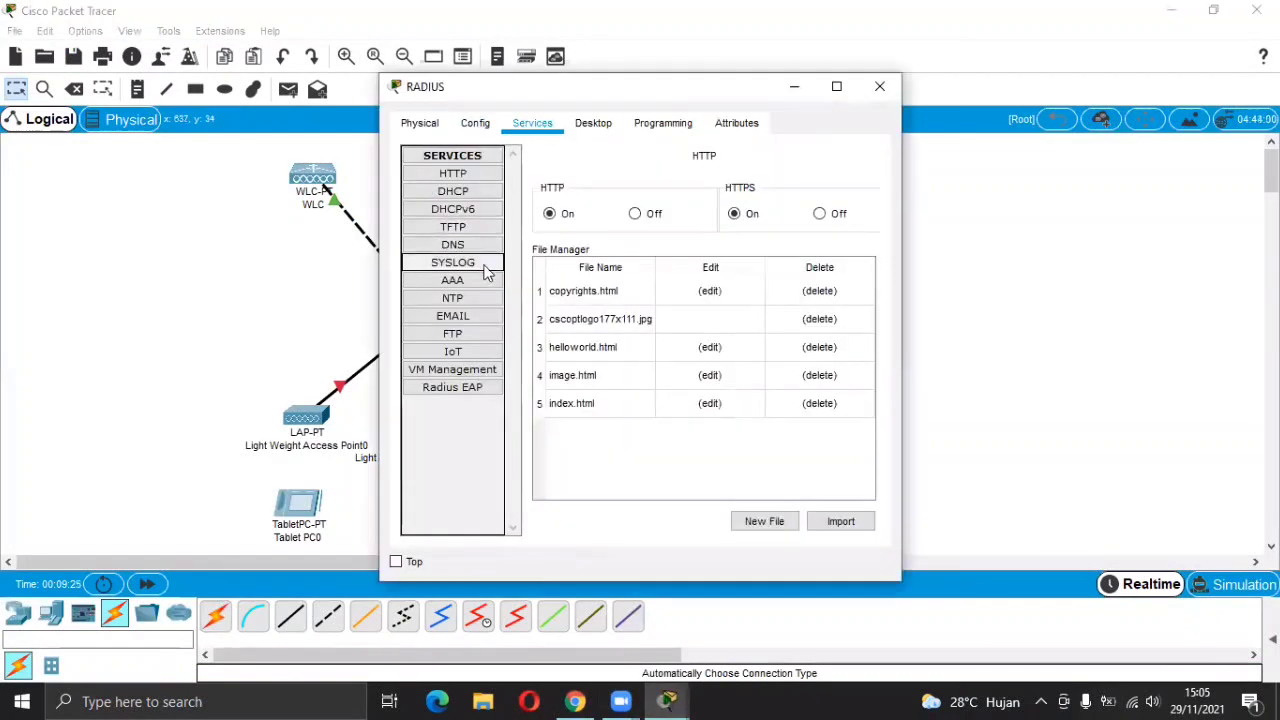
pyautogui.click(470, 280)
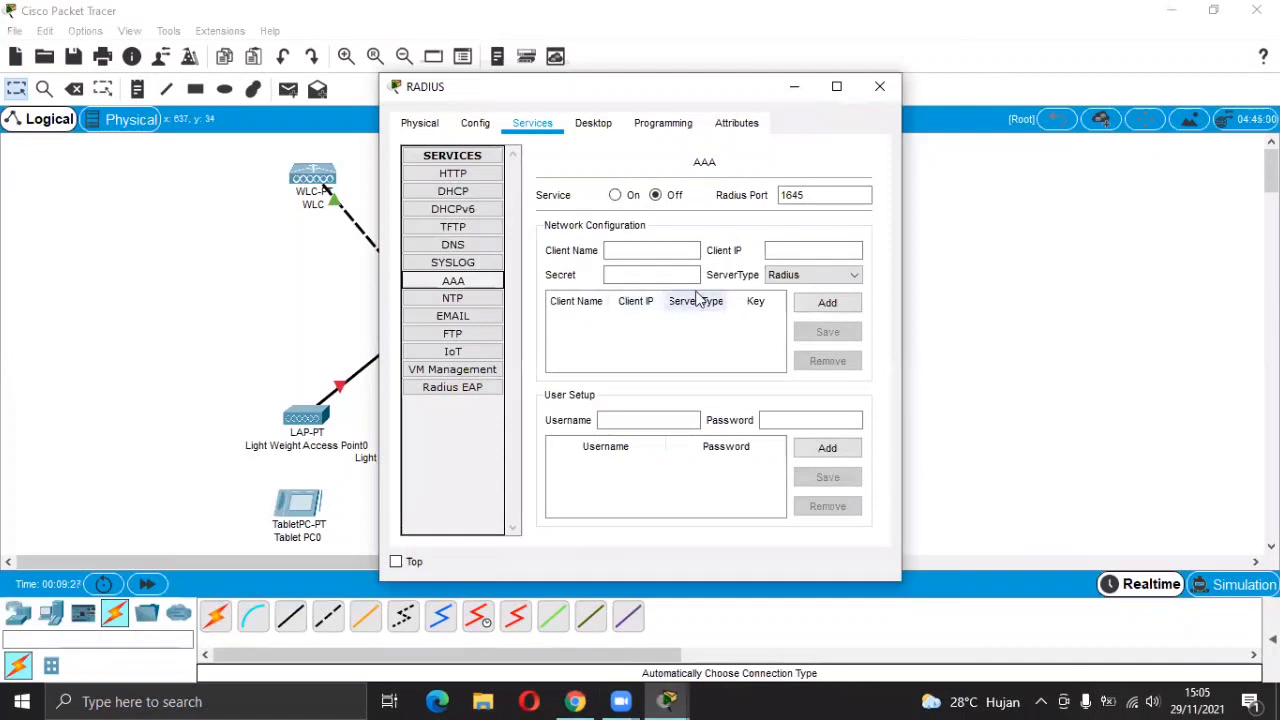
pyautogui.click(616, 196)
pyautogui.click(631, 250)
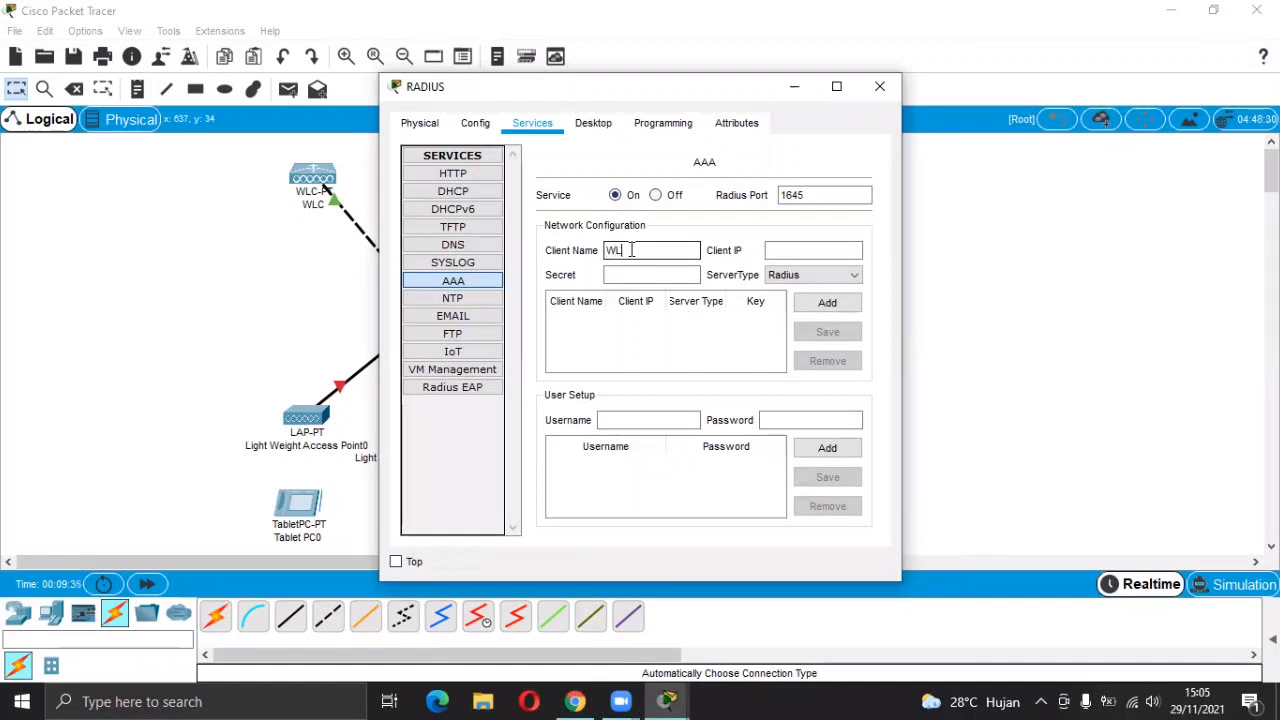
pyautogui.write('WLCKEY')
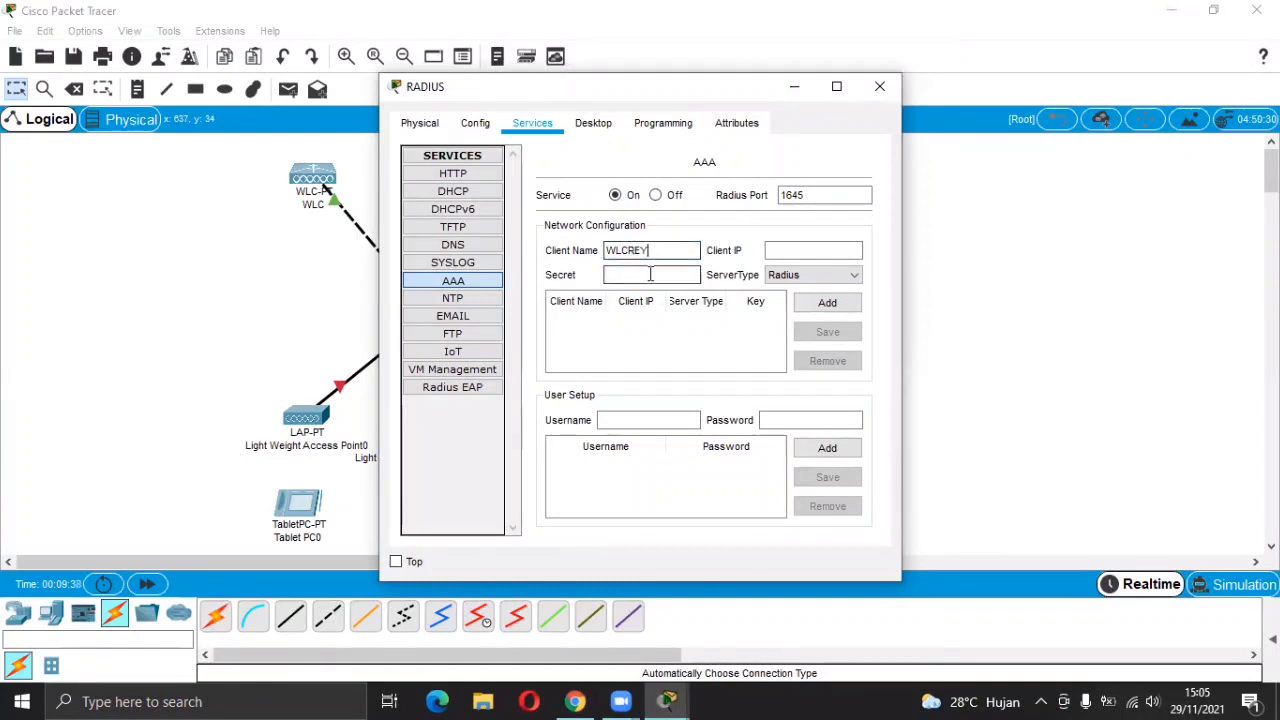
pyautogui.click(575, 701)
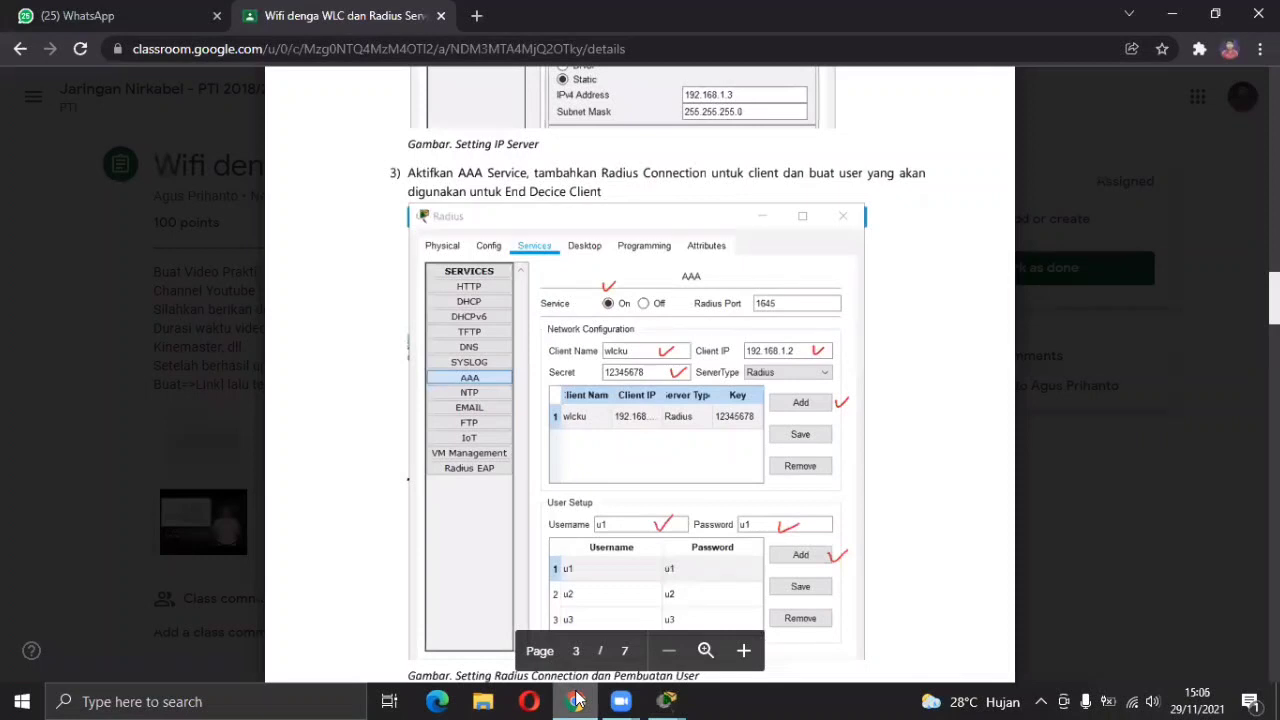
pyautogui.click(575, 701)
# Enter the shared secret and client IP 192.168.1.2, then add the Radius client.
pyautogui.click(660, 277)
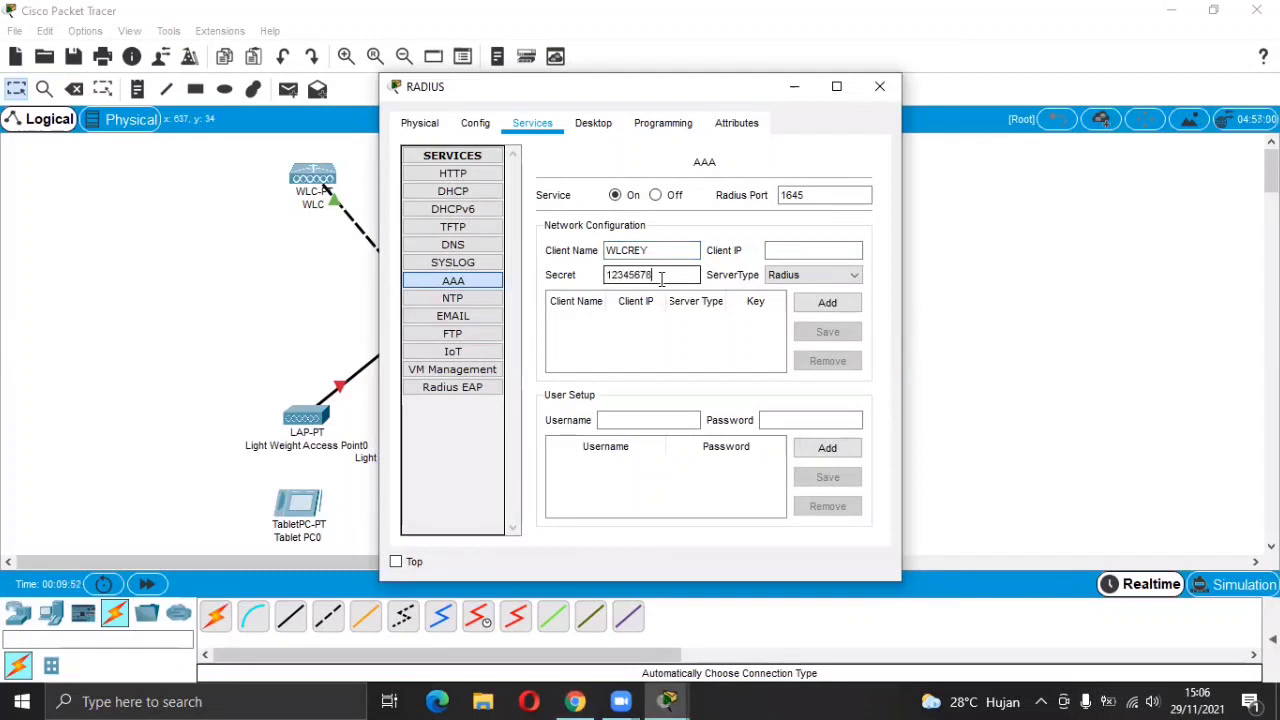
pyautogui.click(575, 701)
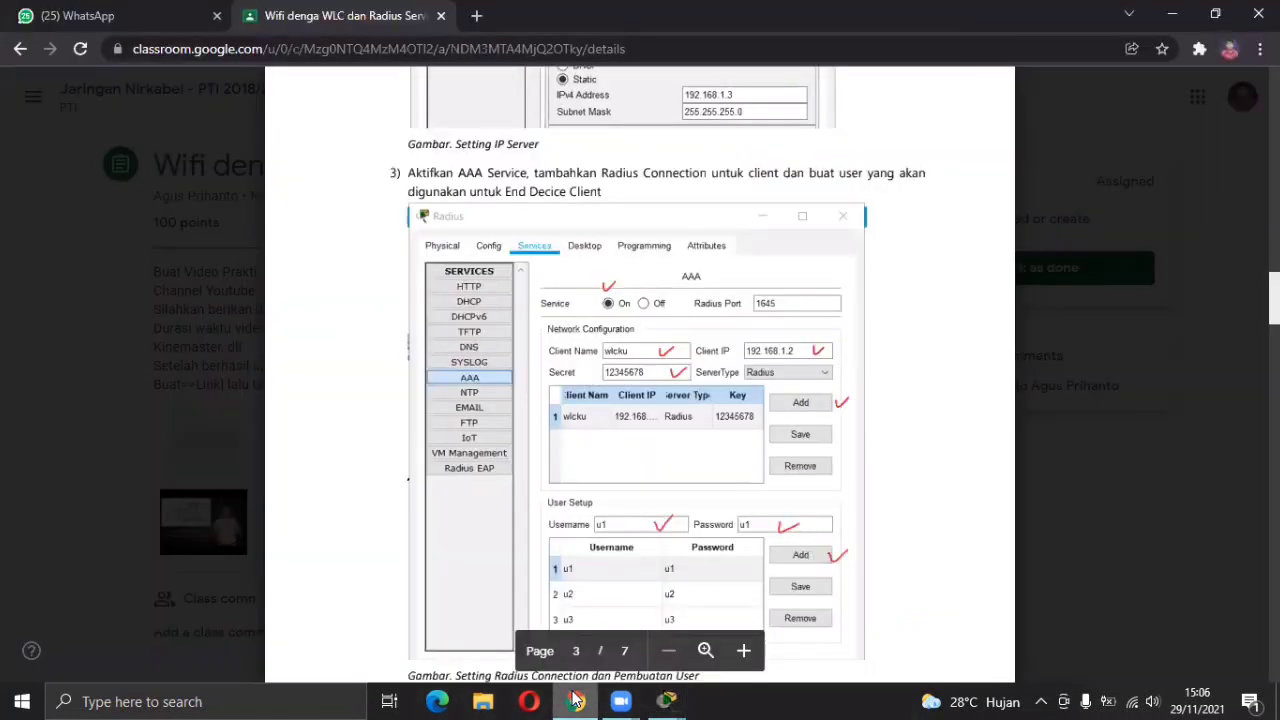
pyautogui.click(575, 701)
pyautogui.click(824, 249)
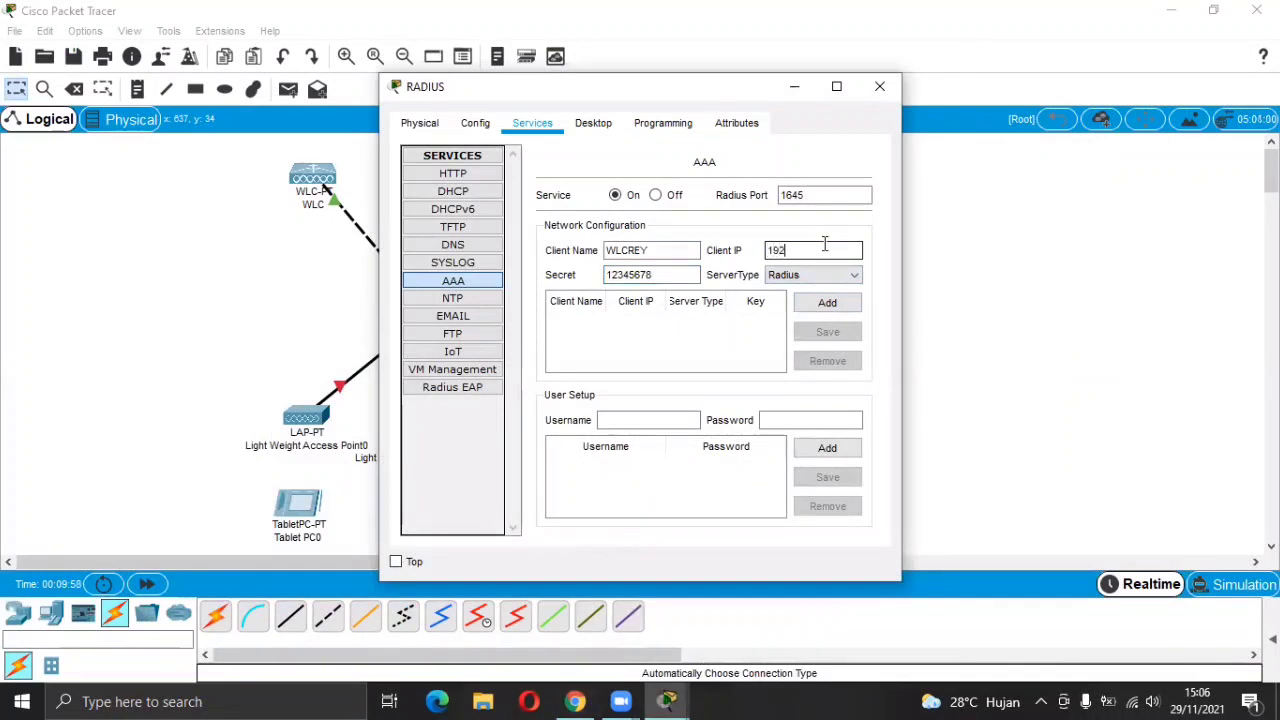
pyautogui.write('192.168.1.2')
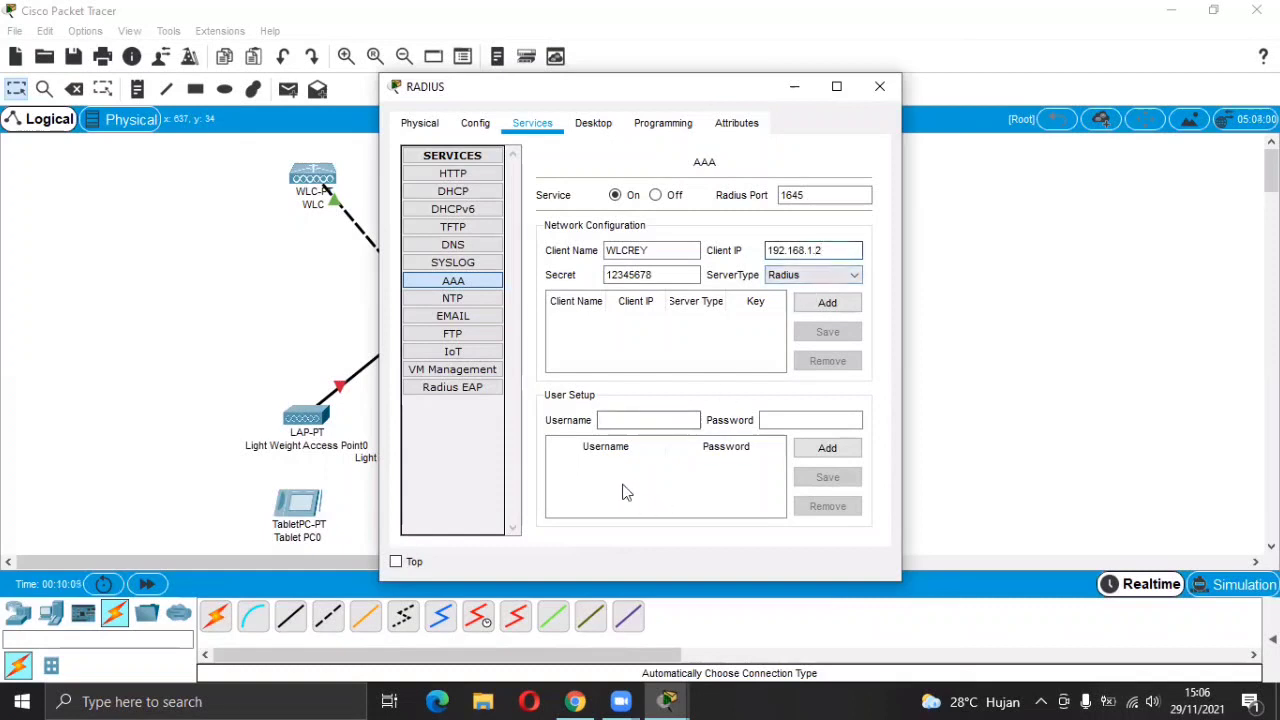
pyautogui.click(577, 701)
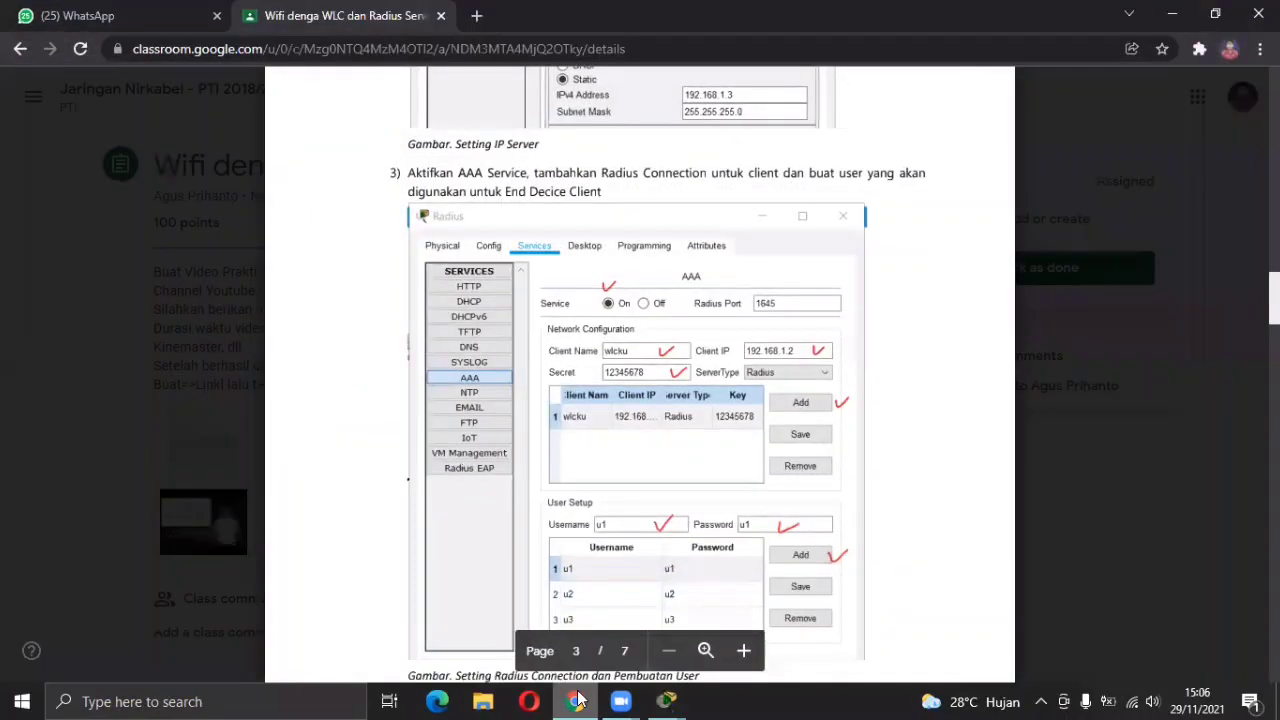
pyautogui.click(577, 701)
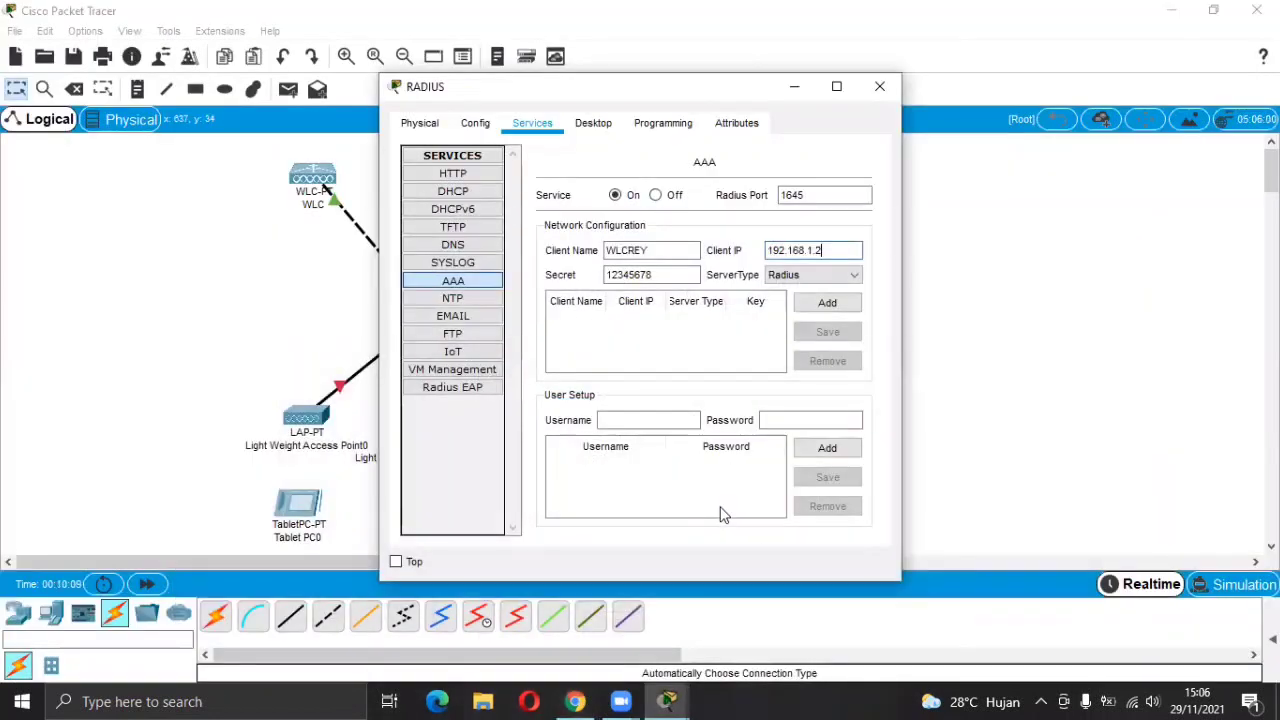
pyautogui.click(827, 303)
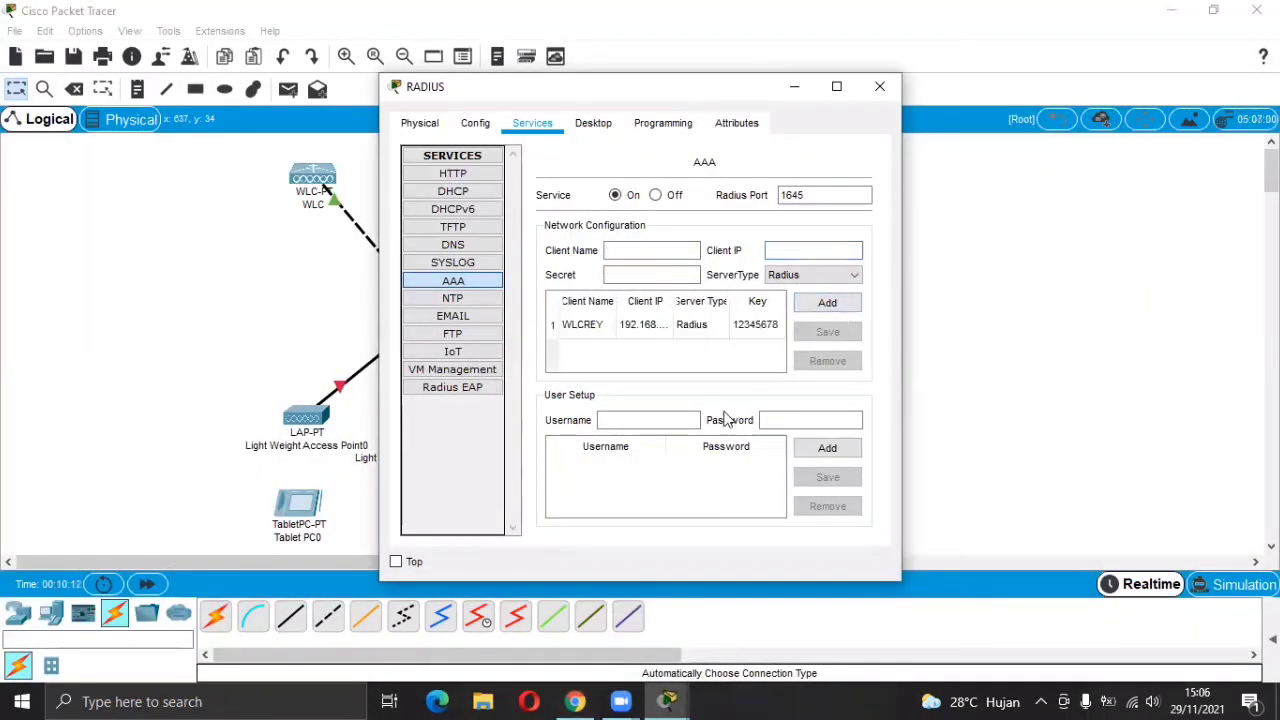
# Add AAA user accounts u1 and u2 with their matching passwords.
pyautogui.click(577, 701)
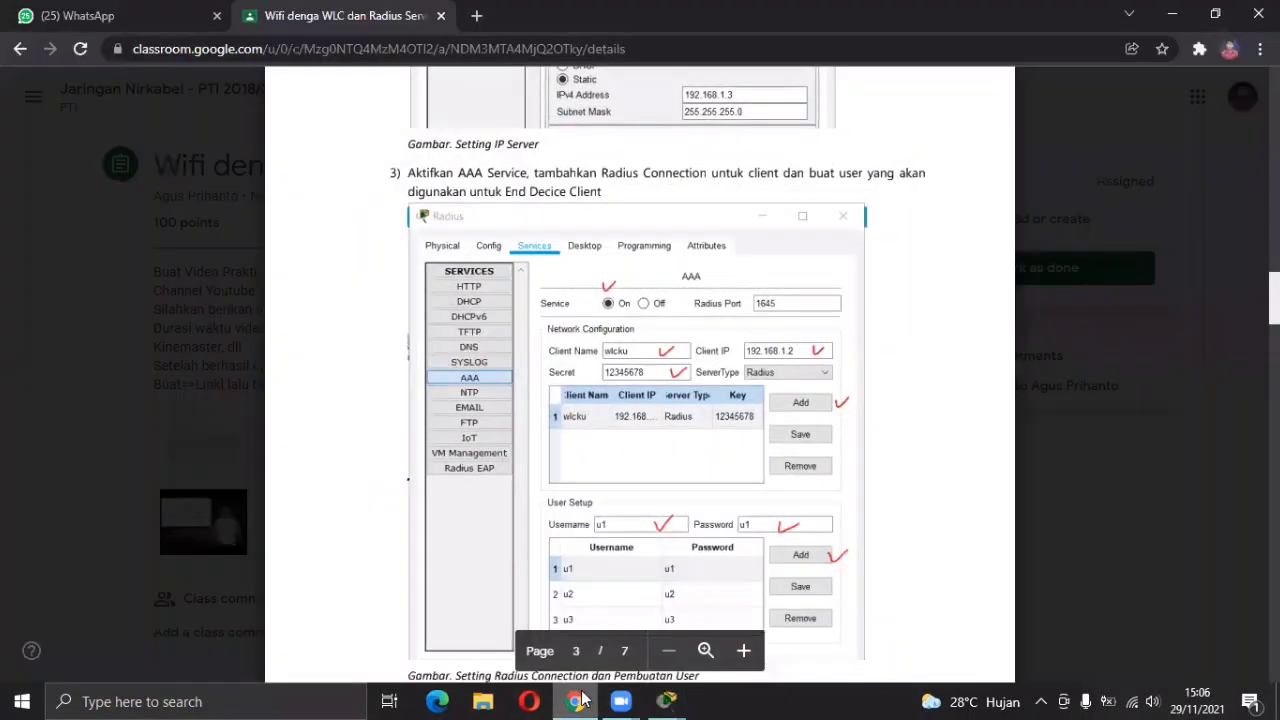
pyautogui.click(577, 701)
pyautogui.click(646, 421)
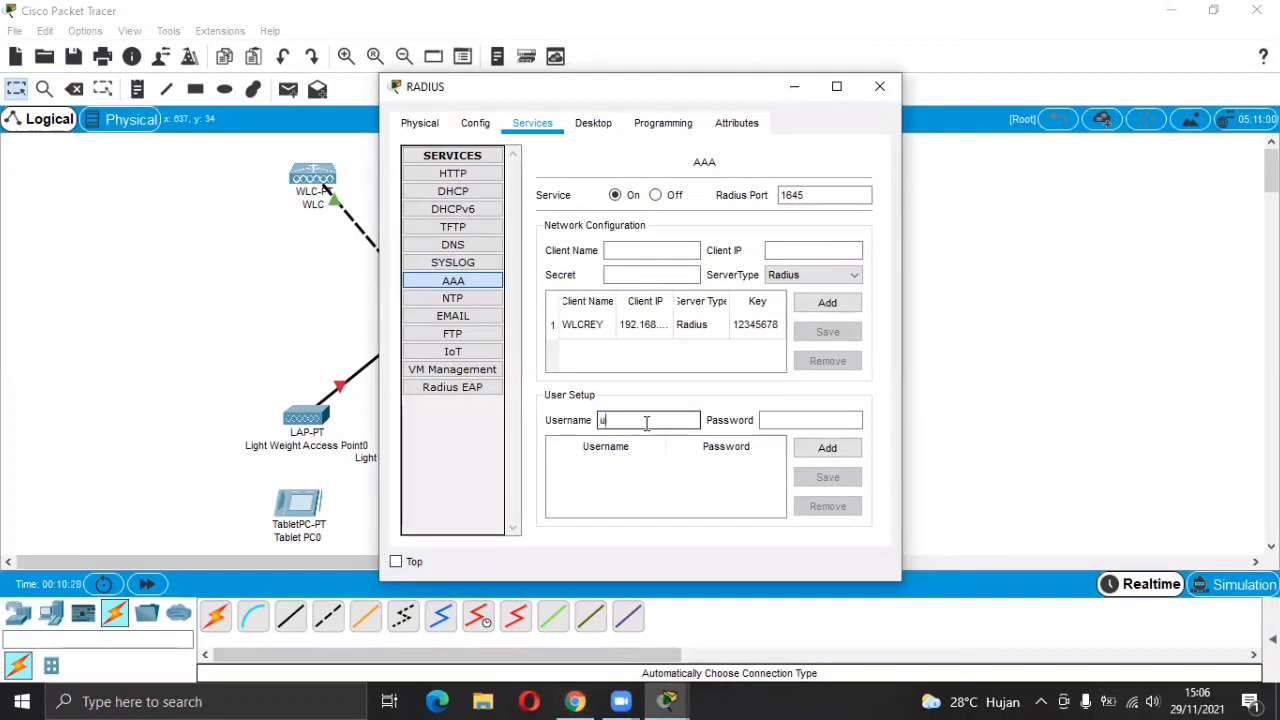
pyautogui.click(770, 420)
pyautogui.write('u')
pyautogui.click(827, 448)
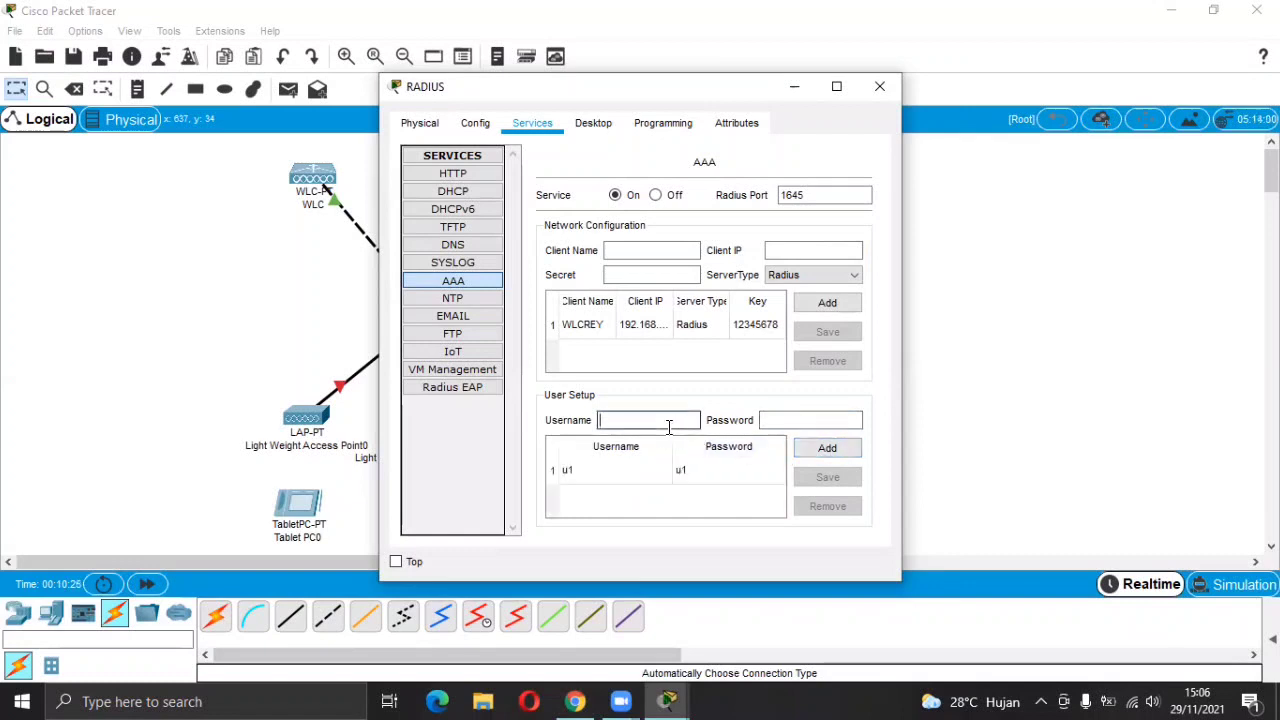
pyautogui.click(764, 420)
pyautogui.write('u2')
pyautogui.click(827, 448)
# Add user account u3 with its password, then check the guide.
pyautogui.click(667, 421)
pyautogui.write('u3')
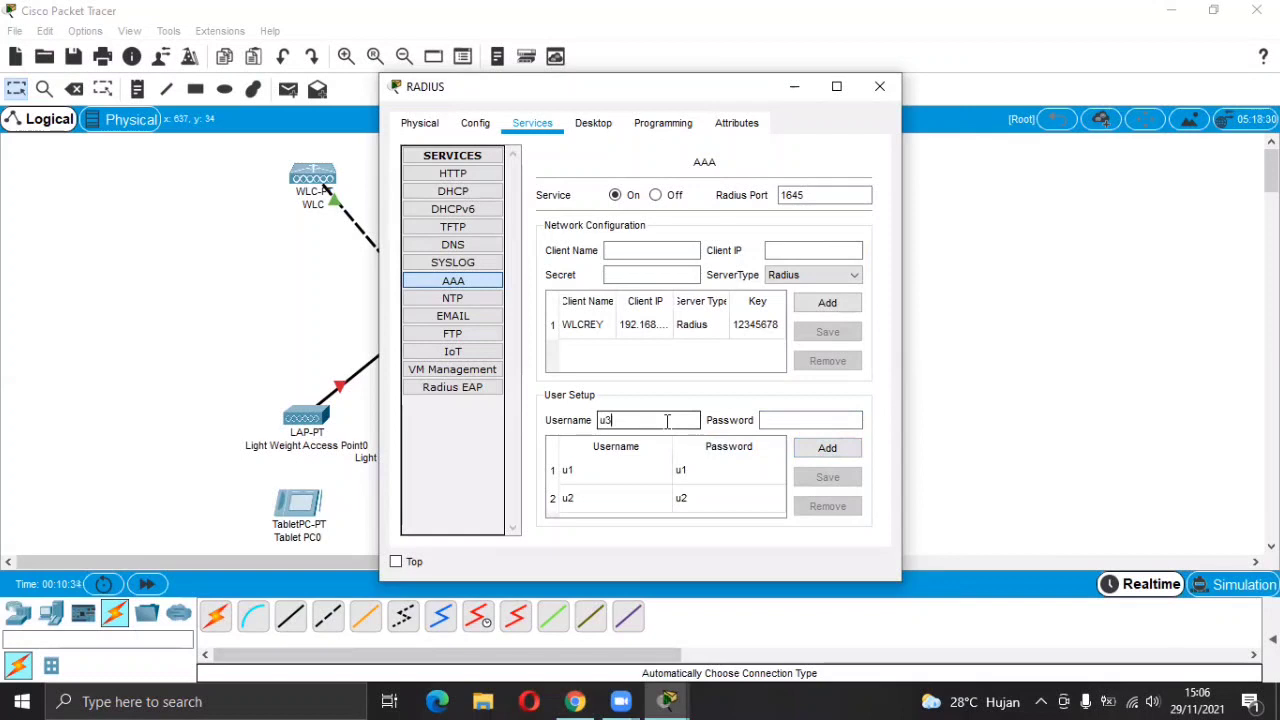
pyautogui.click(770, 424)
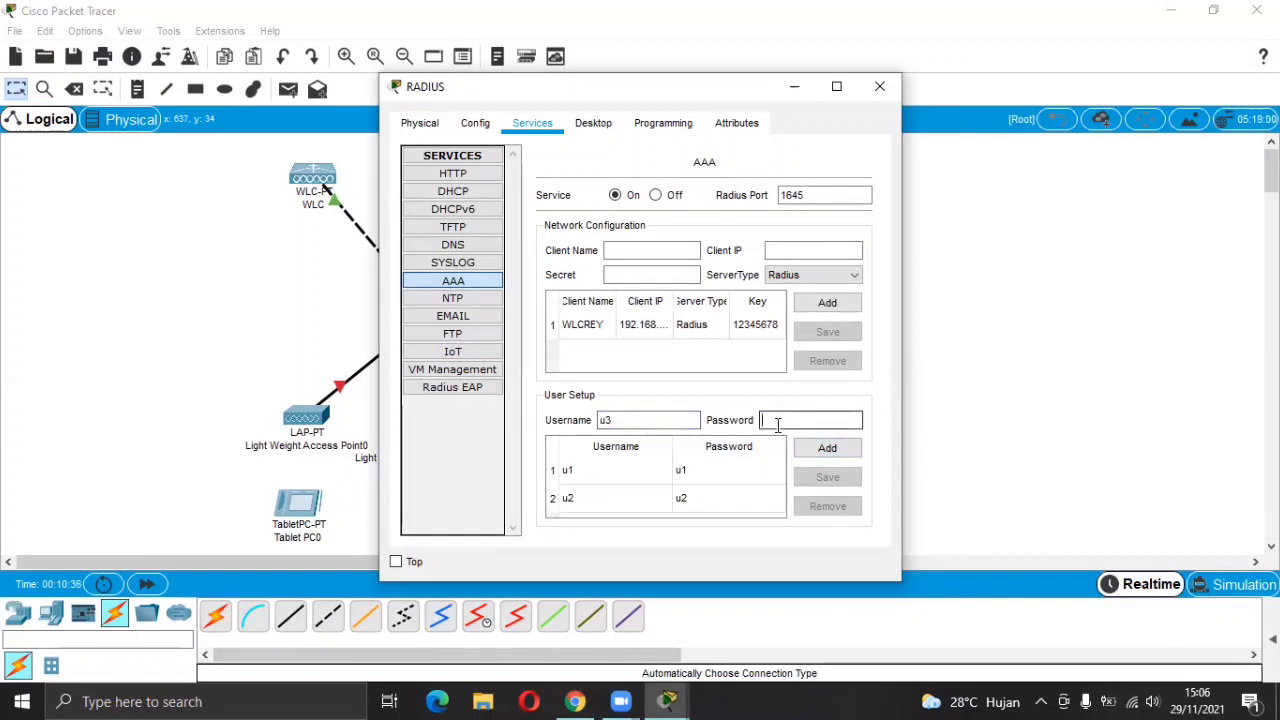
pyautogui.click(815, 449)
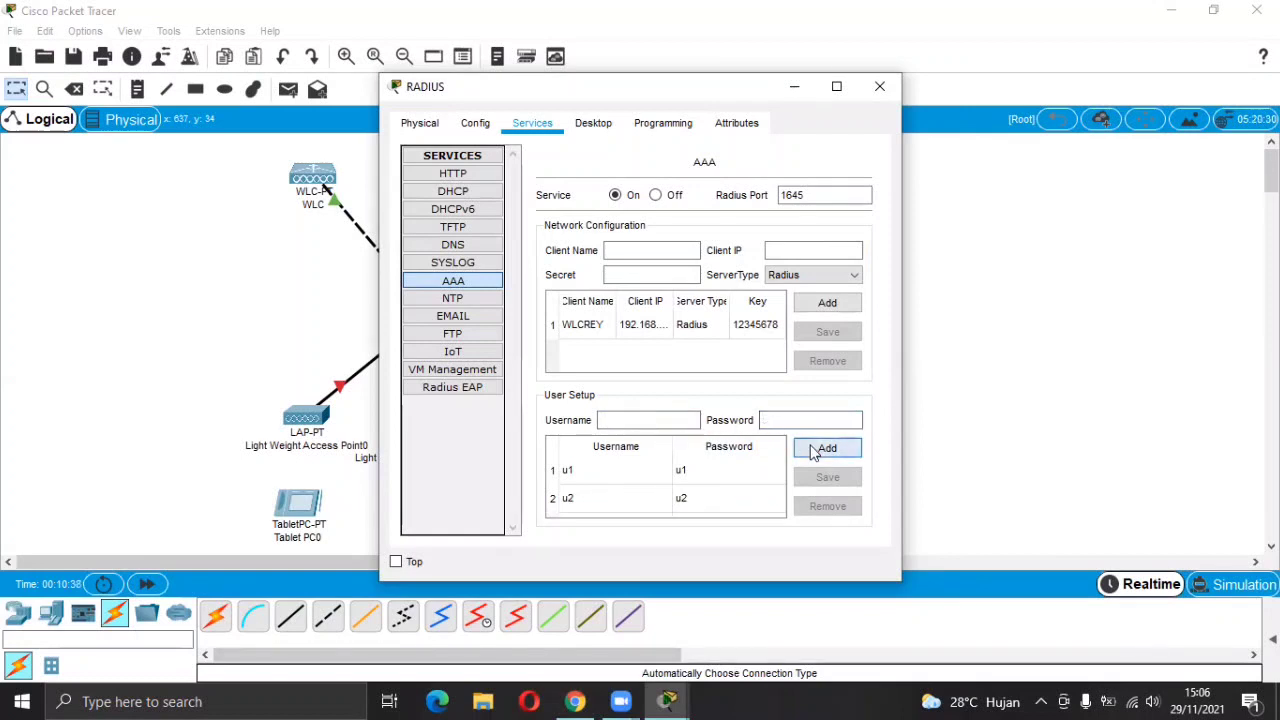
pyautogui.click(575, 701)
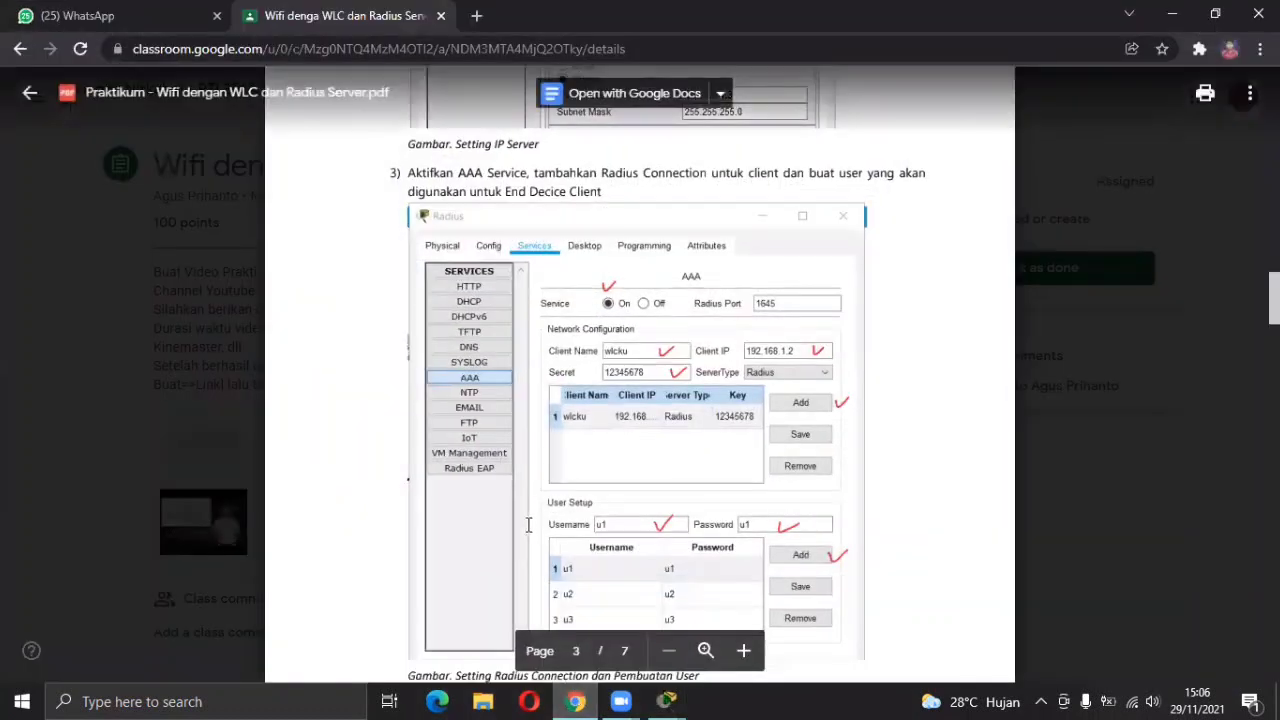
# Scroll the handout to page 4's 'Setting IP WLC' step, 192.168.1.2/24.
pyautogui.scroll(-5, 529, 525)
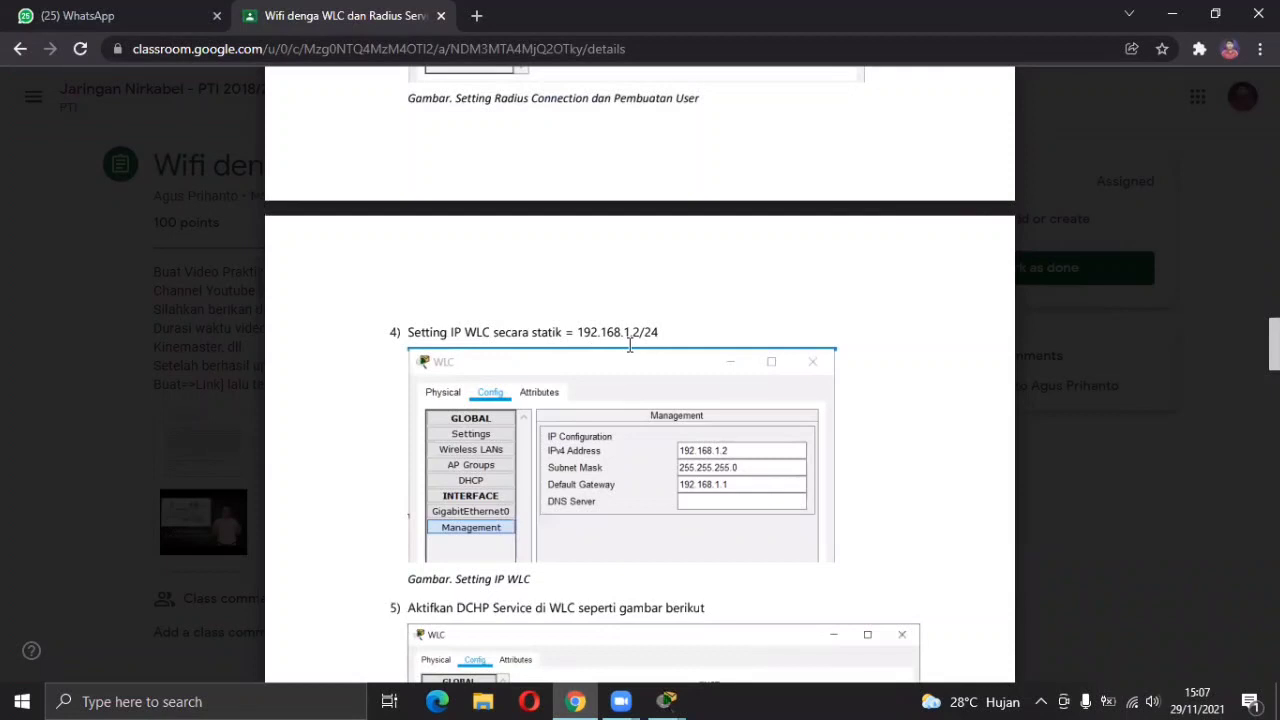
pyautogui.scroll(-2, 630, 345)
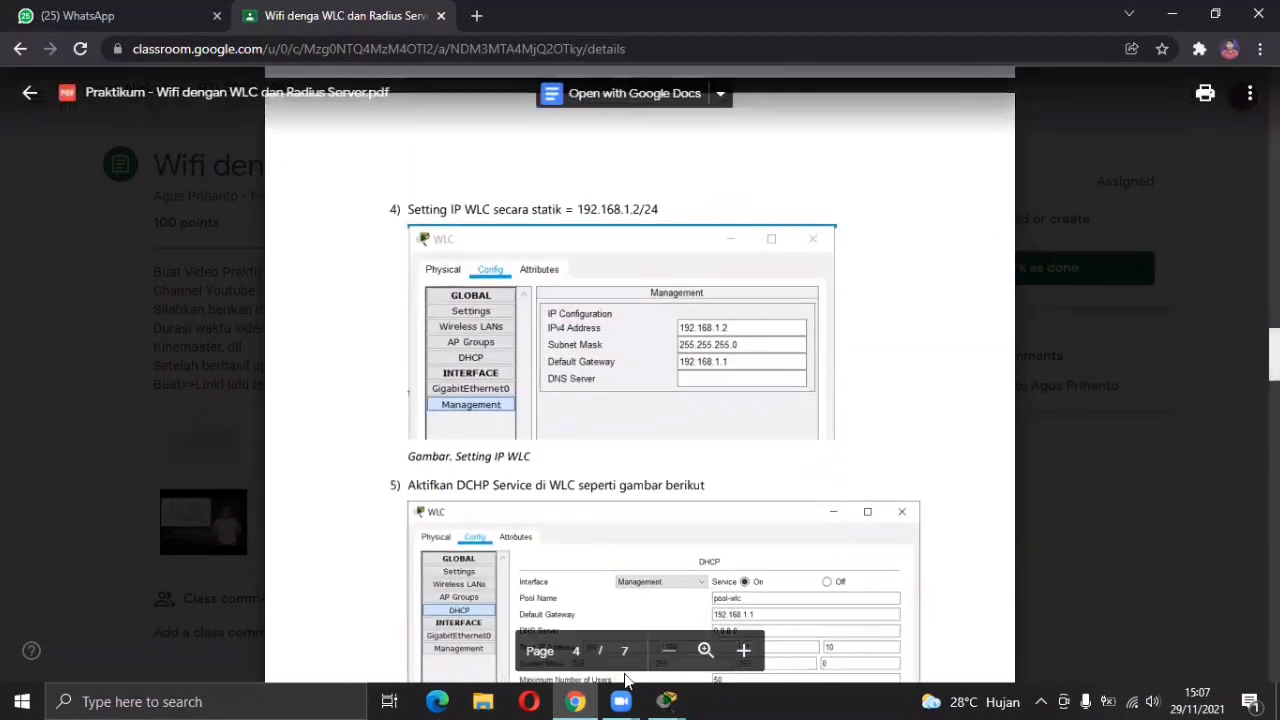
pyautogui.moveTo(667, 699)
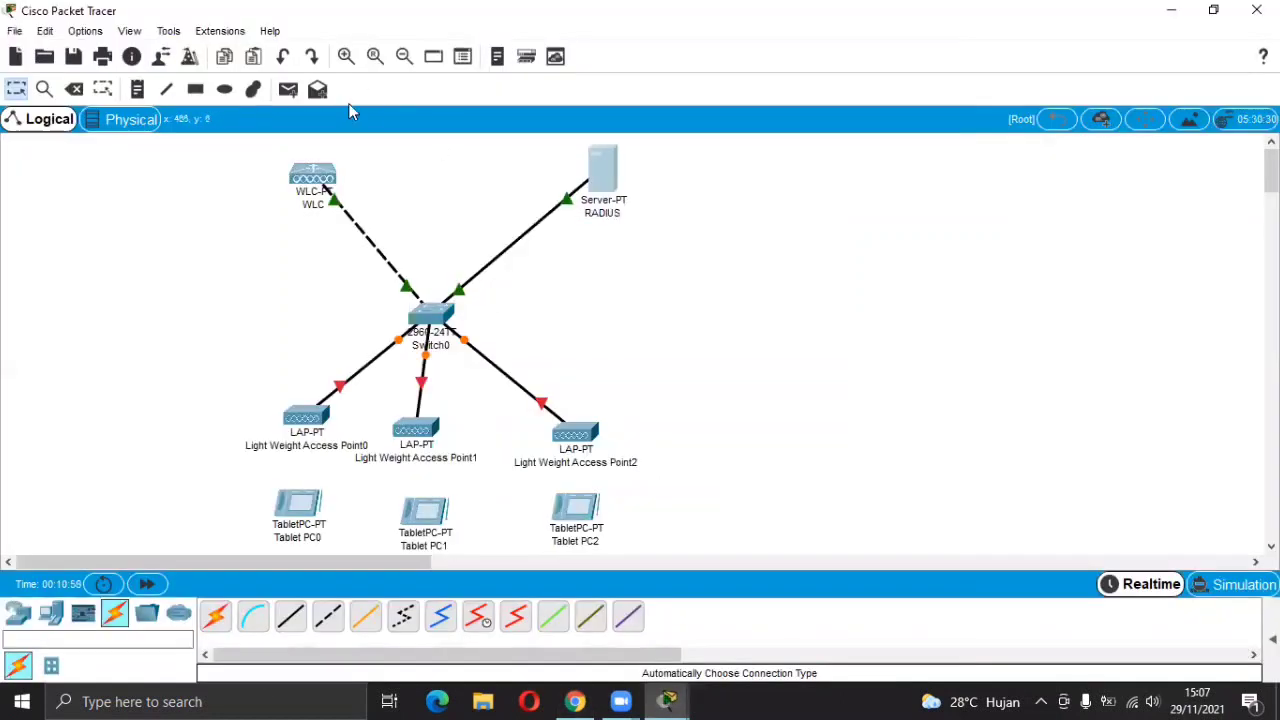
# Close the RADIUS server's window while keeping the WLC configuration open.
pyautogui.click(310, 177)
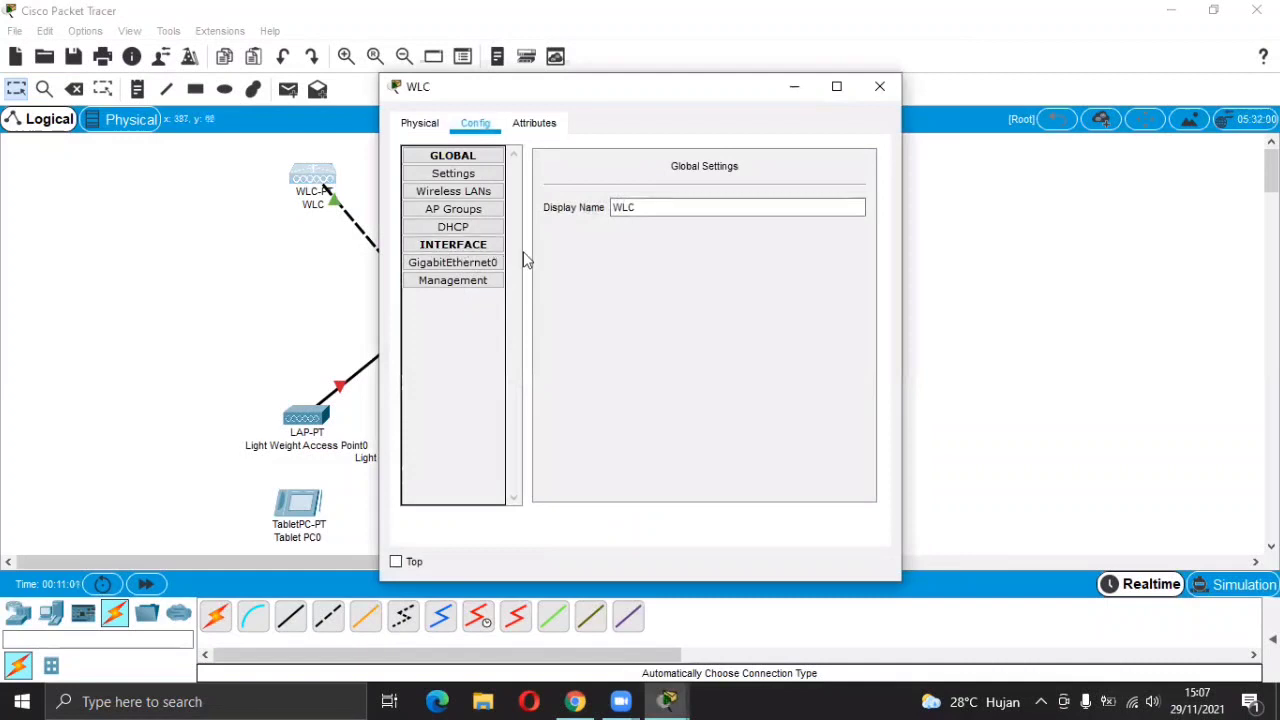
pyautogui.click(806, 90)
pyautogui.moveTo(667, 701)
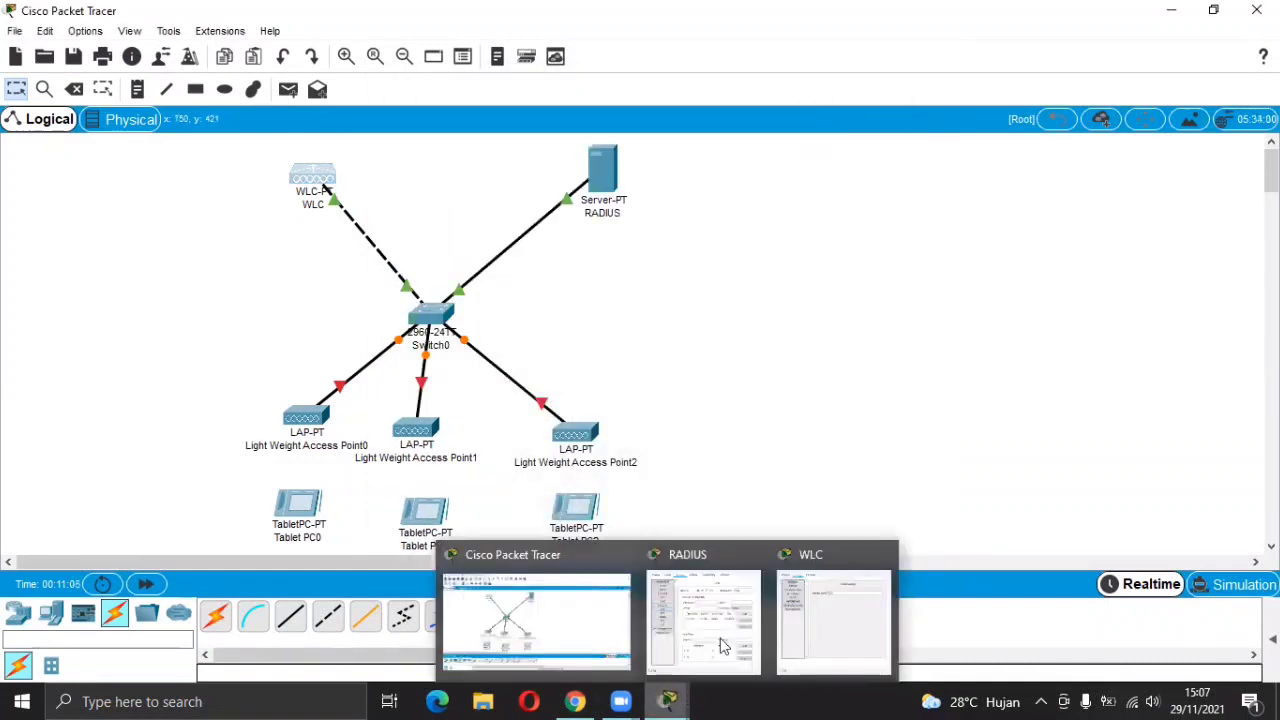
pyautogui.click(752, 560)
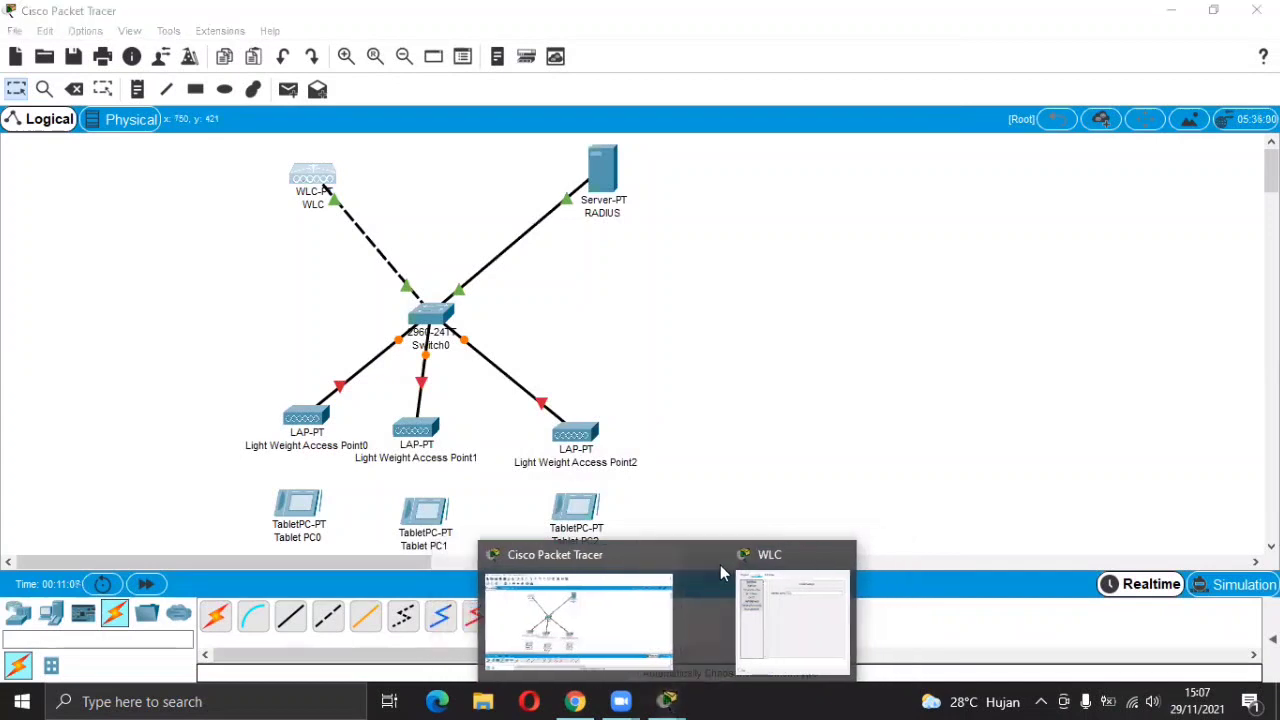
pyautogui.click(735, 590)
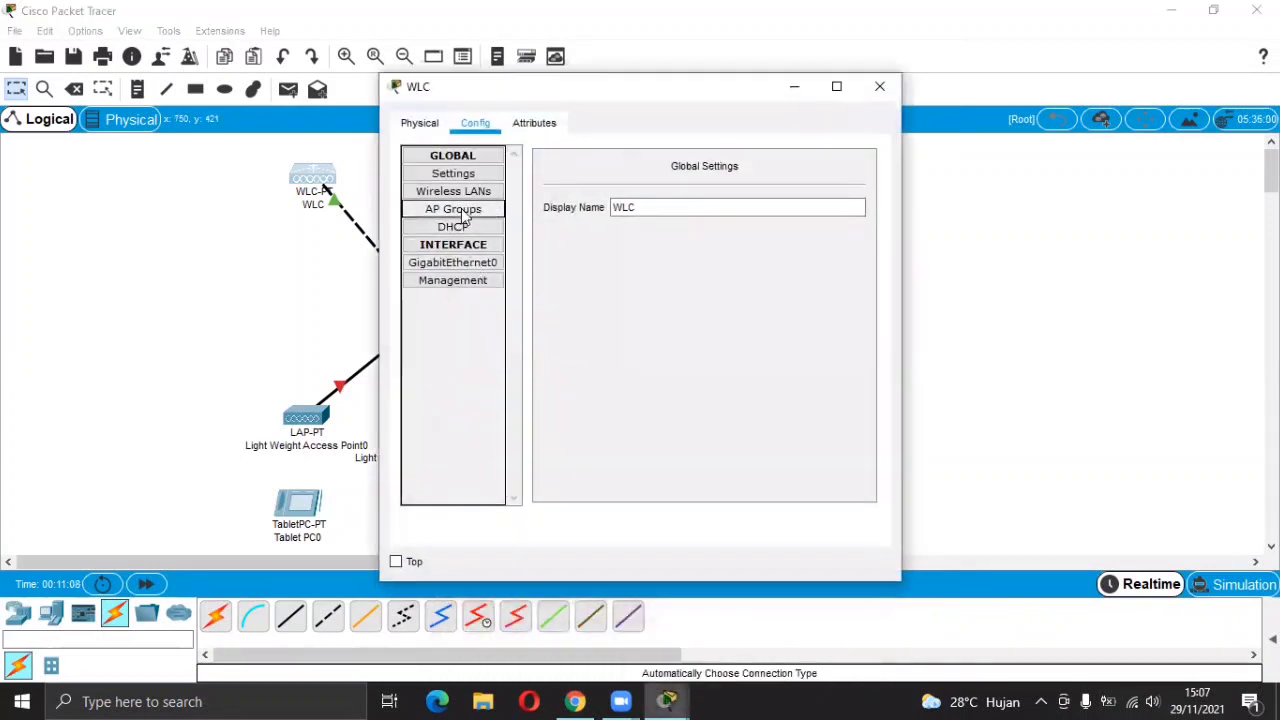
# Give the WLC management interface IP 192.168.1.2, mask 255.255.255.0, gateway 192.168.1.1.
pyautogui.click(455, 283)
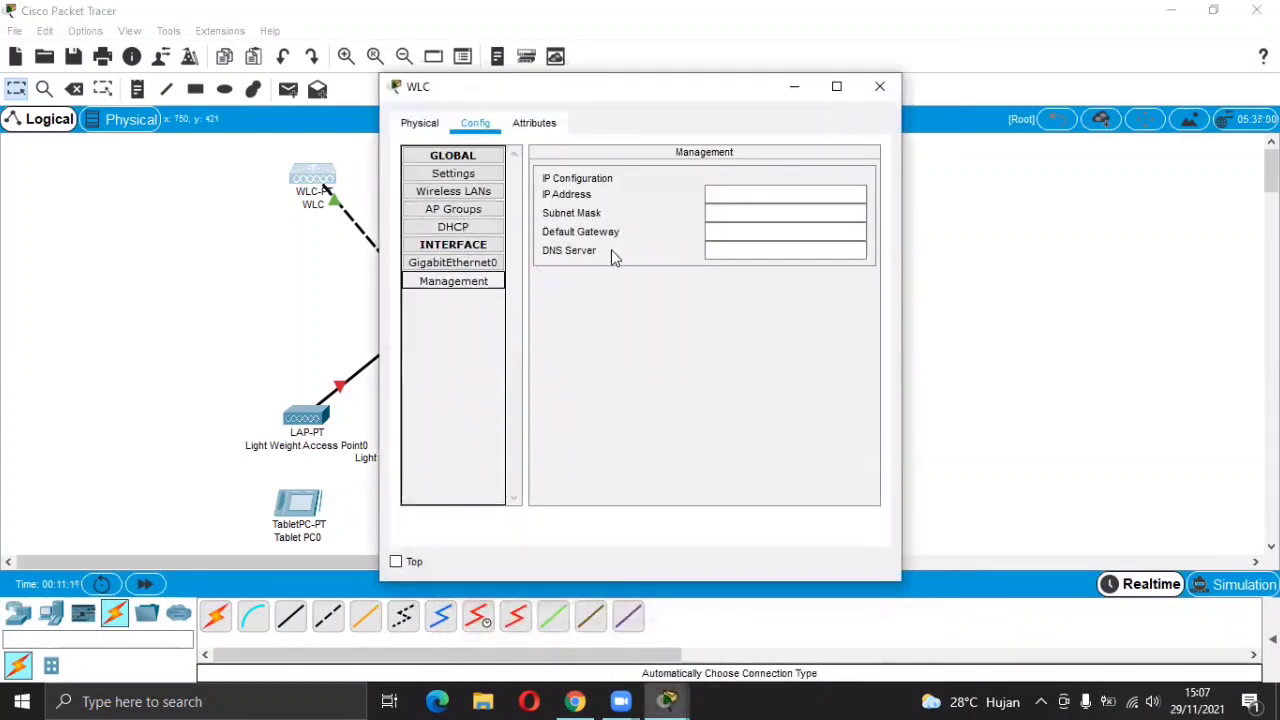
pyautogui.click(740, 195)
pyautogui.write('192.168.1')
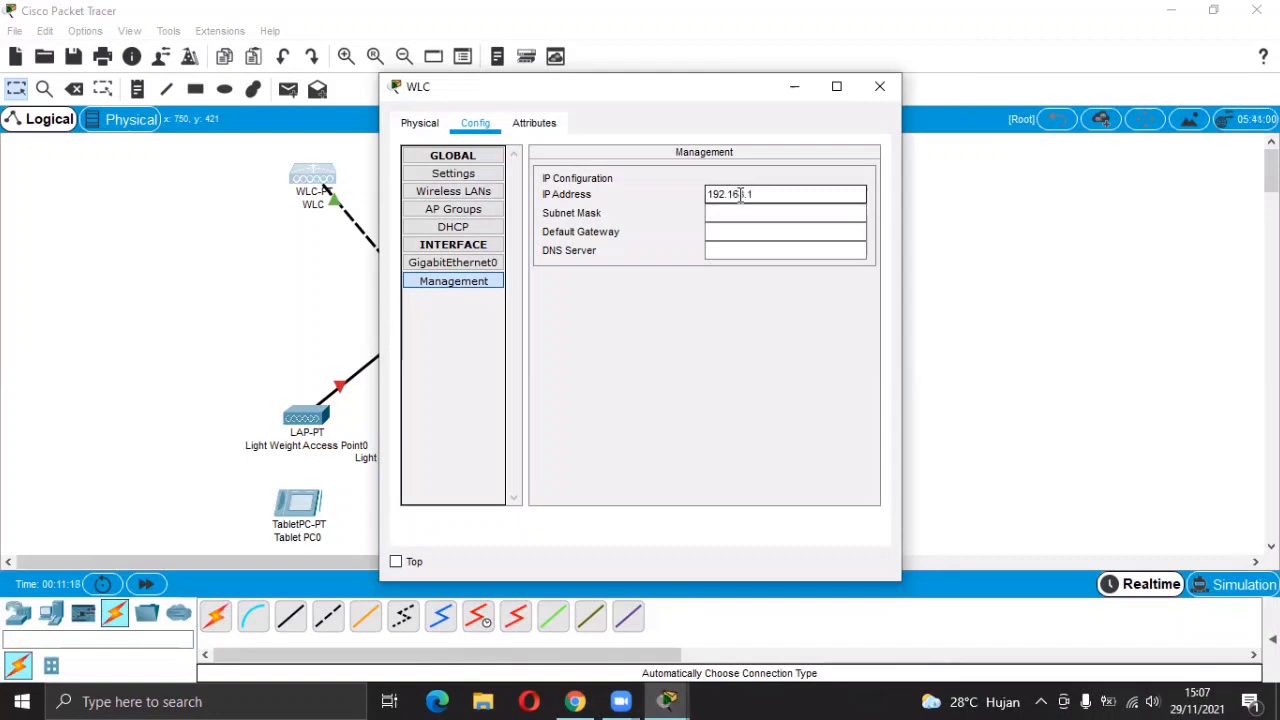
pyautogui.click(740, 214)
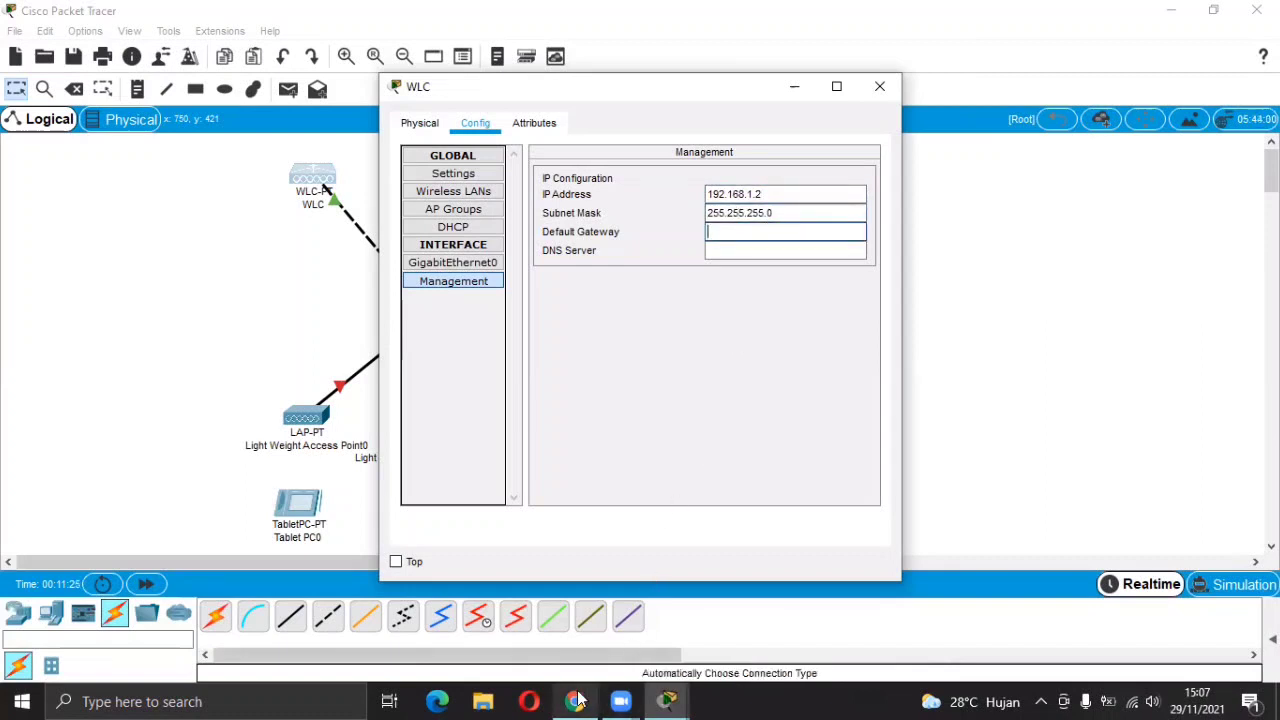
pyautogui.click(575, 701)
pyautogui.click(577, 701)
pyautogui.click(740, 230)
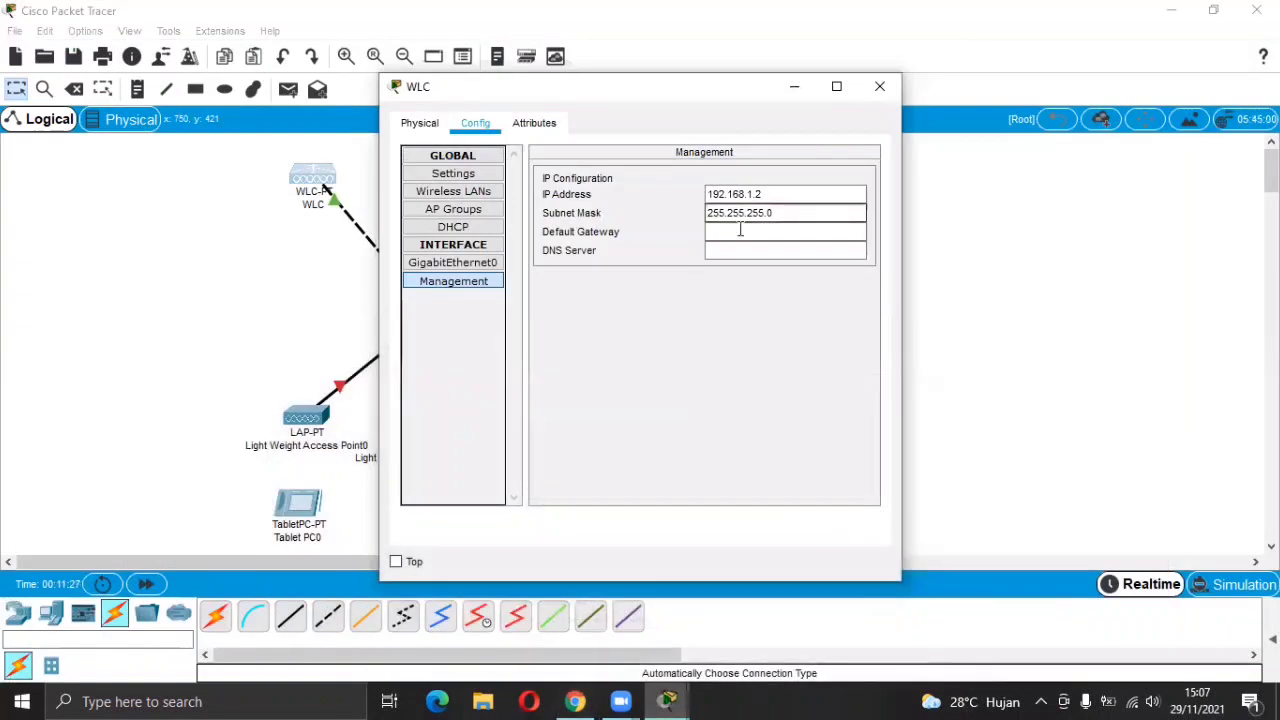
pyautogui.write('192.168.1.1')
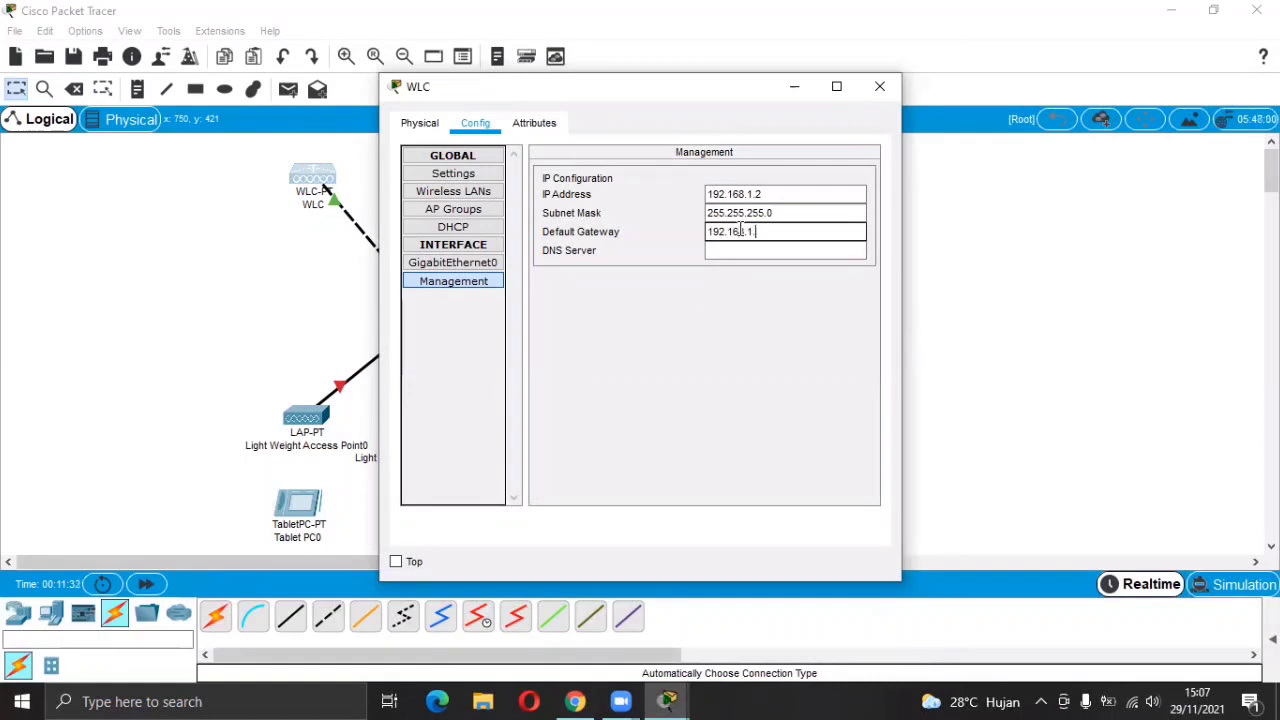
# Look up the guide's WLC DHCP step (pool-wlc from 192.168.1.10, 50 users), then go back to Packet Tracer.
pyautogui.click(880, 87)
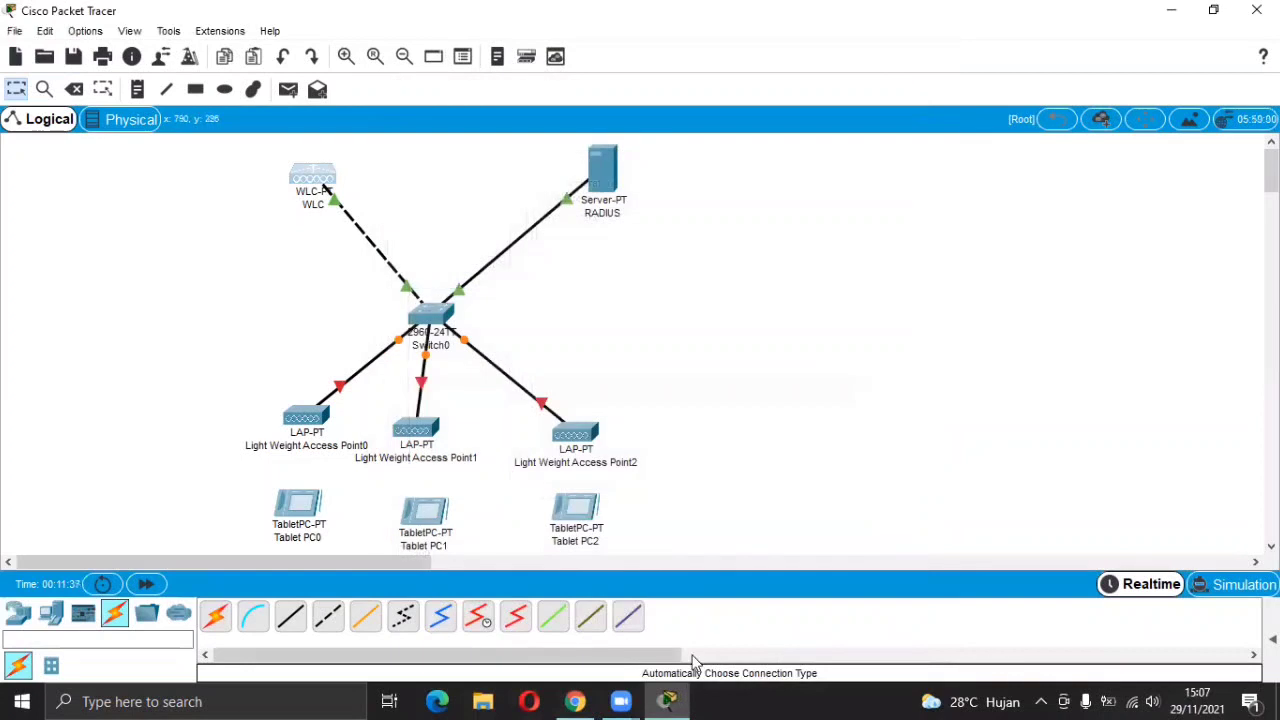
pyautogui.click(586, 700)
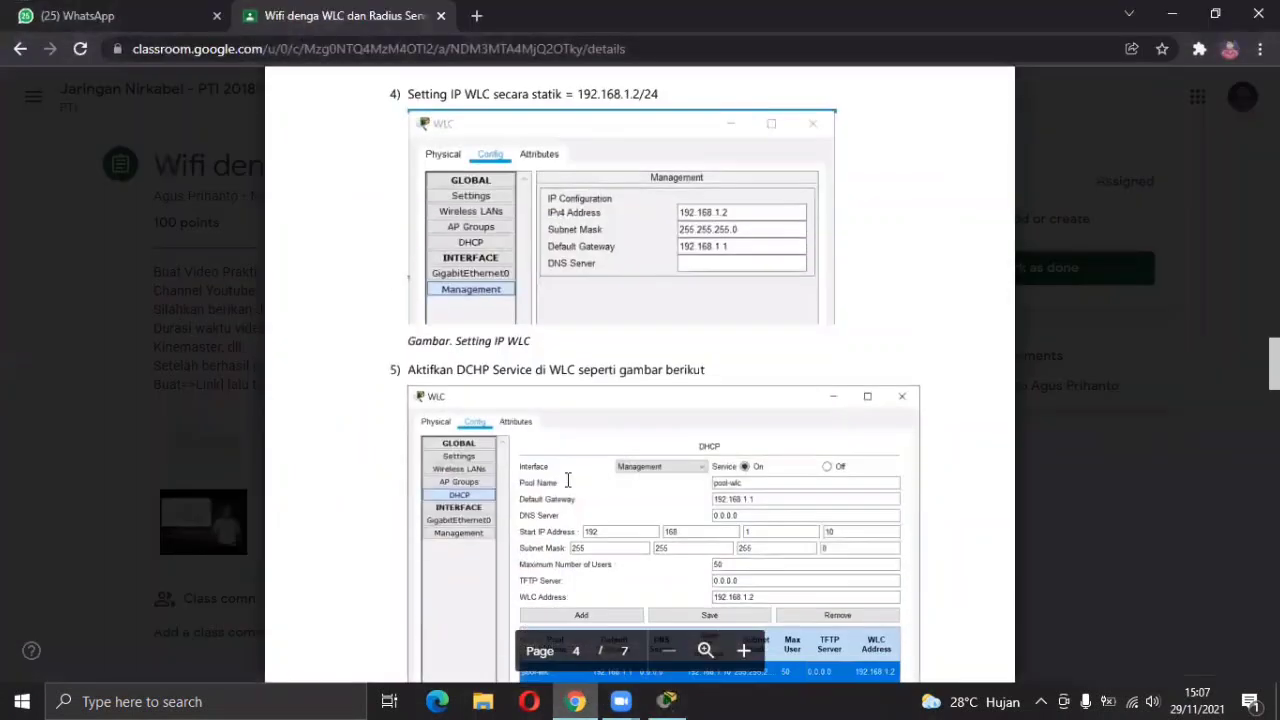
pyautogui.scroll(-2, 530, 380)
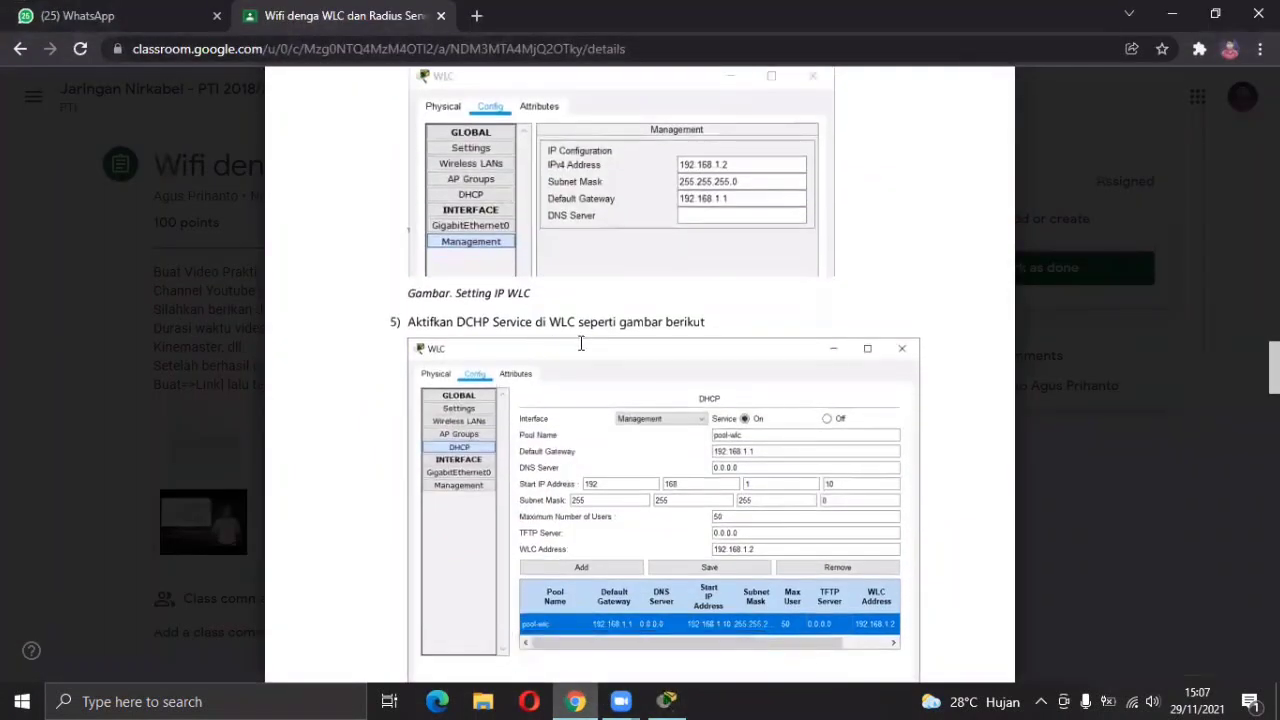
pyautogui.scroll(-1, 665, 321)
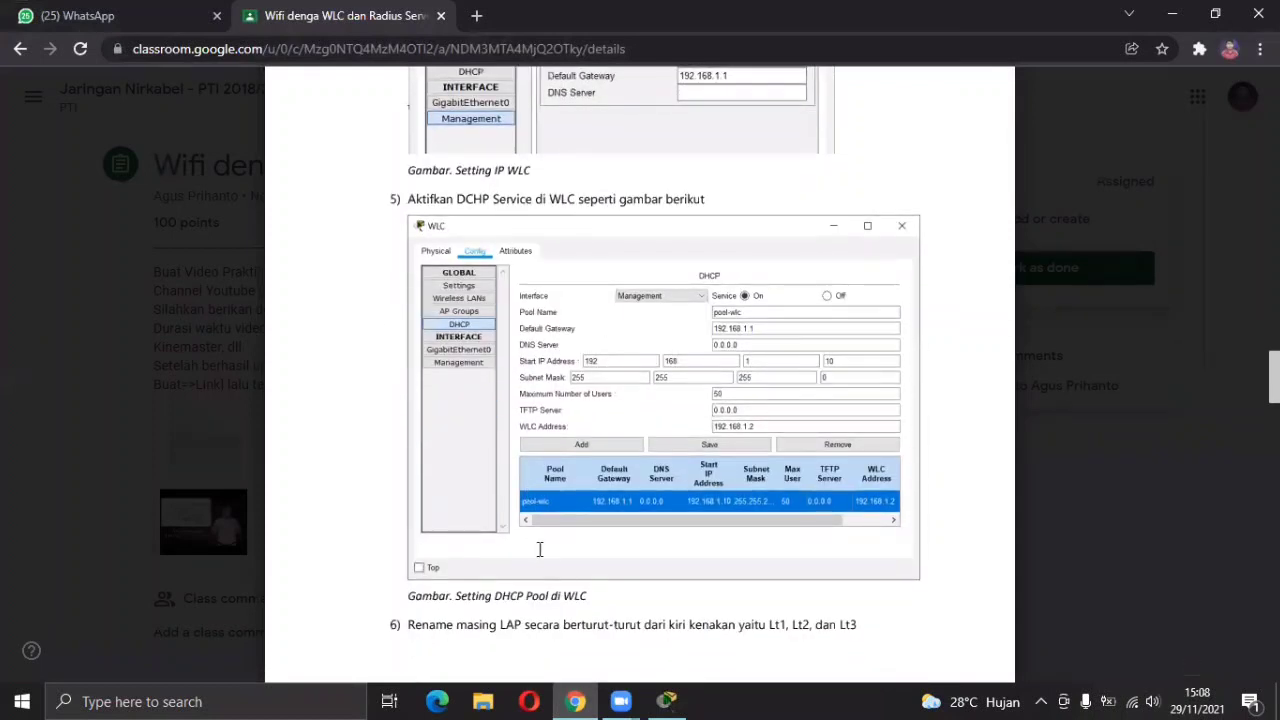
pyautogui.click(667, 700)
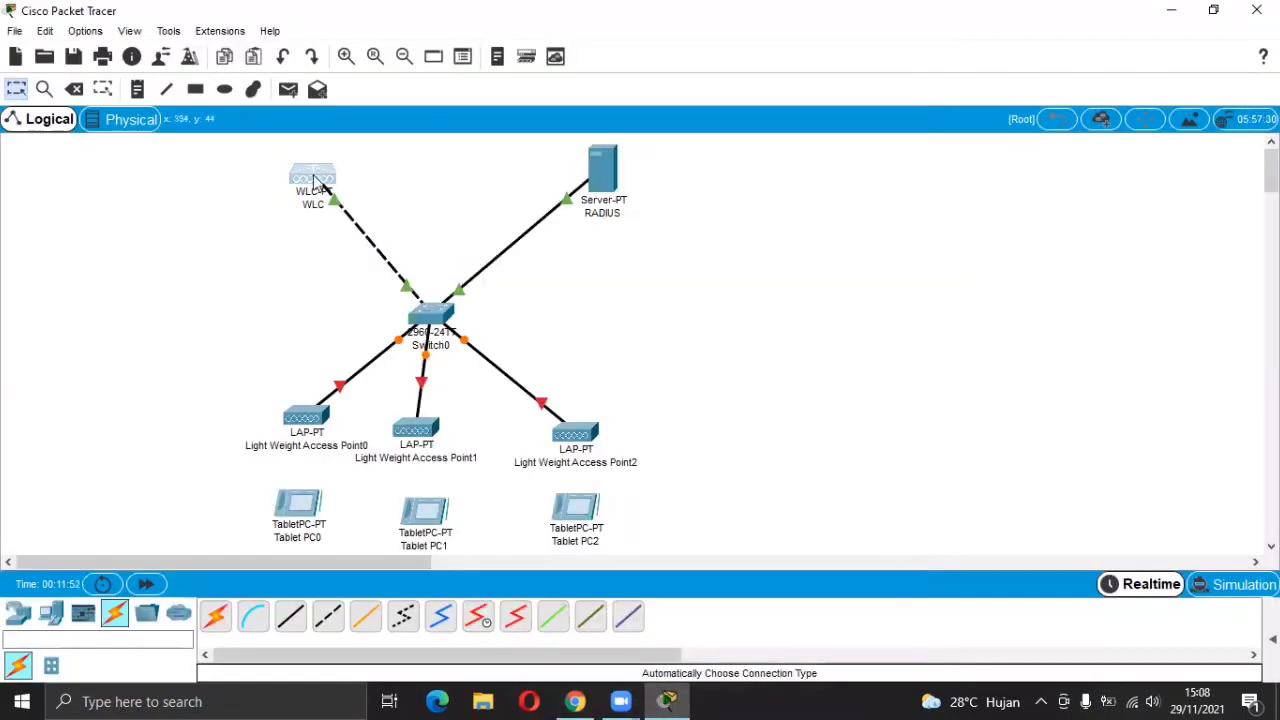
# Turn on the WLC's DHCP service and name the pool poolrey with gateway 192.168.1.1.
pyautogui.click(314, 181)
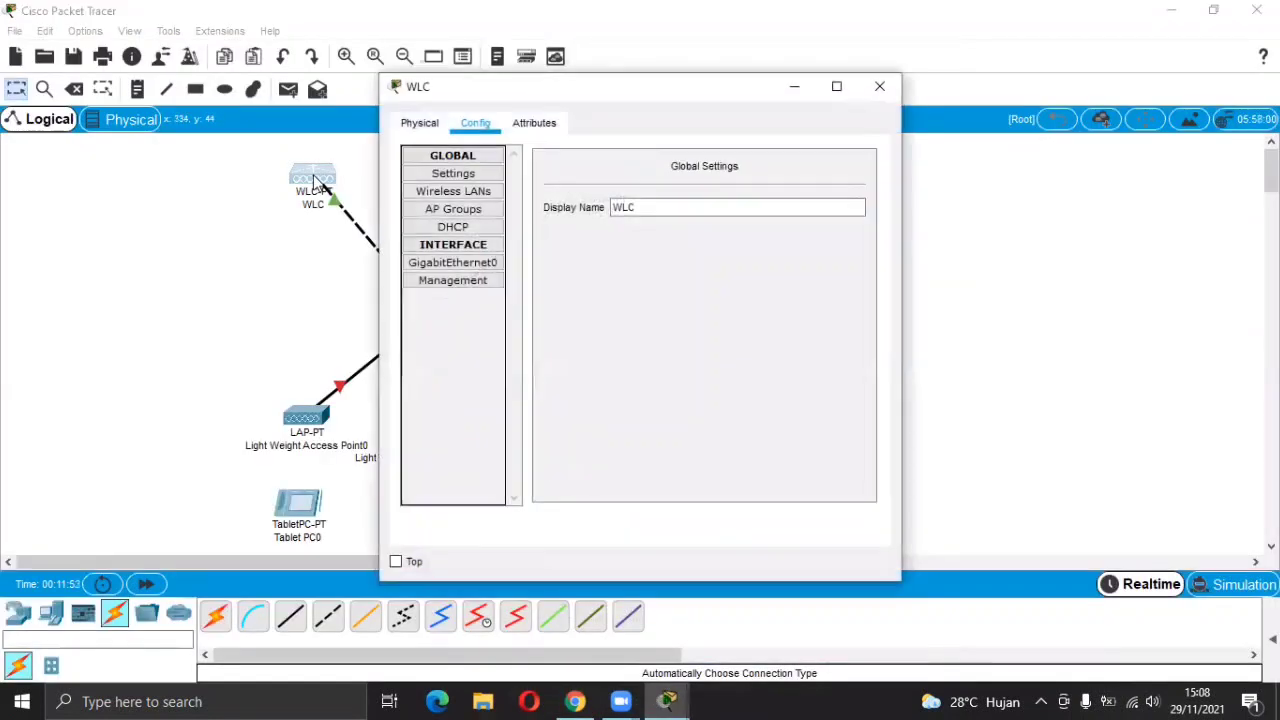
pyautogui.click(446, 229)
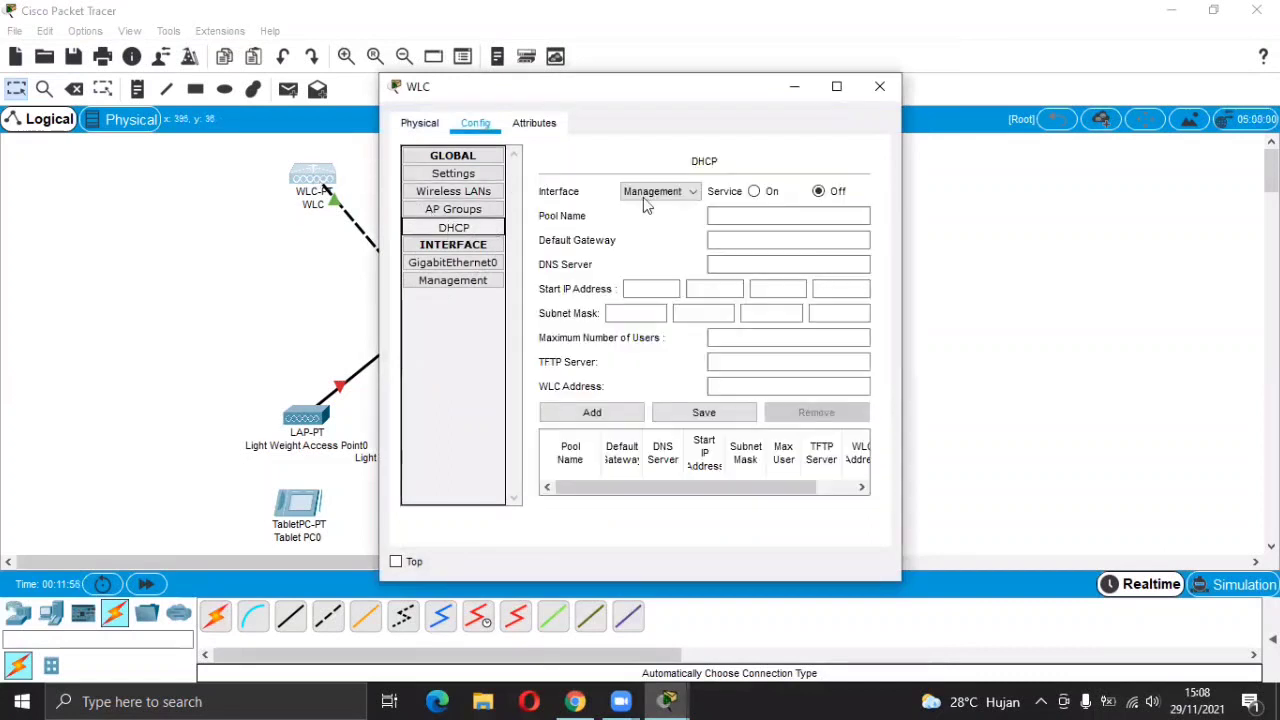
pyautogui.click(753, 191)
pyautogui.click(745, 220)
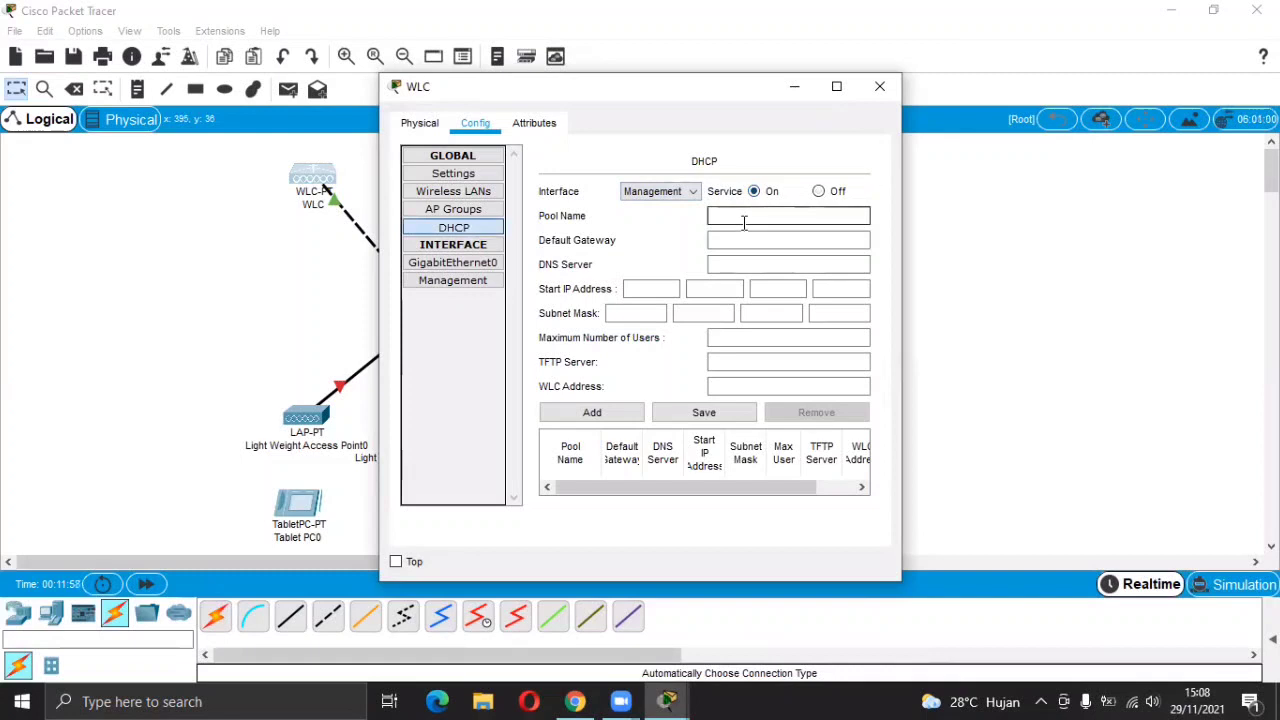
pyautogui.write('poolrey')
pyautogui.click(736, 237)
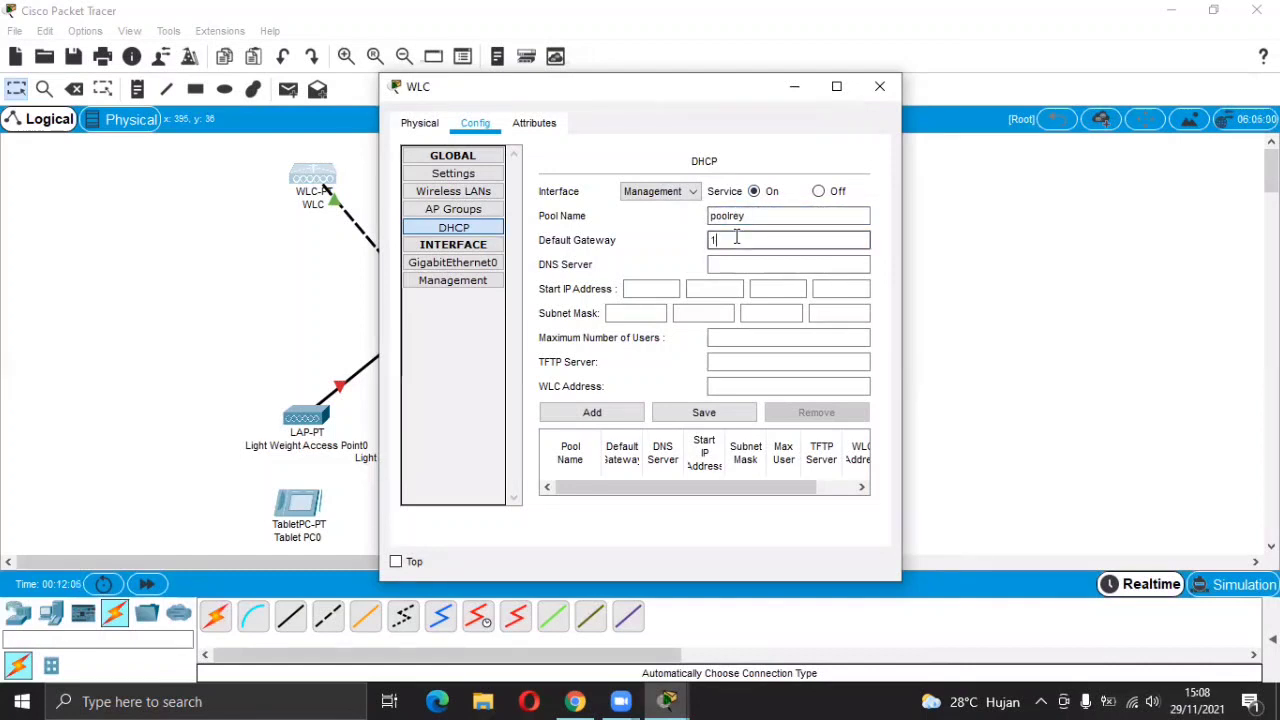
pyautogui.write('192.168.1.1')
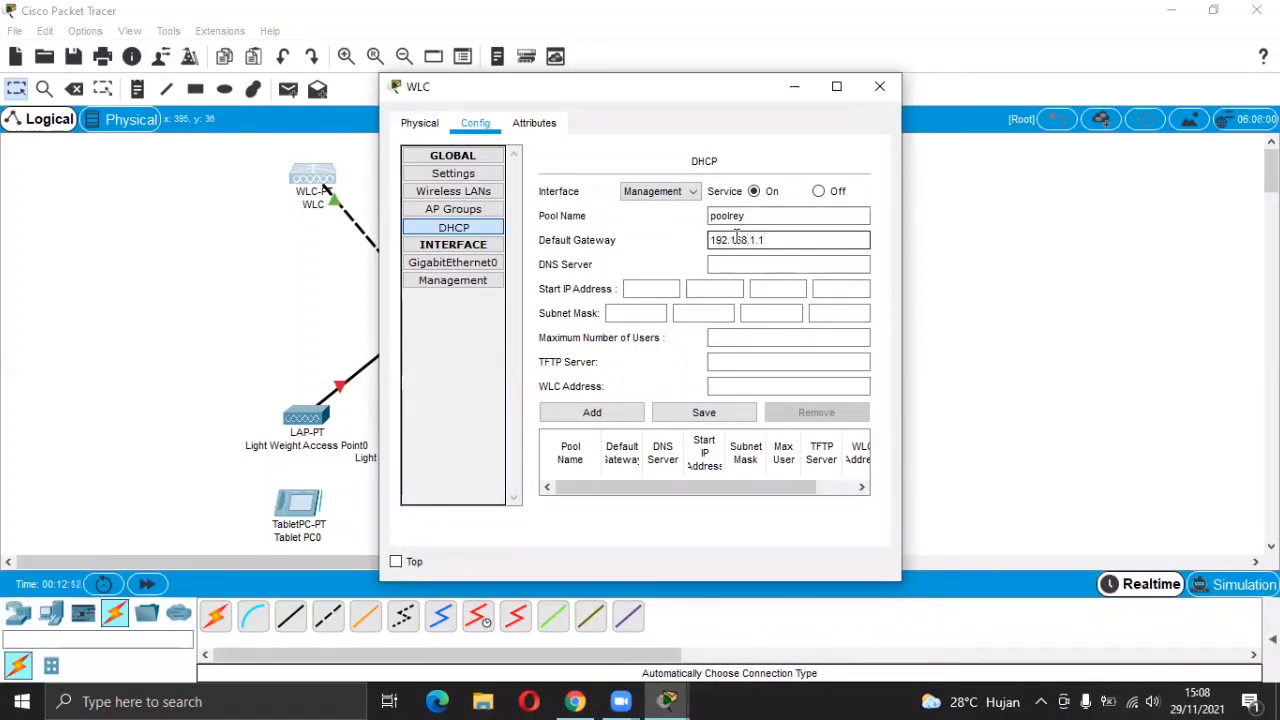
pyautogui.click(732, 268)
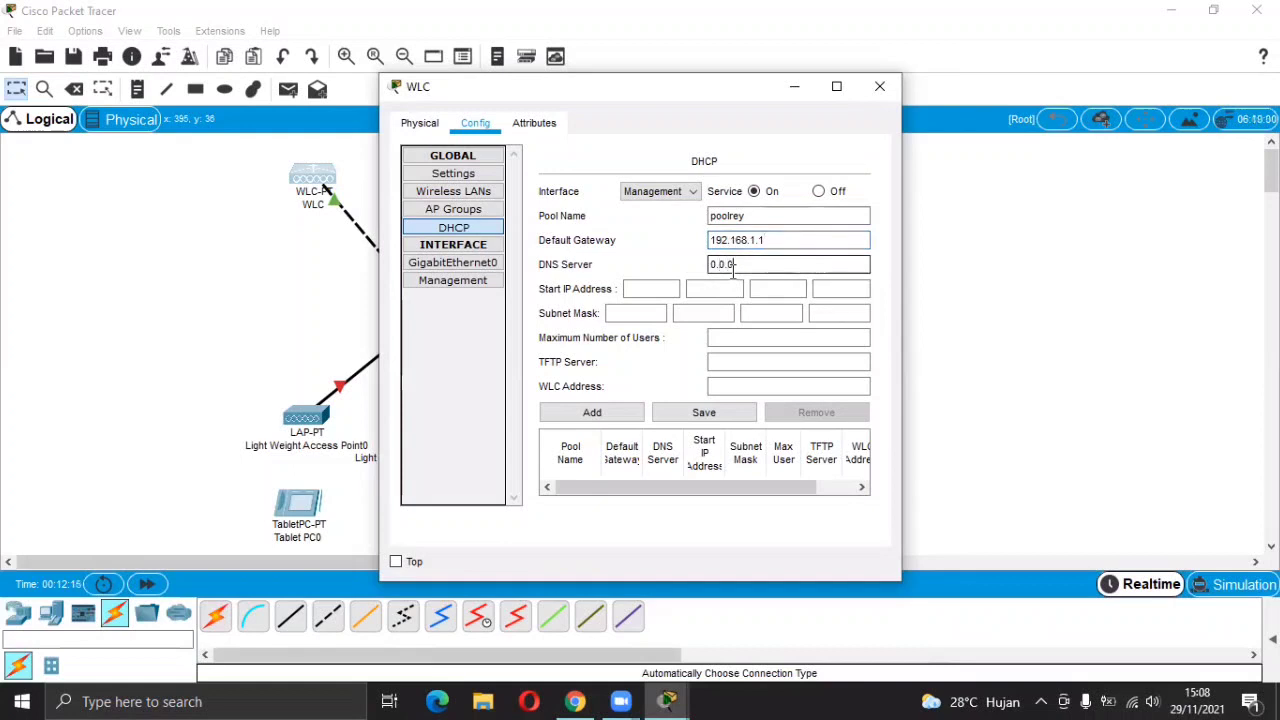
# Set the pool's start IP to 192.168.1.10 and fill in its subnet mask, checking the guide.
pyautogui.click(655, 287)
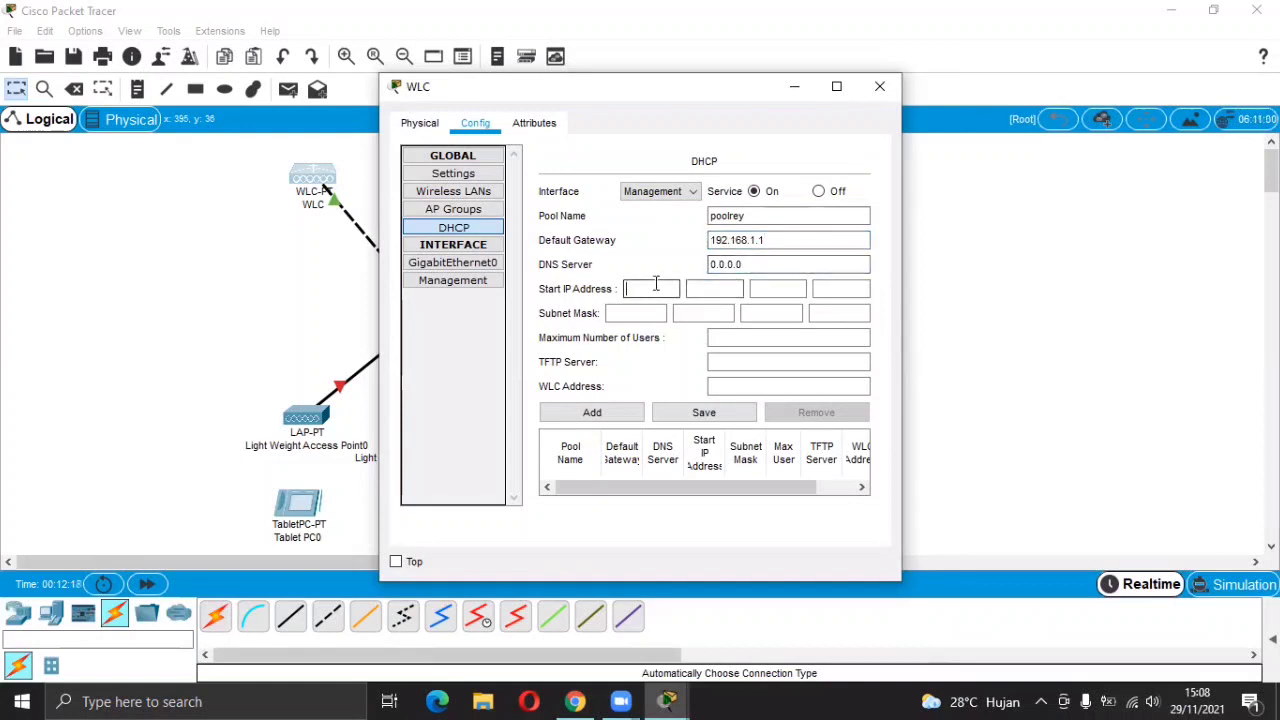
pyautogui.write('192')
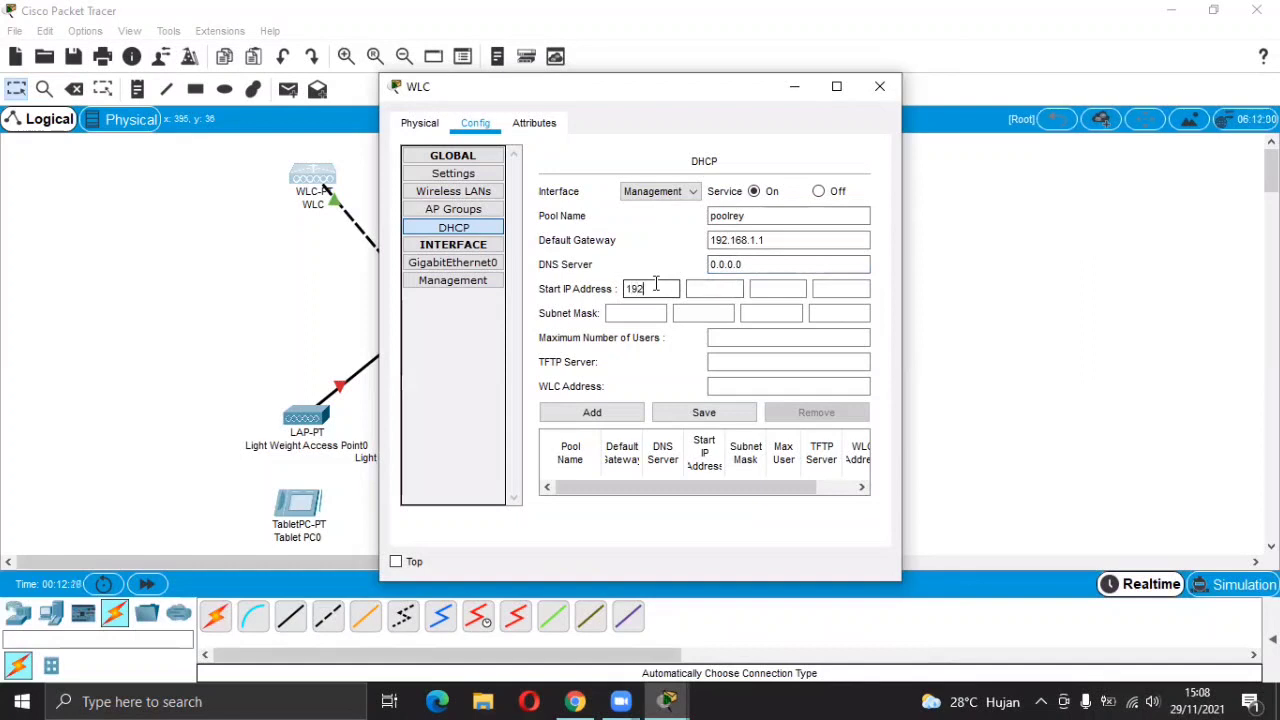
pyautogui.click(704, 288)
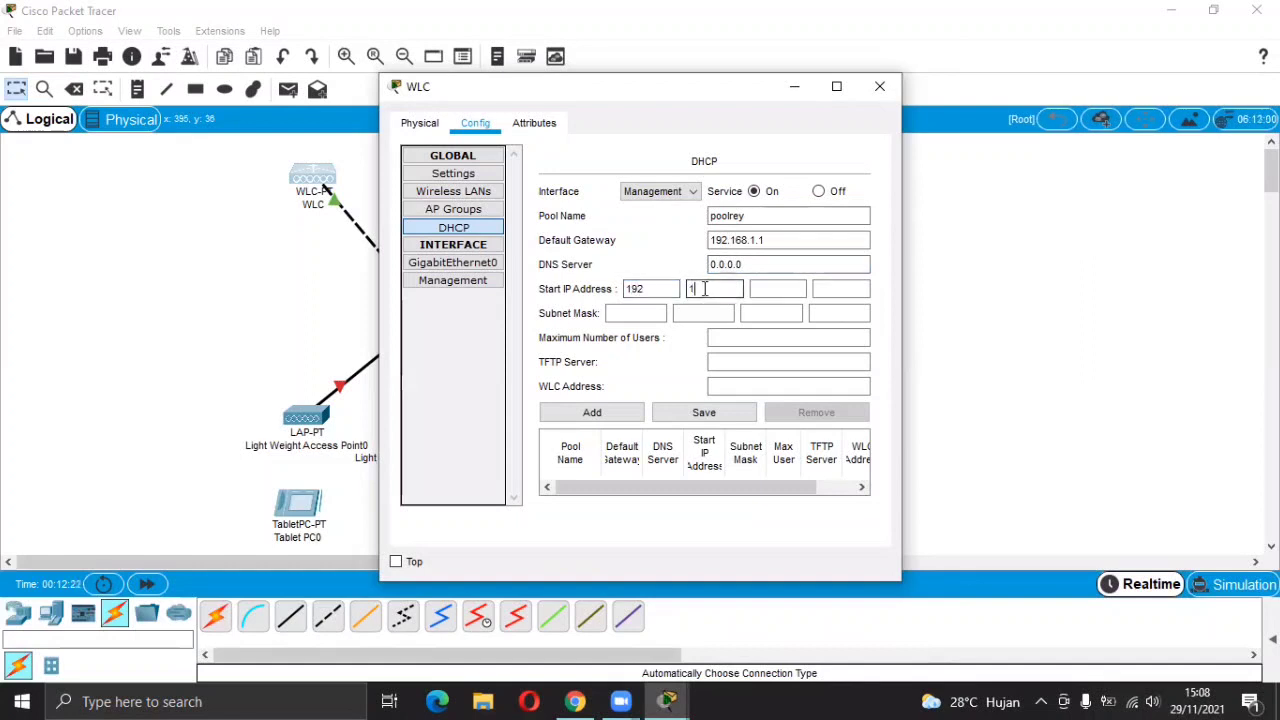
pyautogui.click(764, 287)
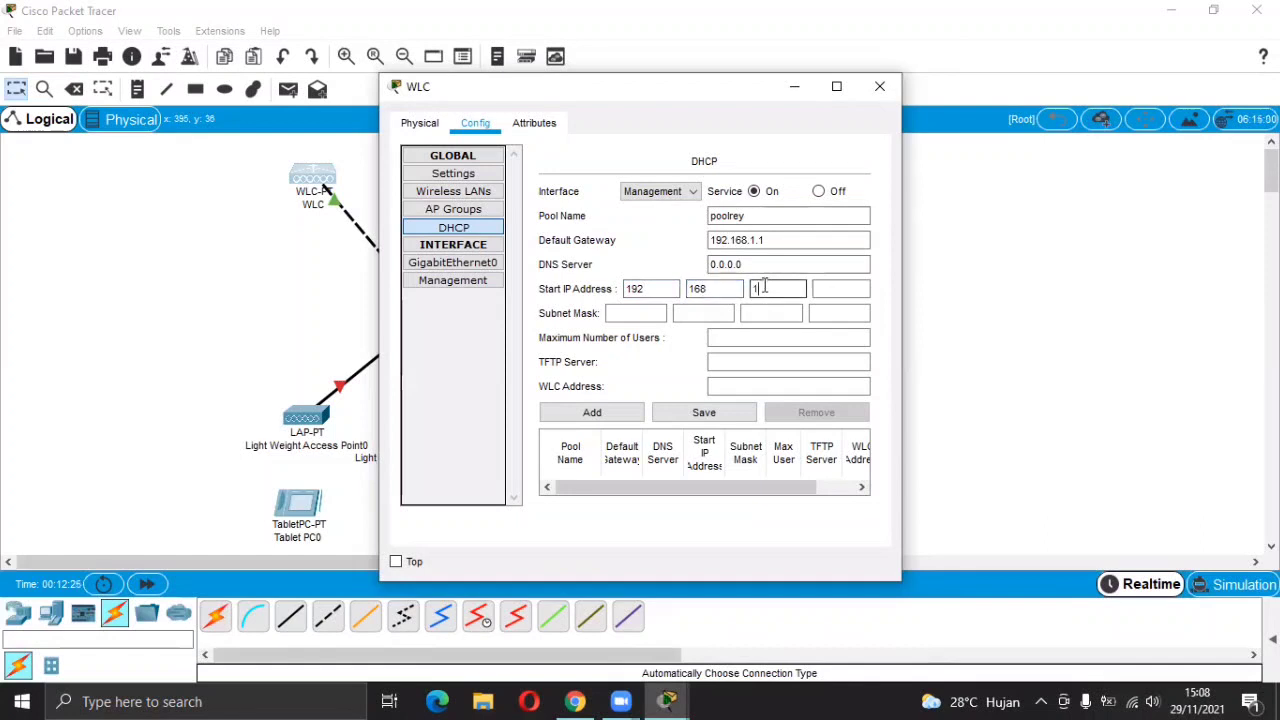
pyautogui.click(820, 288)
pyautogui.write('10')
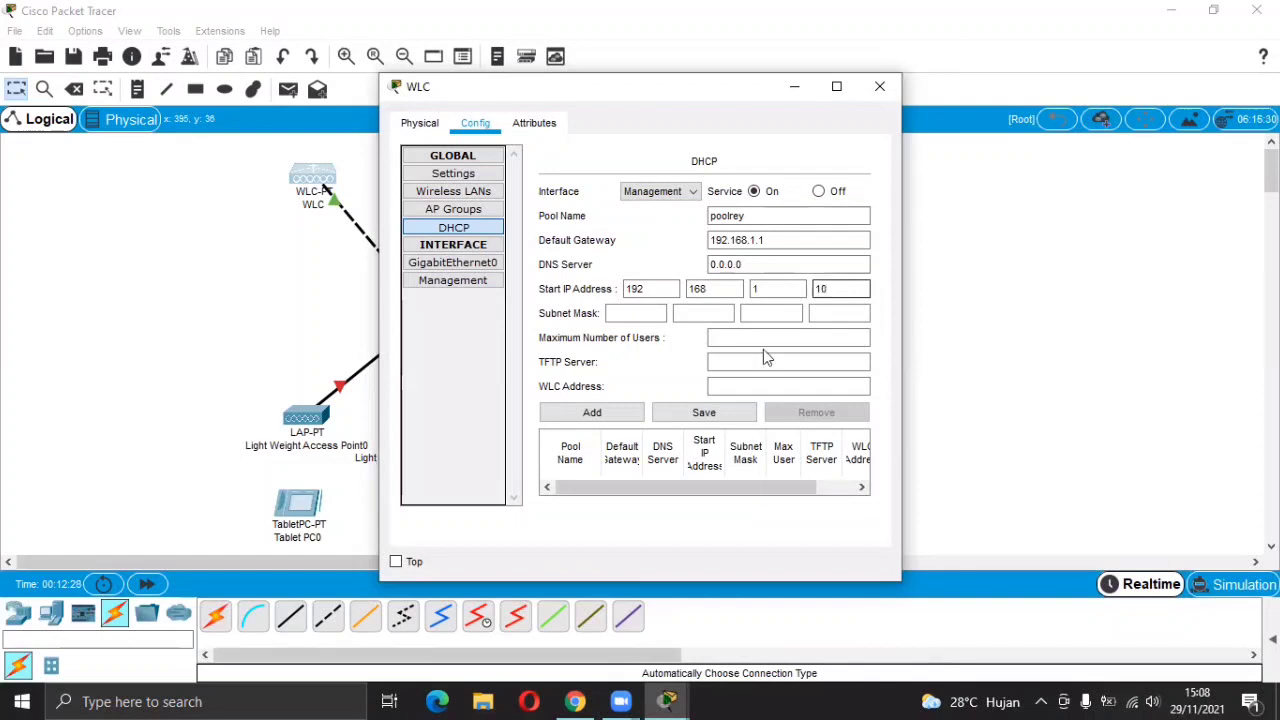
pyautogui.click(575, 701)
pyautogui.click(575, 701)
pyautogui.click(648, 314)
pyautogui.write('255')
pyautogui.click(684, 313)
pyautogui.write('255')
pyautogui.click(746, 314)
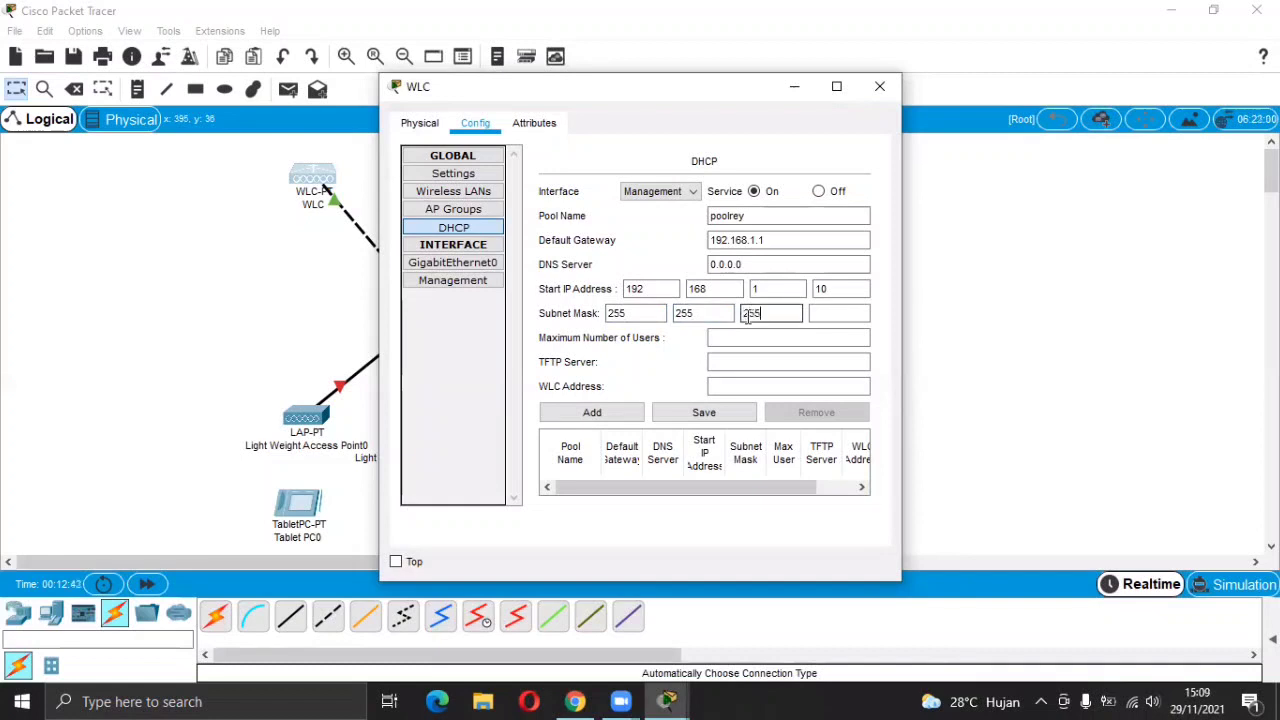
pyautogui.click(820, 314)
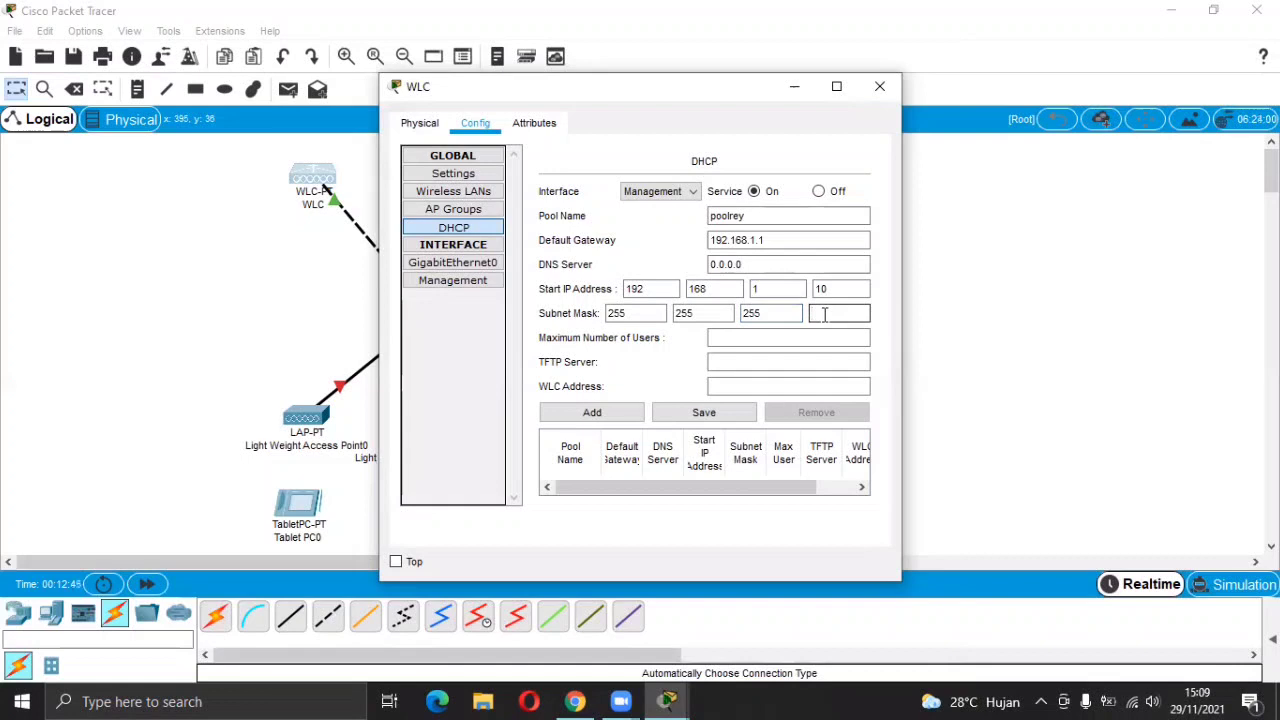
# Set the pool's maximum users to 10, the TFTP server, and the WLC address.
pyautogui.click(785, 337)
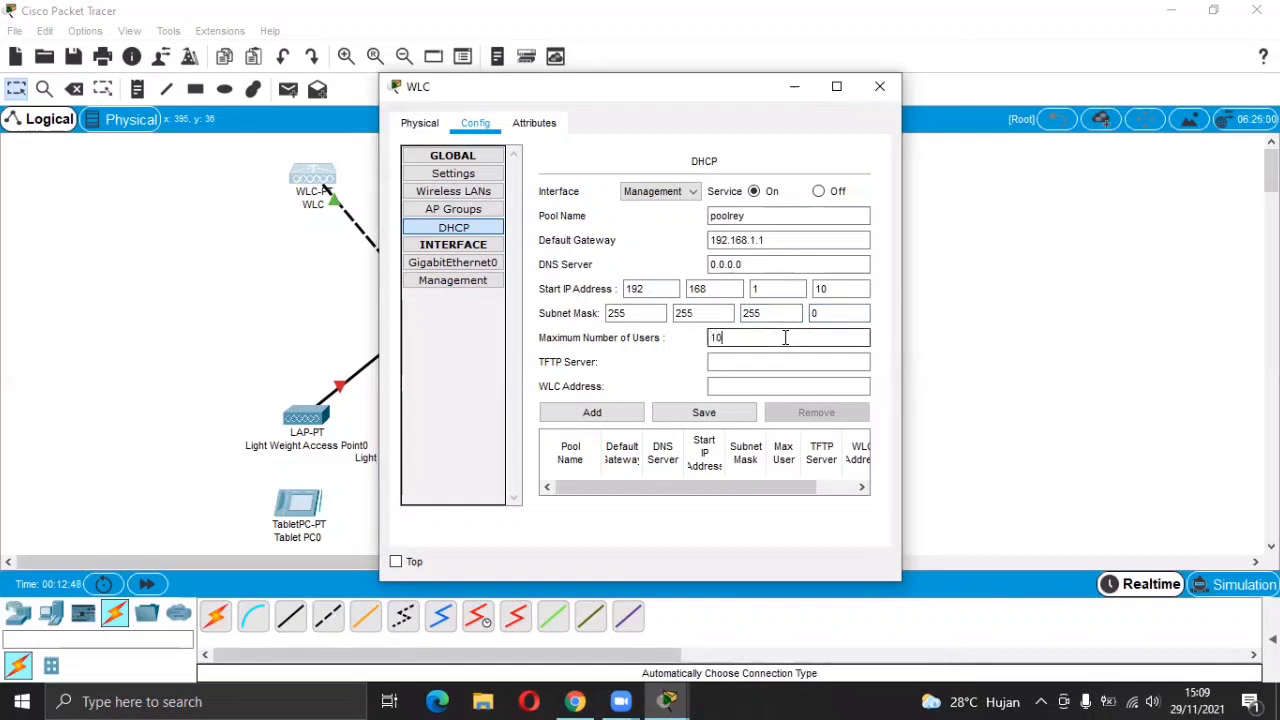
pyautogui.click(766, 362)
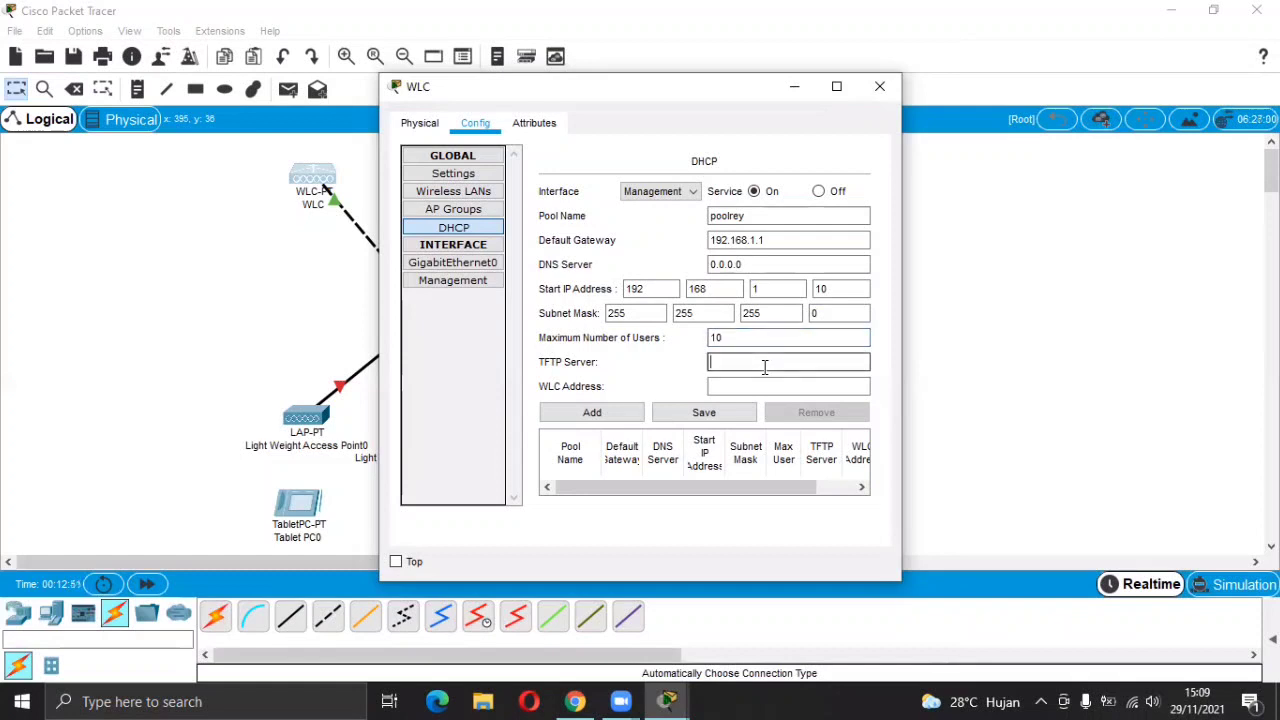
pyautogui.write('0.0.0.0')
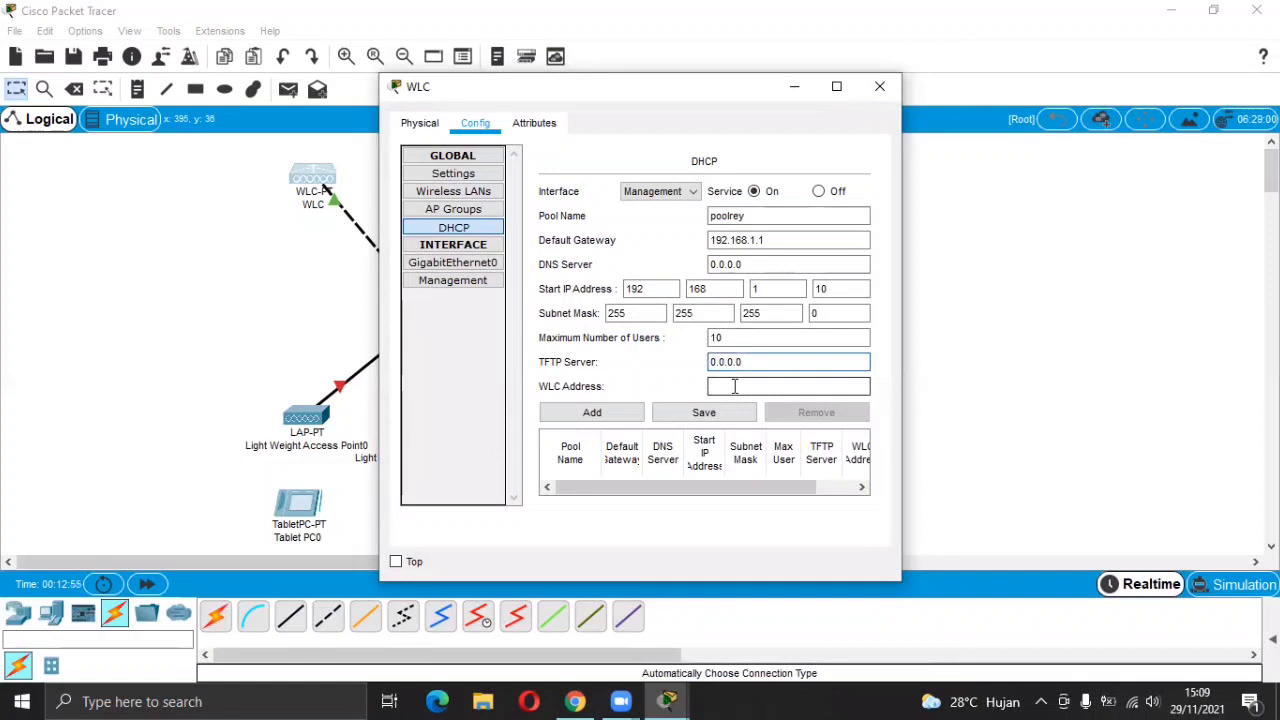
pyautogui.click(578, 701)
pyautogui.click(580, 700)
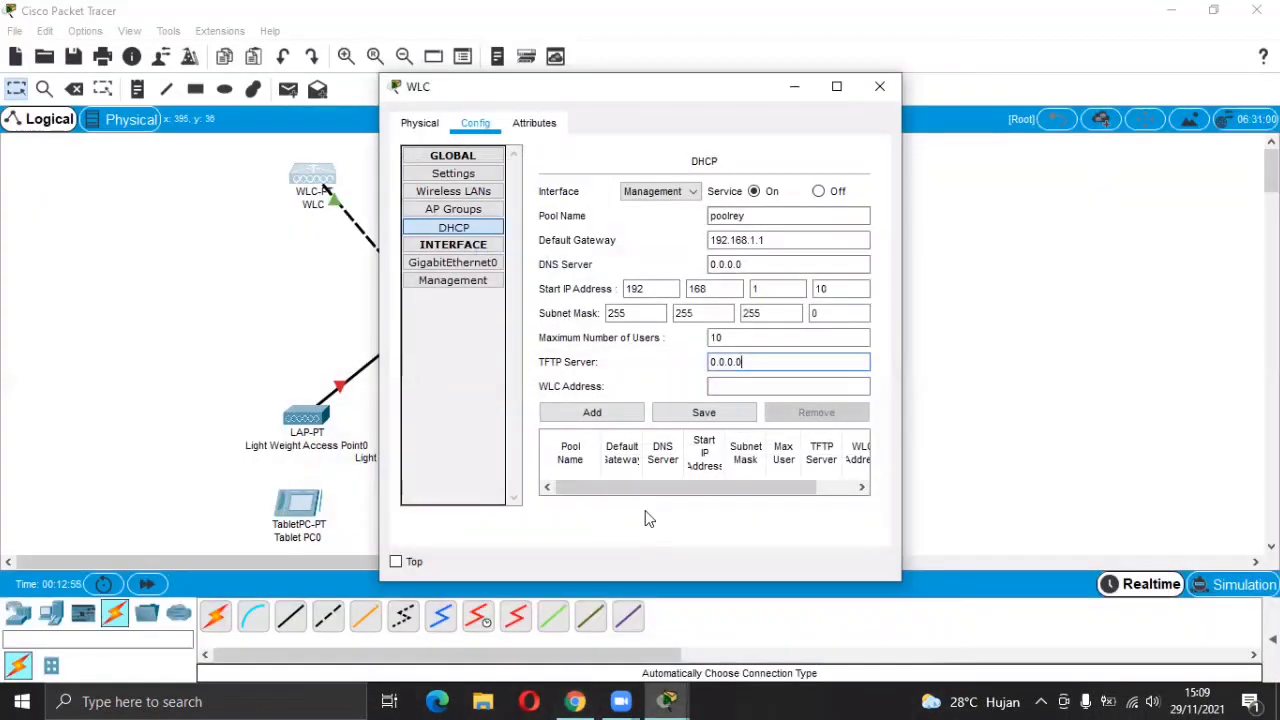
pyautogui.click(718, 385)
pyautogui.write('192')
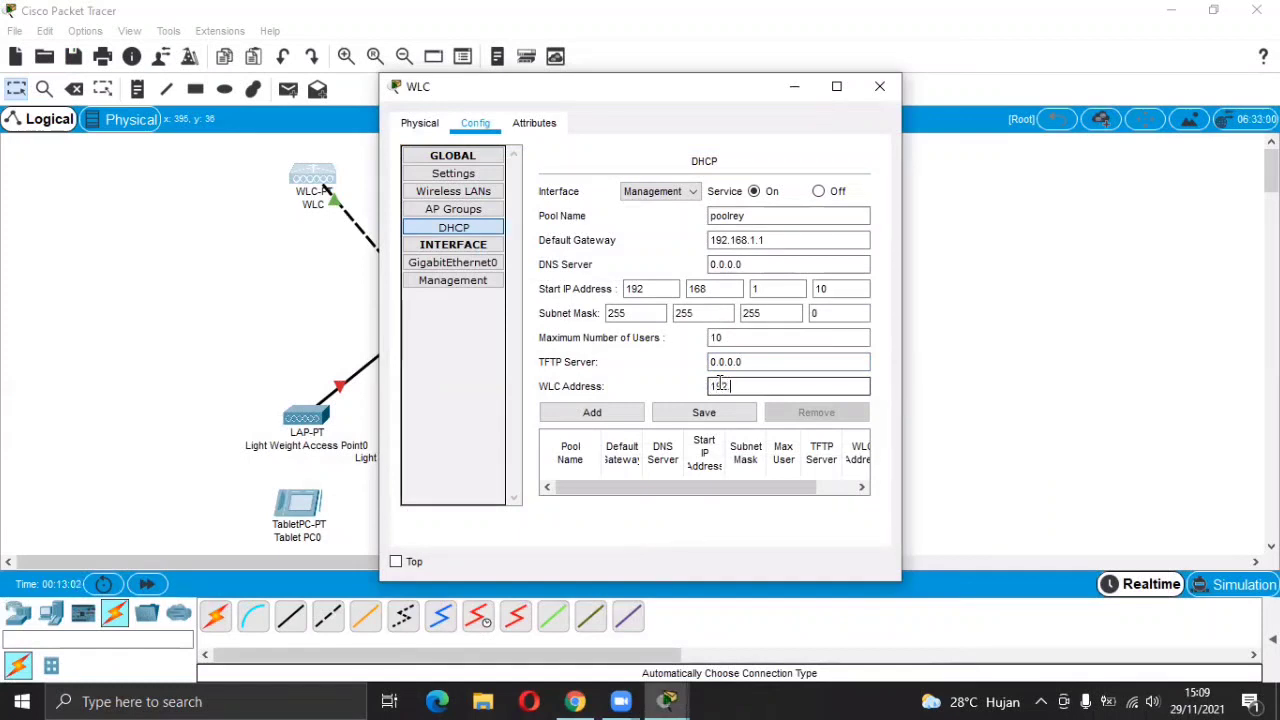
pyautogui.write('.168.1.2')
# Add the poolrey pool, dismiss the error, check the pool table, and close the WLC.
pyautogui.click(635, 415)
pyautogui.click(668, 412)
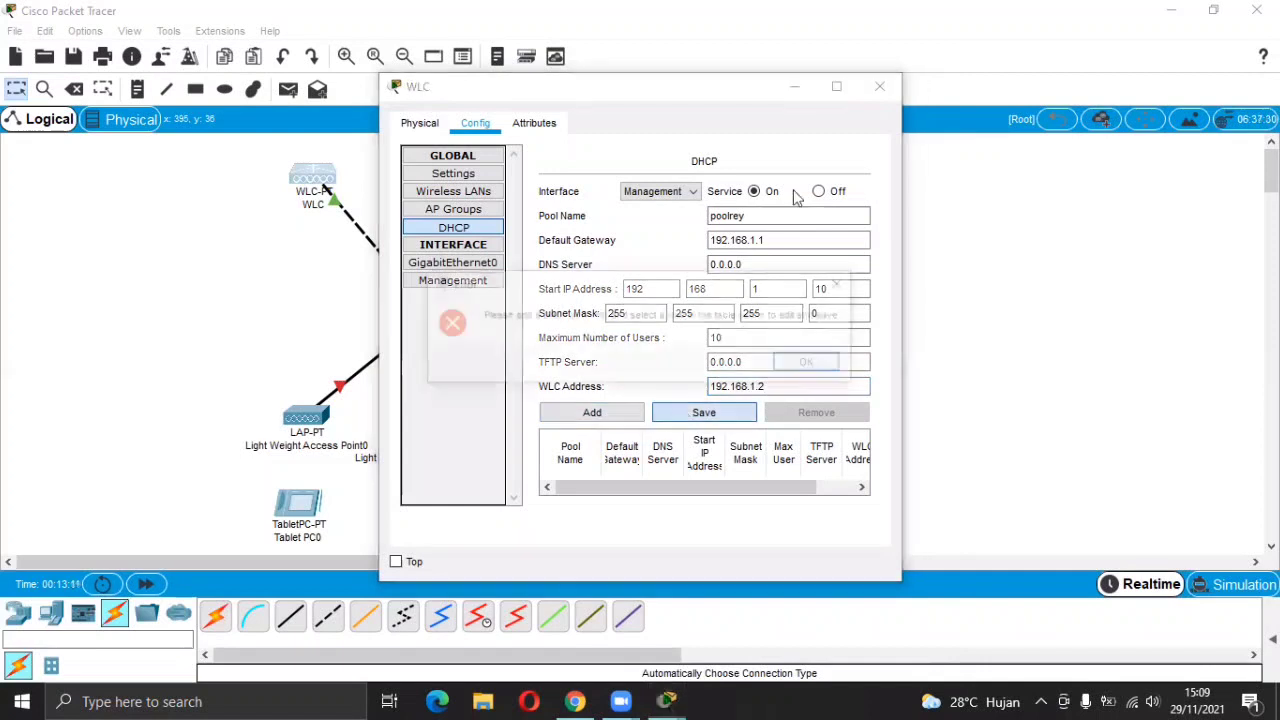
pyautogui.click(806, 365)
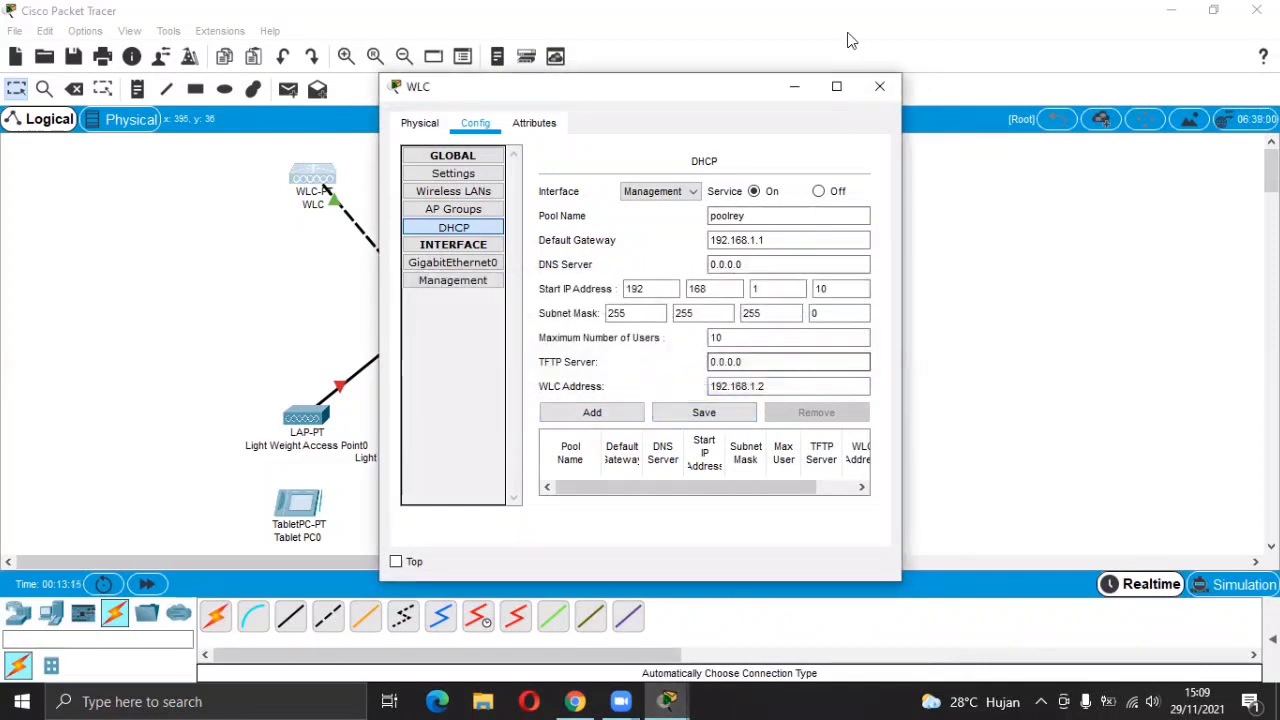
pyautogui.click(838, 87)
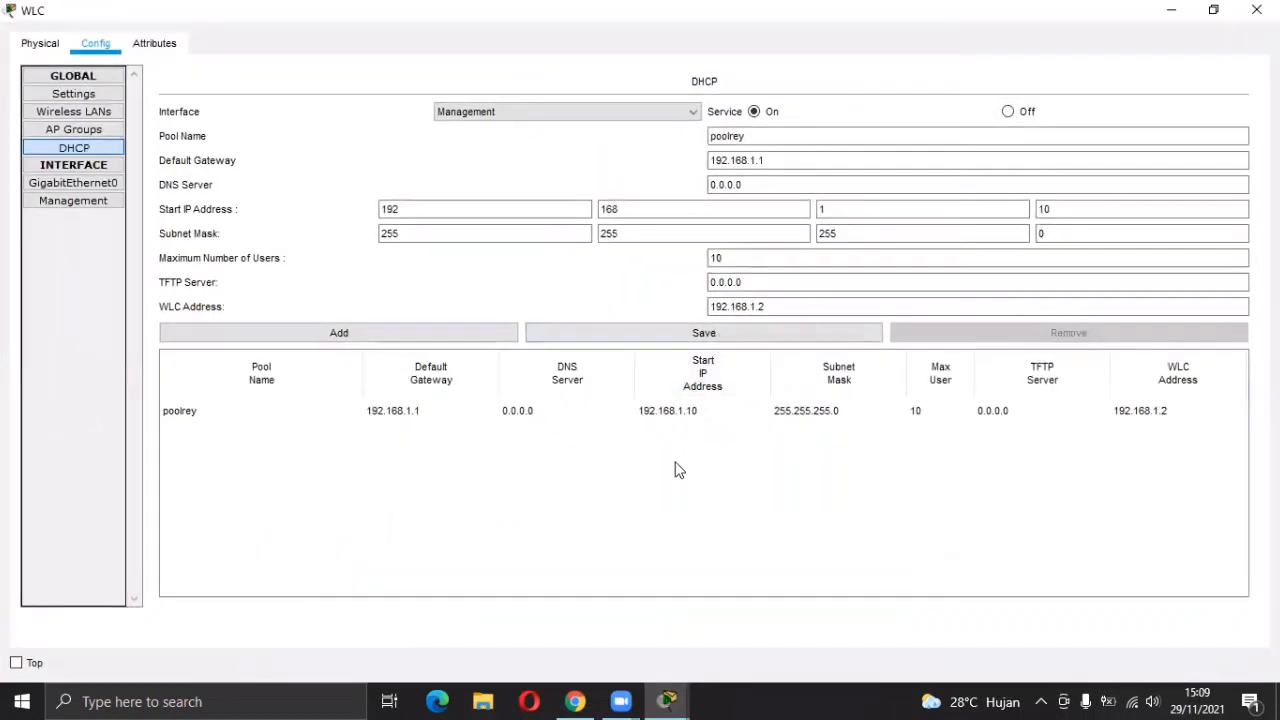
pyautogui.click(1248, 11)
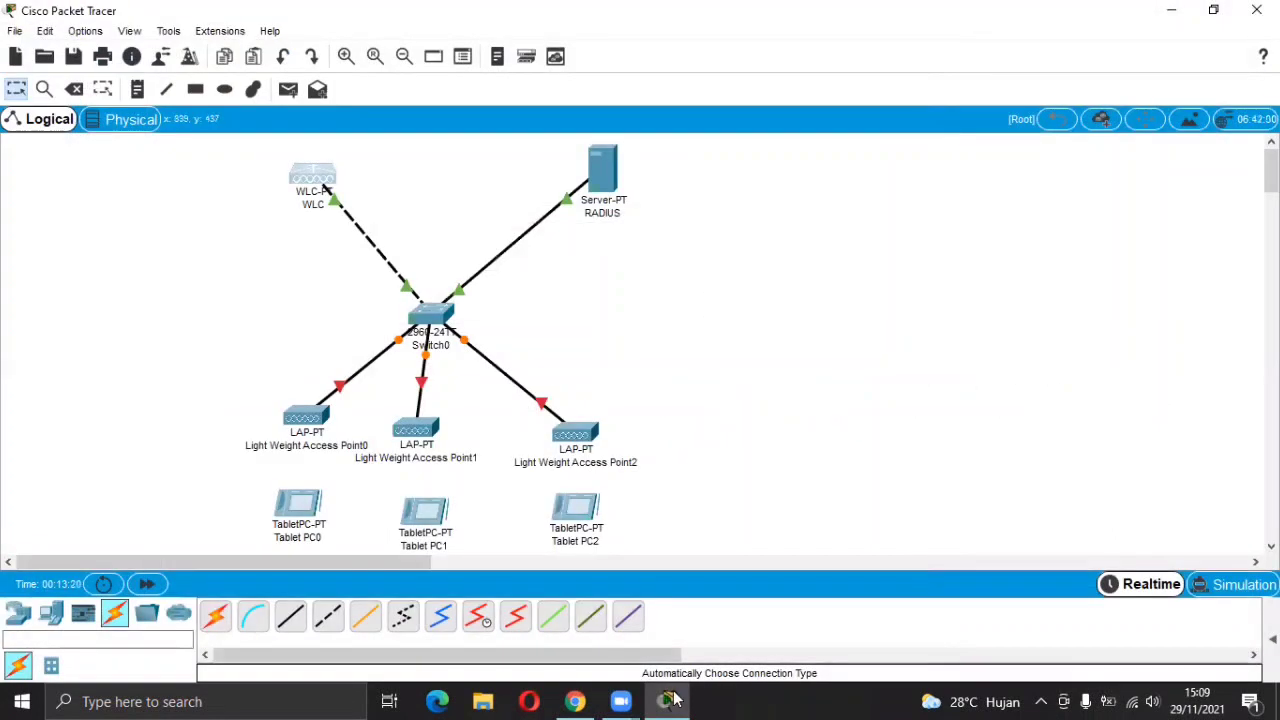
pyautogui.click(575, 701)
pyautogui.scroll(-3, 576, 581)
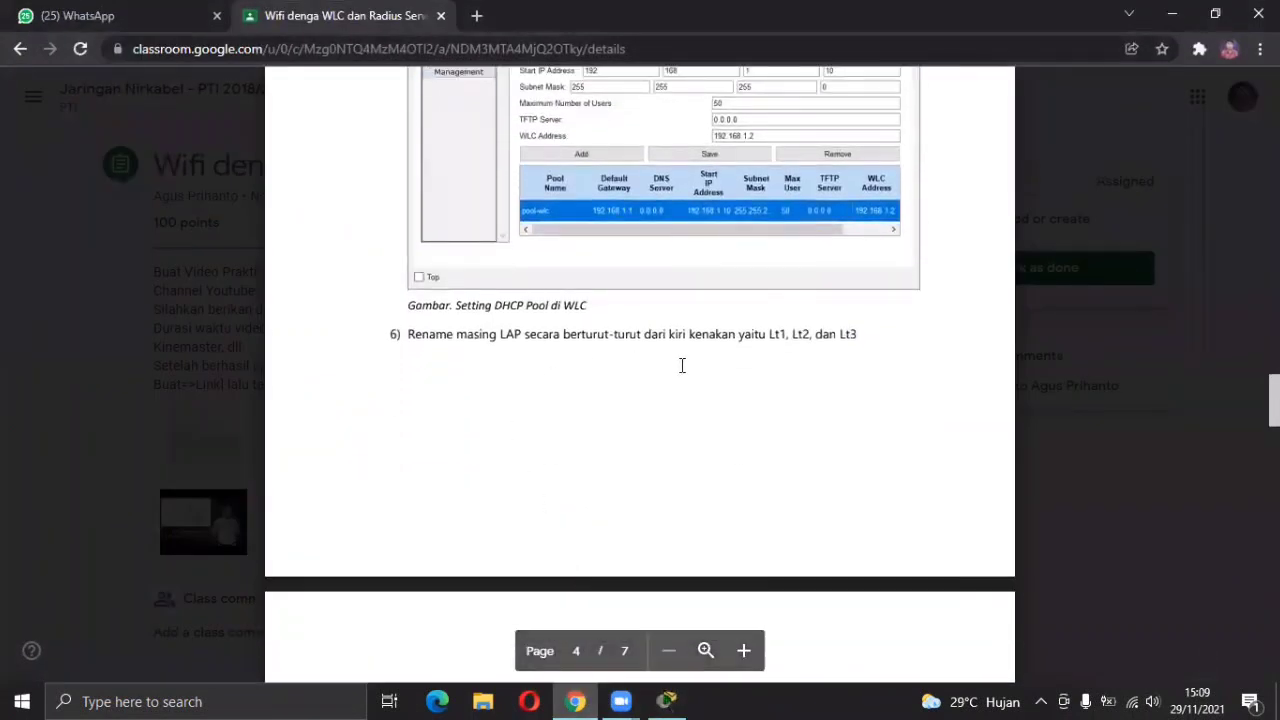
pyautogui.scroll(-7, 783, 346)
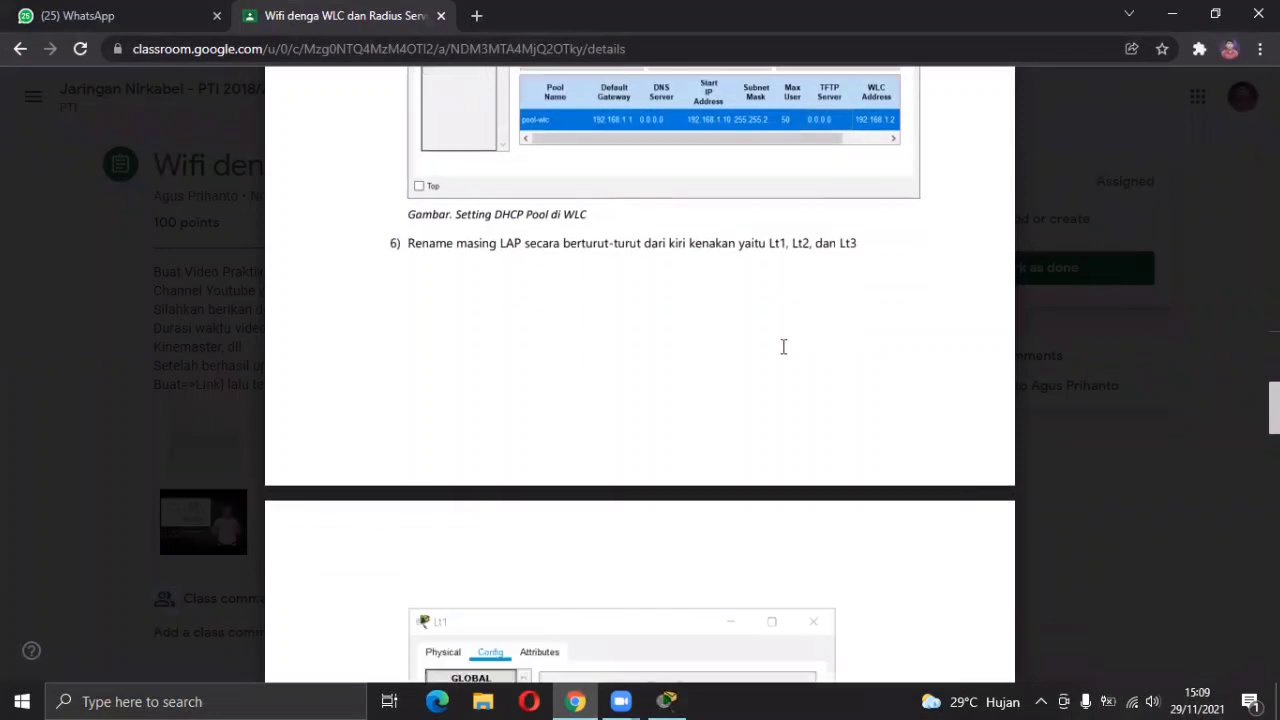
pyautogui.scroll(-2, 783, 346)
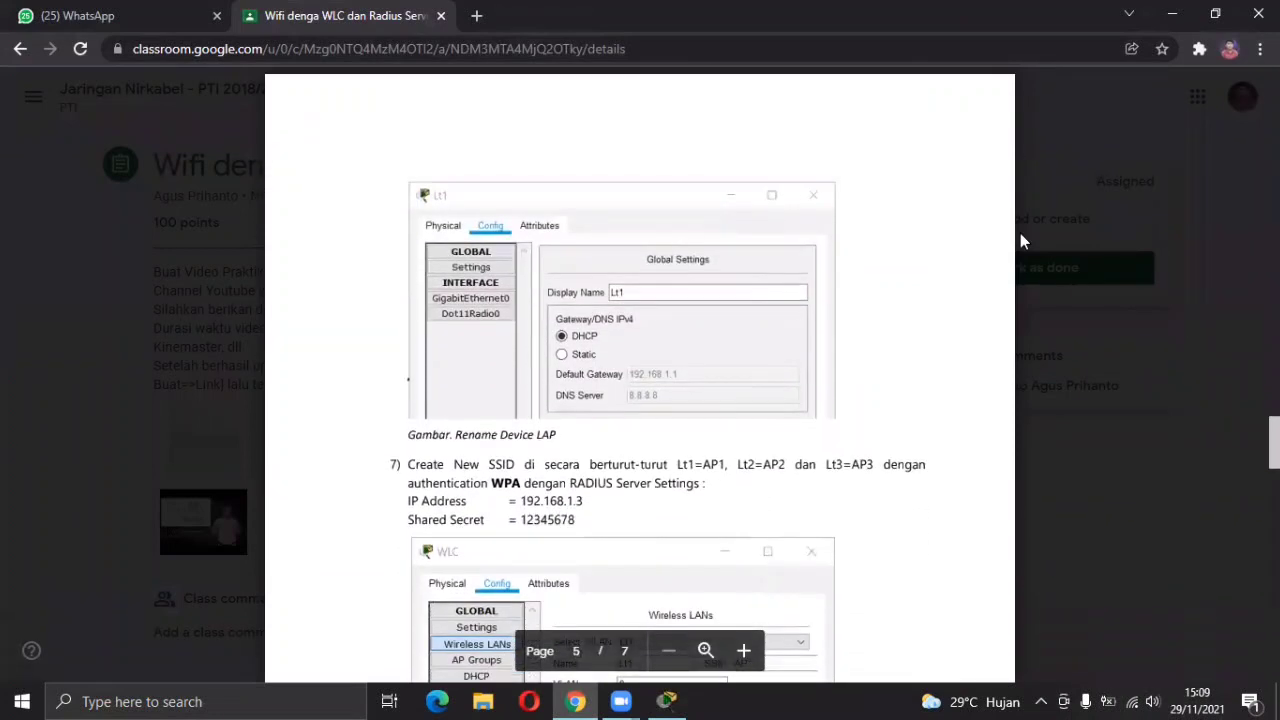
pyautogui.click(664, 700)
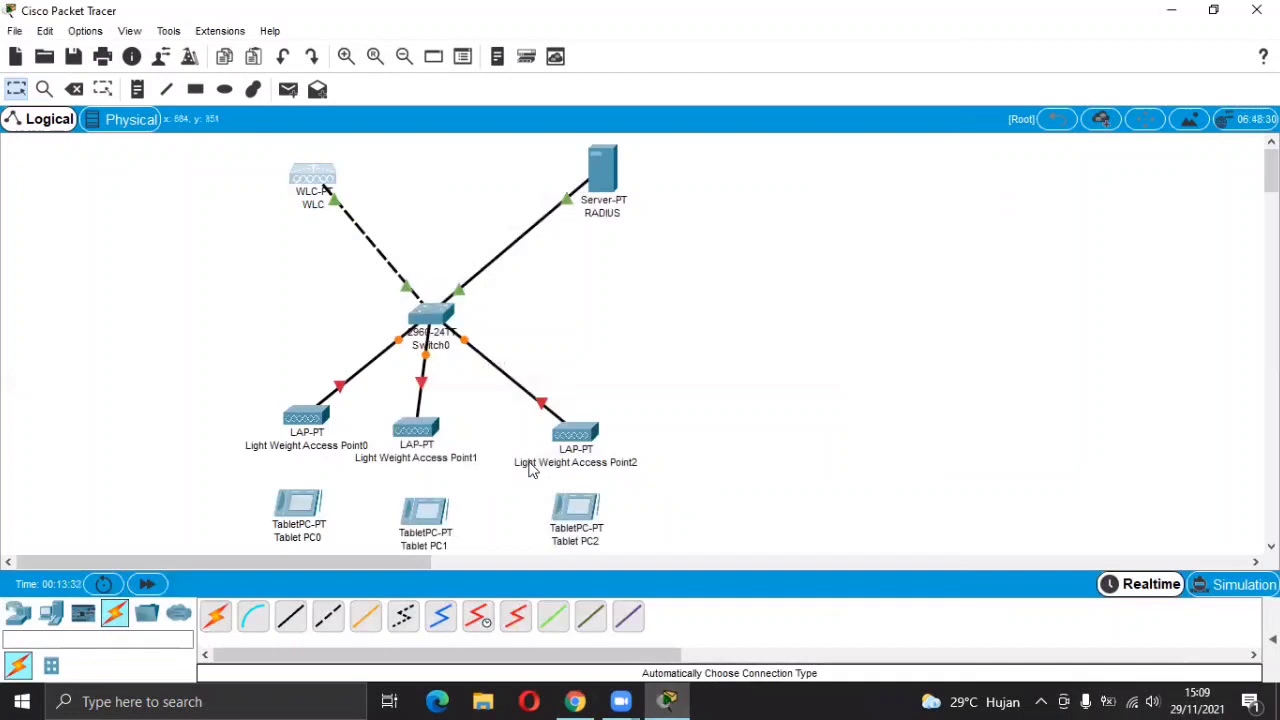
# Power up Light Weight Access Point0 and rename it LT1.
pyautogui.click(318, 418)
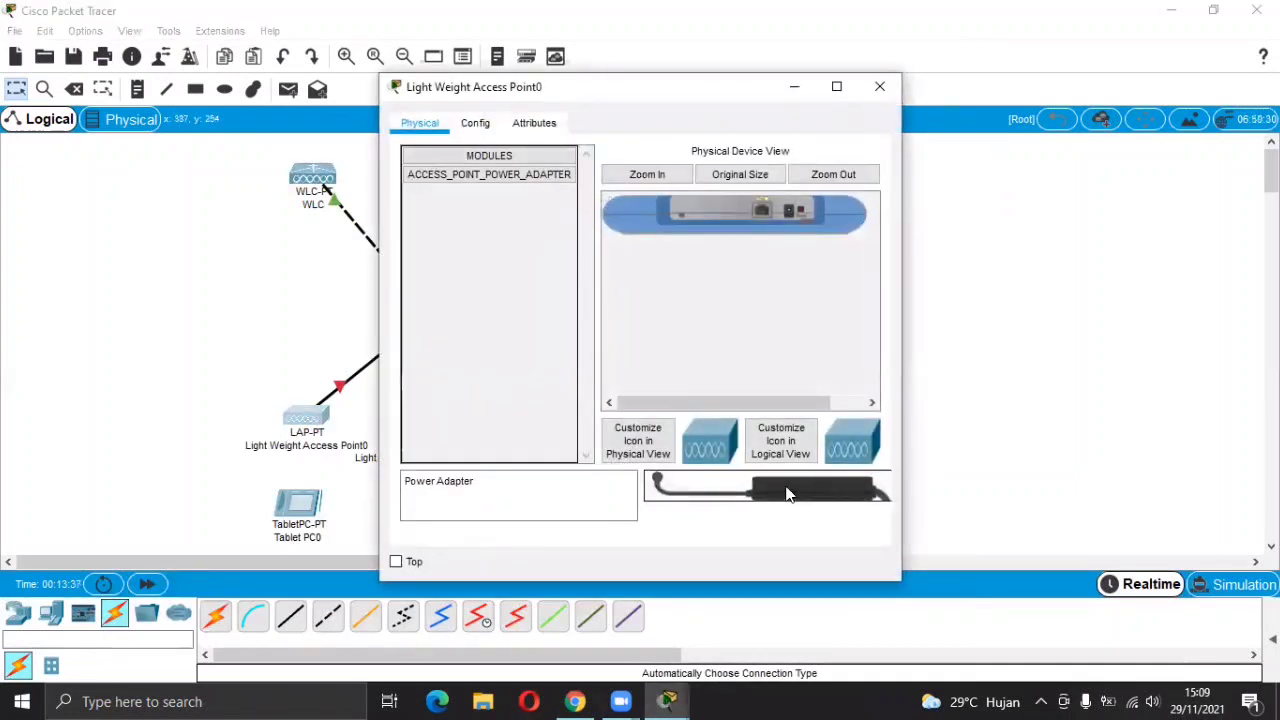
pyautogui.moveTo(786, 491); pyautogui.dragTo(798, 214)
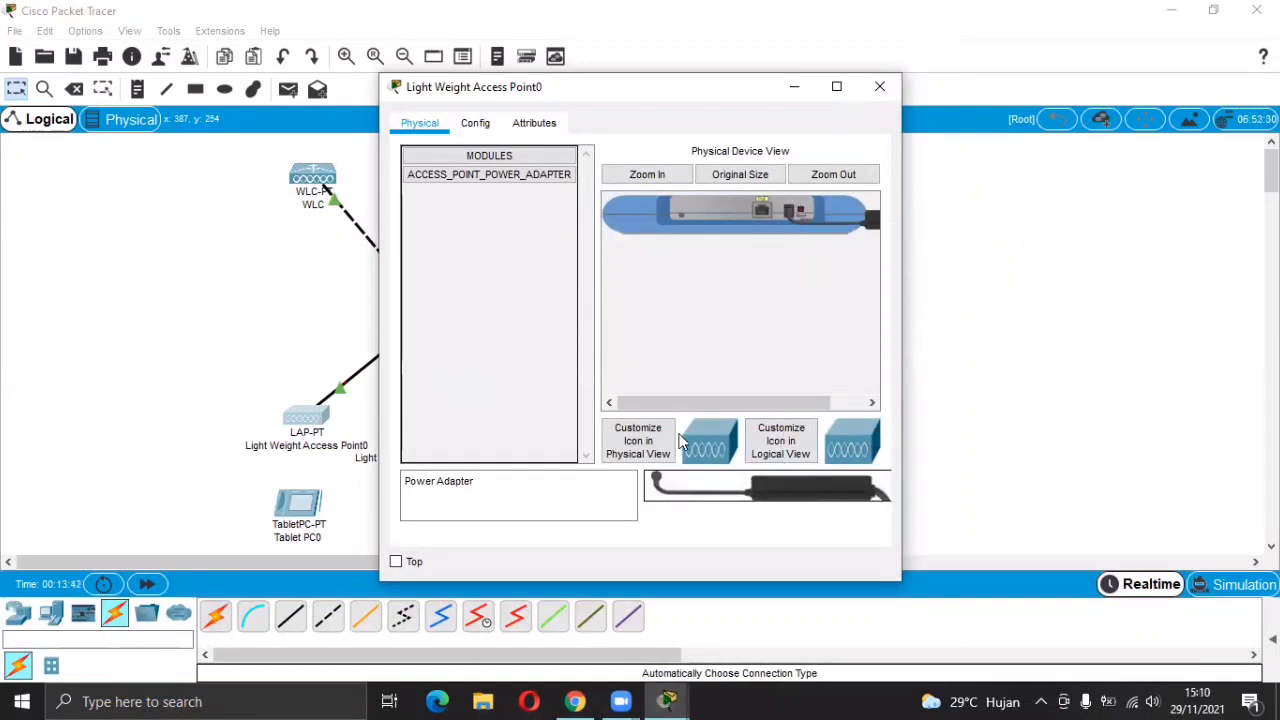
pyautogui.click(489, 131)
pyautogui.click(757, 204)
pyautogui.hotkey('ctrl', 'a')
pyautogui.press('BackSpace')
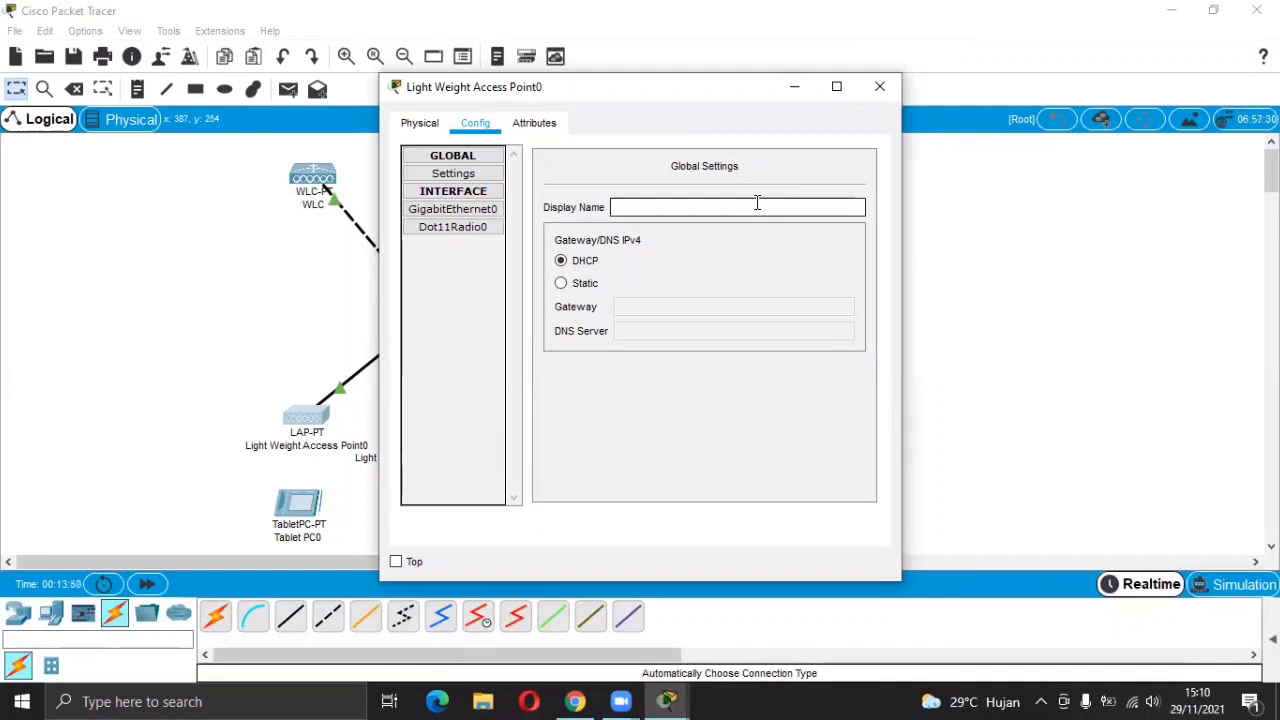
pyautogui.write('LT1')
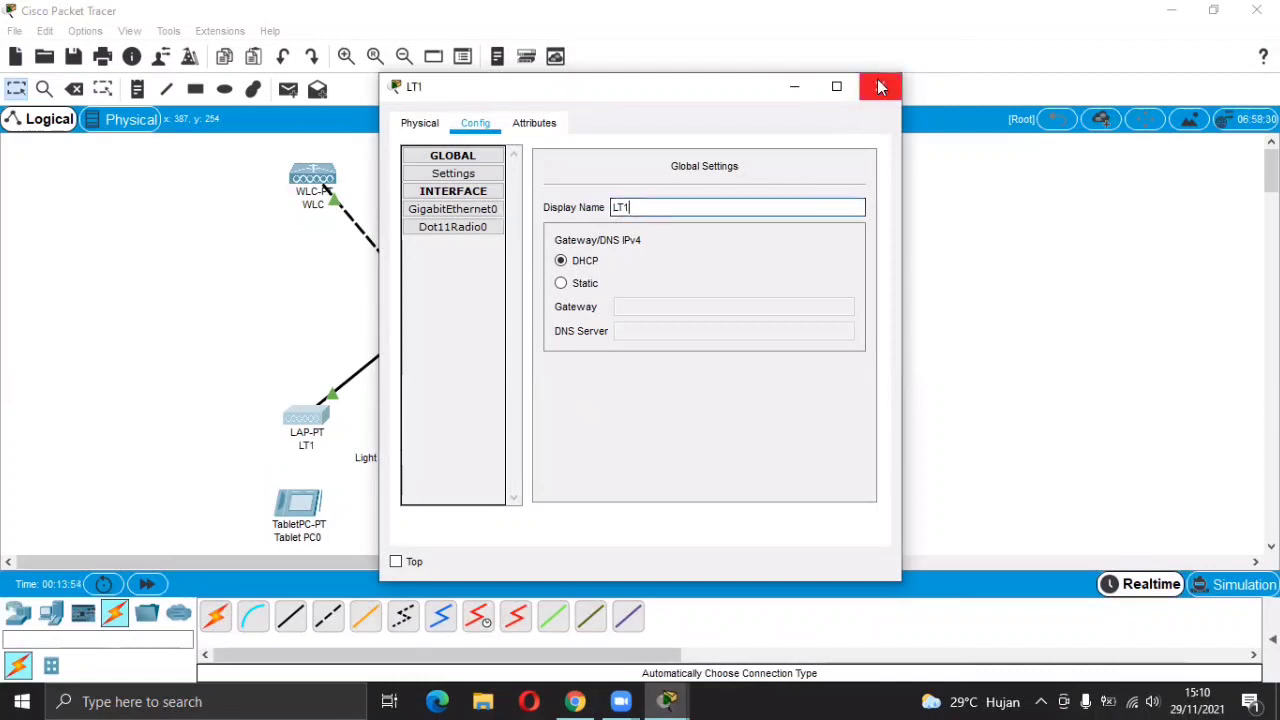
pyautogui.click(877, 80)
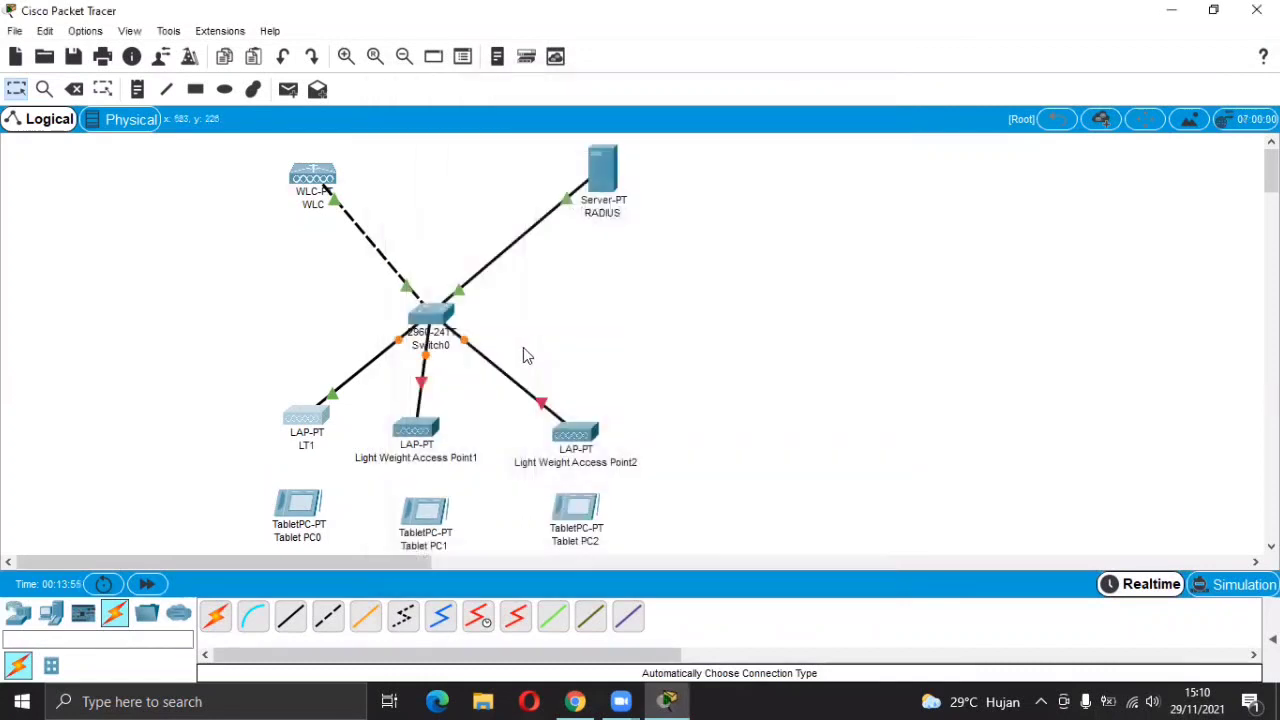
# Power up the second access point and rename it LT2.
pyautogui.click(416, 430)
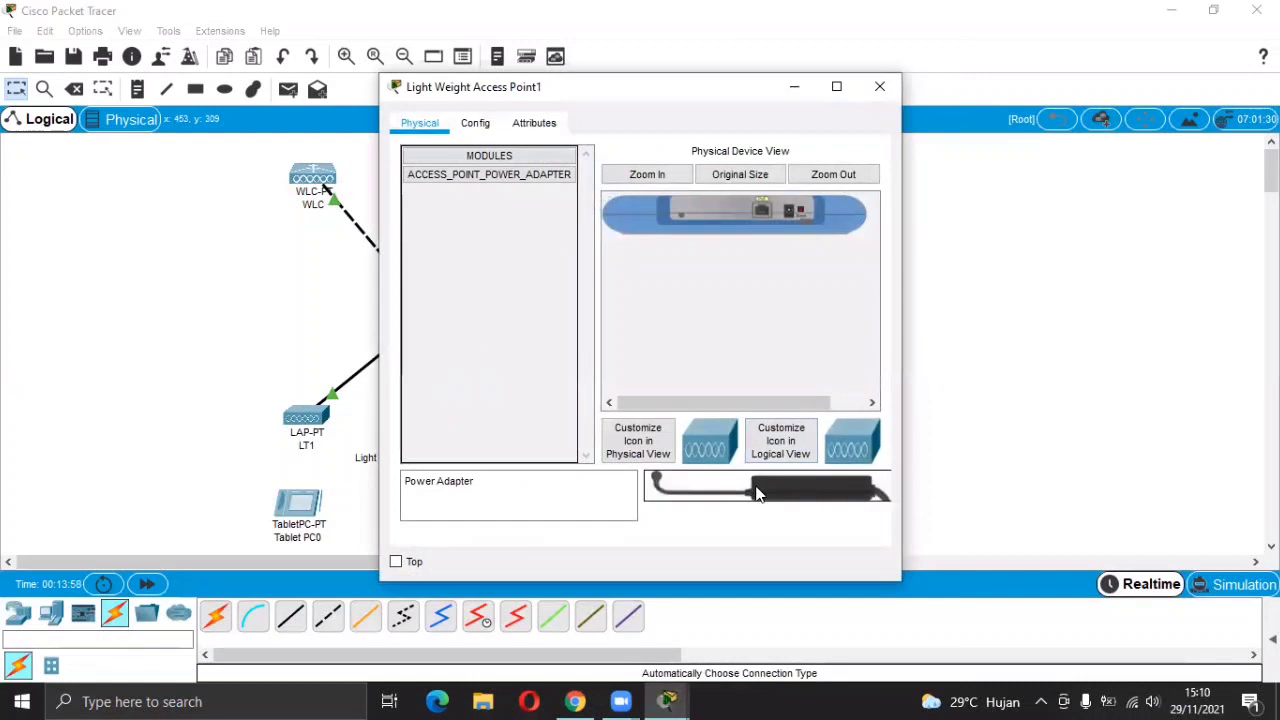
pyautogui.moveTo(757, 492); pyautogui.dragTo(787, 216)
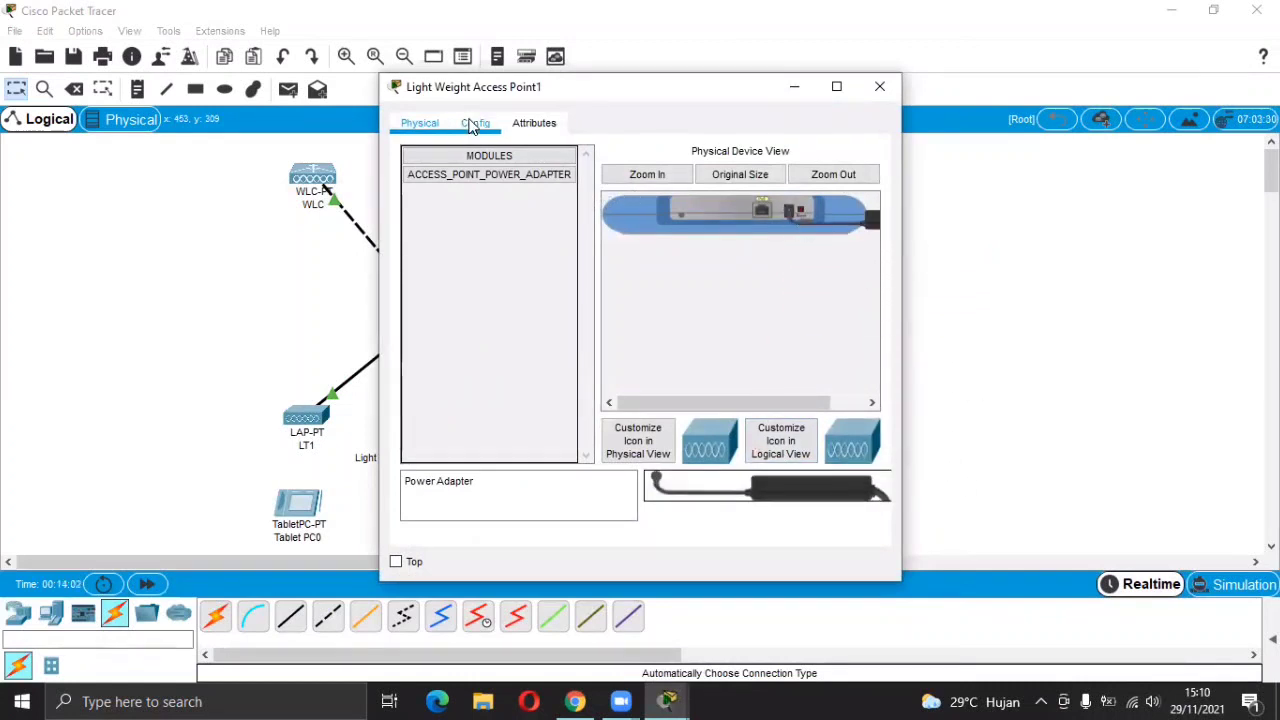
pyautogui.click(472, 125)
pyautogui.click(742, 207)
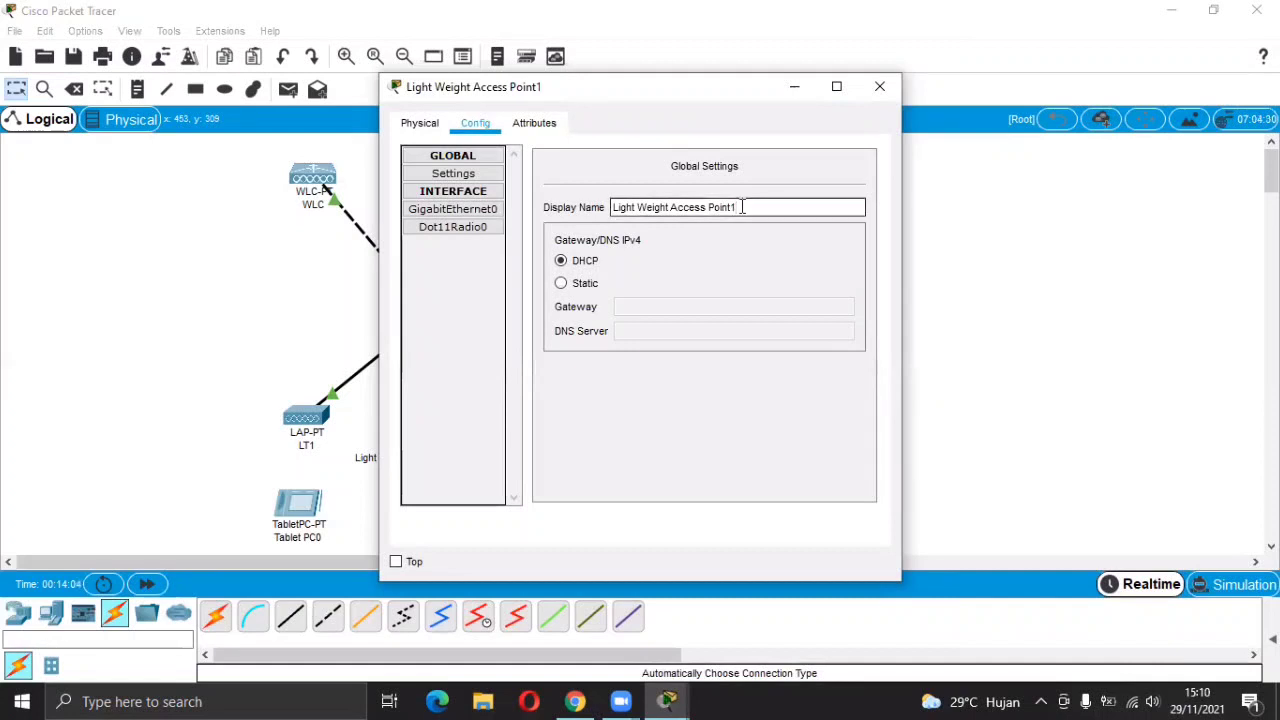
pyautogui.hotkey('ctrl', 'a')
pyautogui.write('LT2')
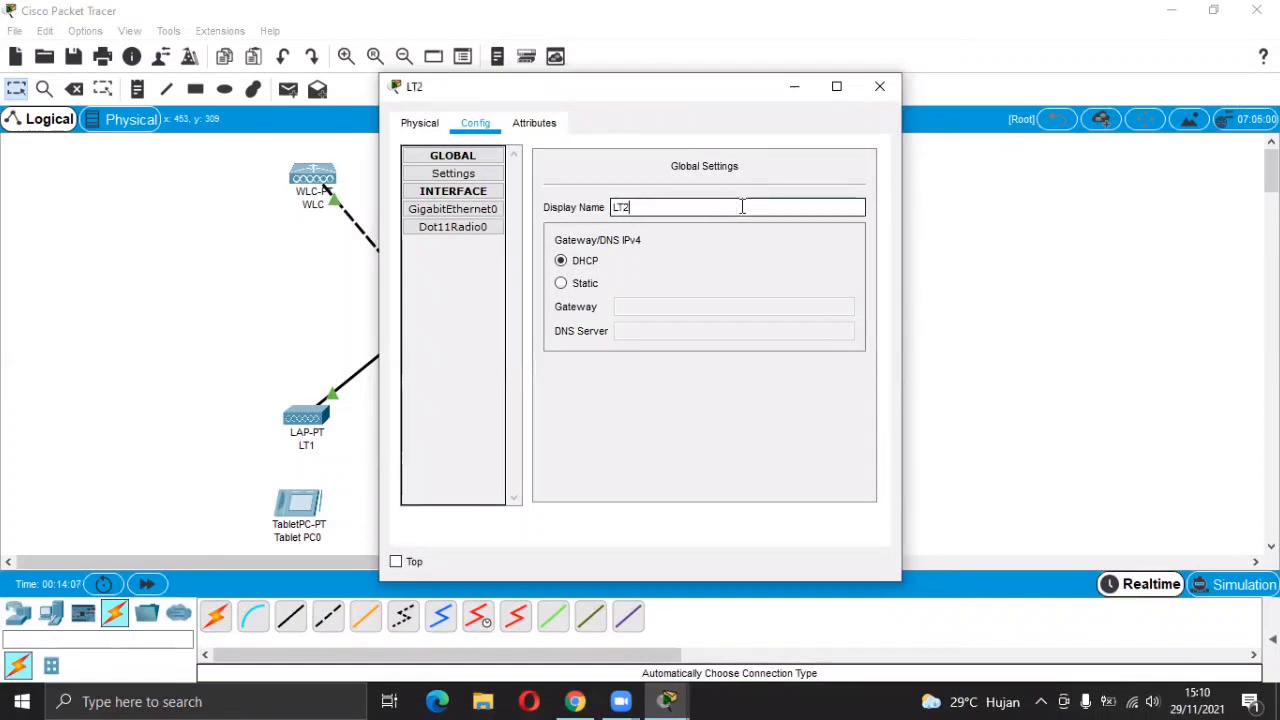
pyautogui.click(880, 87)
# Power up the third access point and rename it LT3.
pyautogui.click(585, 432)
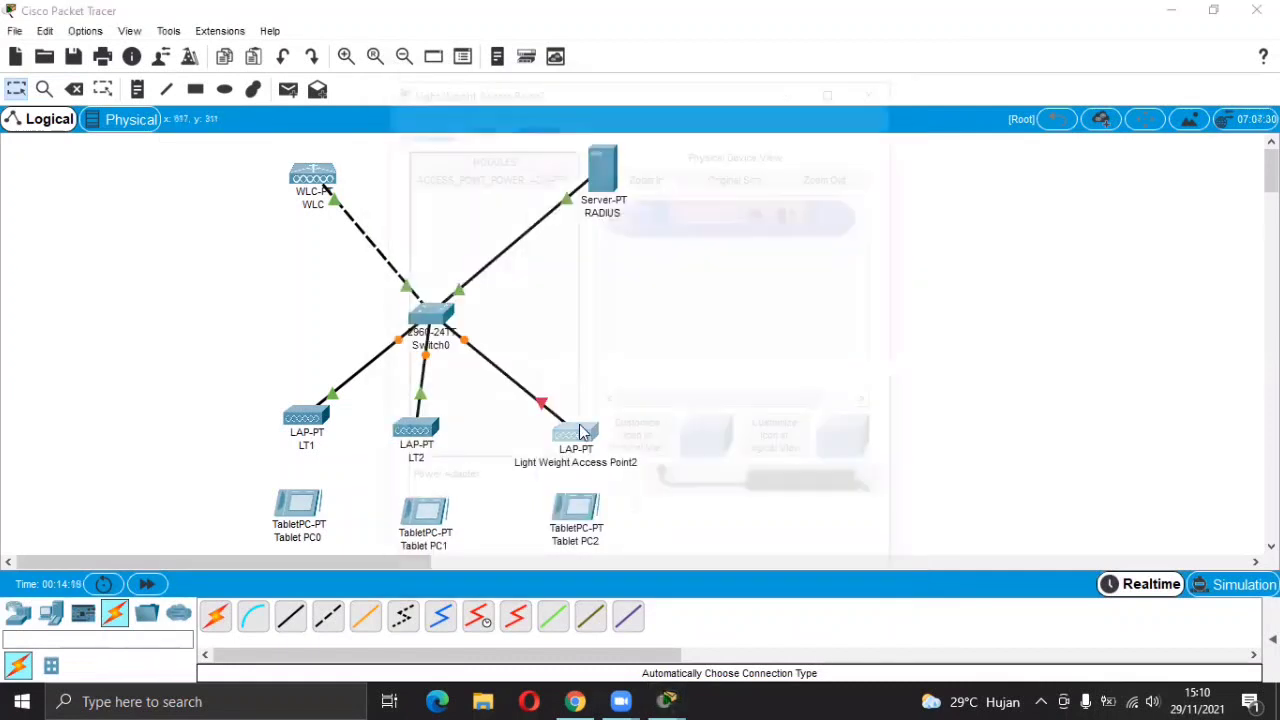
pyautogui.moveTo(737, 508); pyautogui.dragTo(790, 218)
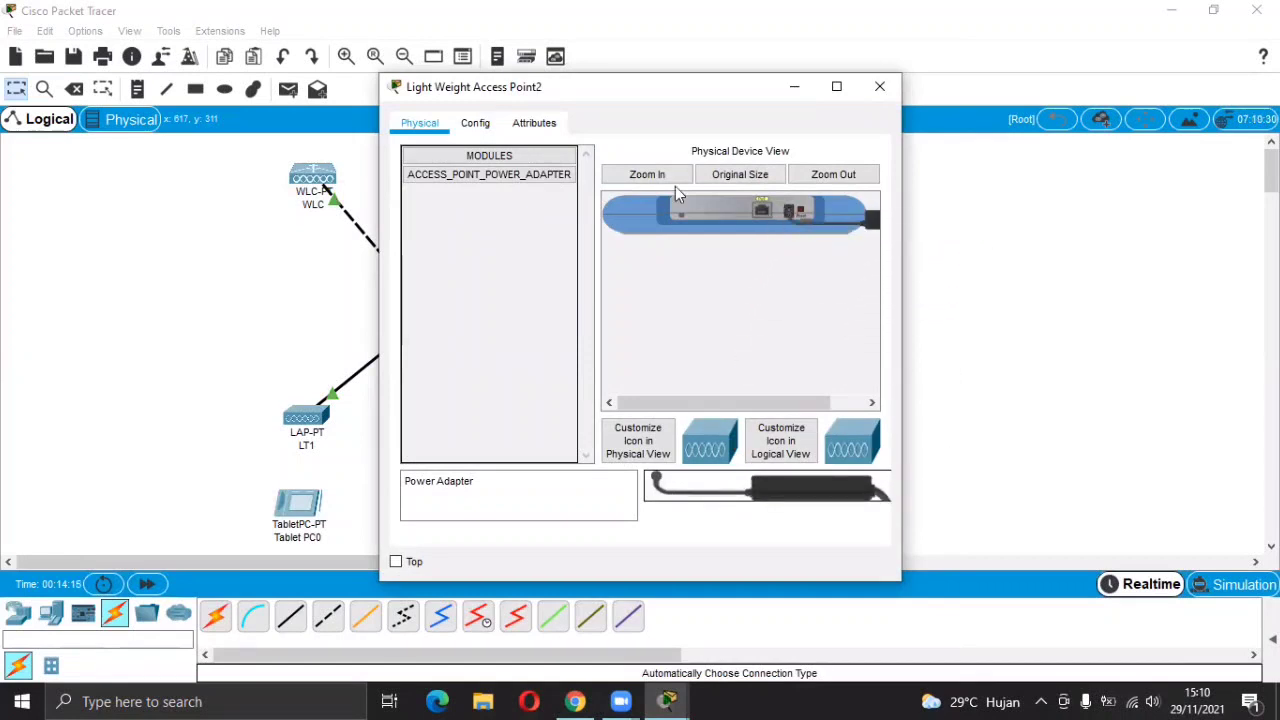
pyautogui.click(474, 122)
pyautogui.click(747, 206)
pyautogui.press('BackSpace')
pyautogui.press('BackSpace')
pyautogui.press('BackSpace')
pyautogui.press('BackSpace')
pyautogui.press('BackSpace')
pyautogui.press('BackSpace')
pyautogui.press('BackSpace')
pyautogui.press('BackSpace')
pyautogui.press('BackSpace')
pyautogui.press('BackSpace')
pyautogui.press('BackSpace')
pyautogui.press('BackSpace')
pyautogui.press('BackSpace')
pyautogui.press('BackSpace')
pyautogui.press('BackSpace')
pyautogui.press('BackSpace')
pyautogui.press('BackSpace')
pyautogui.press('BackSpace')
pyautogui.press('BackSpace')
pyautogui.press('BackSpace')
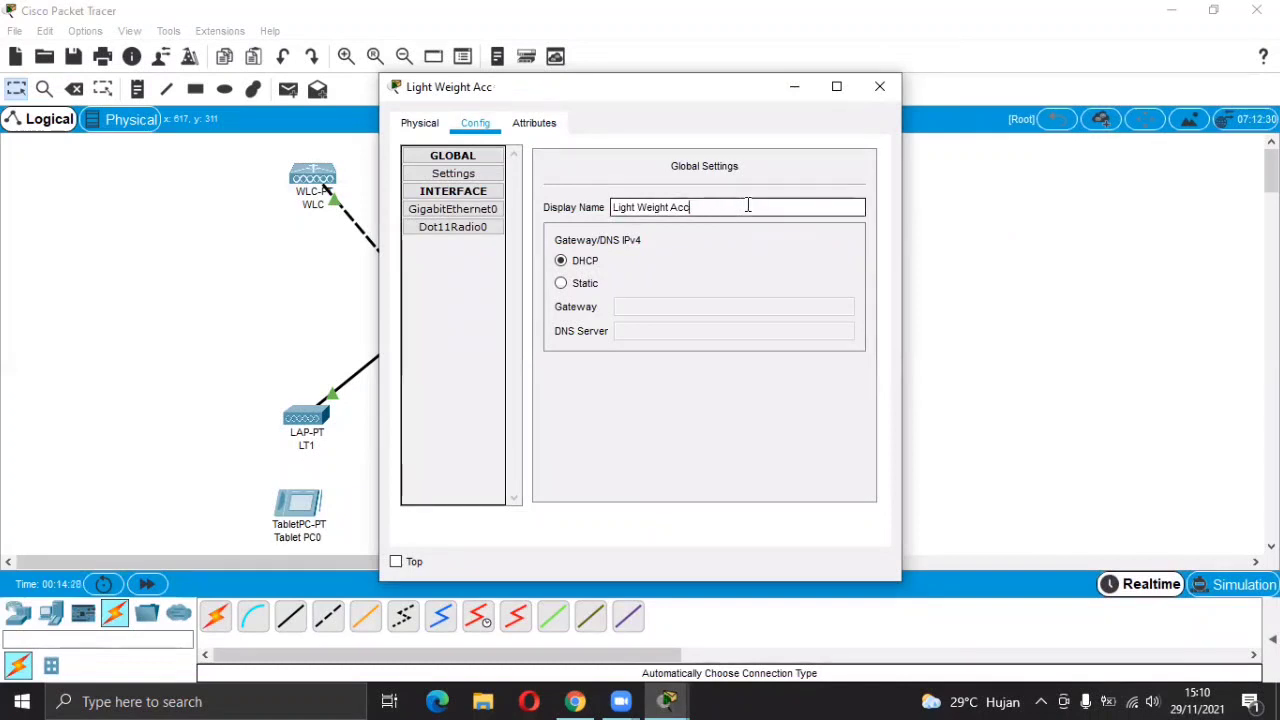
pyautogui.write('3')
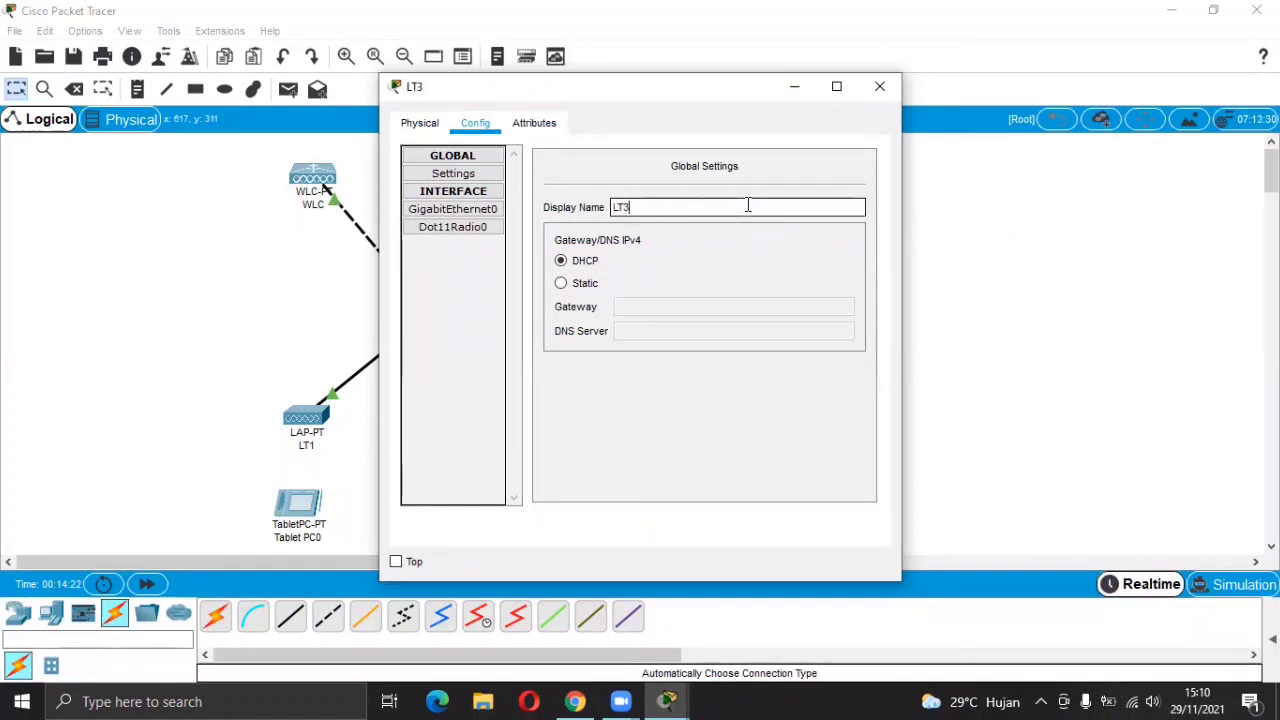
pyautogui.click(879, 87)
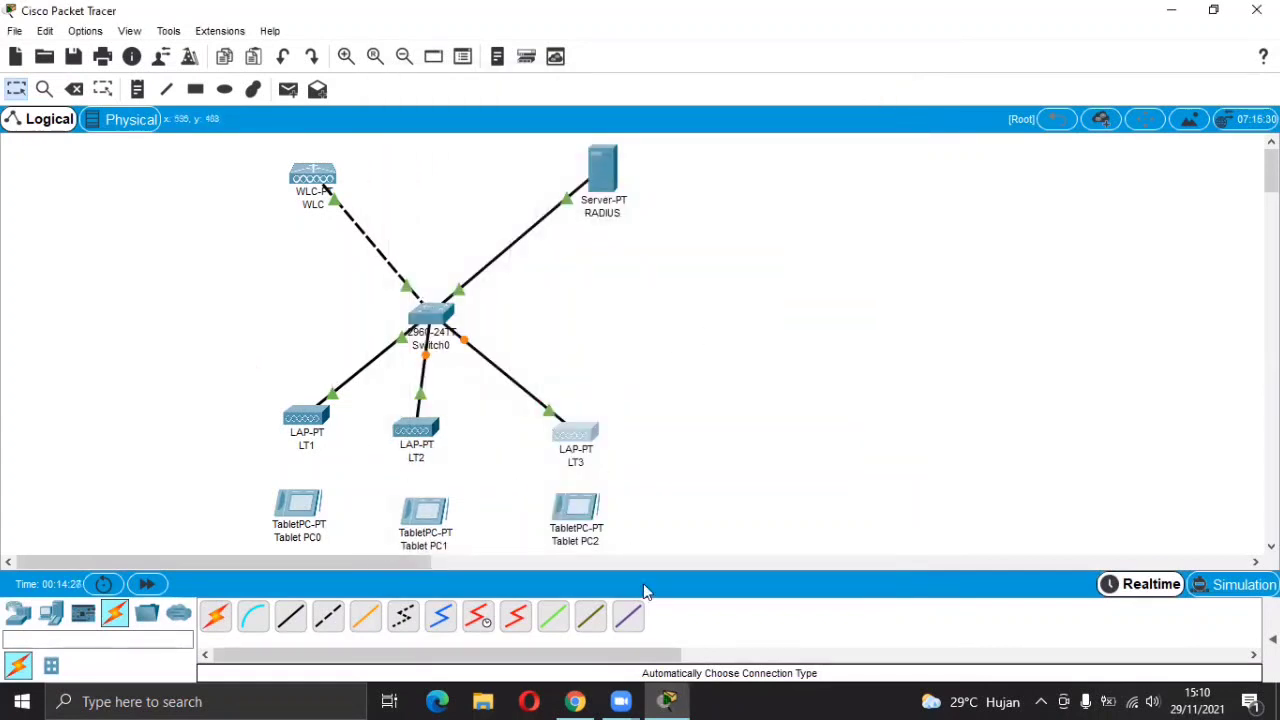
pyautogui.click(586, 700)
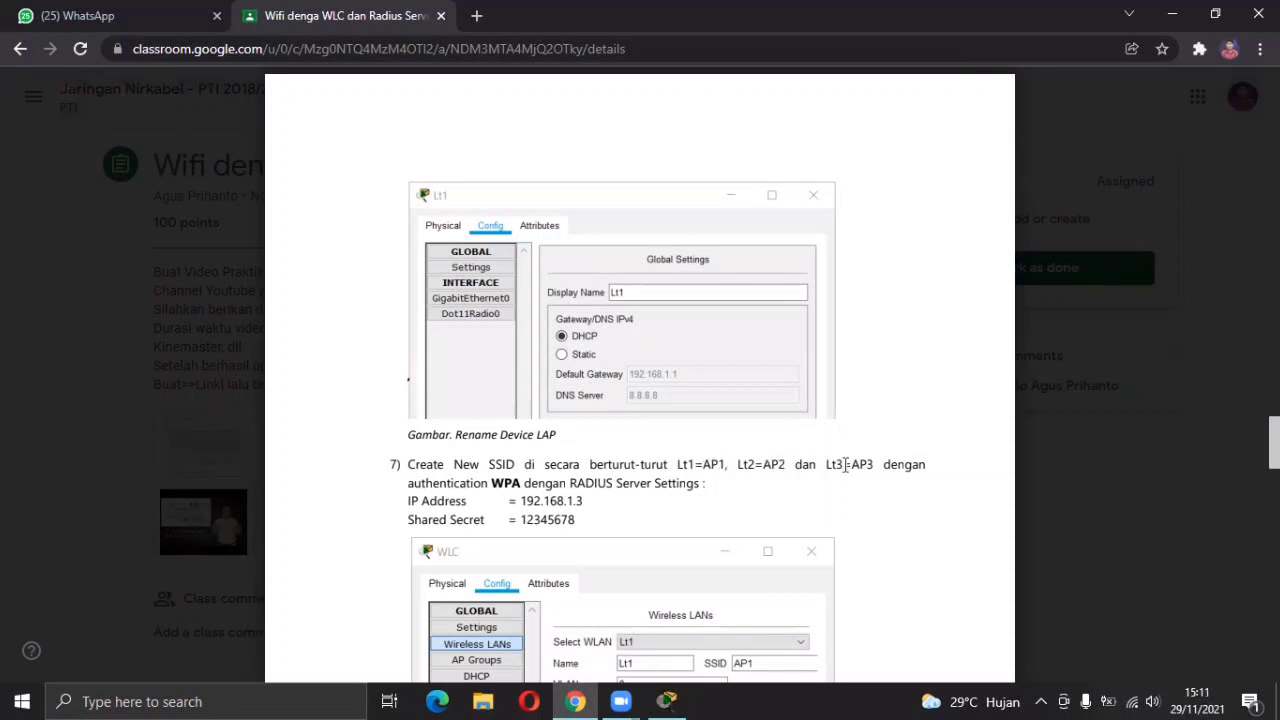
pyautogui.scroll(-2, 845, 464)
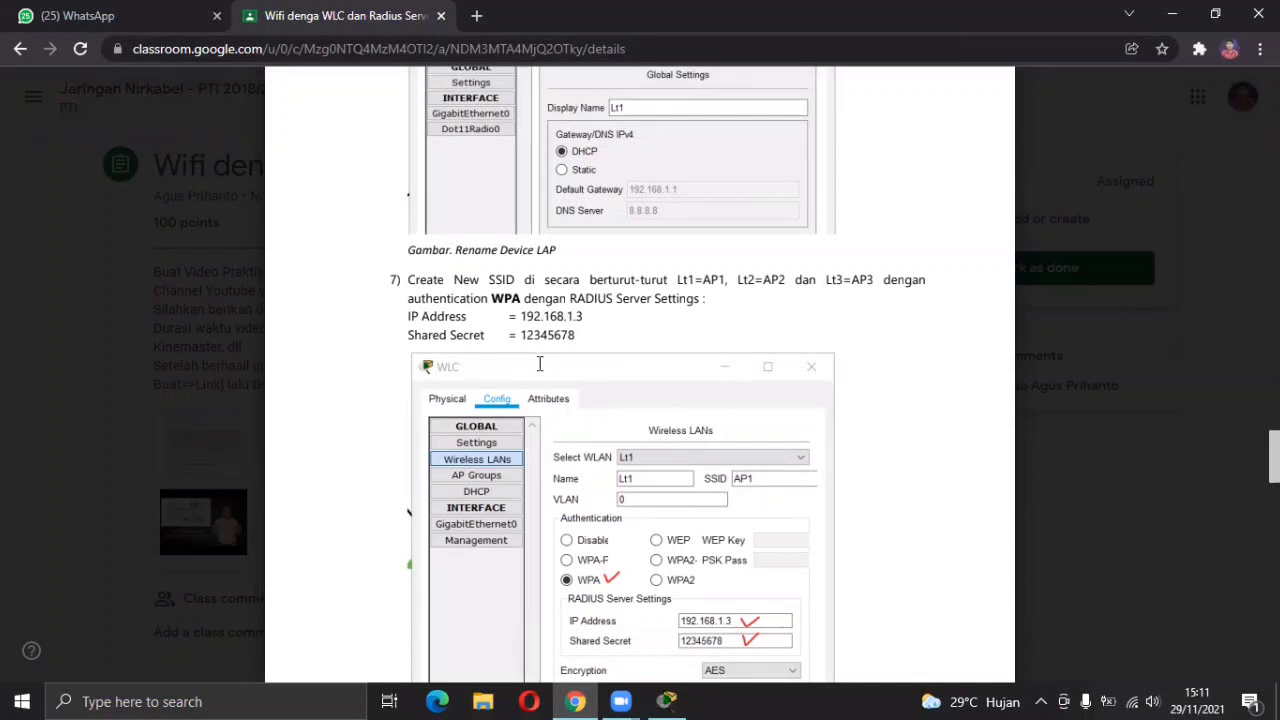
pyautogui.scroll(-2, 590, 398)
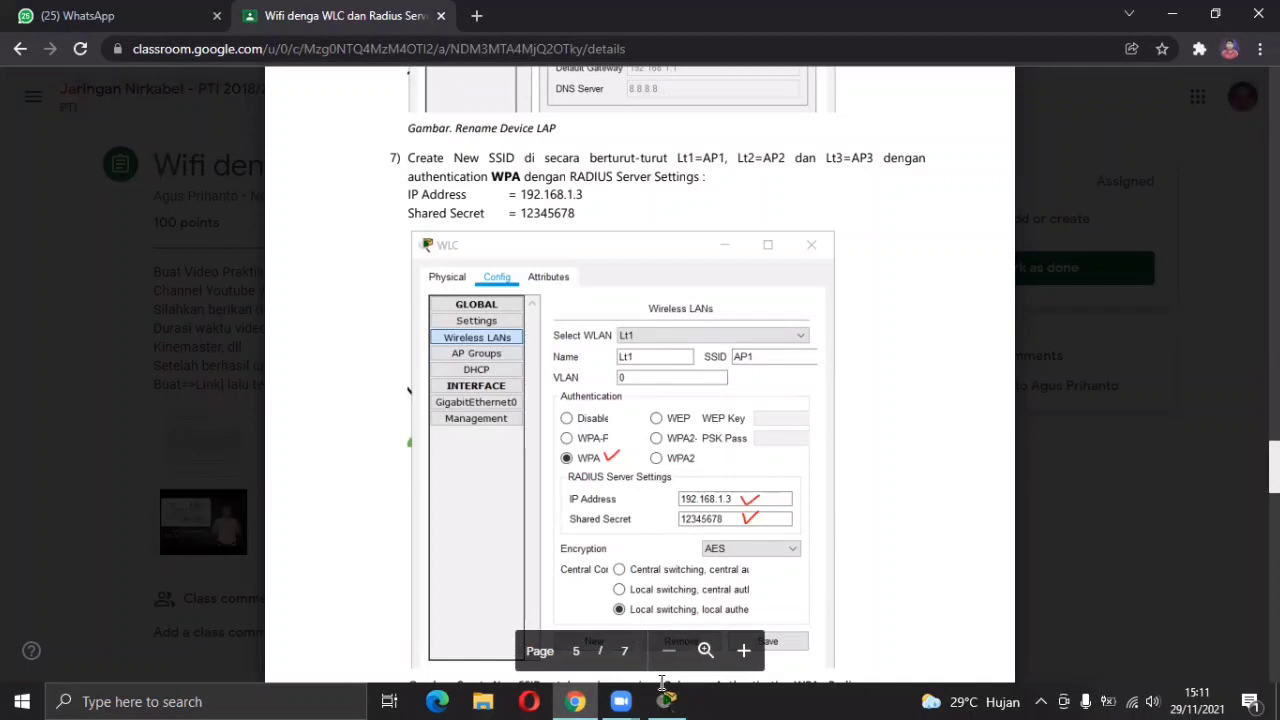
pyautogui.moveTo(668, 699)
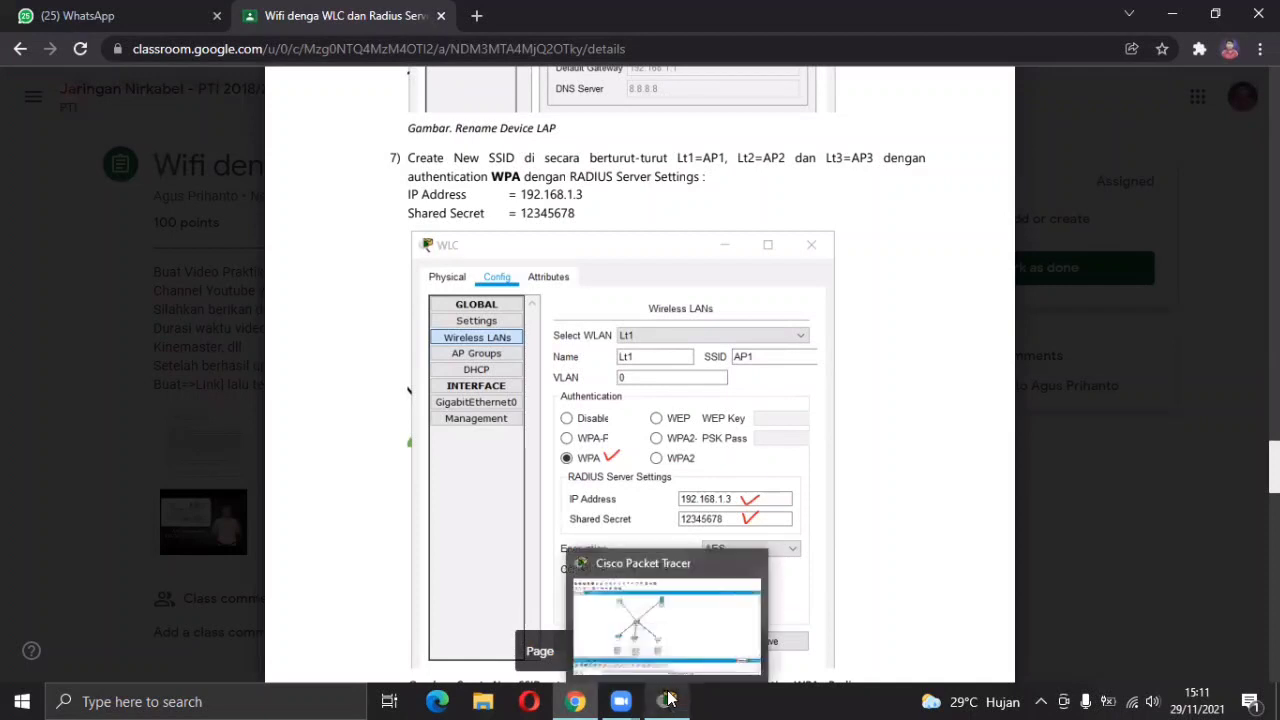
pyautogui.click(668, 699)
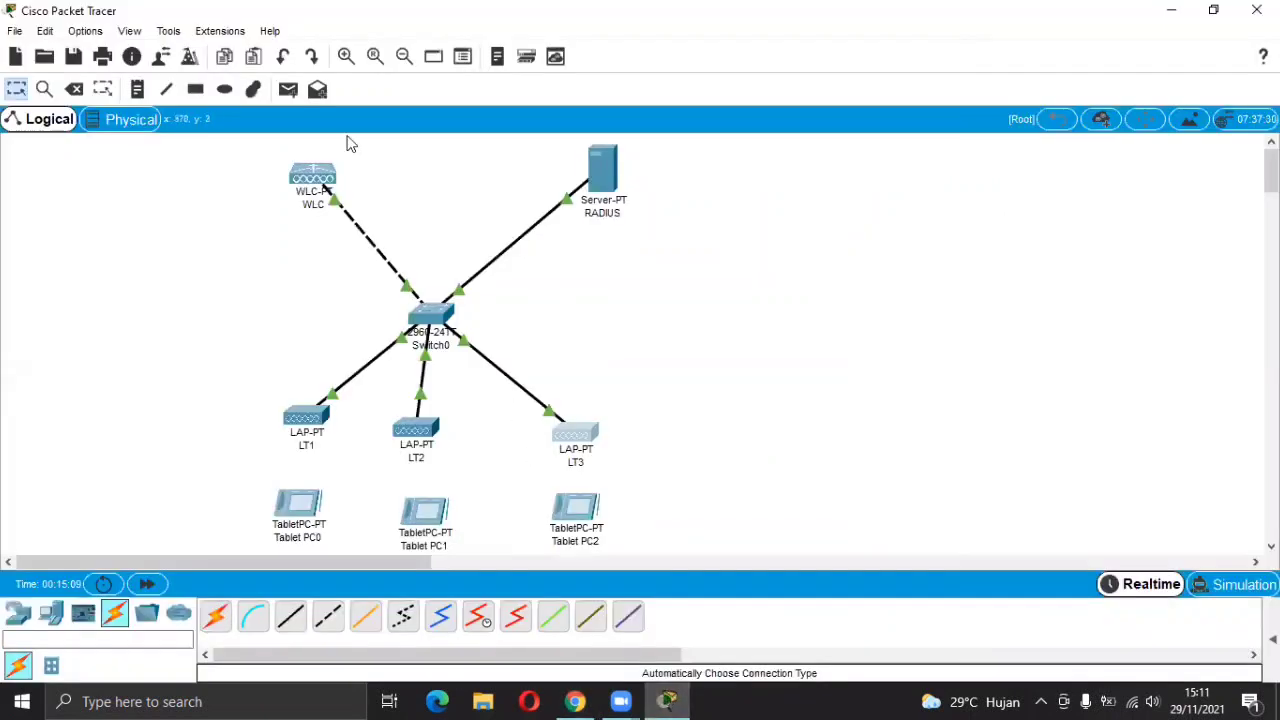
# Open the WLC's wireless LAN form and enter the name LT1.
pyautogui.click(313, 183)
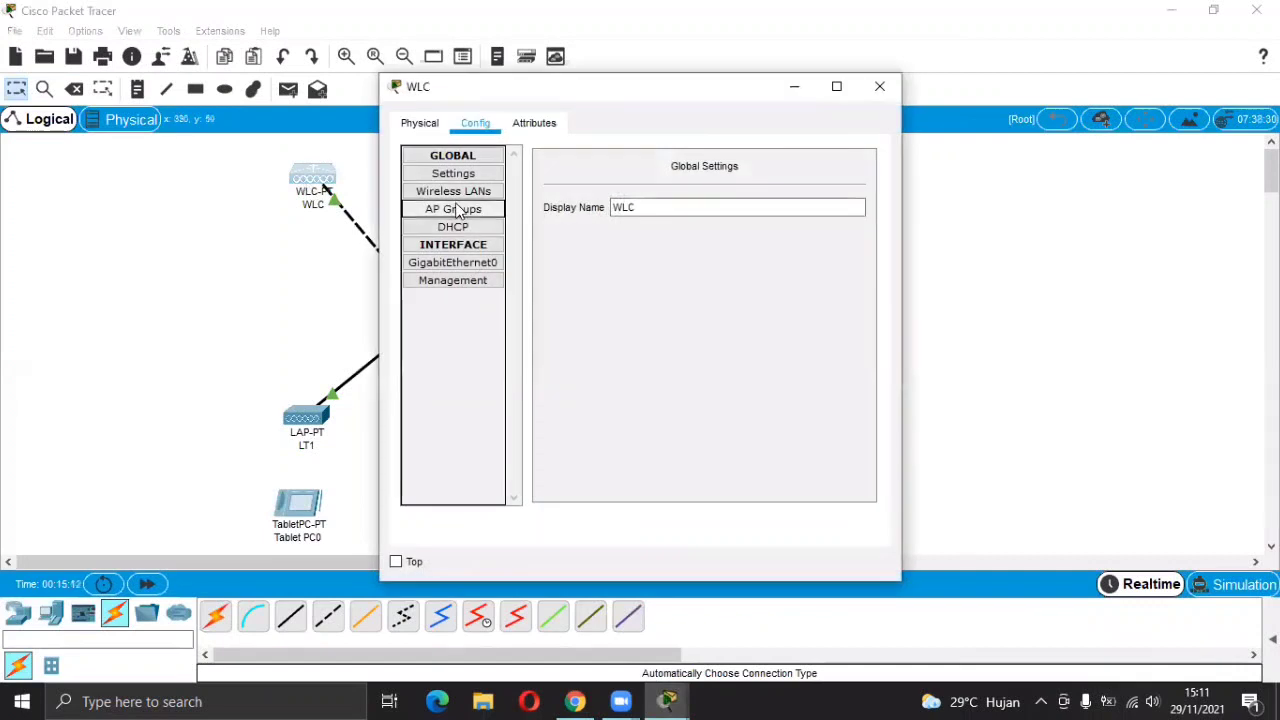
pyautogui.click(449, 195)
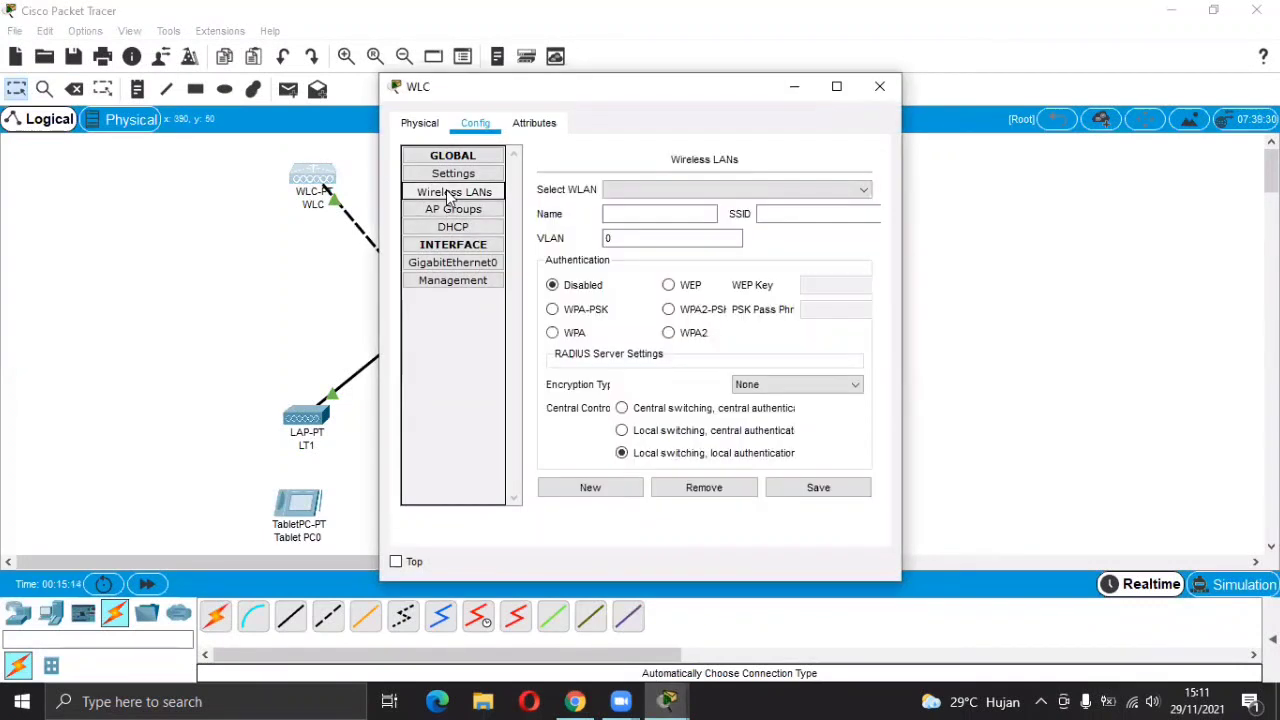
pyautogui.click(707, 213)
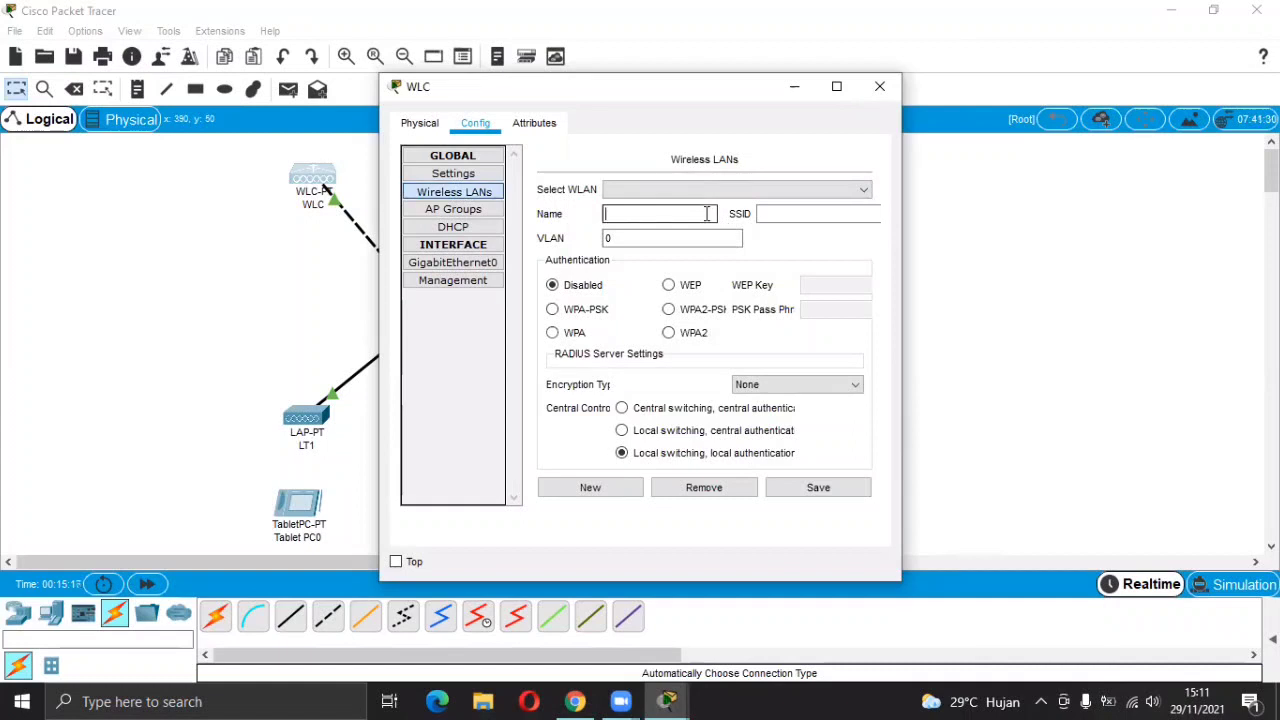
pyautogui.click(586, 701)
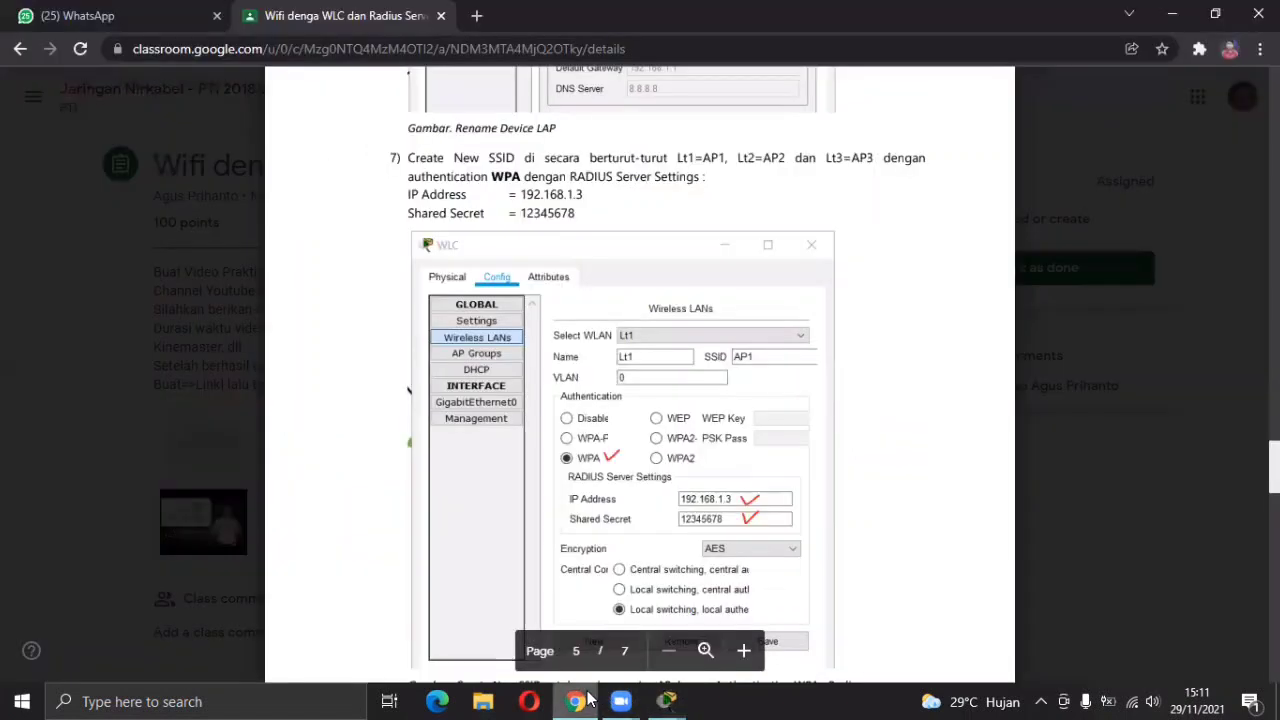
pyautogui.click(587, 700)
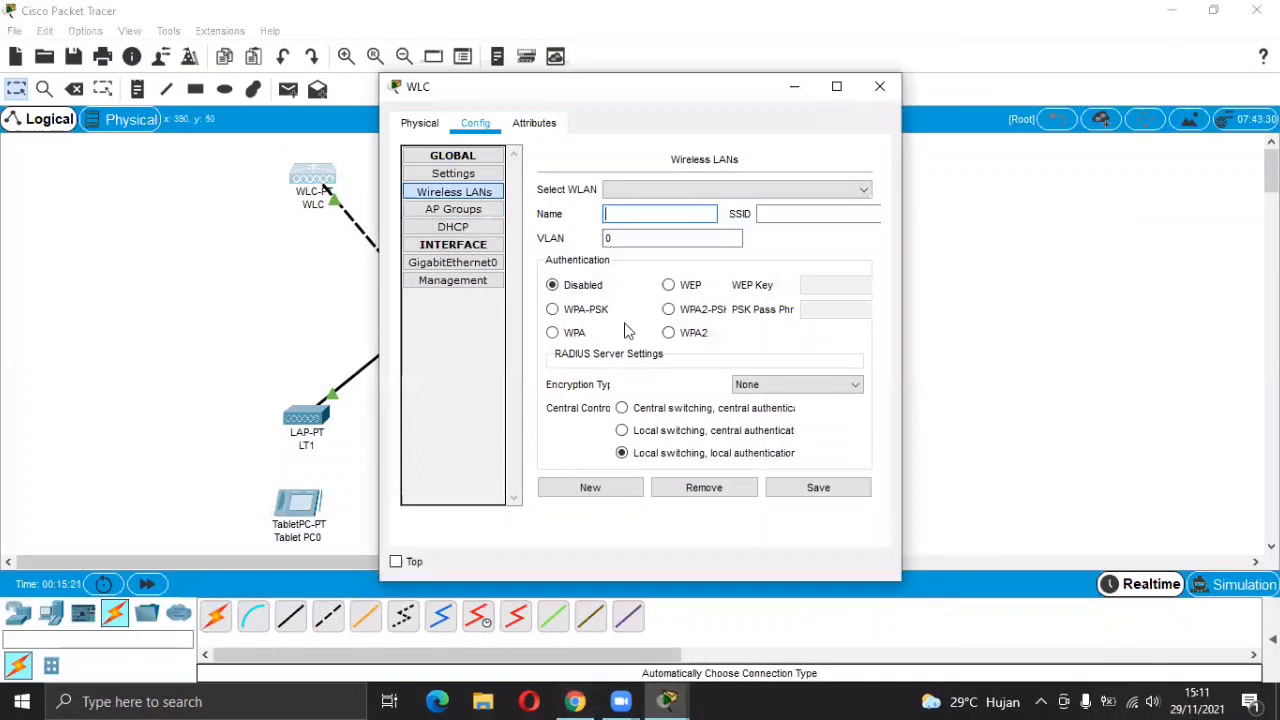
pyautogui.click(641, 211)
pyautogui.write('LT1')
pyautogui.click(771, 214)
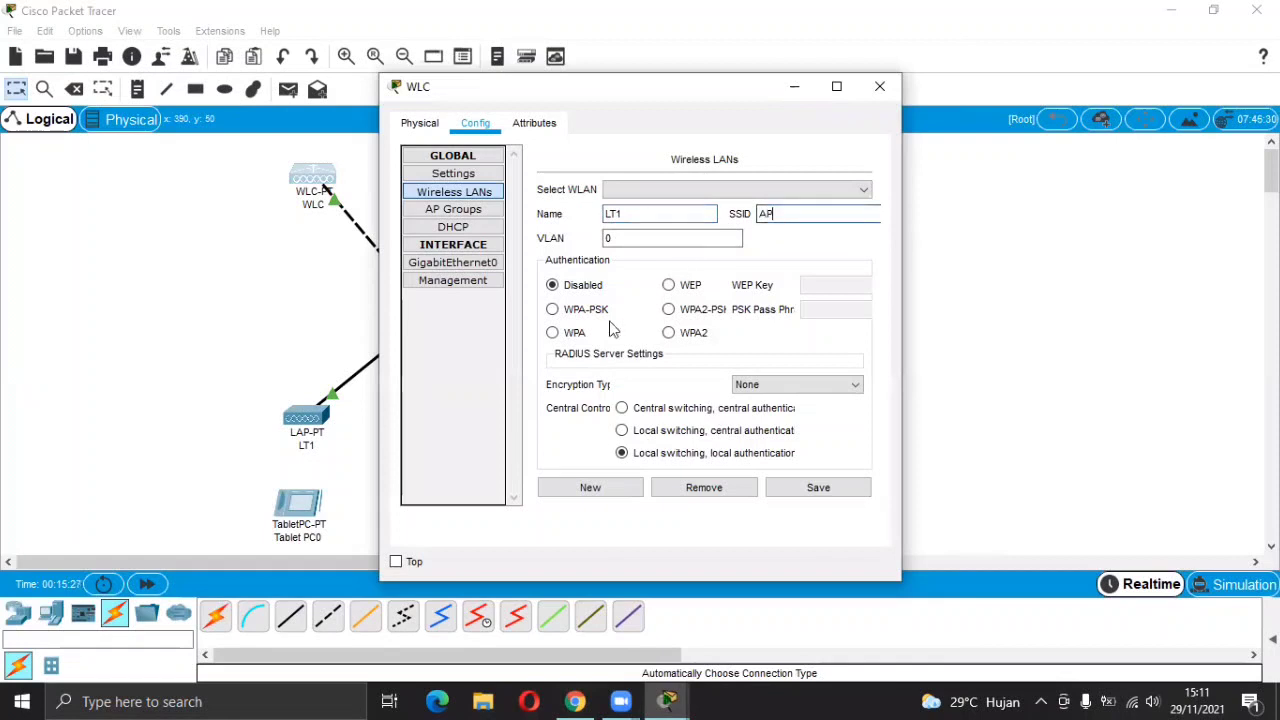
# Give LT1 SSID AP1 with WPA, RADIUS server 192.168.1.3 and its shared secret.
pyautogui.click(553, 332)
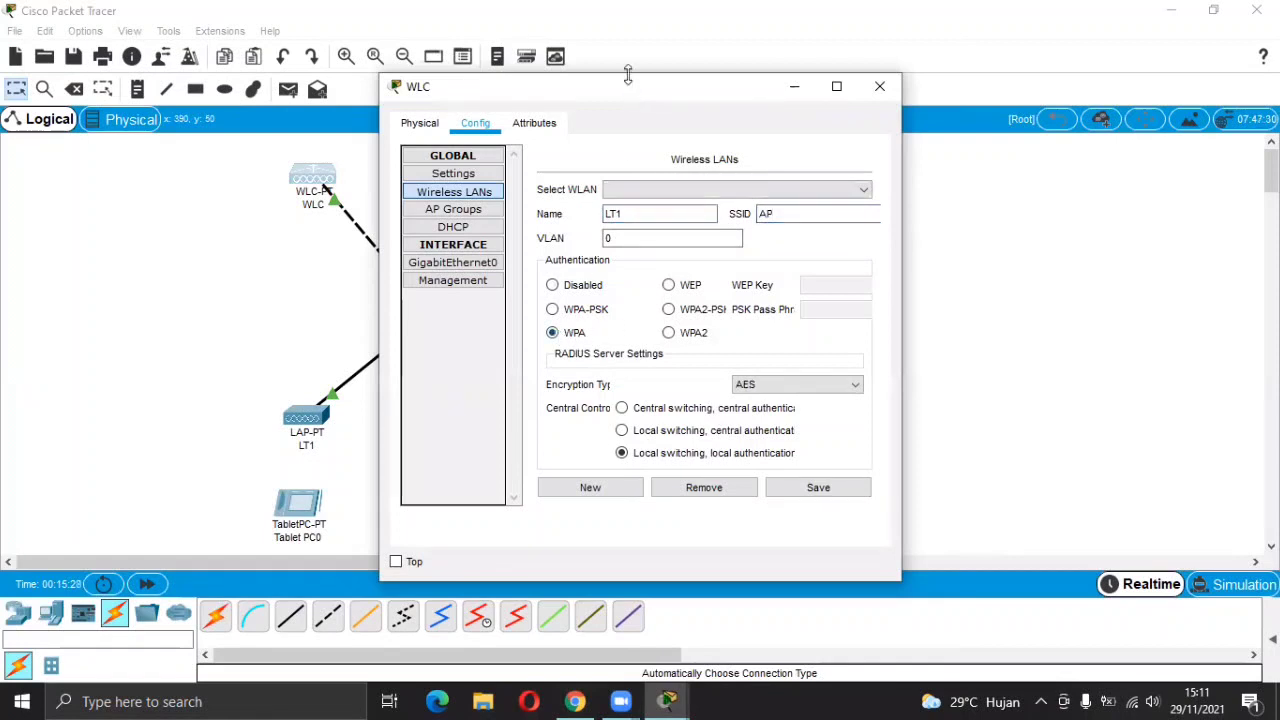
pyautogui.click(688, 352)
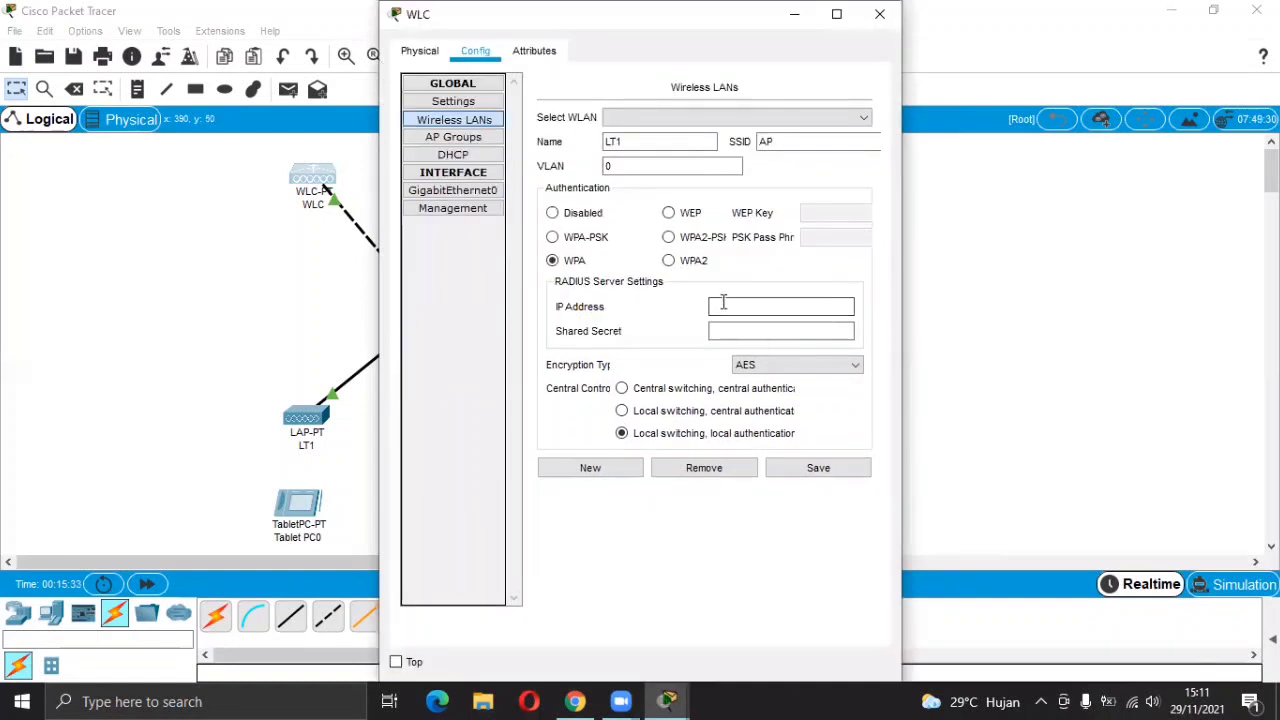
pyautogui.click(781, 141)
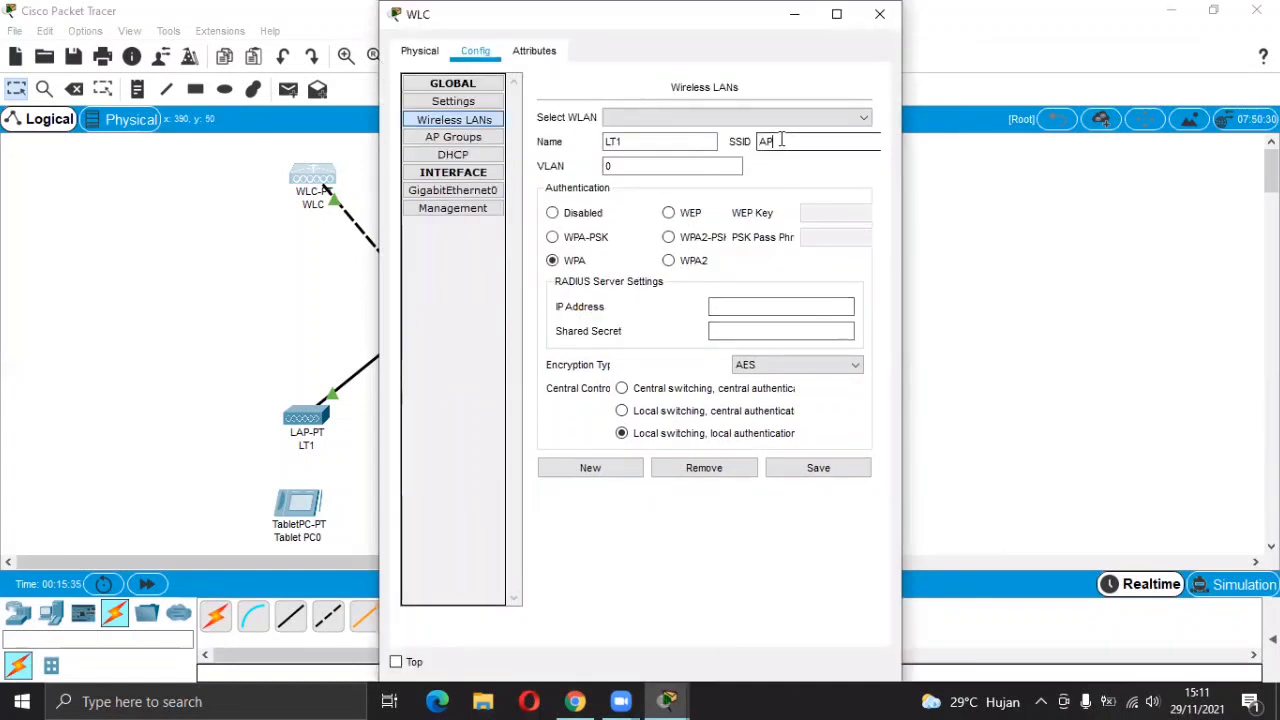
pyautogui.click(733, 307)
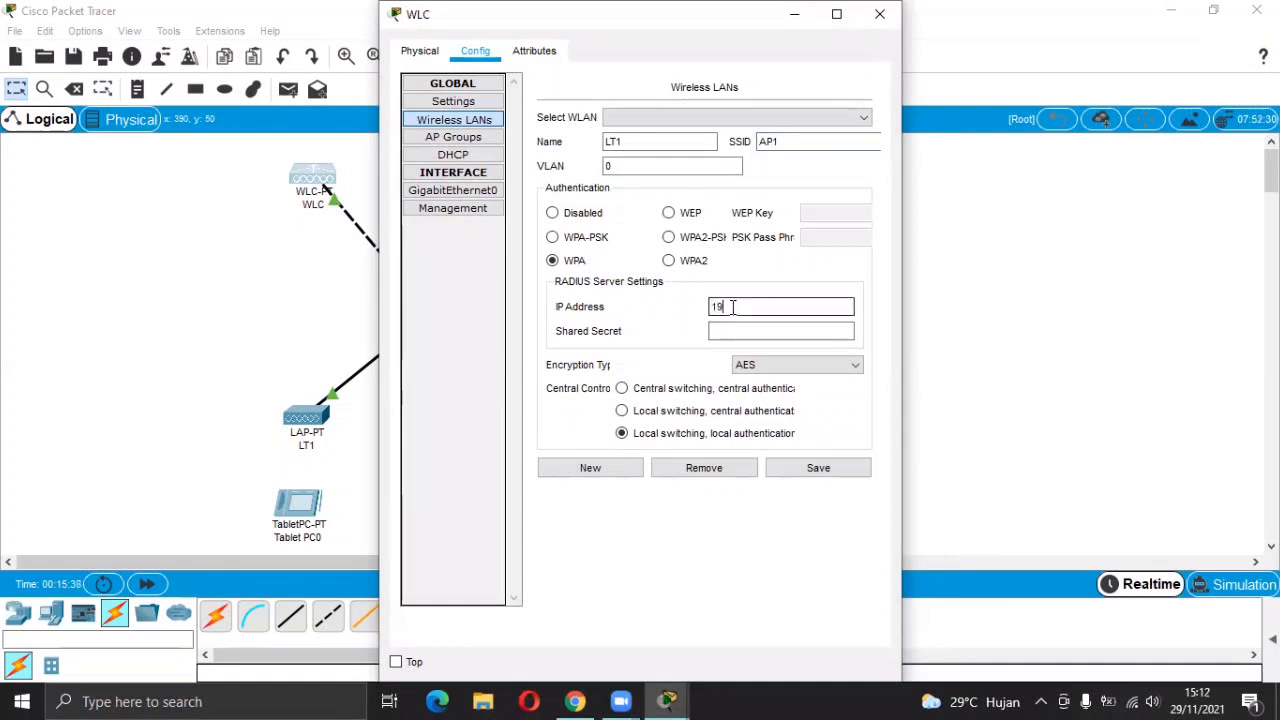
pyautogui.write('192.168.1.3')
pyautogui.click(742, 331)
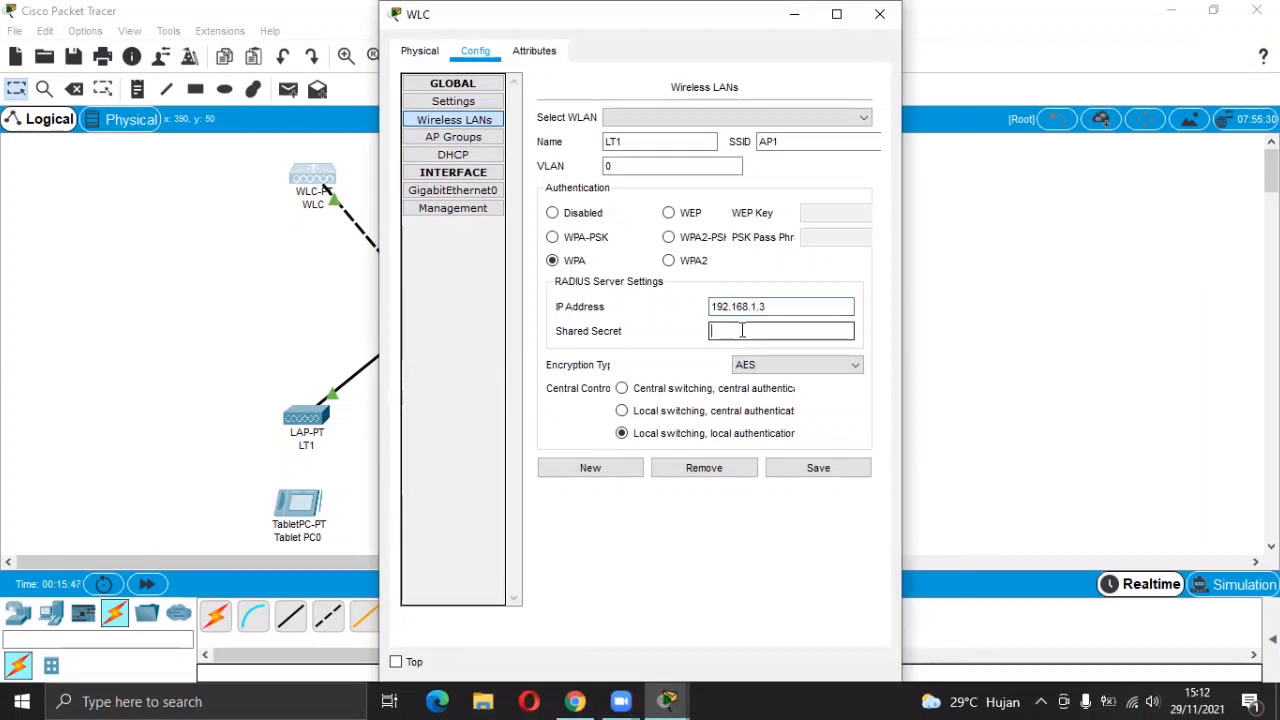
pyautogui.write('12345678')
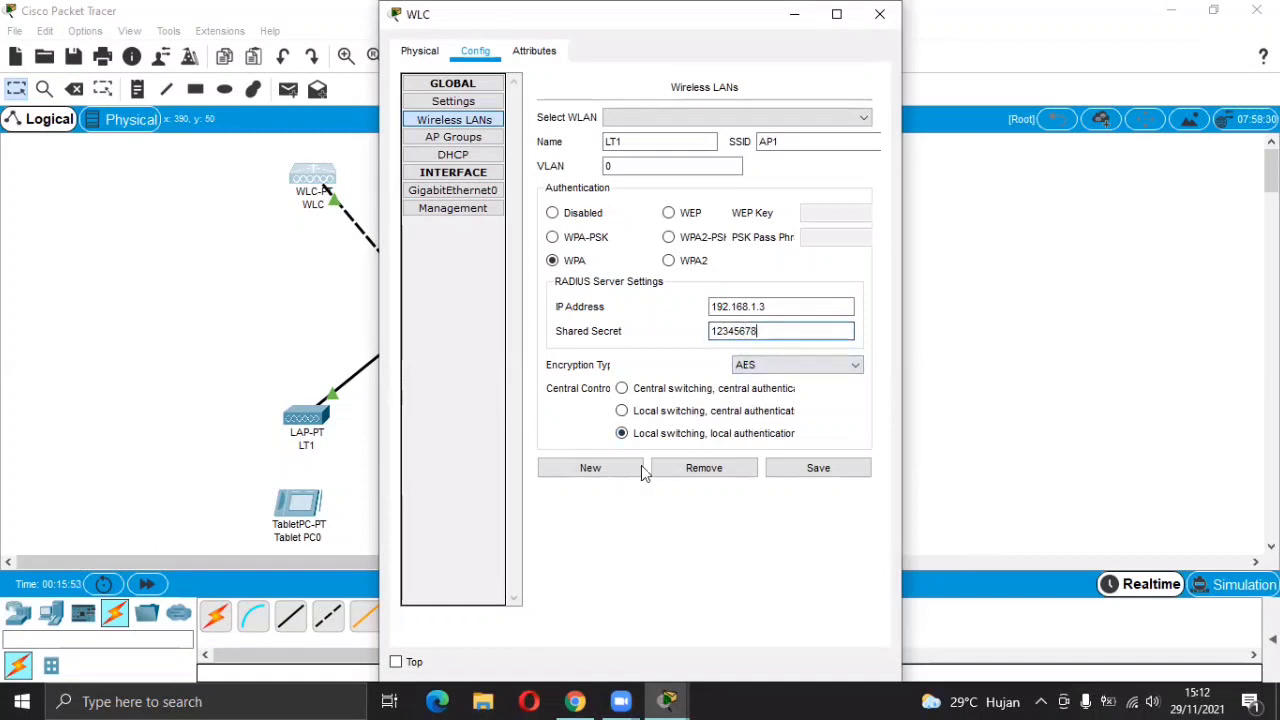
# Save LT1 and start a new wireless LAN named LT2 with SSID AP2.
pyautogui.click(811, 475)
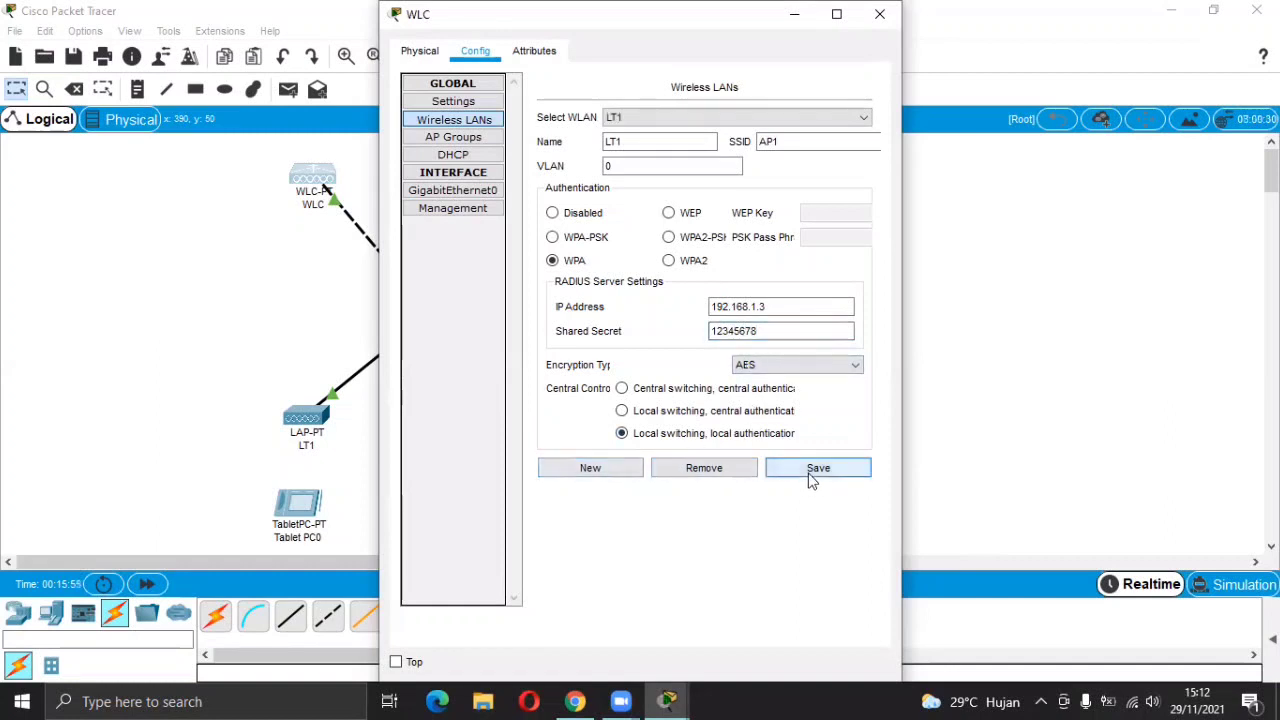
pyautogui.click(585, 466)
pyautogui.click(635, 141)
pyautogui.write('LT2')
pyautogui.click(777, 143)
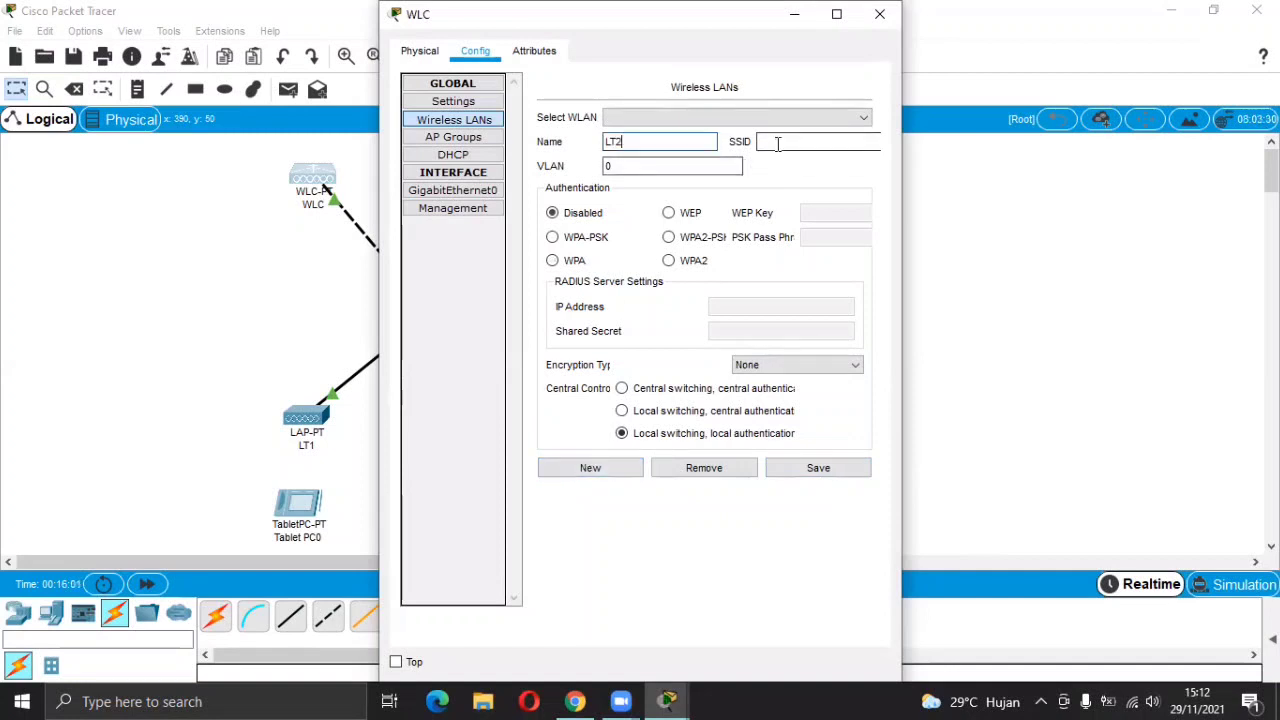
pyautogui.write('AP2')
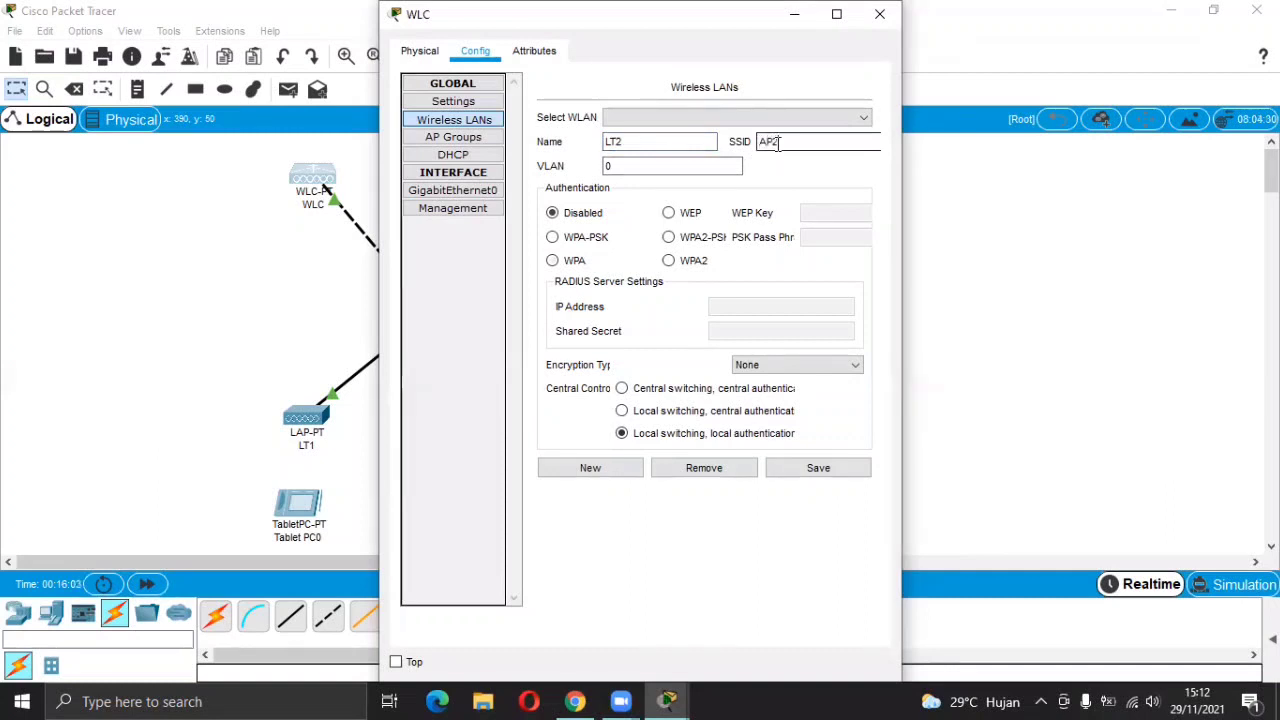
# Set LT2 to WPA with RADIUS server 192.168.1.3 and its shared secret, and save it.
pyautogui.click(555, 261)
pyautogui.click(742, 310)
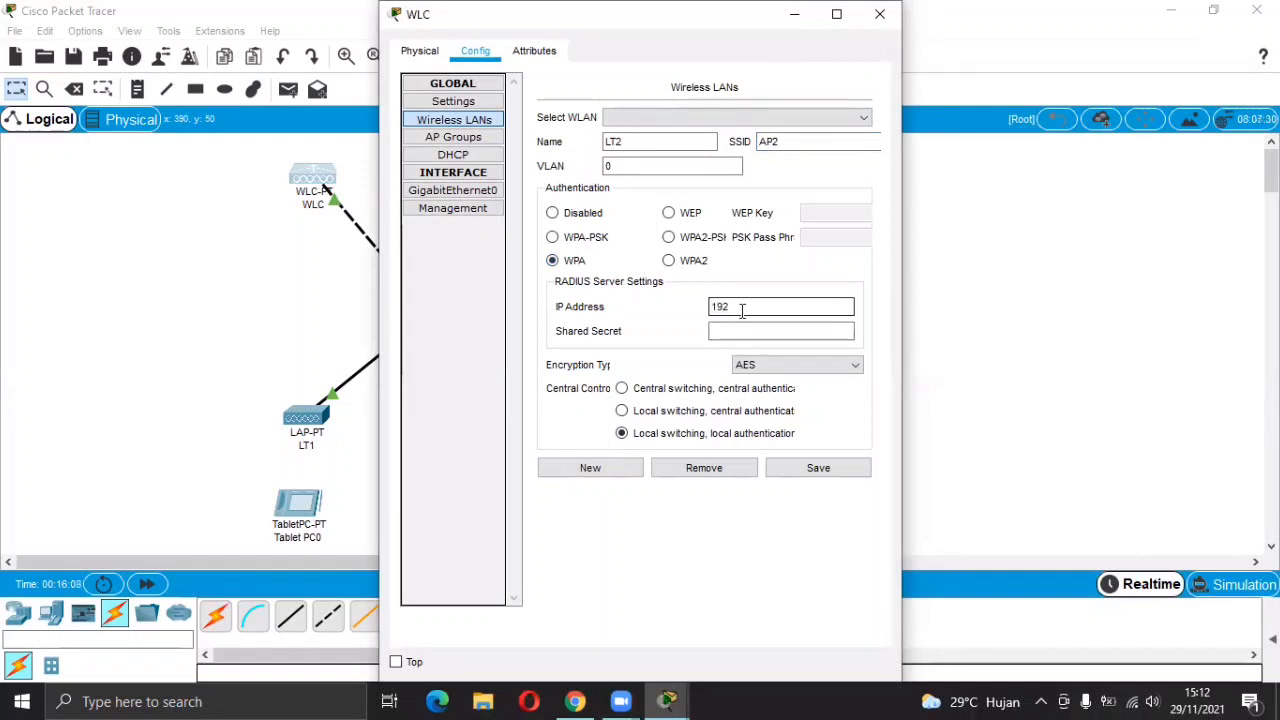
pyautogui.write('192.168.1.3')
pyautogui.click(753, 331)
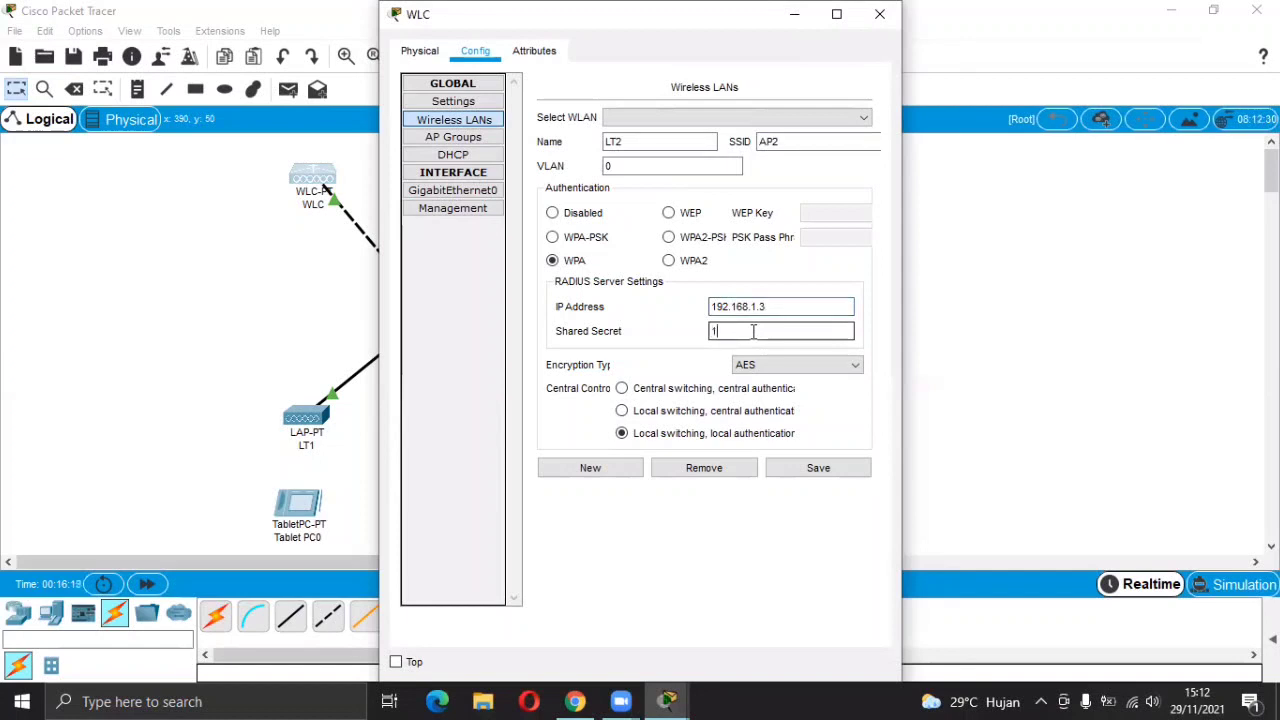
pyautogui.write('12345678')
pyautogui.click(793, 467)
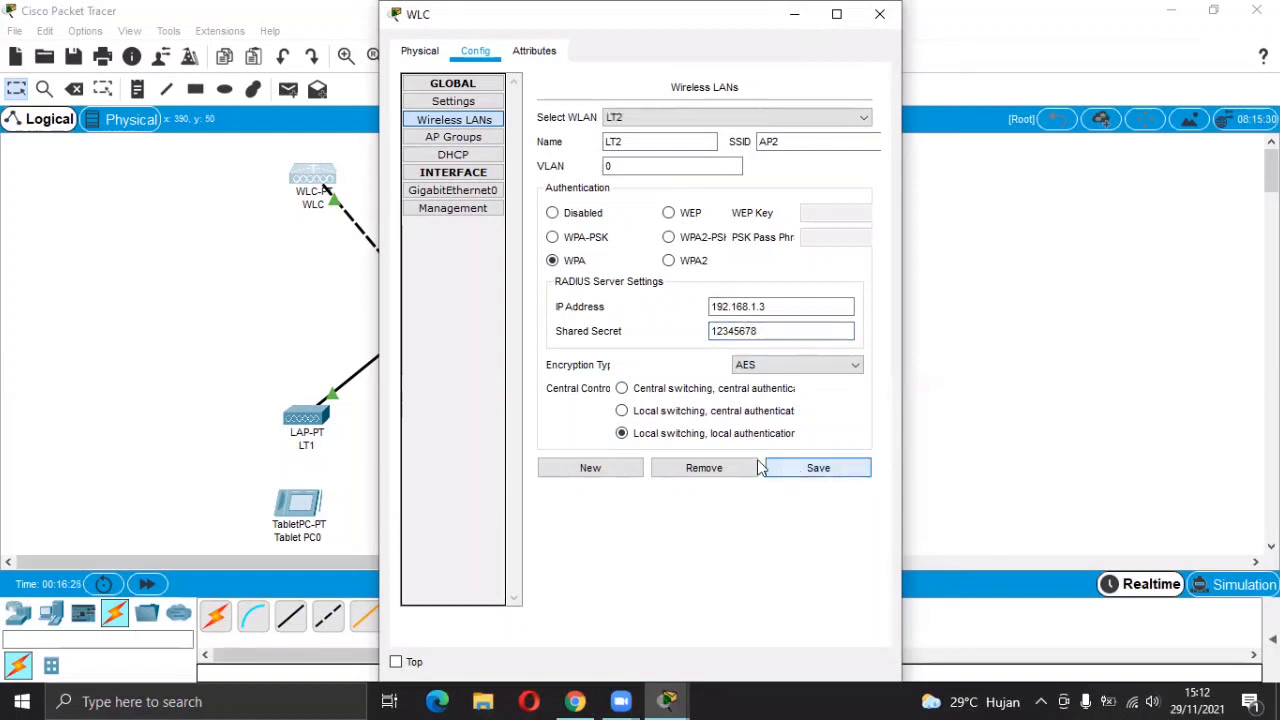
pyautogui.click(623, 470)
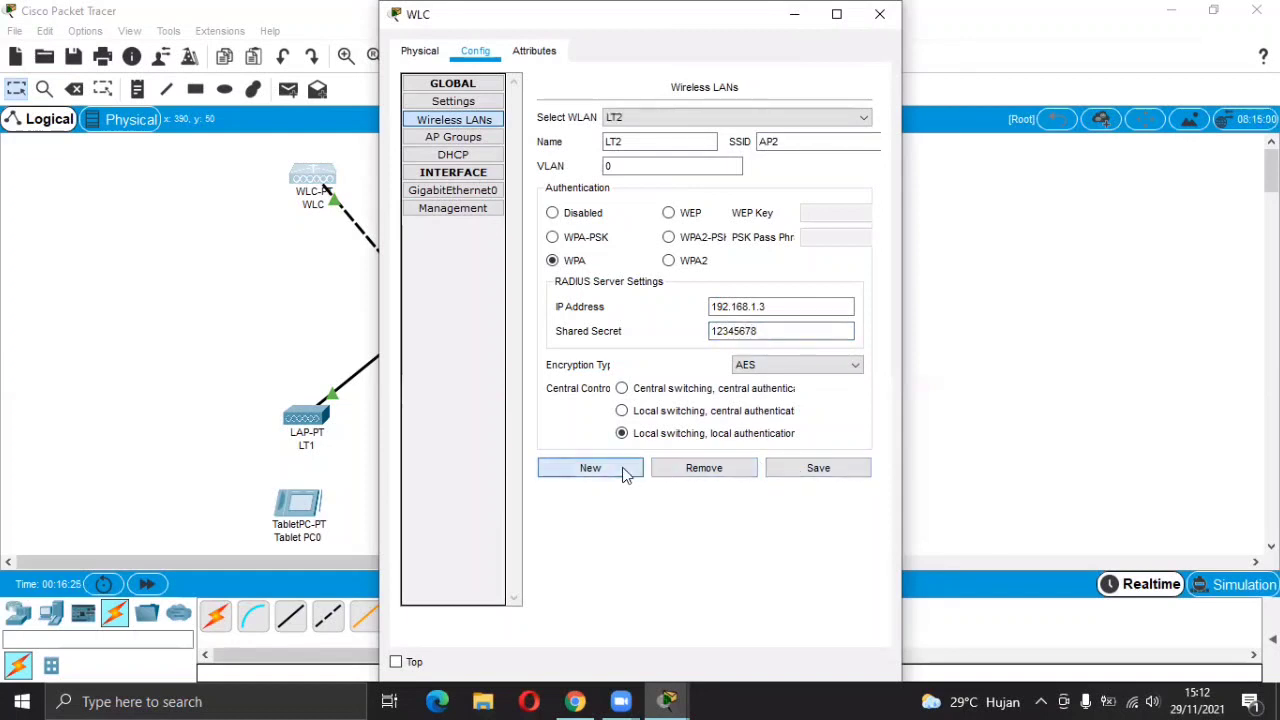
# Name the new wireless LAN LT3 with SSID AP3 and WPA authentication.
pyautogui.click(633, 146)
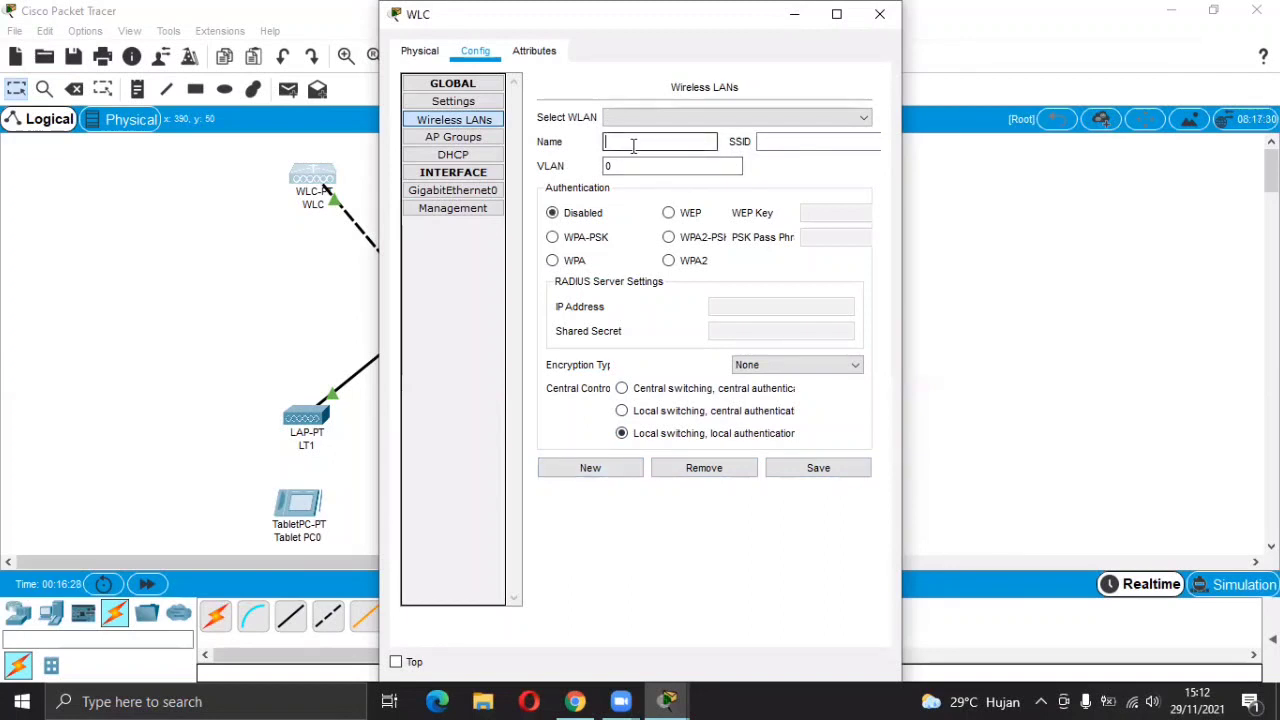
pyautogui.write('LT3')
pyautogui.click(763, 143)
pyautogui.write('TP')
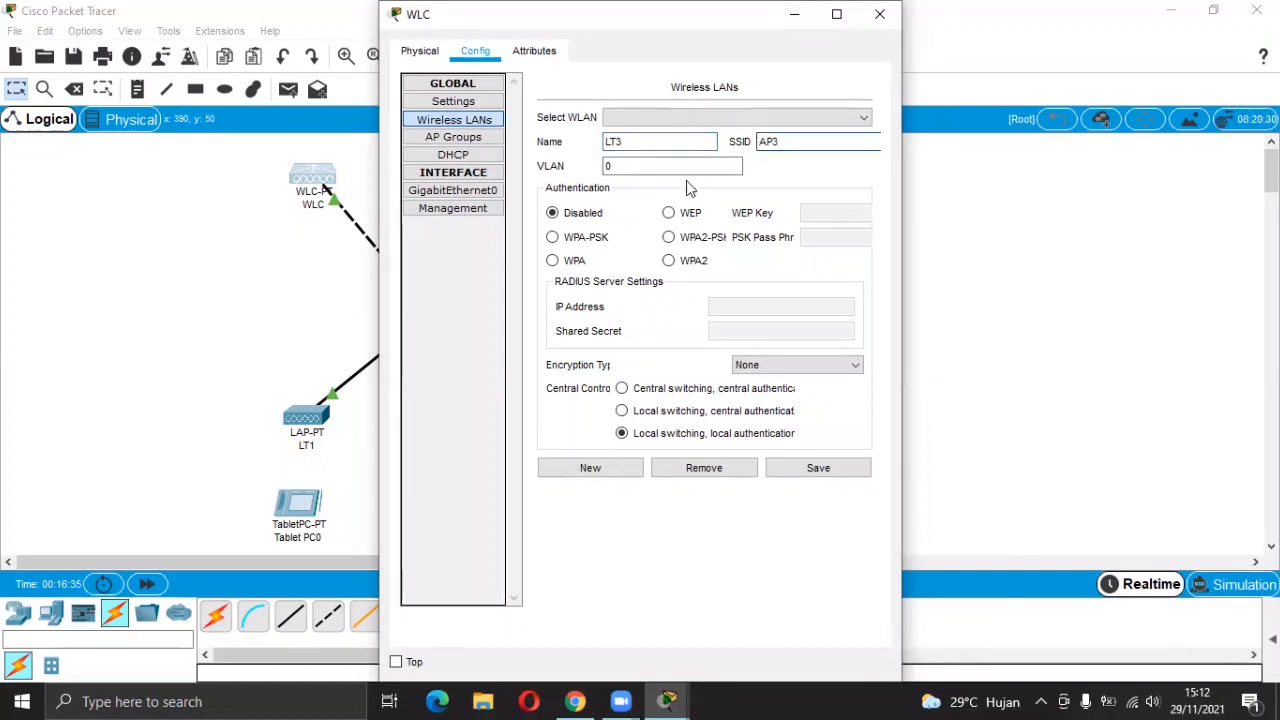
pyautogui.click(553, 261)
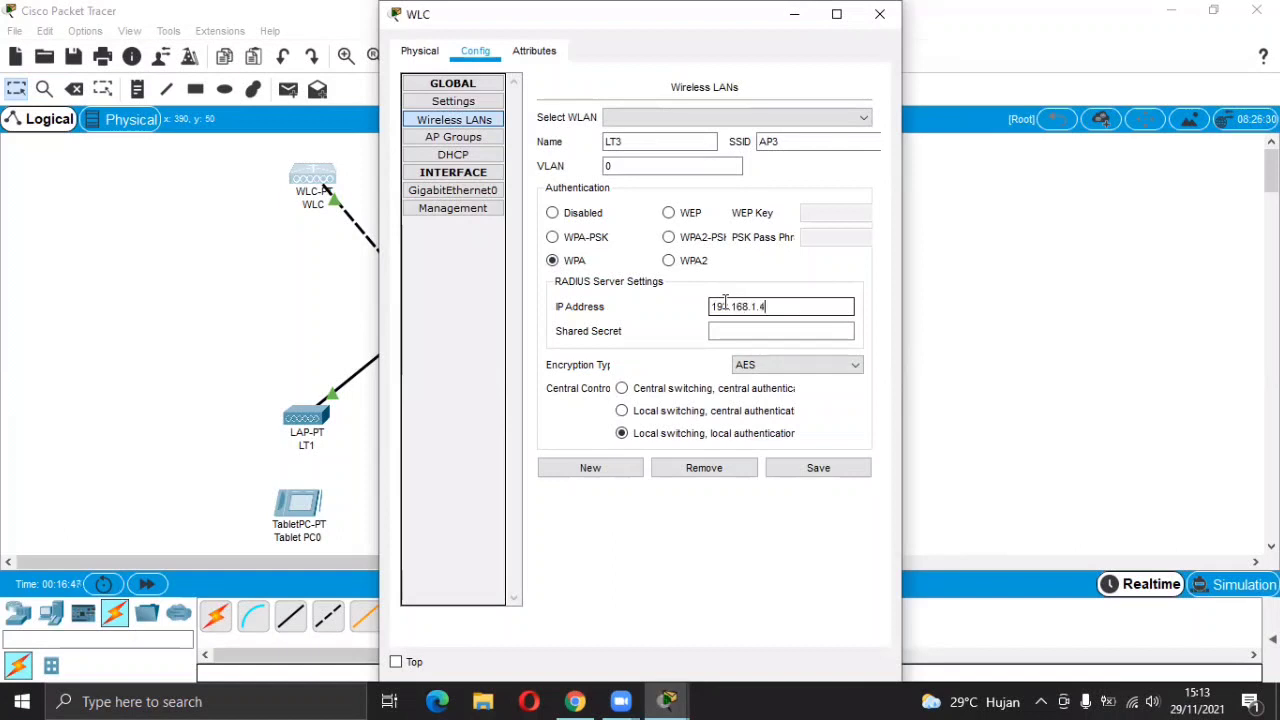
# Enter LT3's RADIUS shared secret, save the WLAN, and close the WLC settings.
pyautogui.click(738, 334)
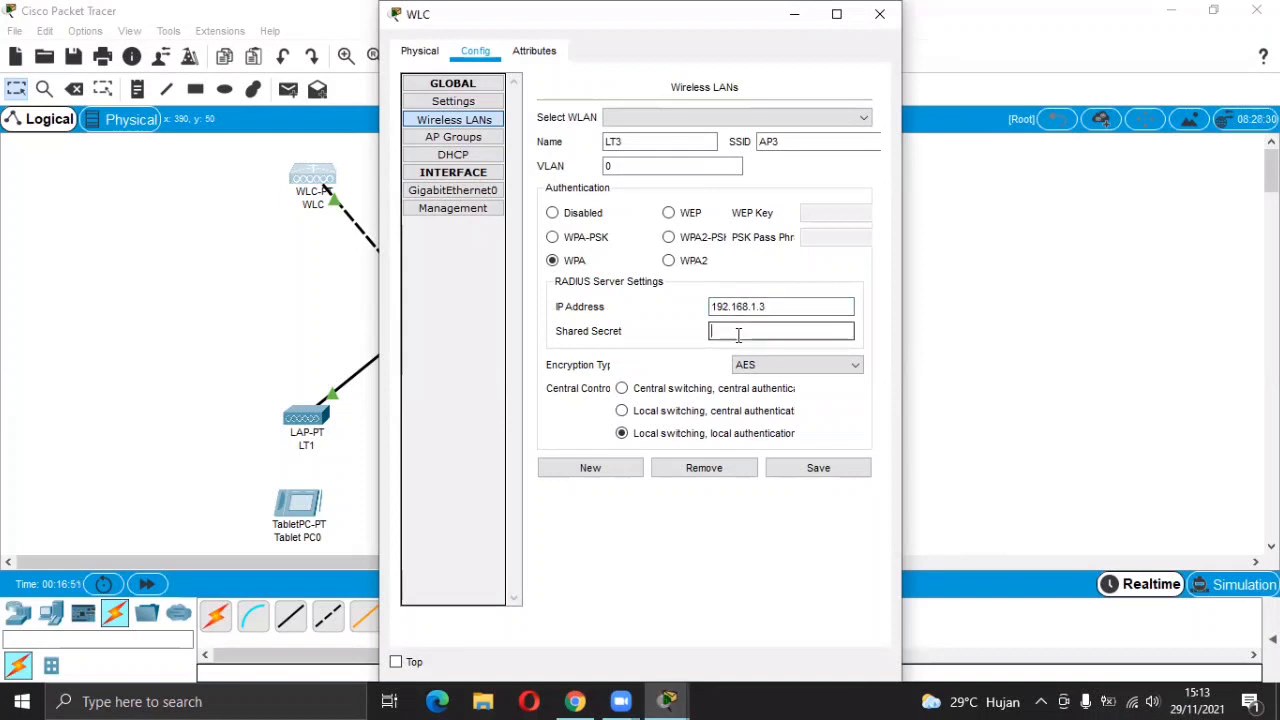
pyautogui.write('123')
pyautogui.click(801, 470)
pyautogui.click(801, 474)
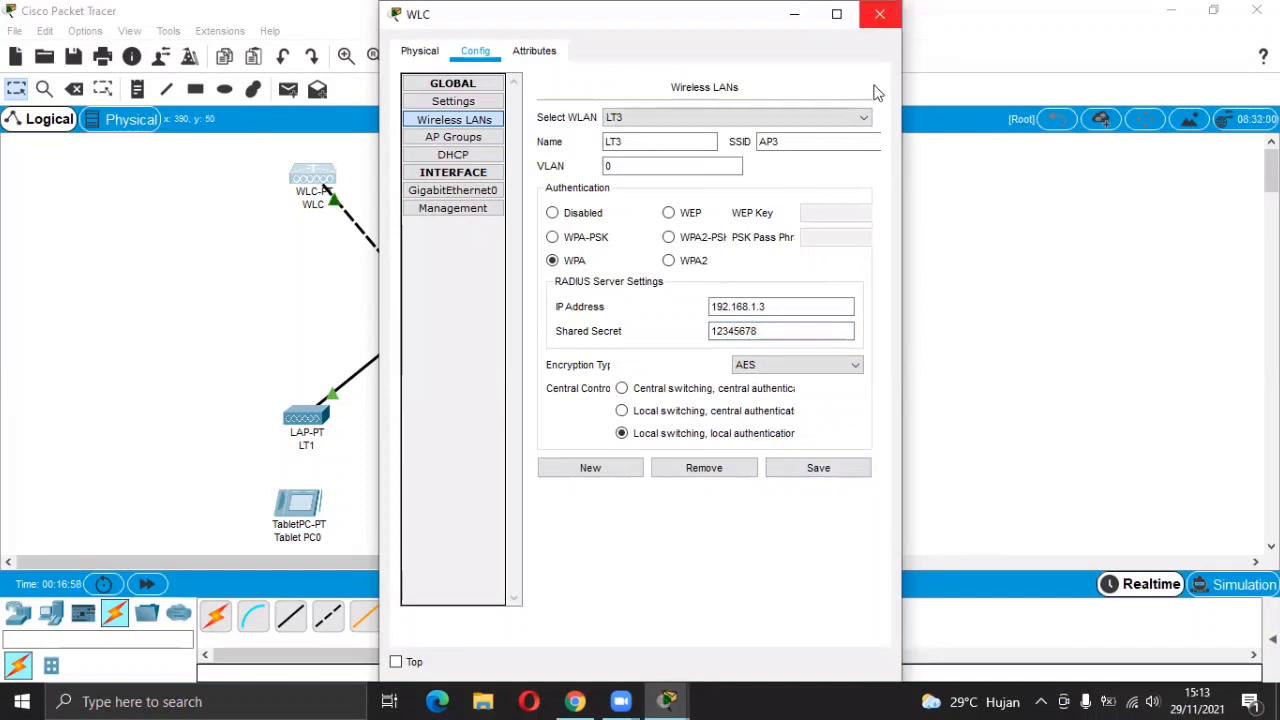
pyautogui.click(879, 14)
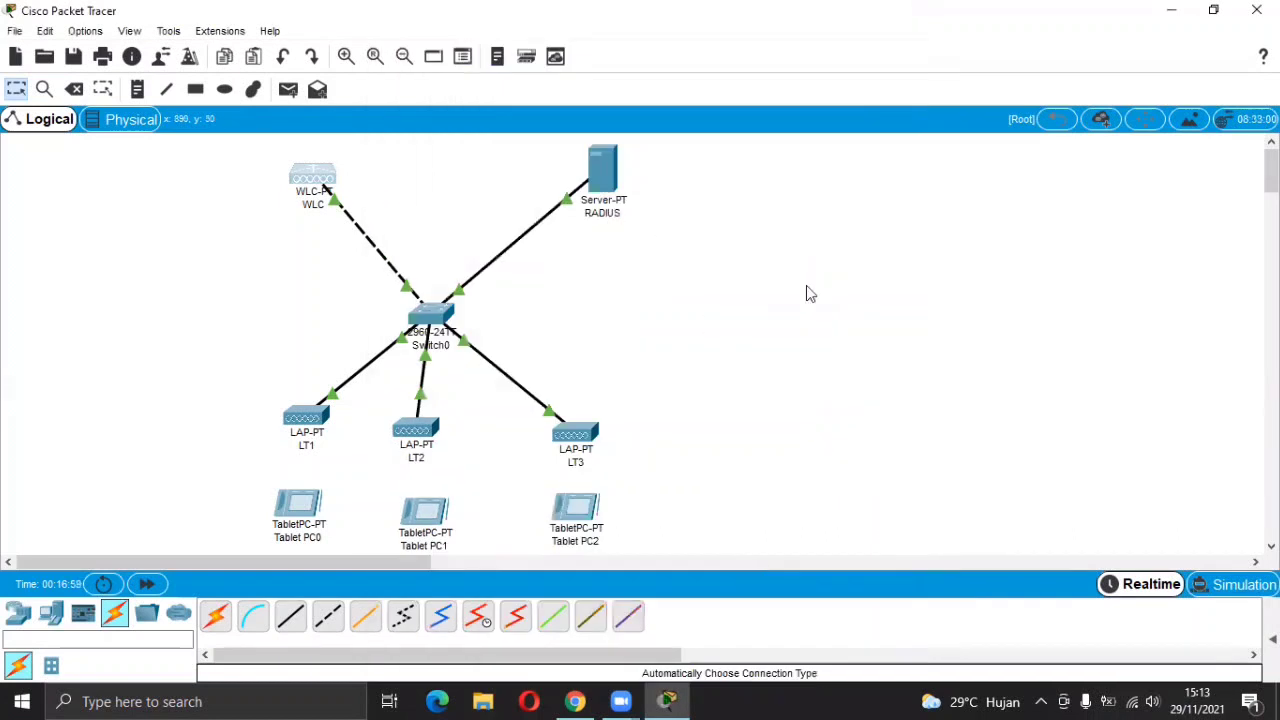
pyautogui.click(576, 701)
pyautogui.scroll(-6, 539, 476)
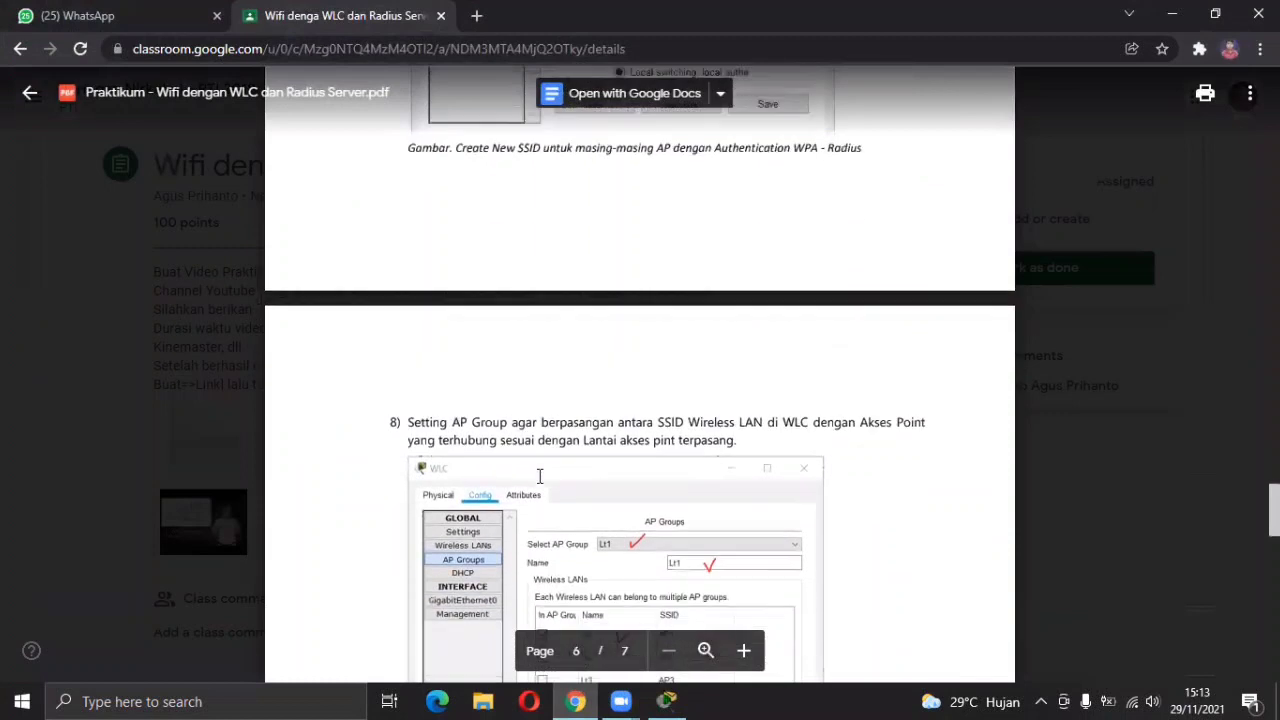
pyautogui.scroll(-1, 539, 476)
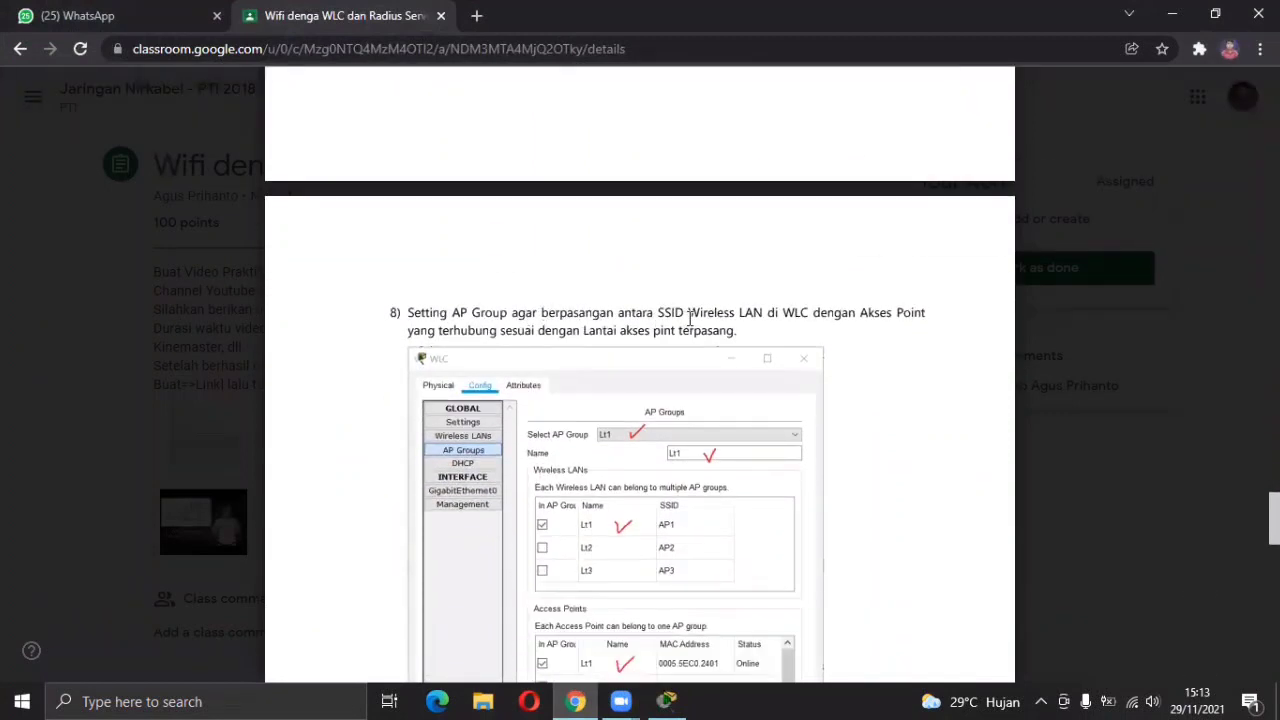
pyautogui.scroll(-1, 690, 318)
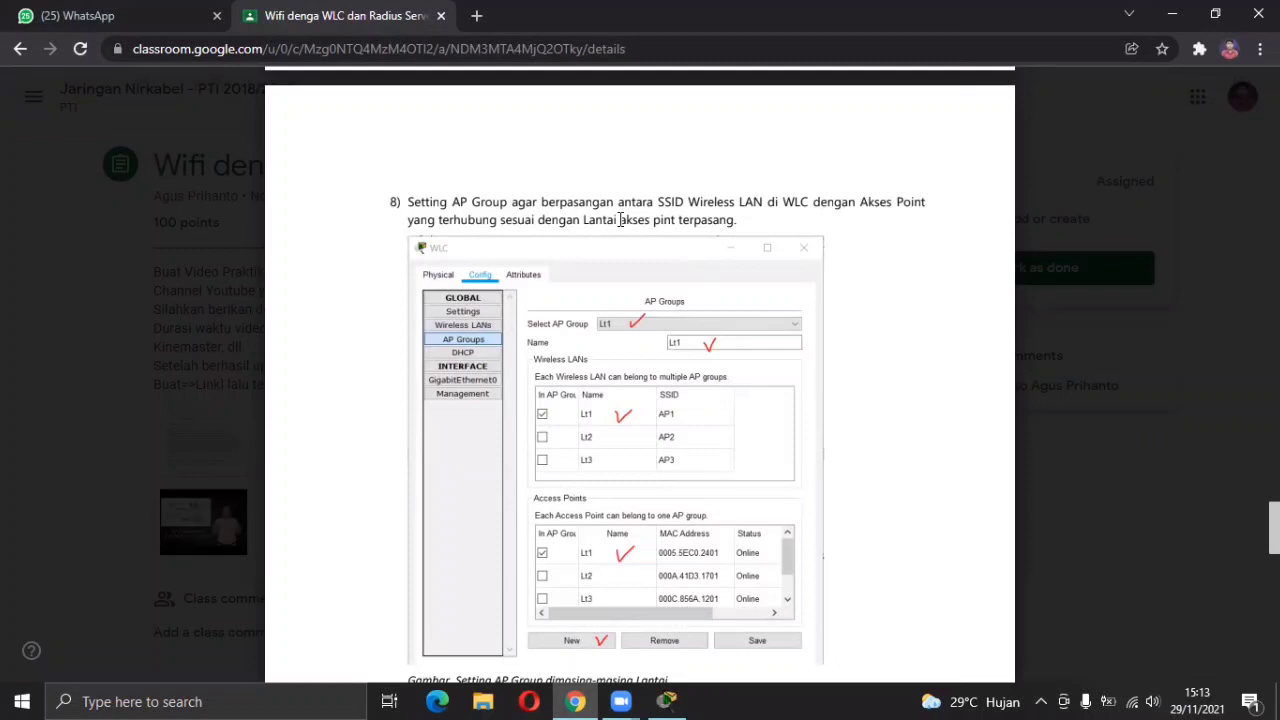
pyautogui.scroll(-1, 620, 219)
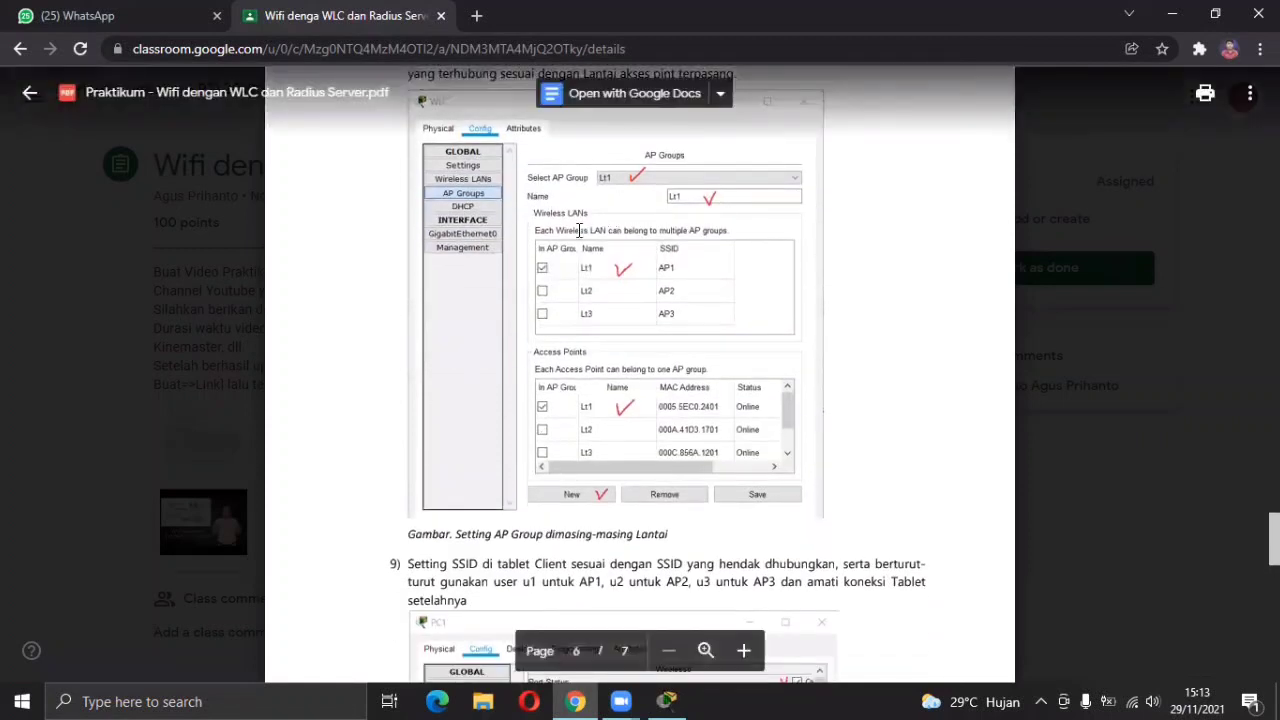
pyautogui.click(666, 700)
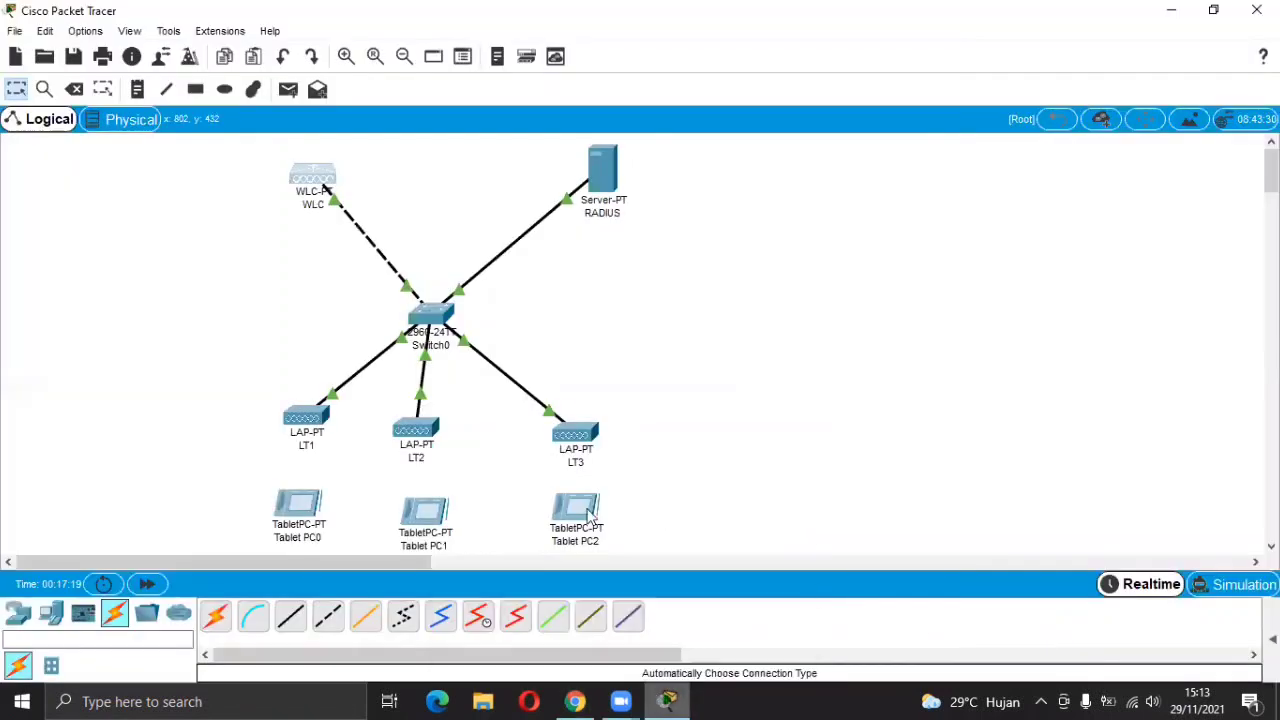
# Create AP group LT1 with wireless LAN LT1 and access point LT1.
pyautogui.click(324, 186)
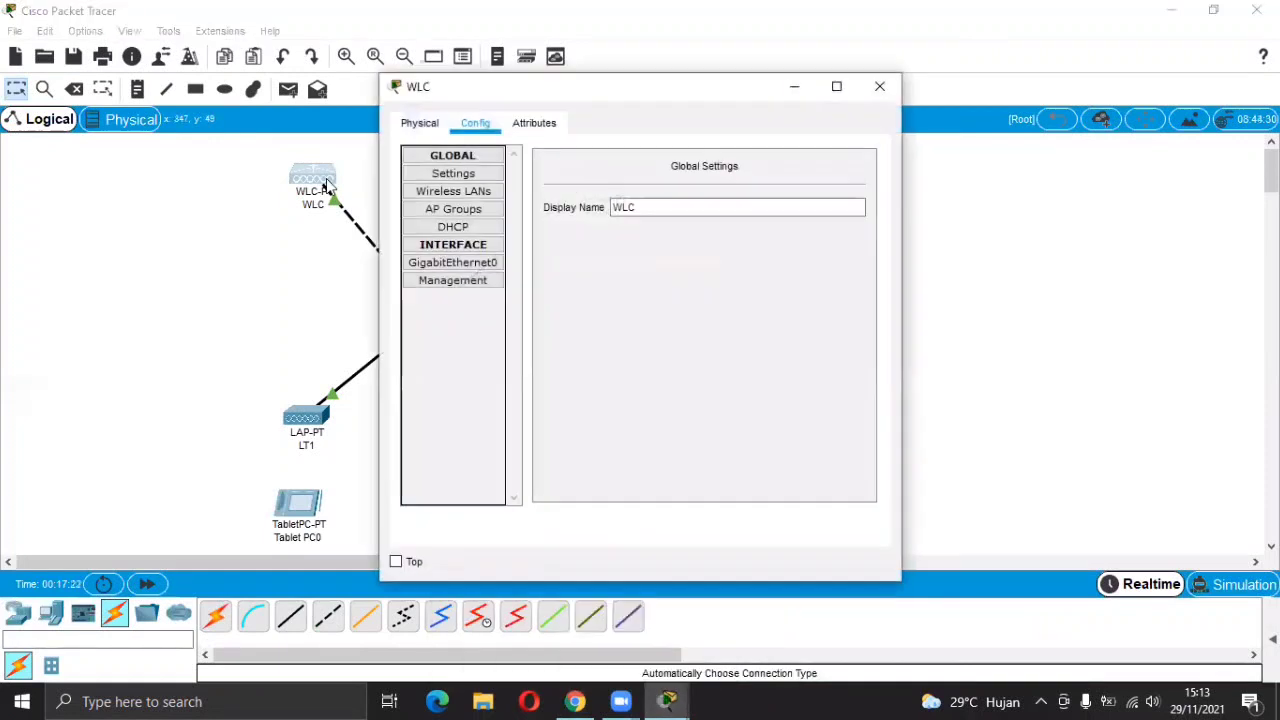
pyautogui.click(432, 214)
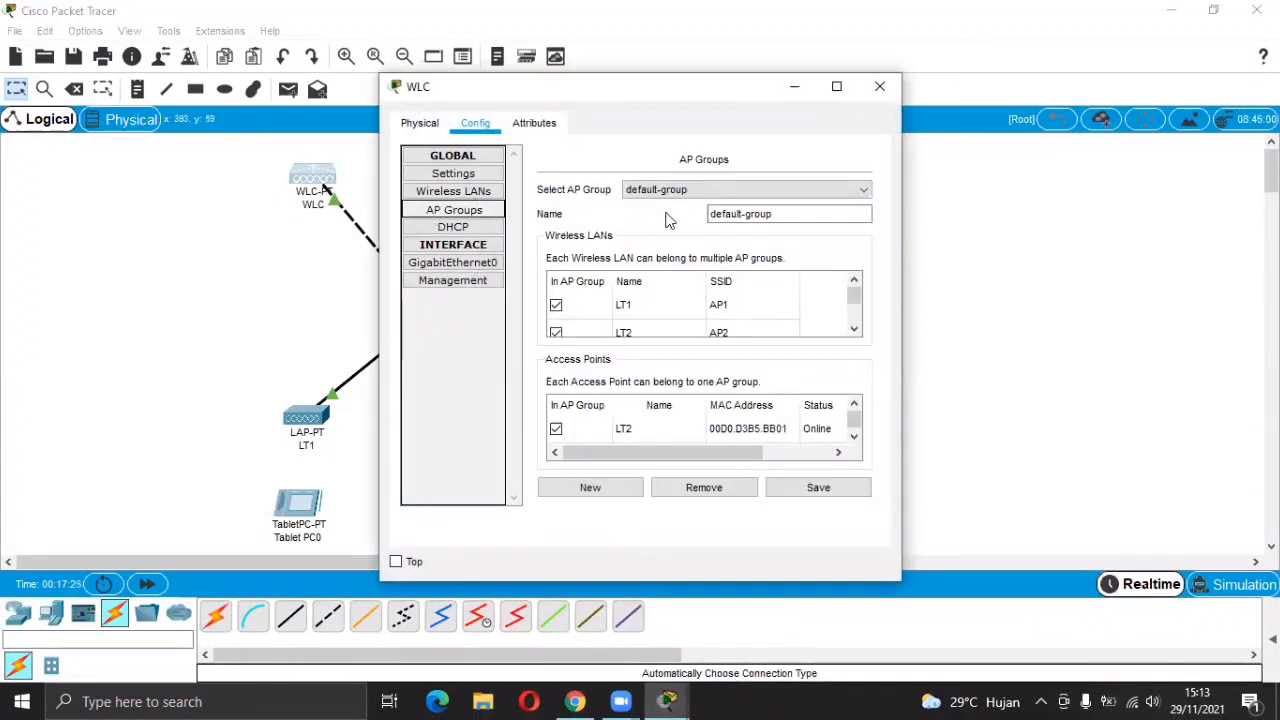
pyautogui.click(599, 492)
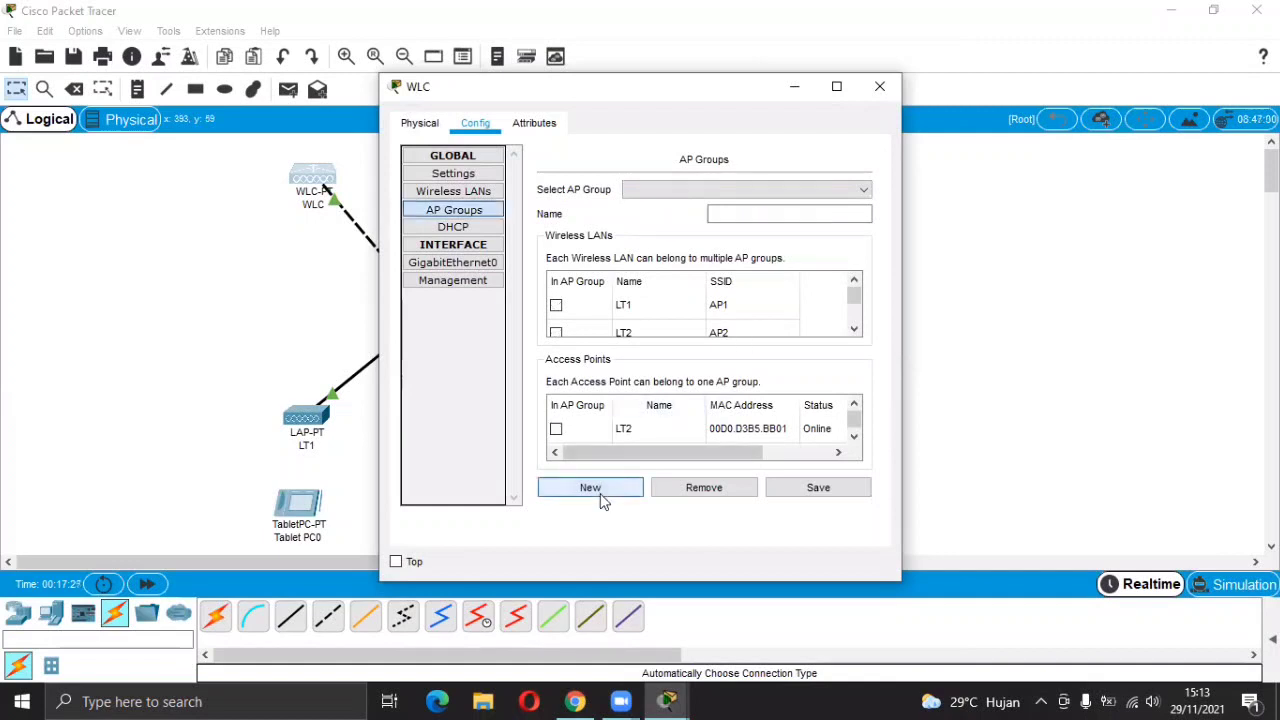
pyautogui.click(557, 305)
pyautogui.moveTo(581, 74); pyautogui.dragTo(581, 0)
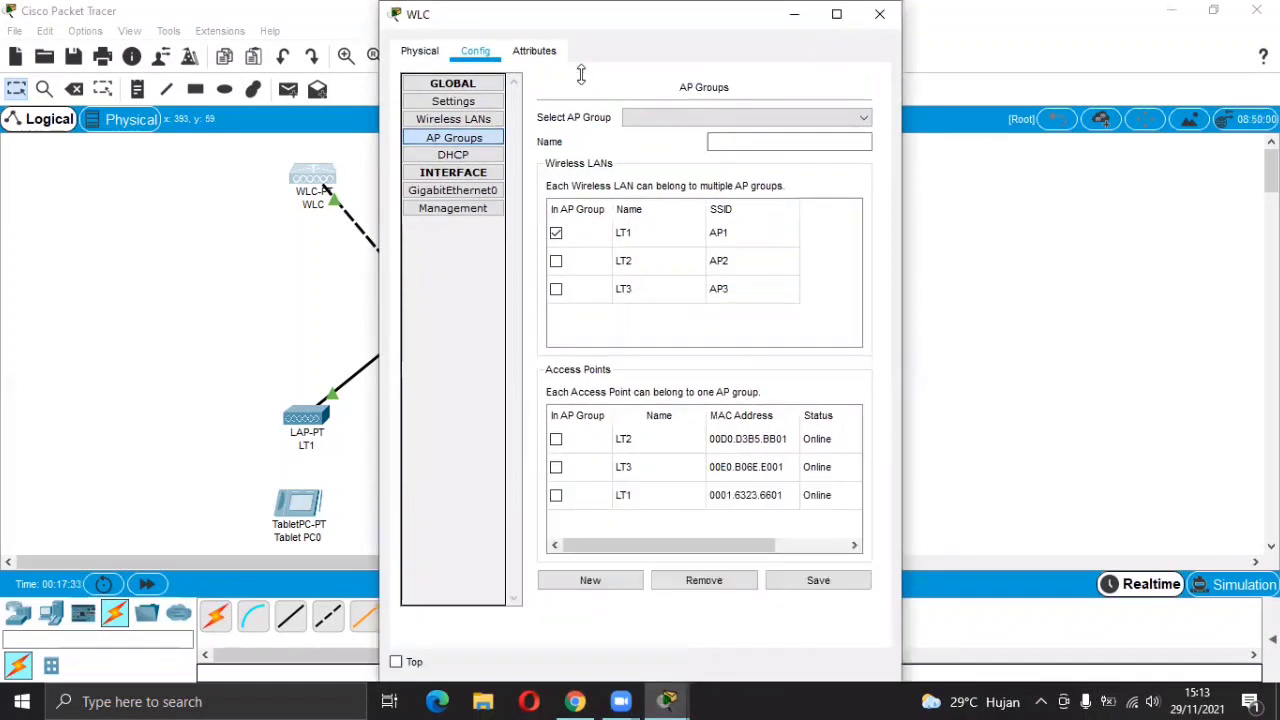
pyautogui.click(557, 496)
pyautogui.click(779, 142)
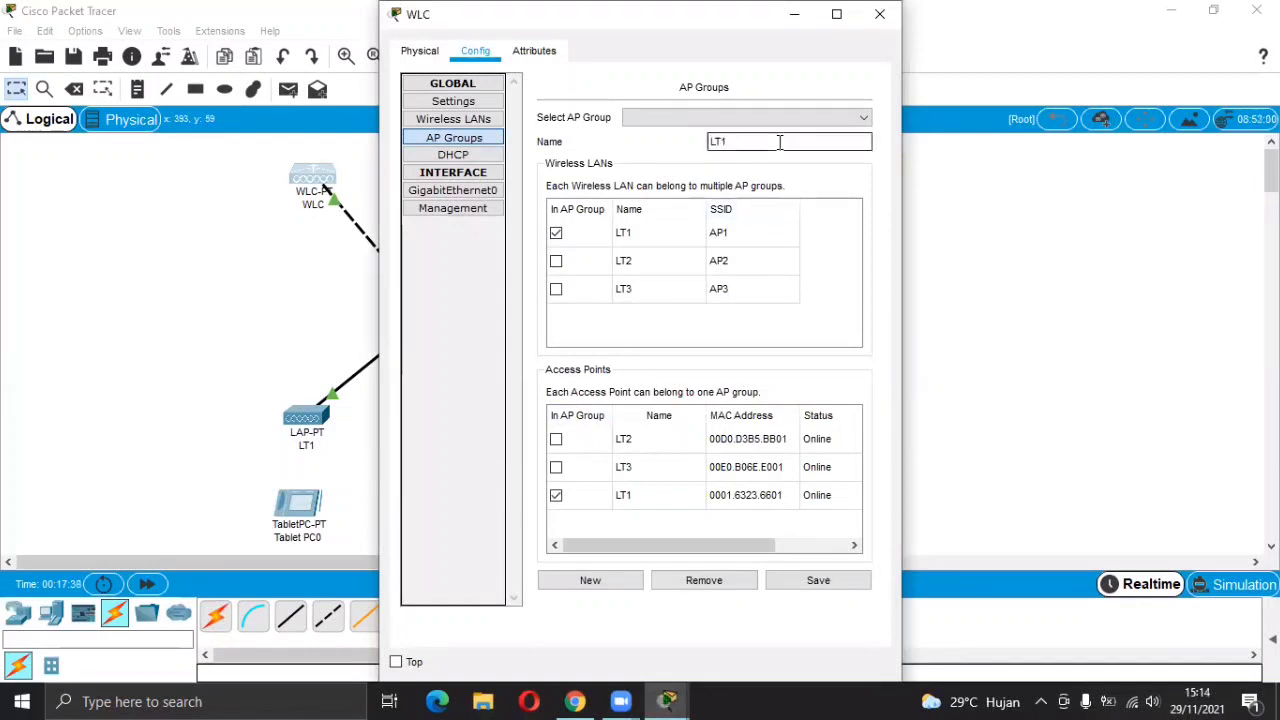
pyautogui.click(786, 583)
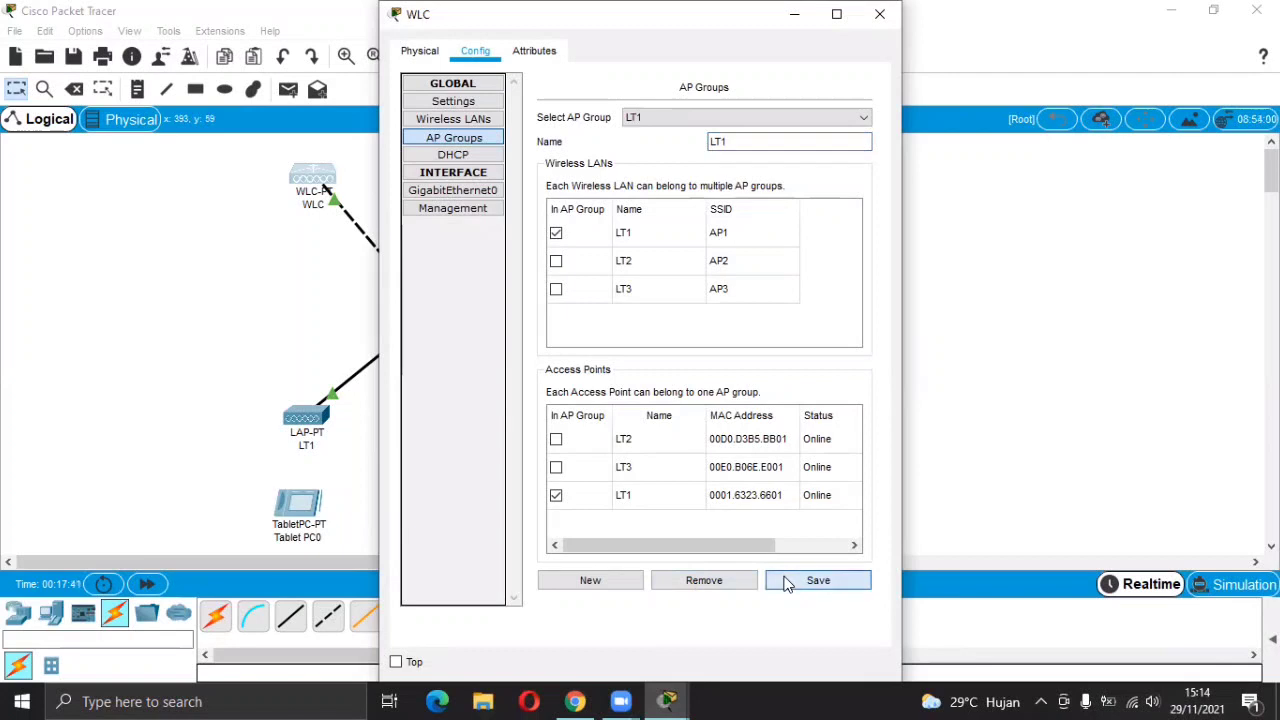
# Create AP group LT2 with wireless LAN LT2 and access point LT2.
pyautogui.click(588, 580)
pyautogui.click(759, 145)
pyautogui.click(759, 145)
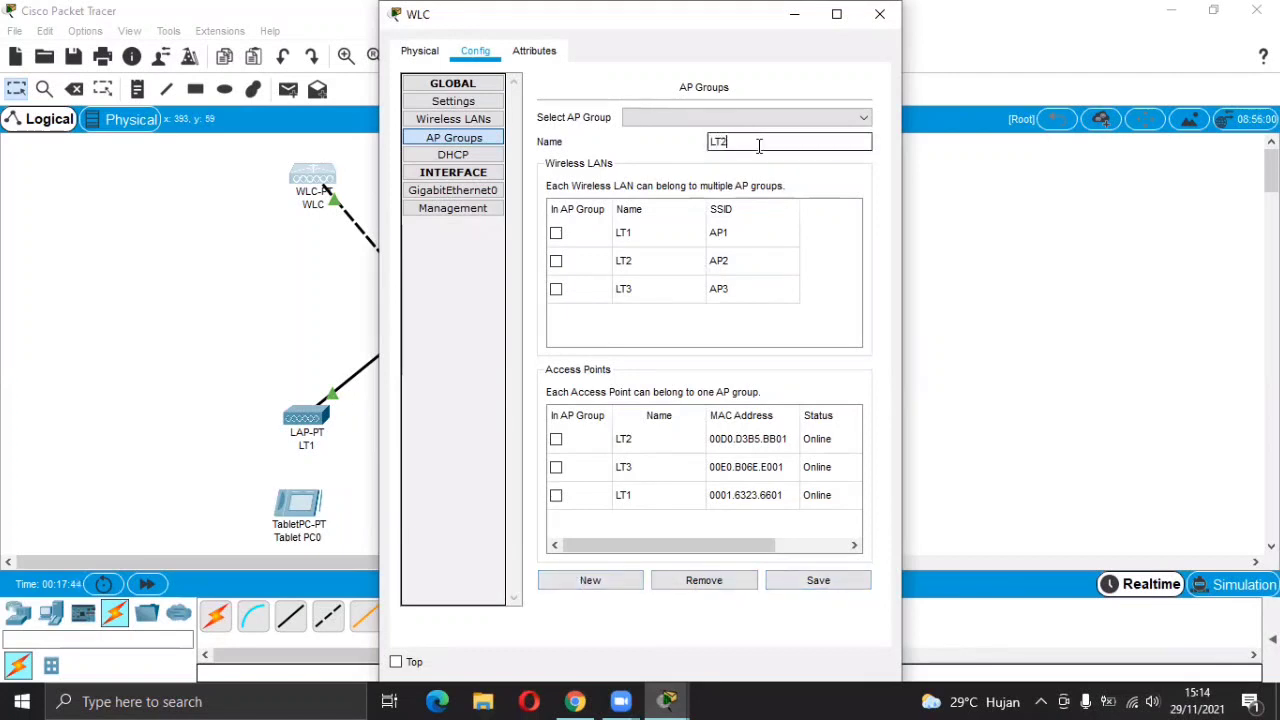
pyautogui.click(556, 260)
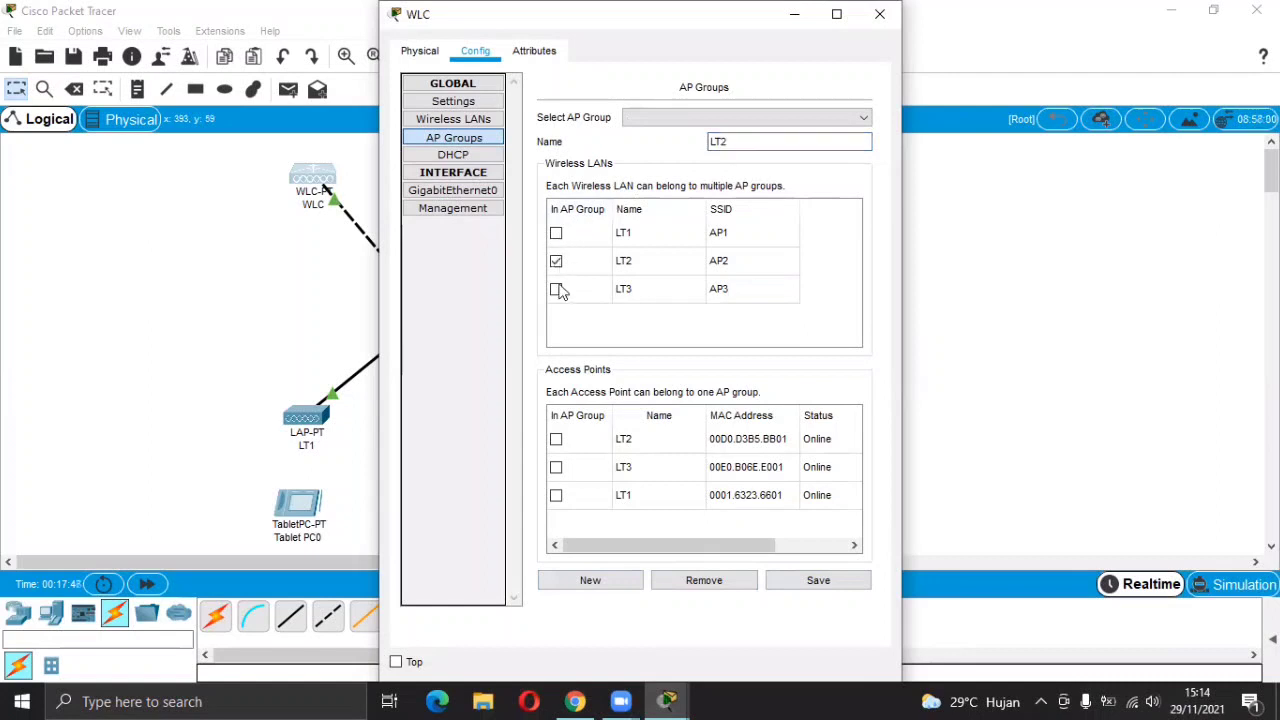
pyautogui.click(556, 439)
pyautogui.click(814, 580)
# Create AP group LT3 with wireless LAN LT3 and access point LT3, then close the WLC.
pyautogui.click(597, 580)
pyautogui.click(751, 142)
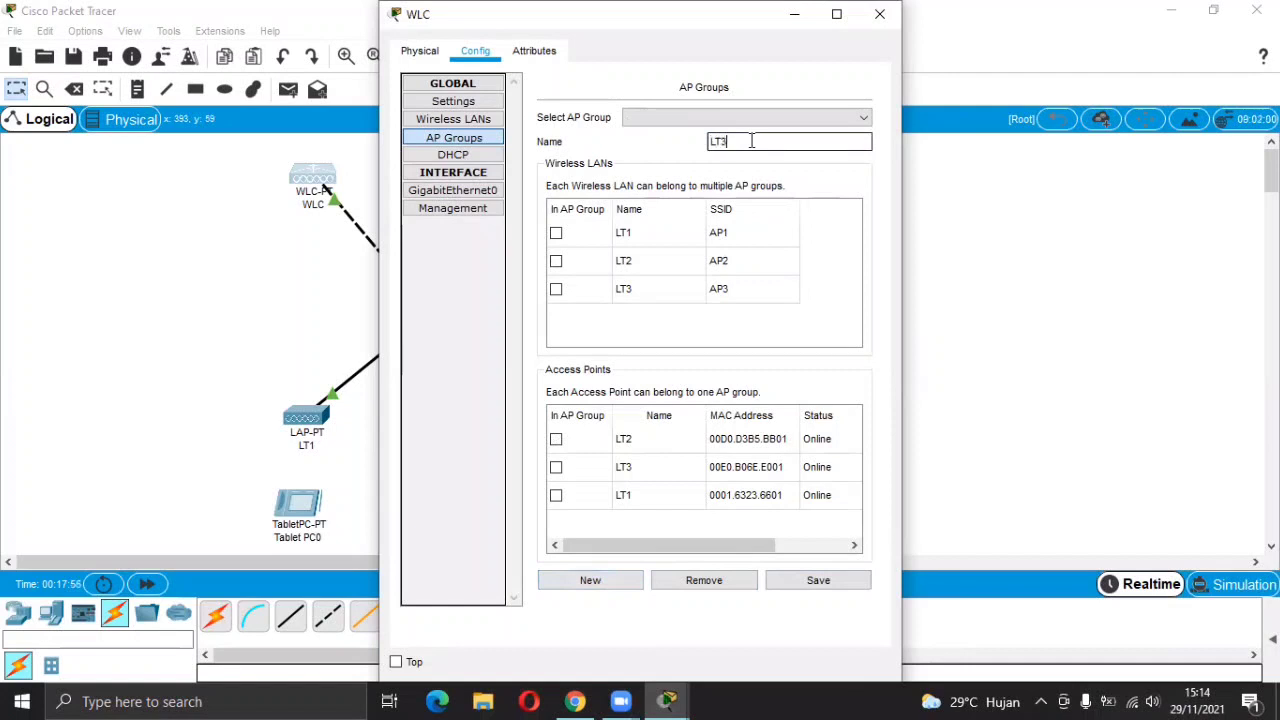
pyautogui.click(556, 289)
pyautogui.click(558, 468)
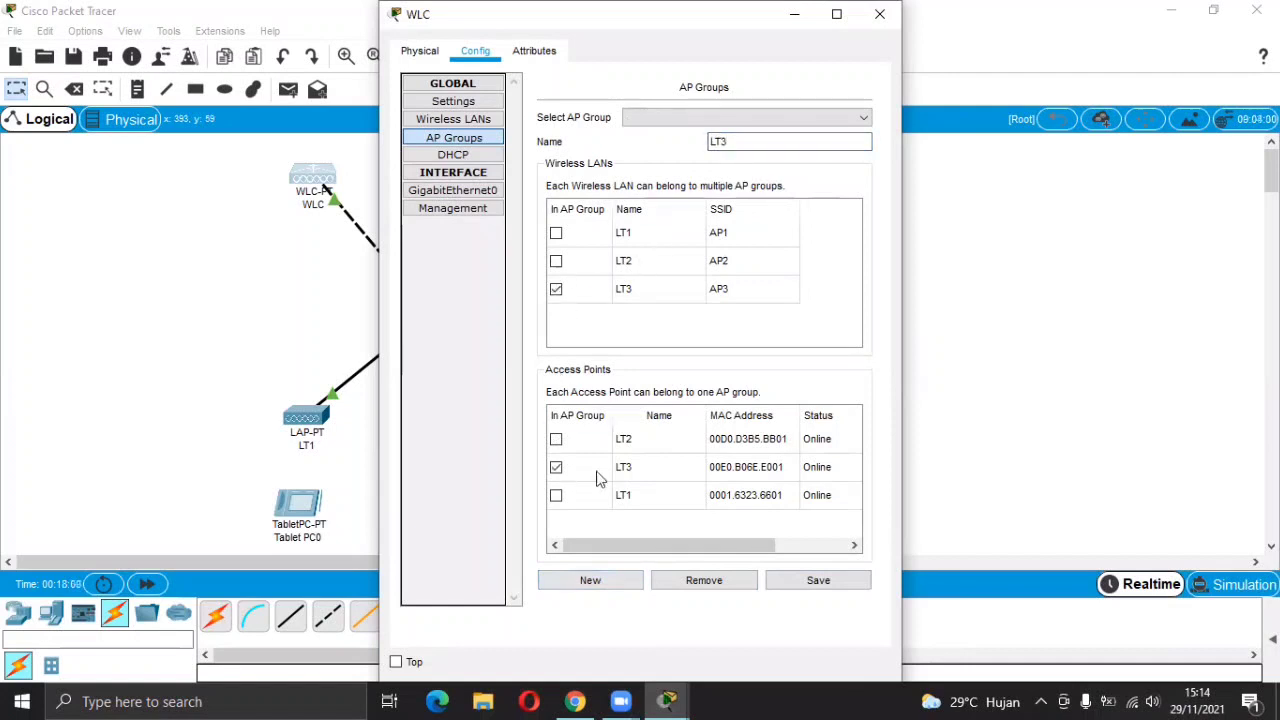
pyautogui.click(803, 584)
pyautogui.click(879, 14)
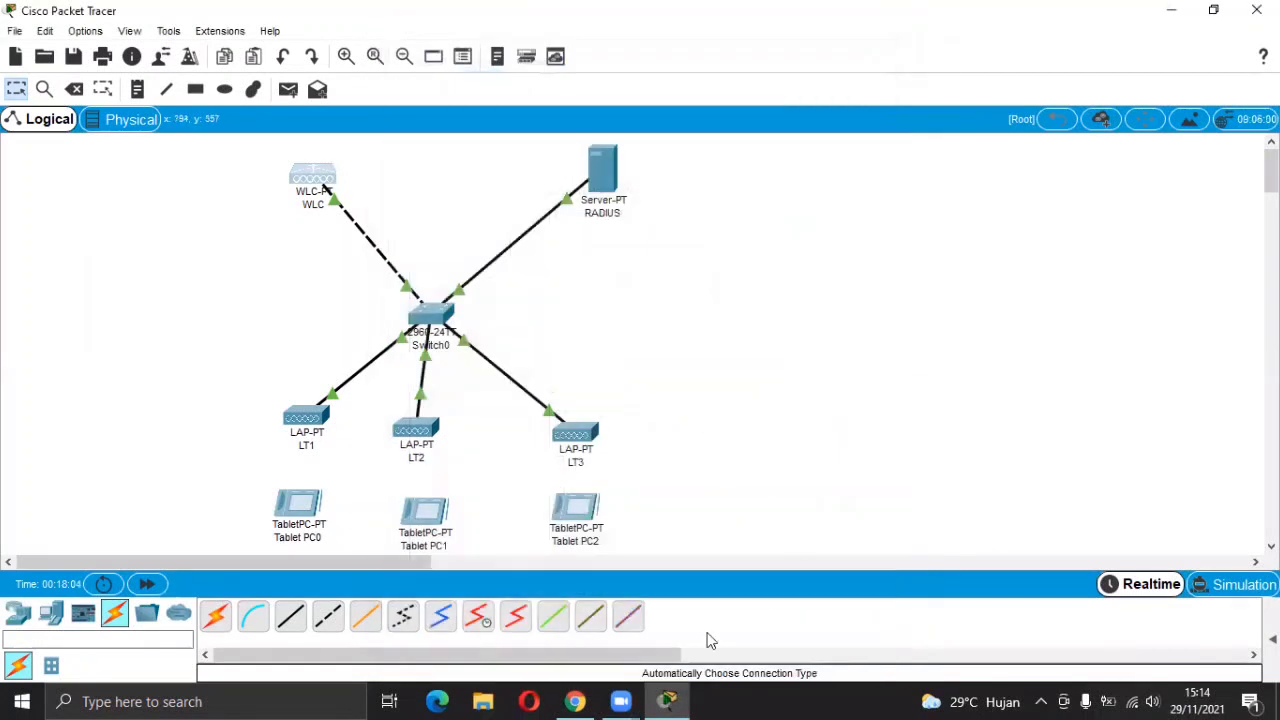
# Read handout step 9 on tablet SSIDs AP1–AP3 with WPA users u1–u3, then return to Packet Tracer.
pyautogui.click(576, 700)
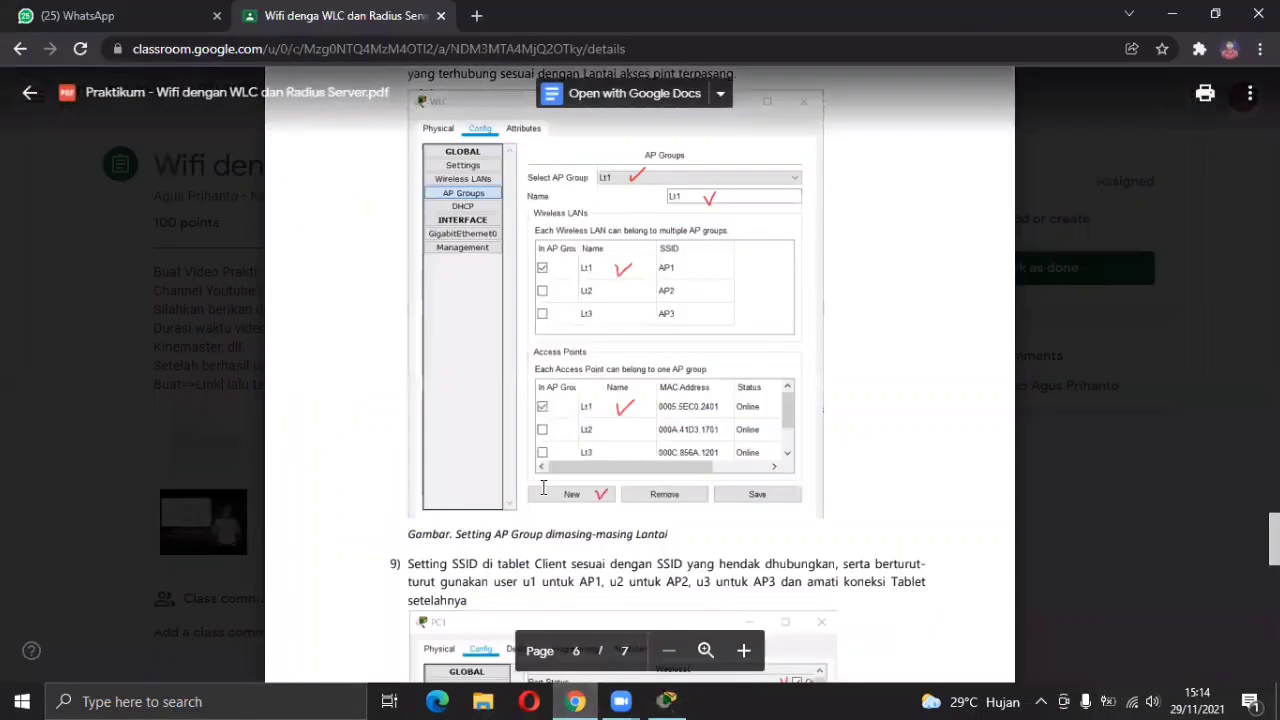
pyautogui.scroll(-5, 543, 487)
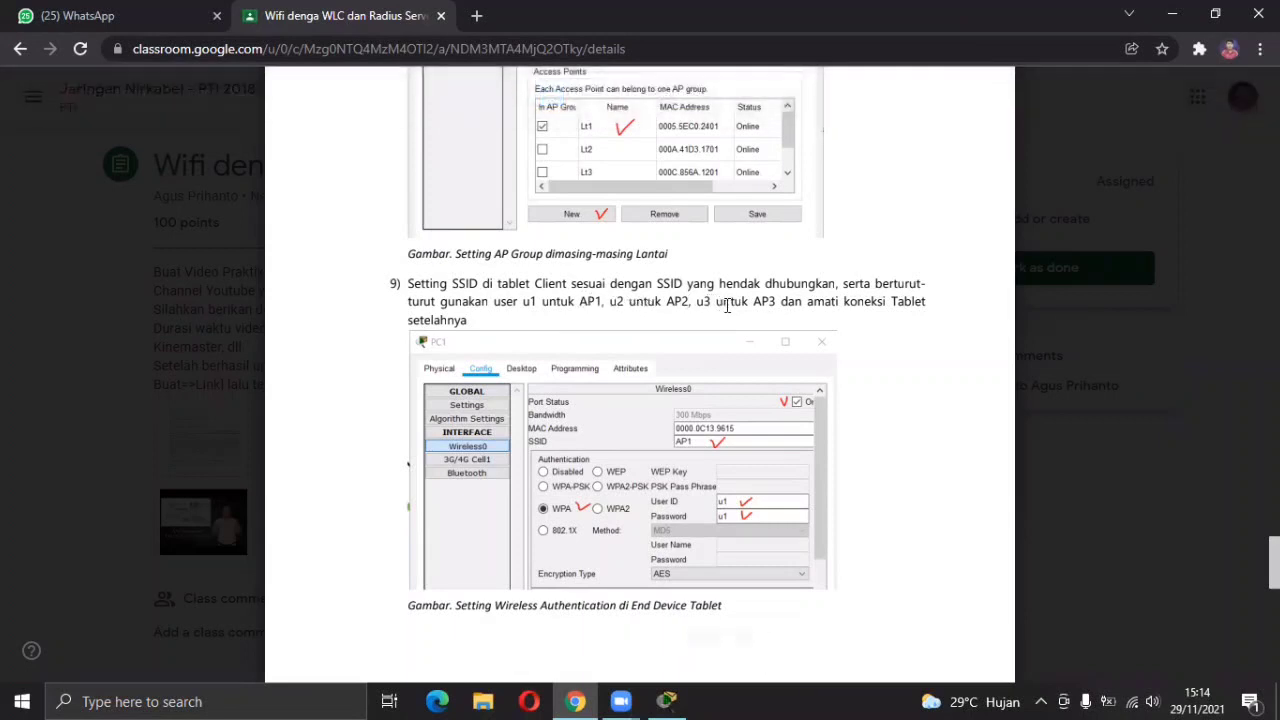
pyautogui.scroll(-1, 760, 310)
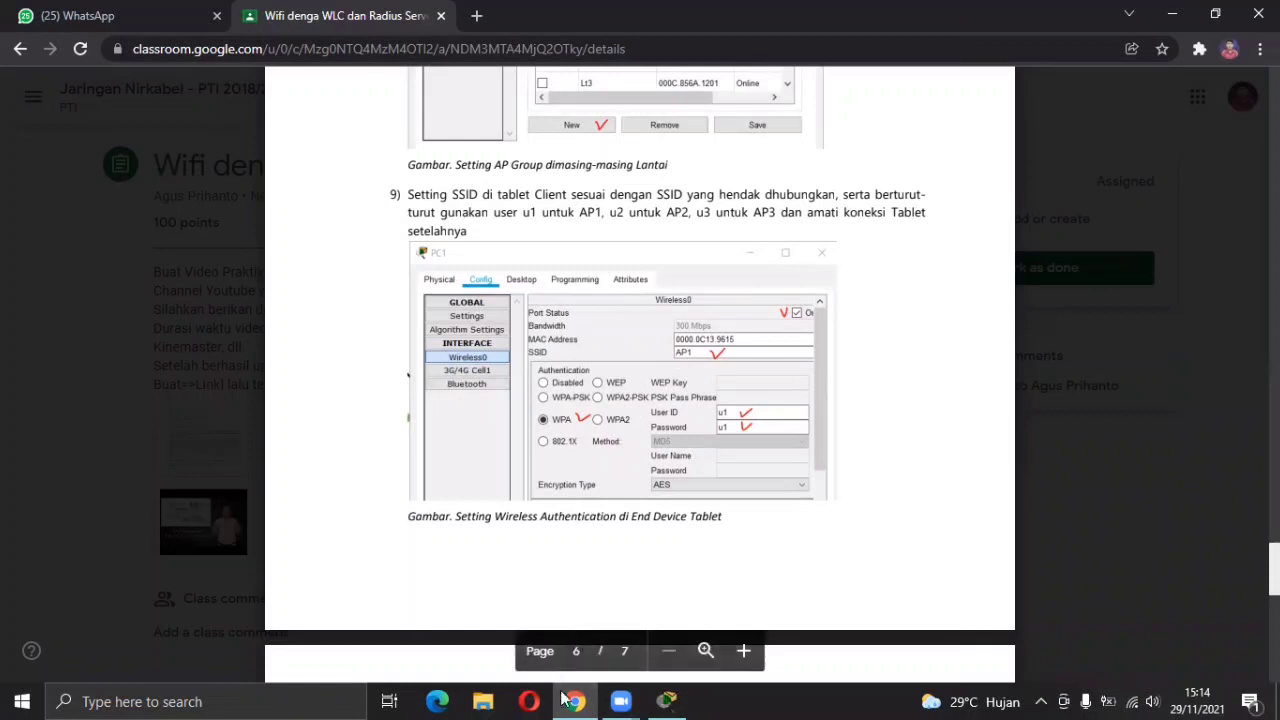
pyautogui.moveTo(655, 698)
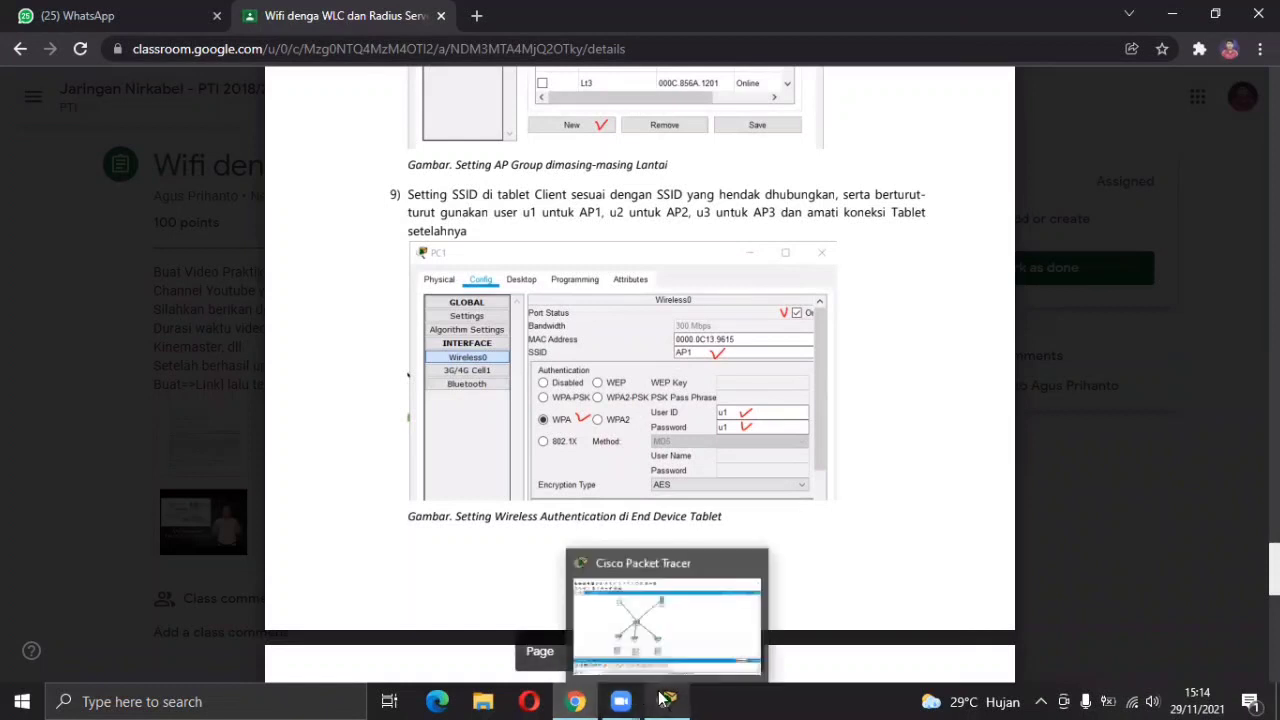
pyautogui.click(578, 620)
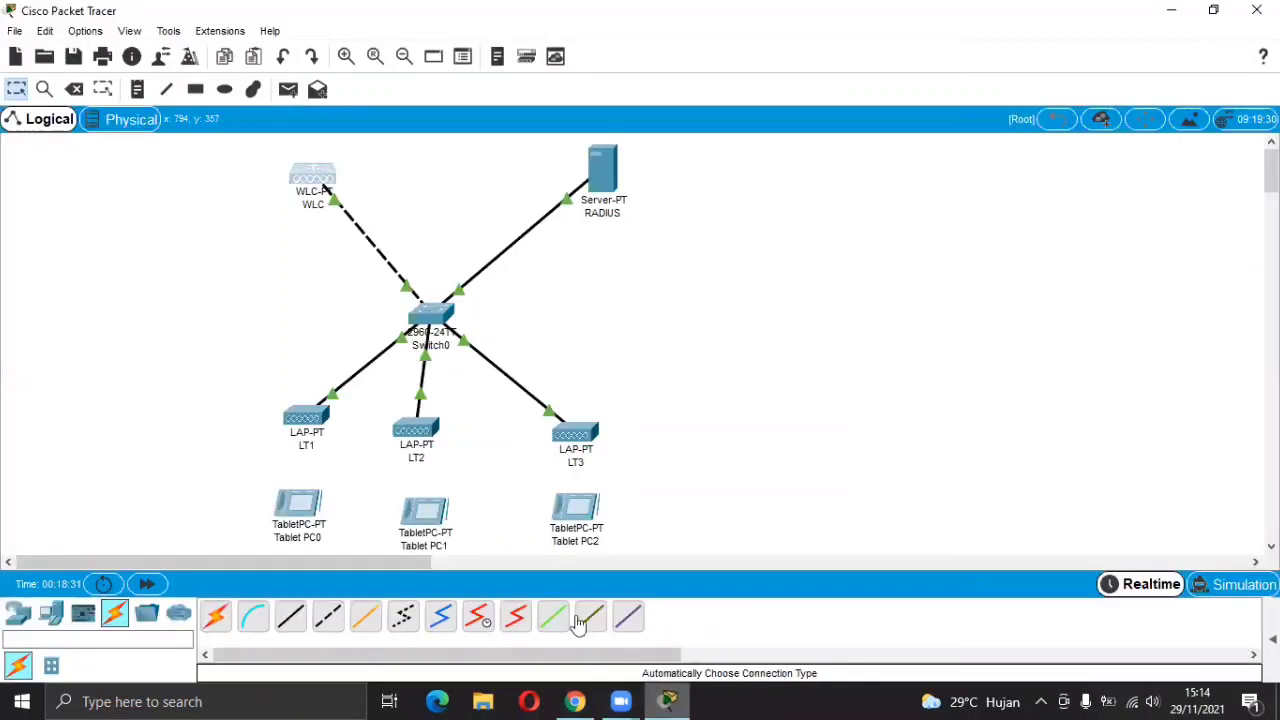
# Set Tablet PC0's Wireless0 to SSID AP1 with WPA, user u1 and its password.
pyautogui.click(310, 500)
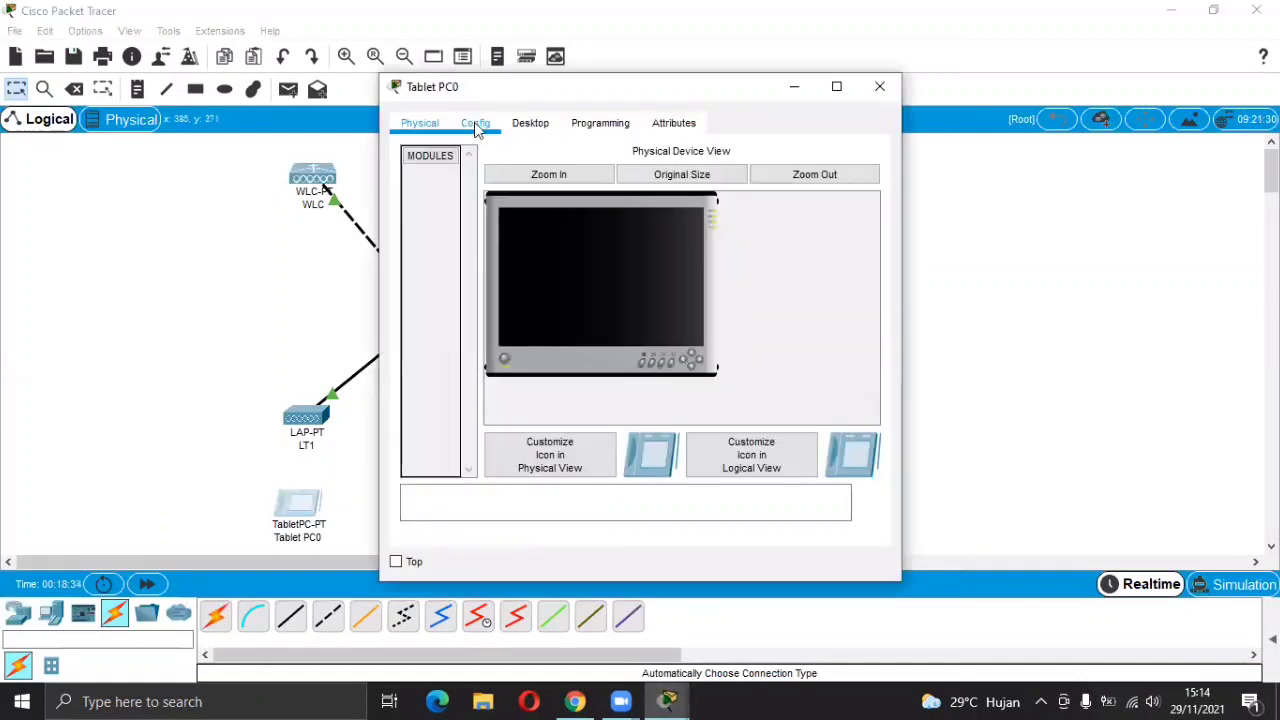
pyautogui.click(475, 122)
pyautogui.click(458, 227)
pyautogui.press('BackSpace')
pyautogui.press('BackSpace')
pyautogui.press('BackSpace')
pyautogui.press('BackSpace')
pyautogui.press('BackSpace')
pyautogui.press('BackSpace')
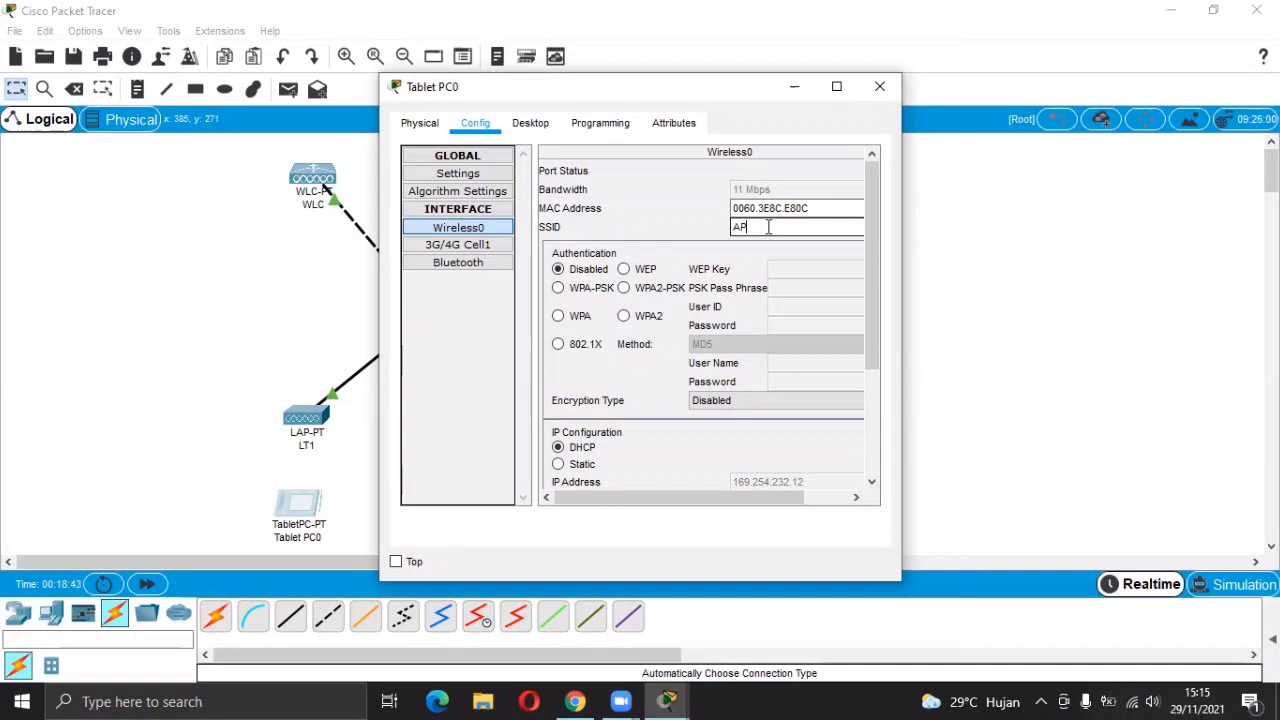
pyautogui.click(562, 317)
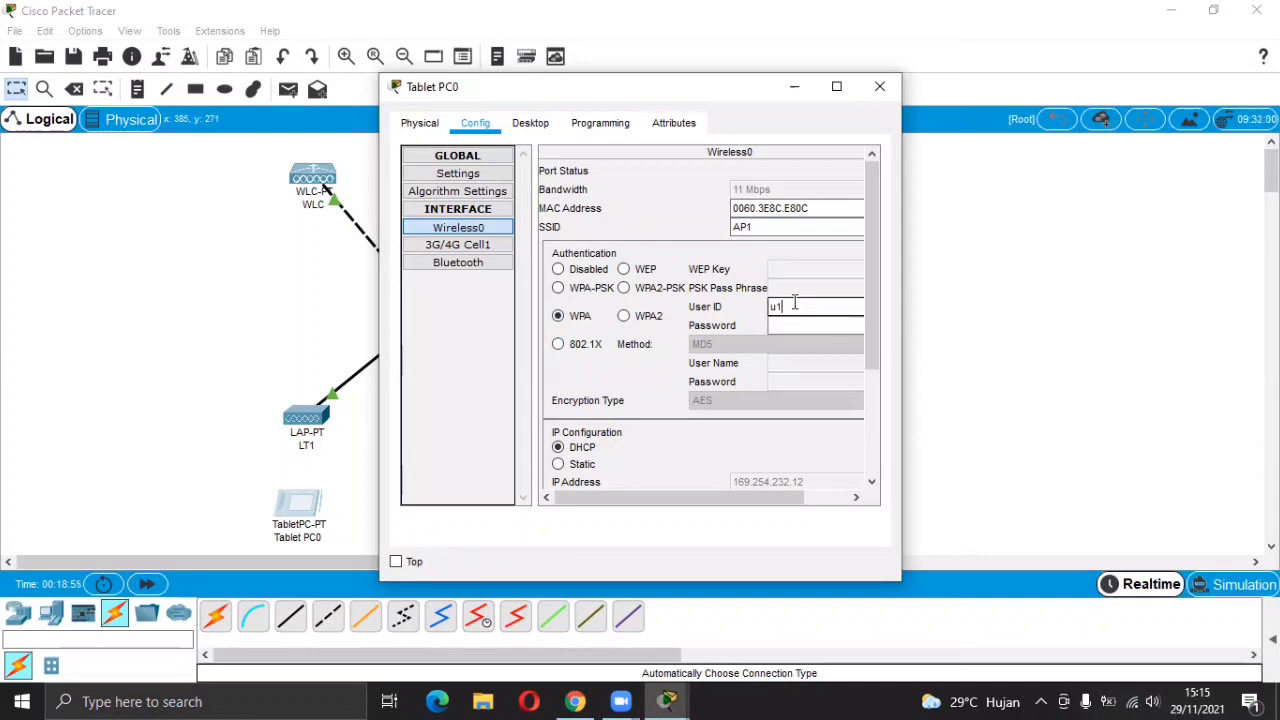
pyautogui.click(790, 324)
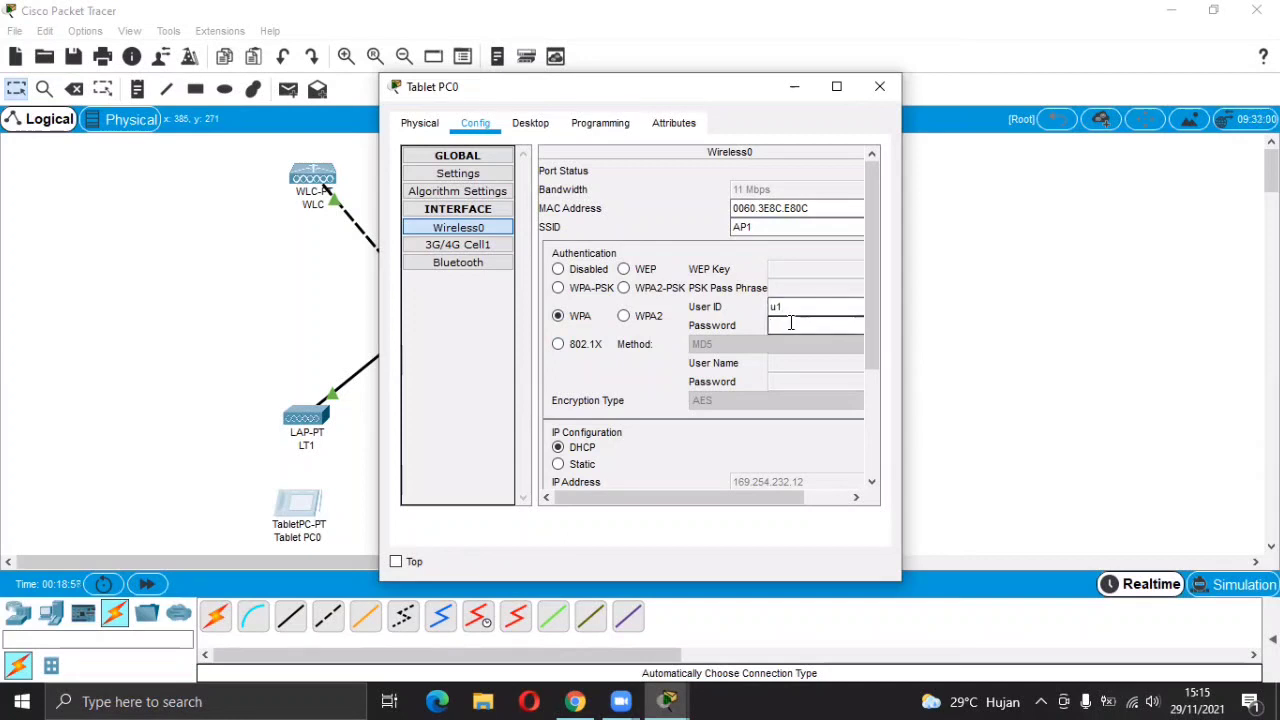
pyautogui.write('u1')
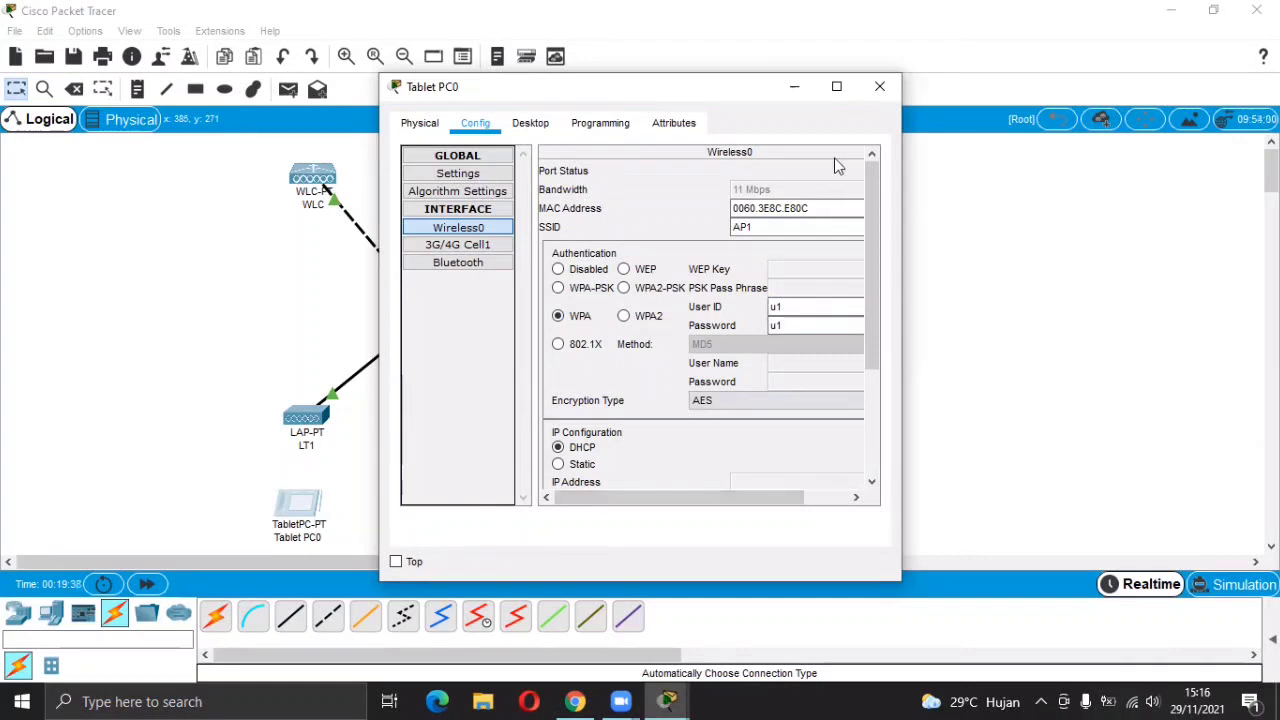
pyautogui.click(879, 88)
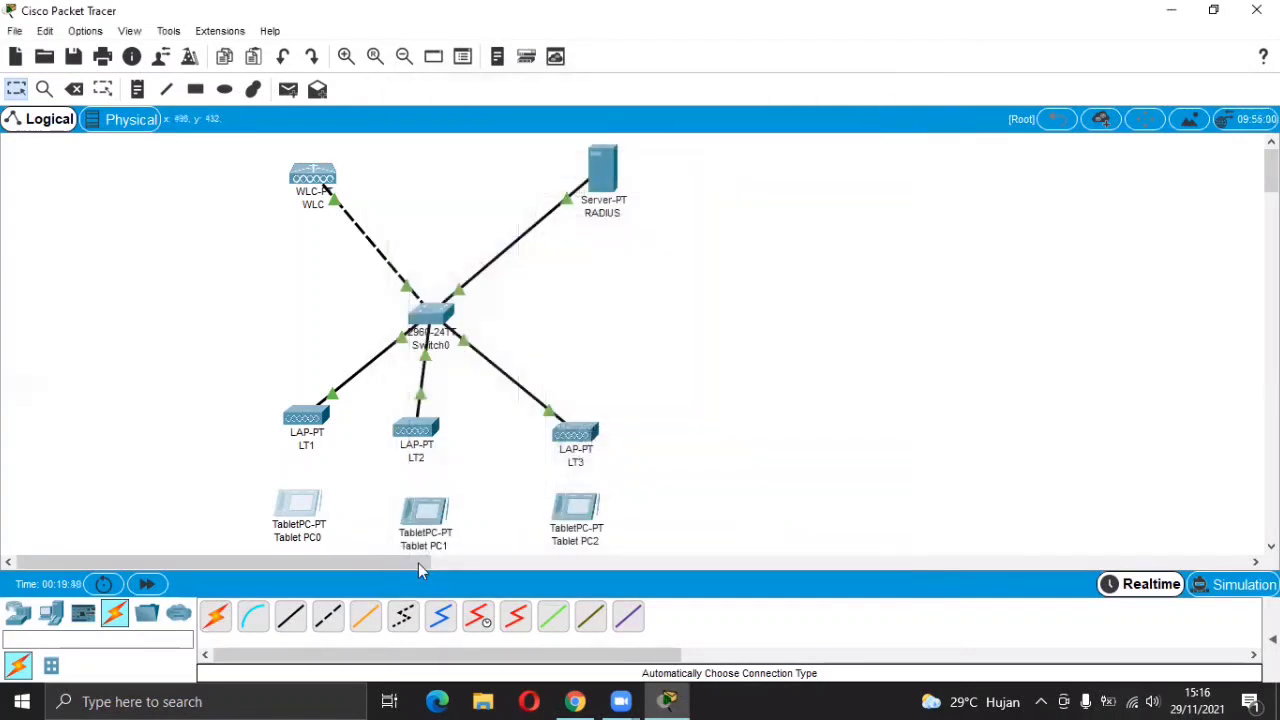
# On Tablet PC1's Wireless0, set SSID AP2 and WPA authentication with user u2 and its password.
pyautogui.click(420, 527)
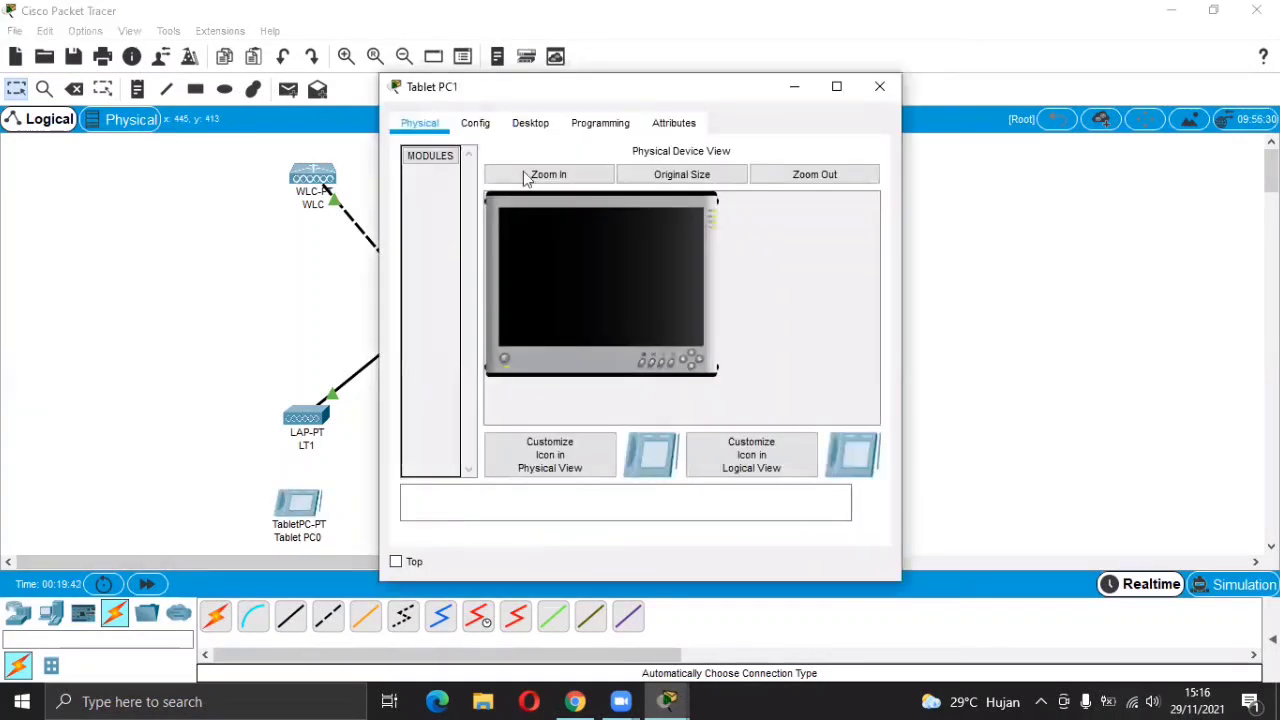
pyautogui.click(482, 128)
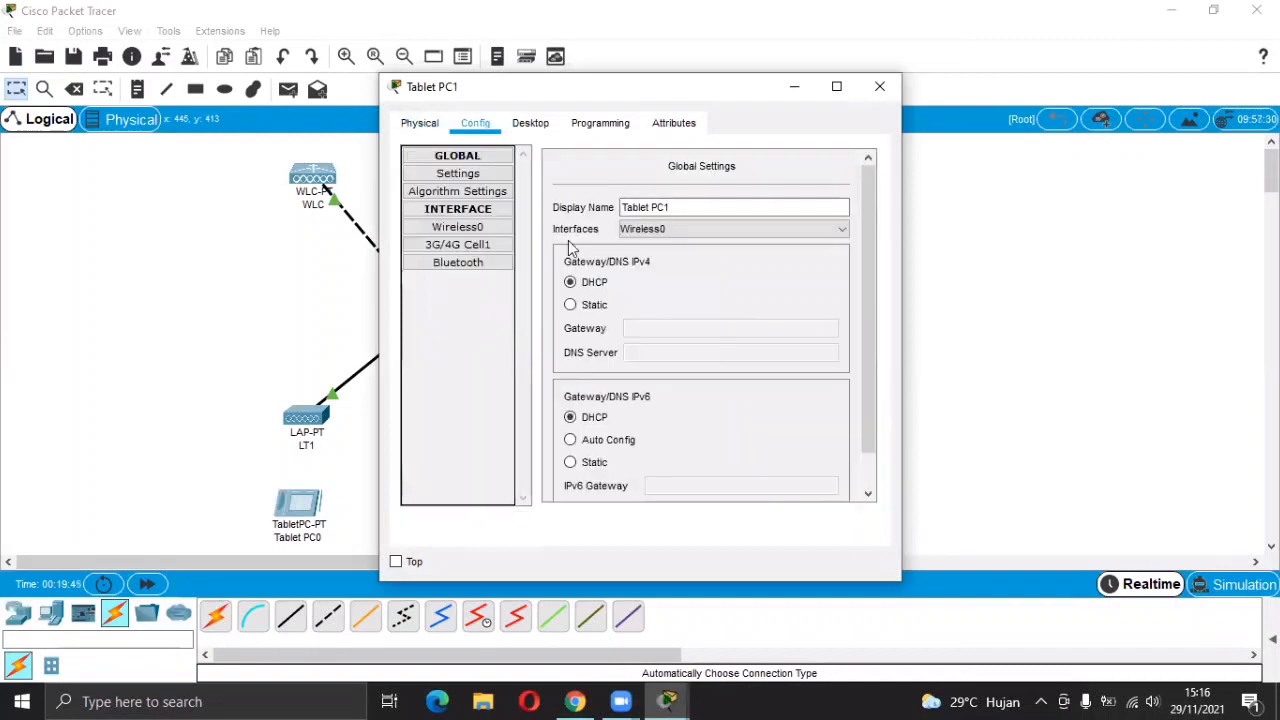
pyautogui.click(490, 233)
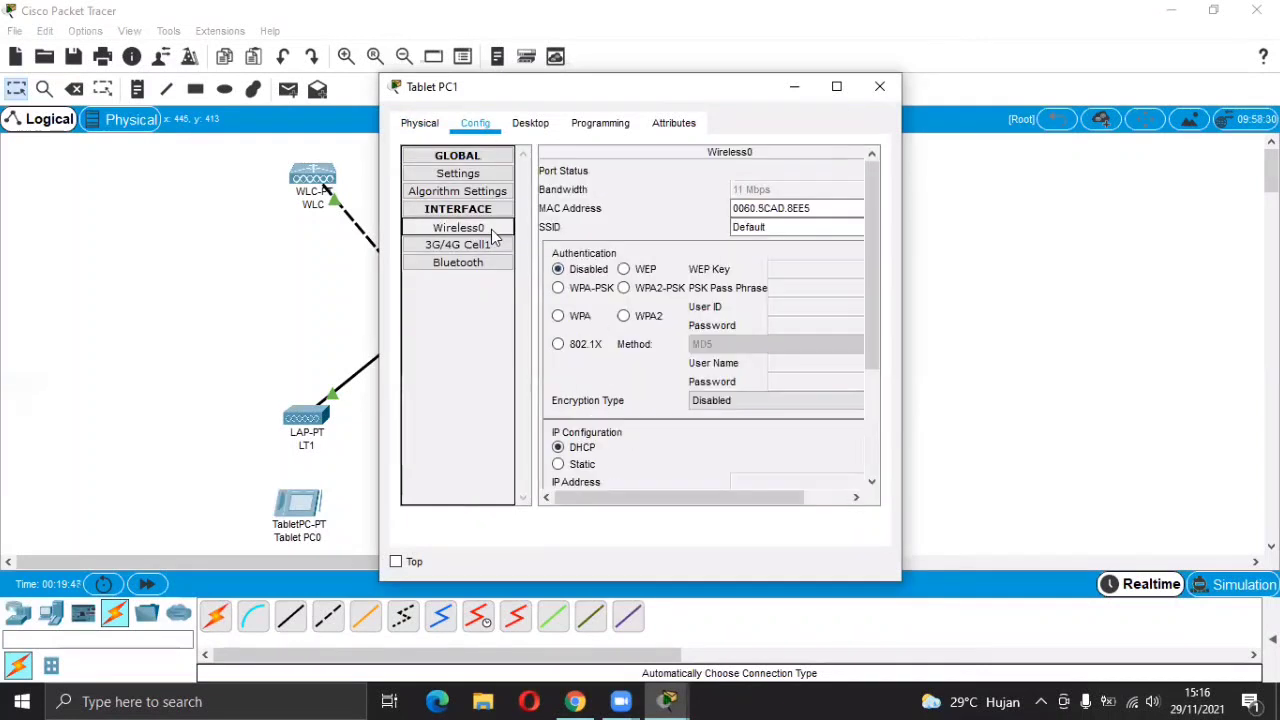
pyautogui.click(803, 231)
pyautogui.press('BackSpace')
pyautogui.press('BackSpace')
pyautogui.press('BackSpace')
pyautogui.press('BackSpace')
pyautogui.press('BackSpace')
pyautogui.press('BackSpace')
pyautogui.press('BackSpace')
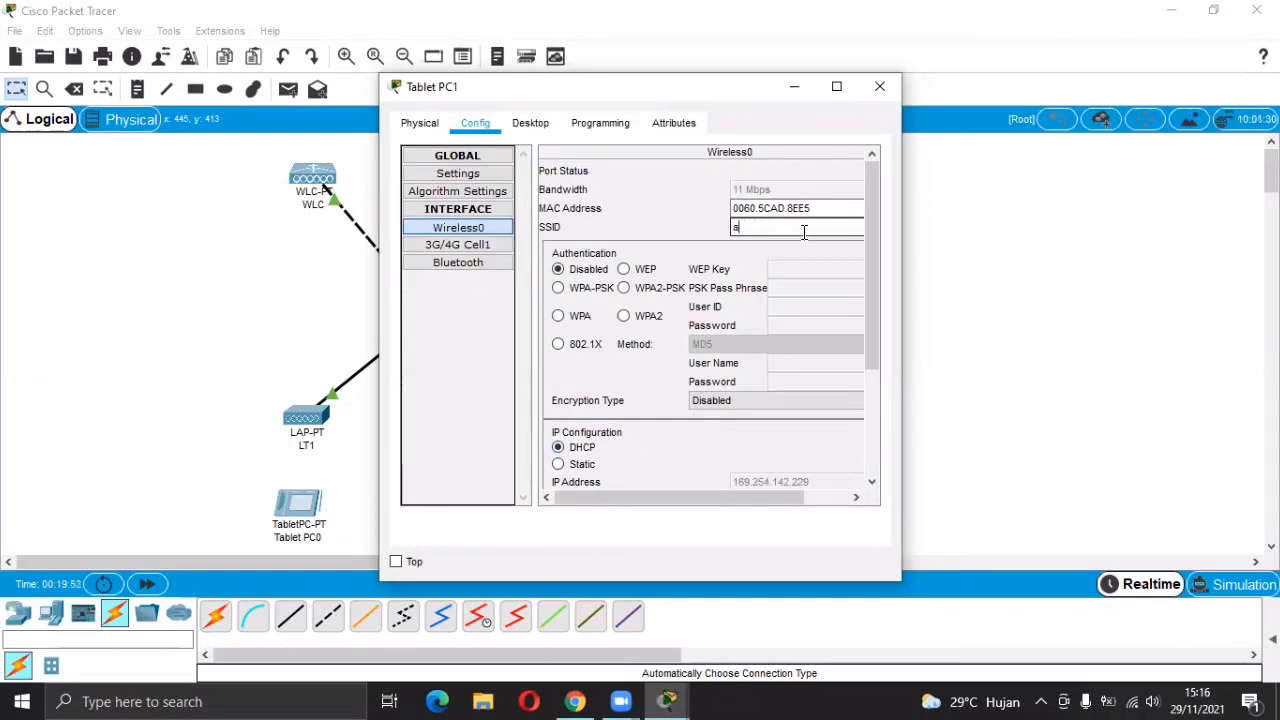
pyautogui.write('AP2')
pyautogui.click(559, 316)
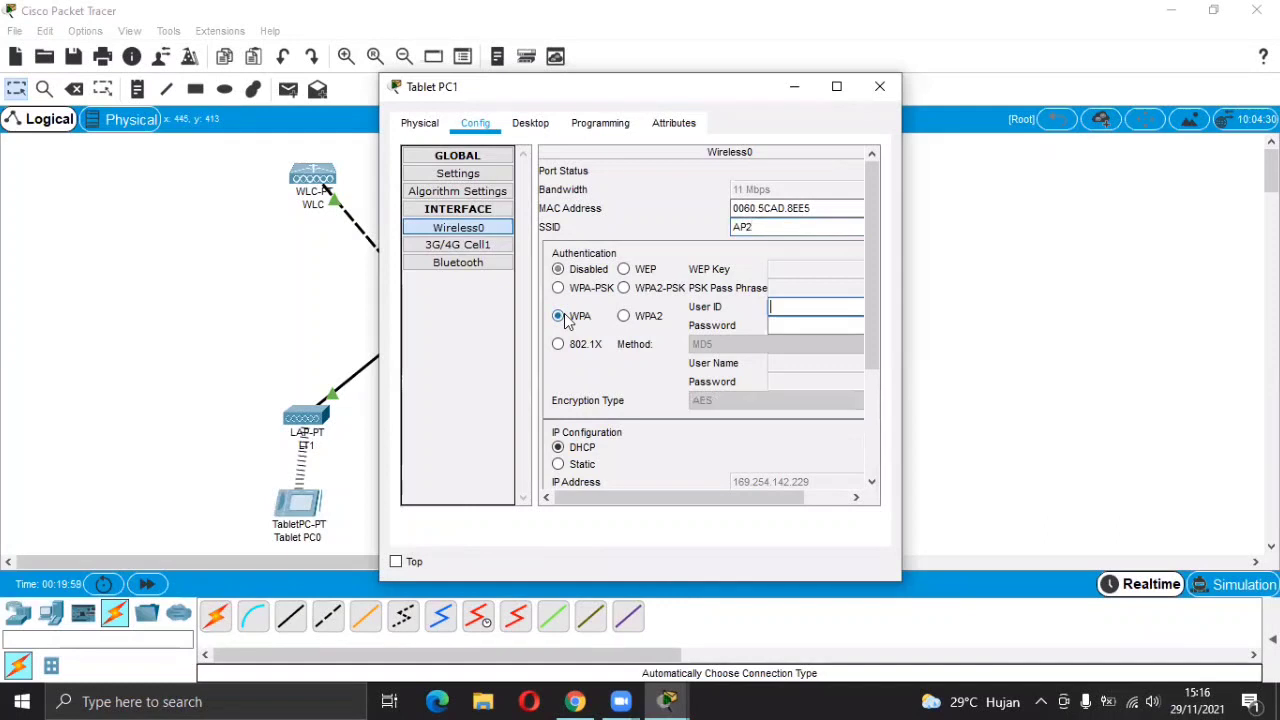
pyautogui.click(781, 306)
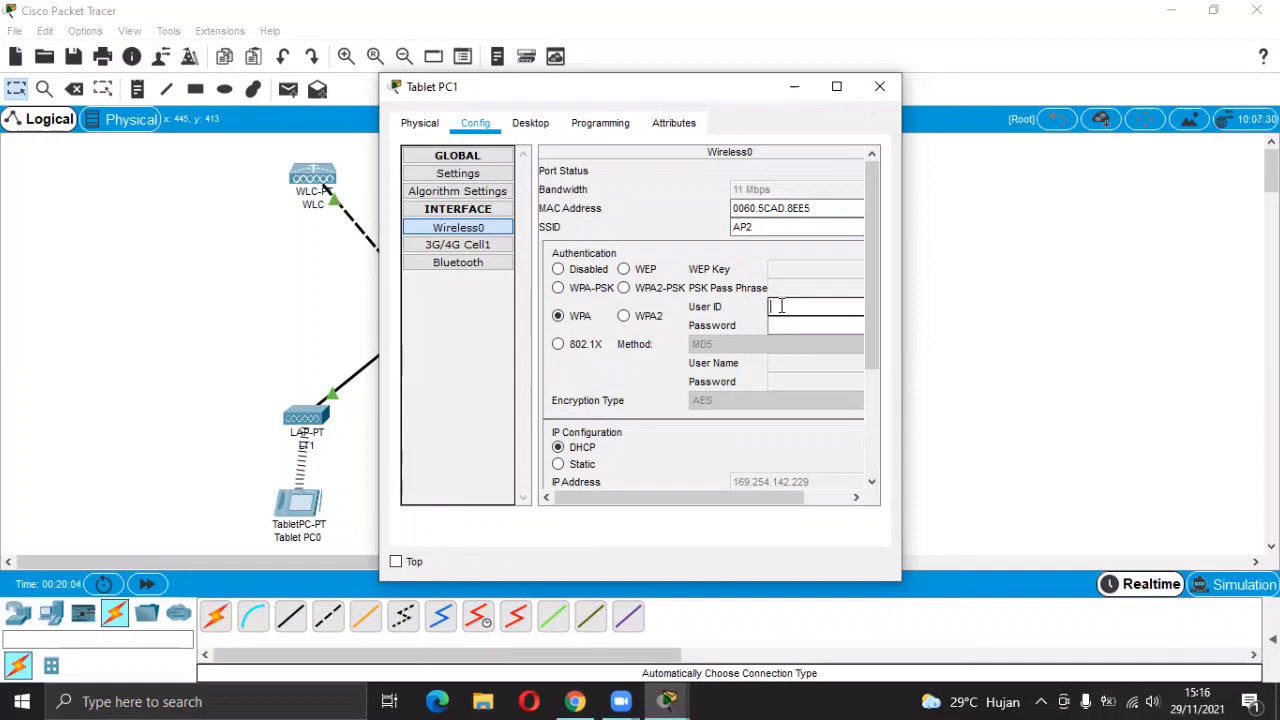
pyautogui.click(781, 325)
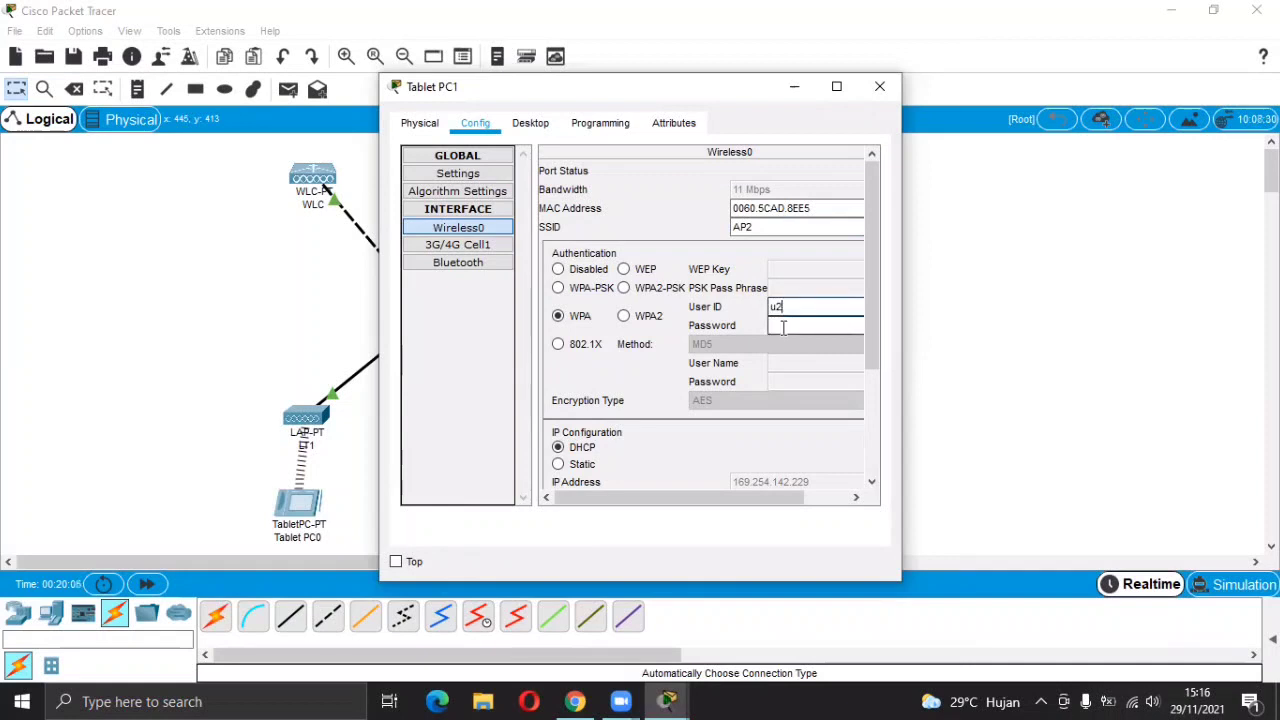
pyautogui.write('u2')
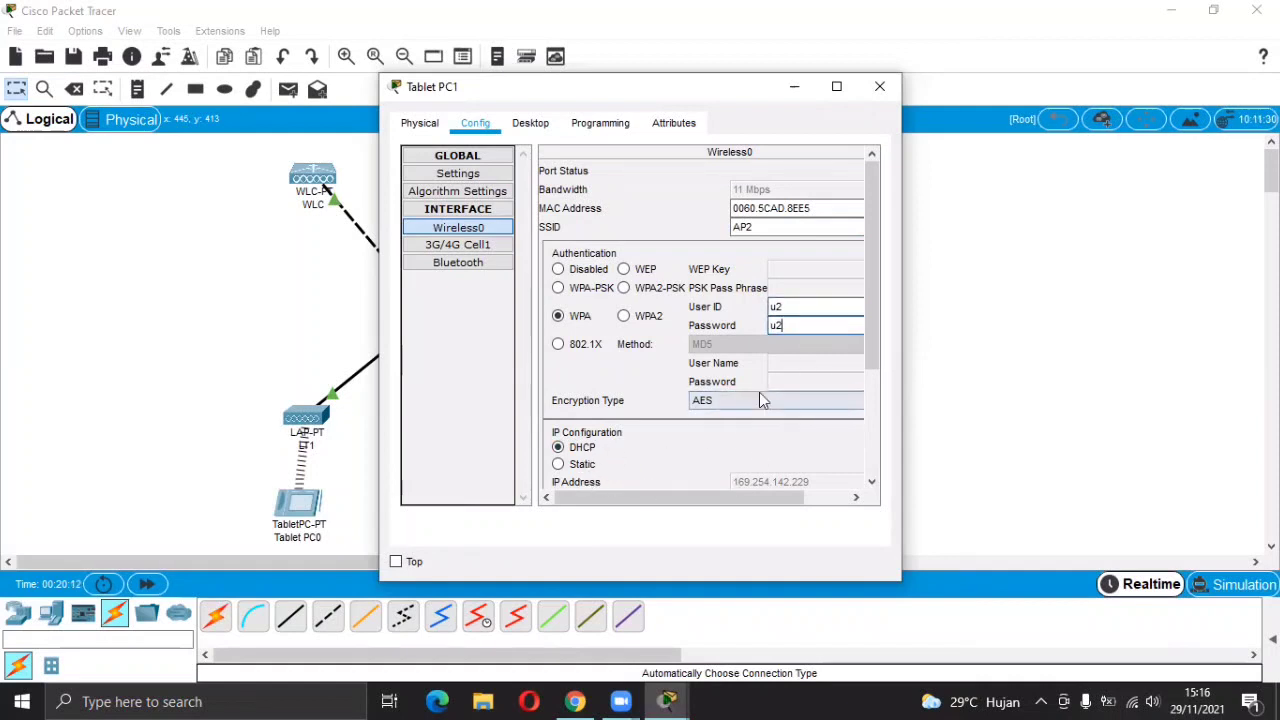
pyautogui.click(881, 84)
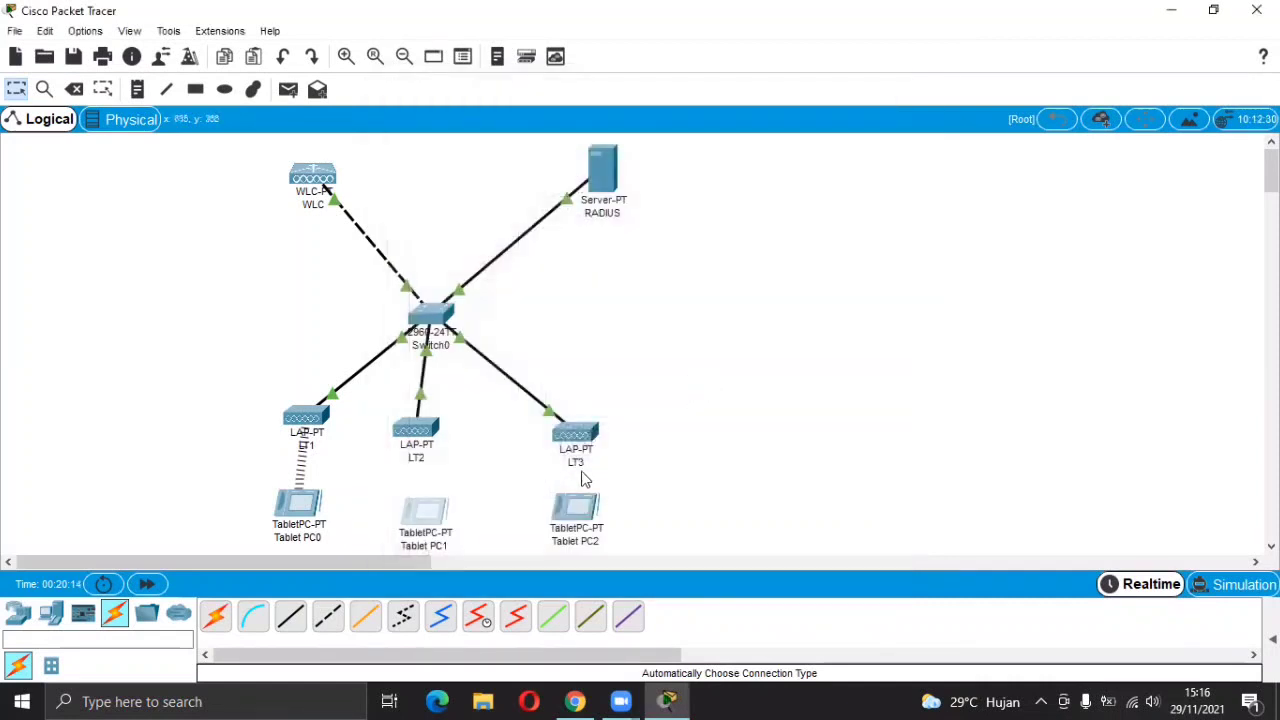
# Change Tablet PC2's Wireless0 SSID from Default to AP3.
pyautogui.click(577, 440)
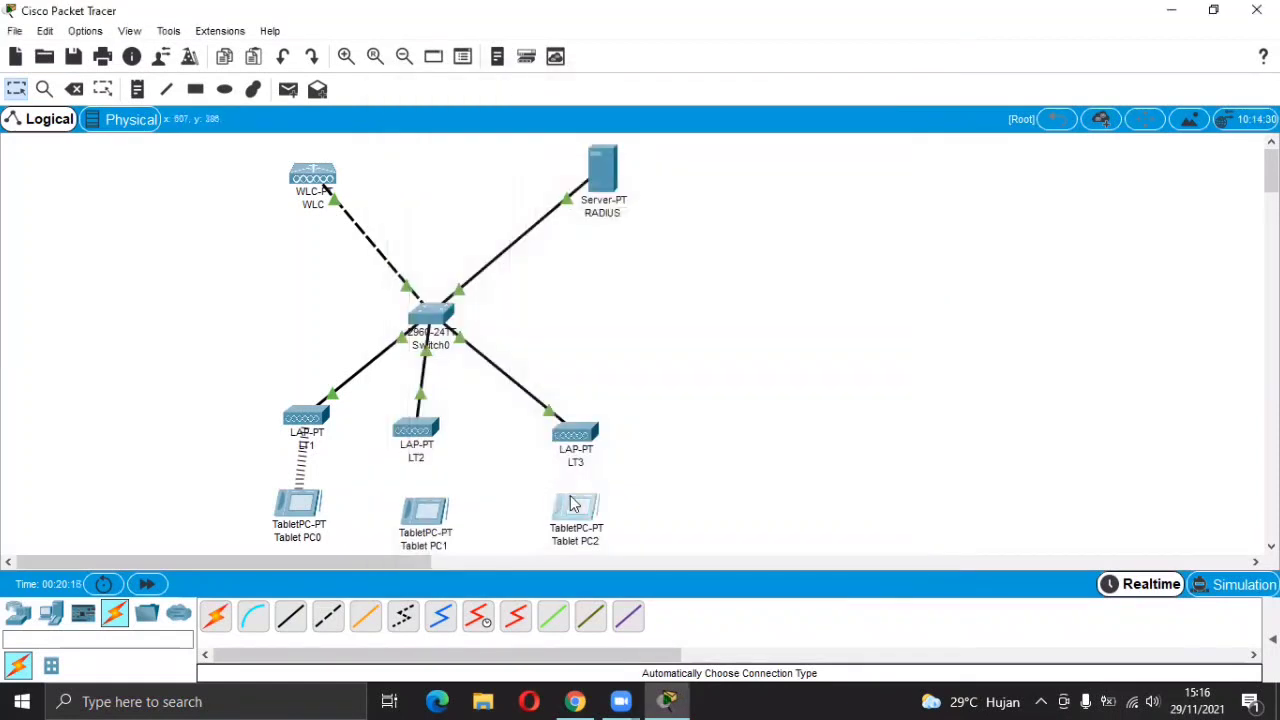
pyautogui.click(574, 503)
pyautogui.click(490, 123)
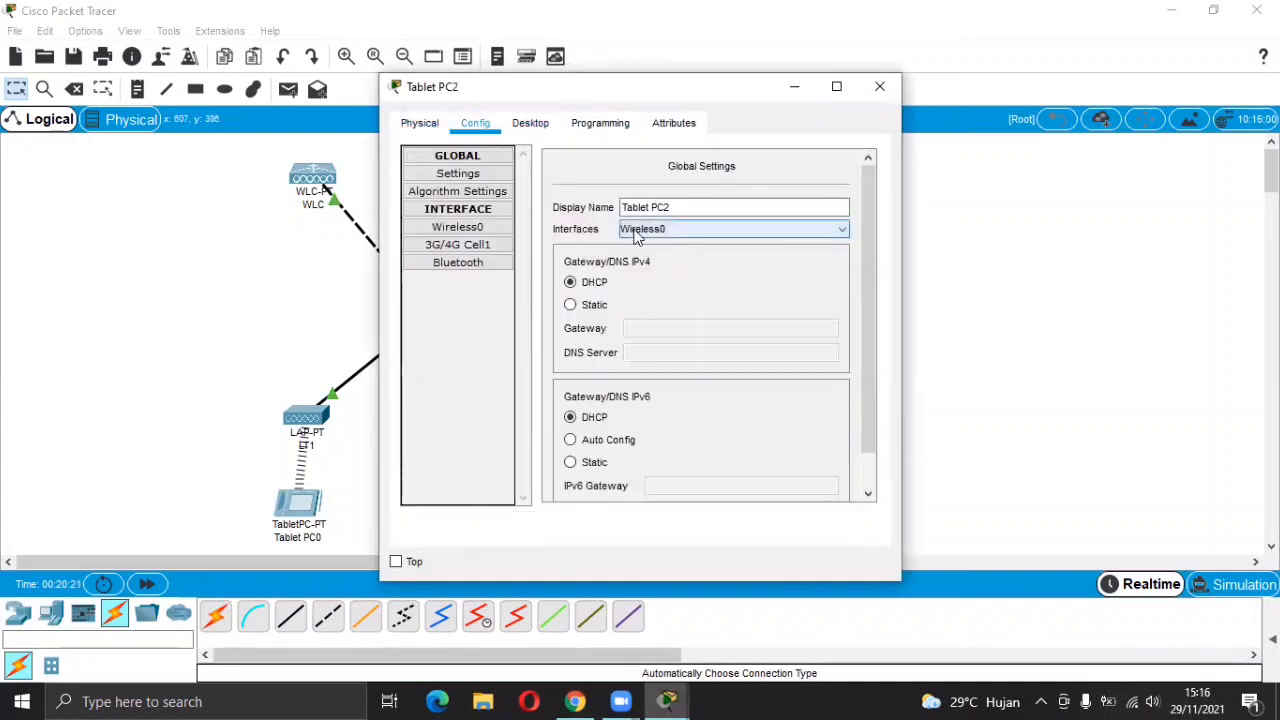
pyautogui.click(441, 229)
pyautogui.click(773, 227)
pyautogui.press('BackSpace')
pyautogui.press('BackSpace')
pyautogui.press('BackSpace')
pyautogui.press('BackSpace')
pyautogui.press('BackSpace')
pyautogui.press('BackSpace')
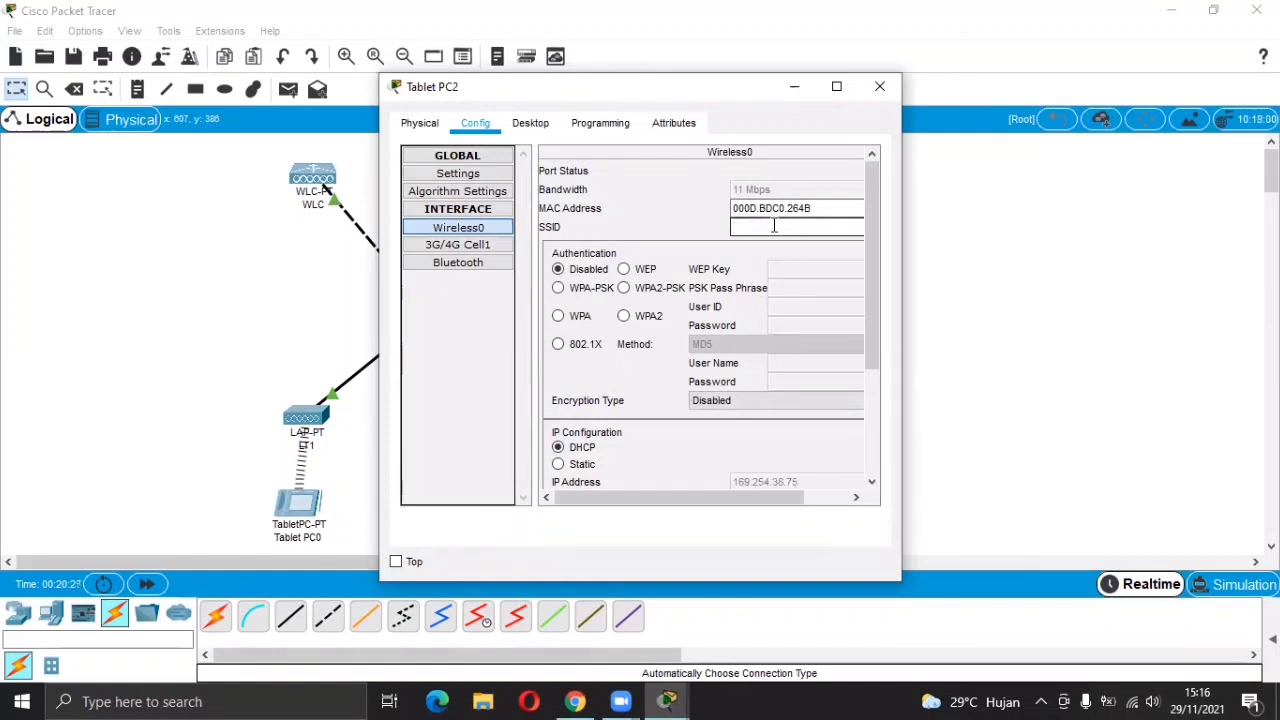
pyautogui.press('BackSpace')
pyautogui.write('AP3')
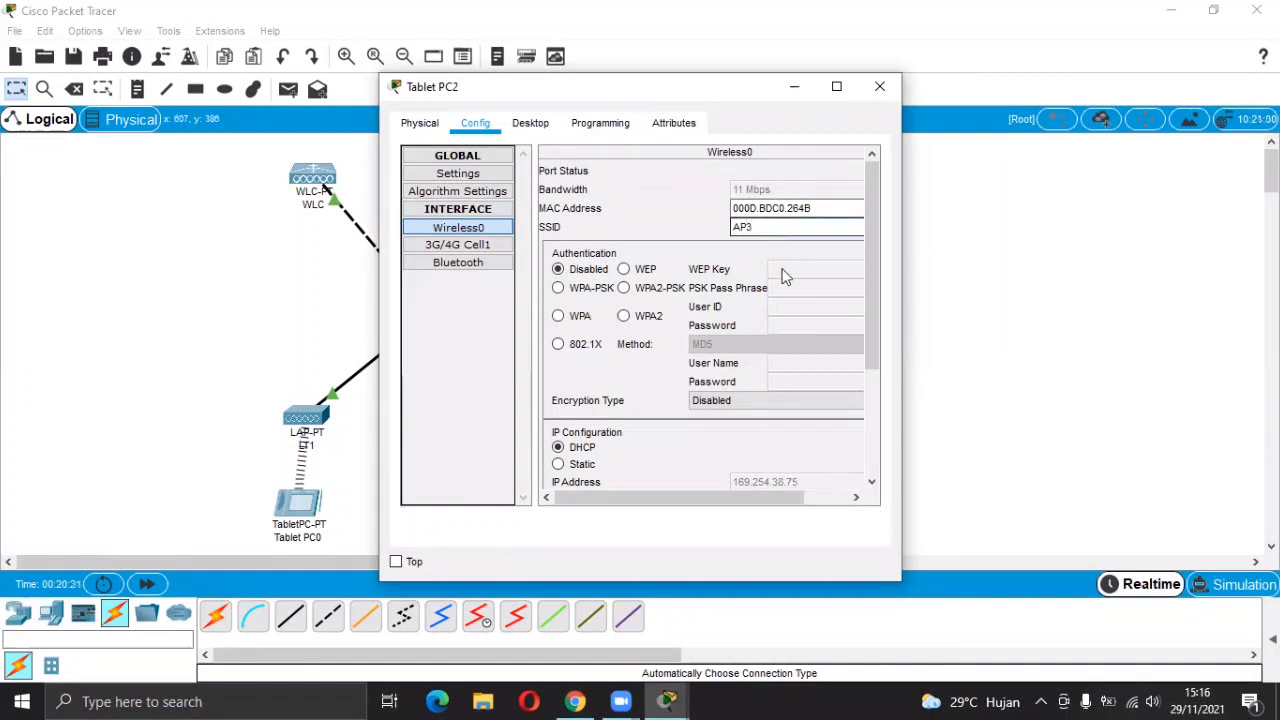
# Select WPA authentication on Tablet PC2 with user u3 and its password.
pyautogui.click(572, 321)
pyautogui.click(802, 306)
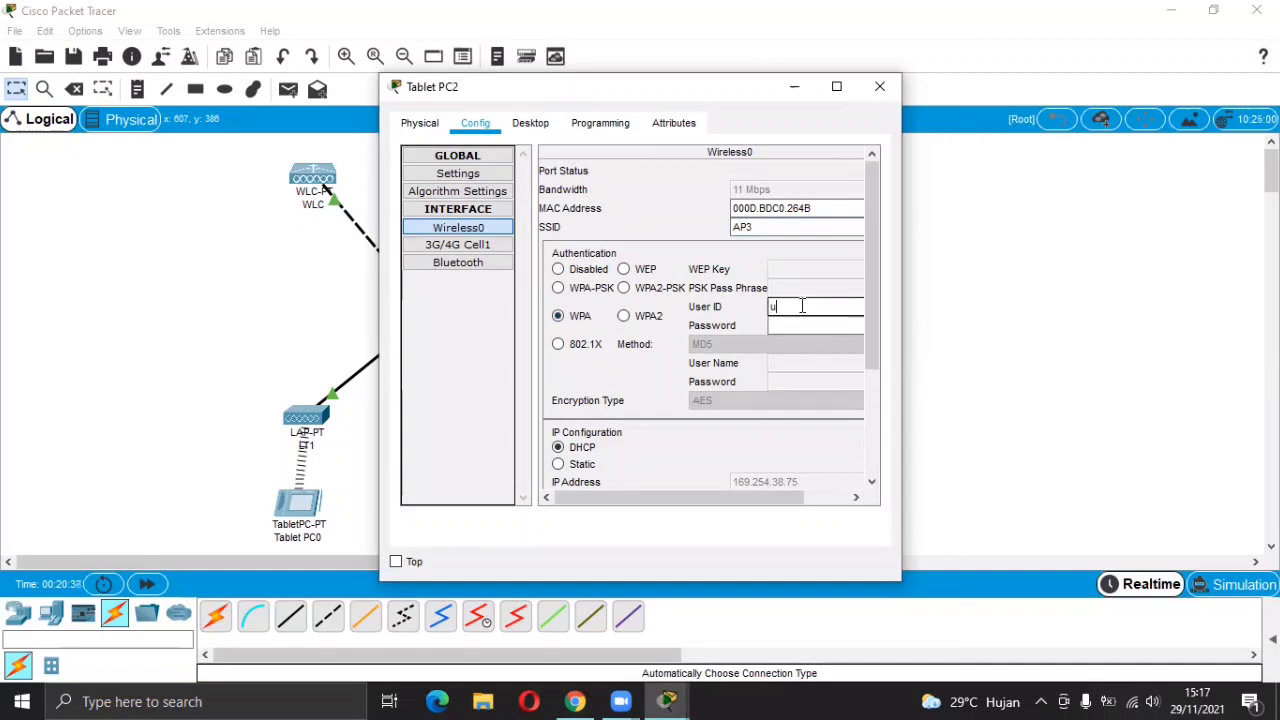
pyautogui.click(795, 325)
pyautogui.write('u3')
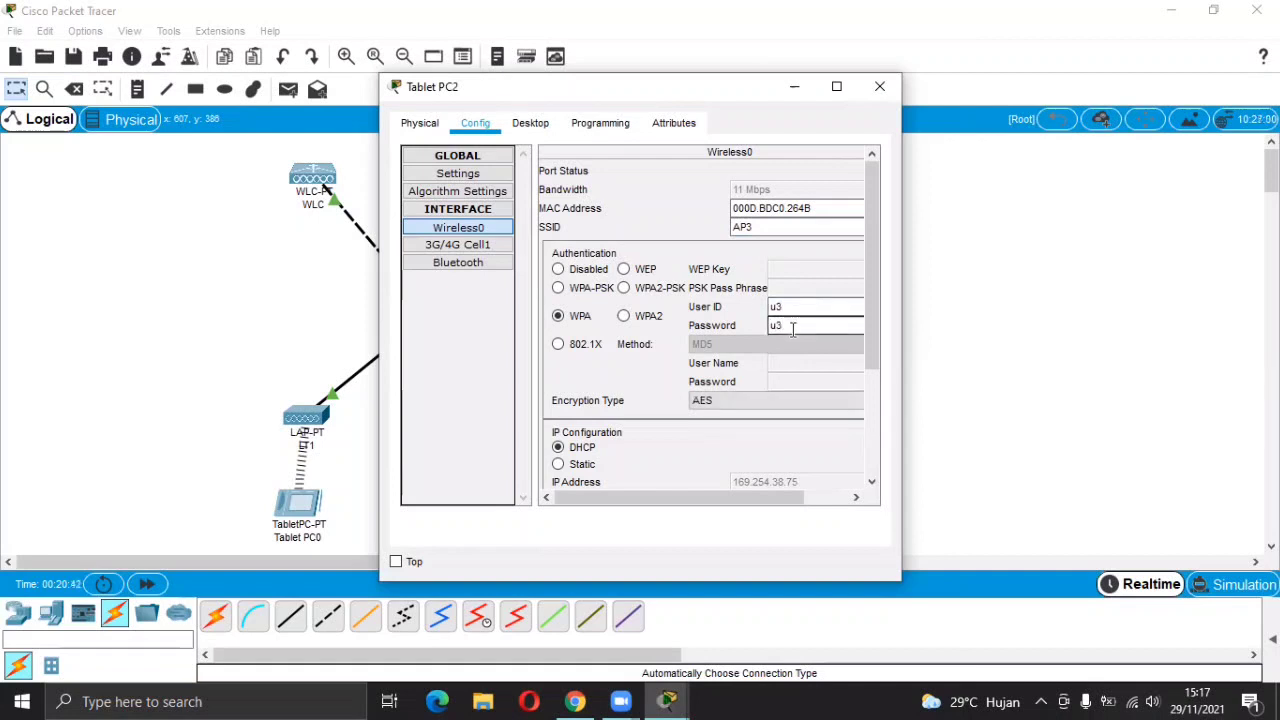
pyautogui.click(879, 90)
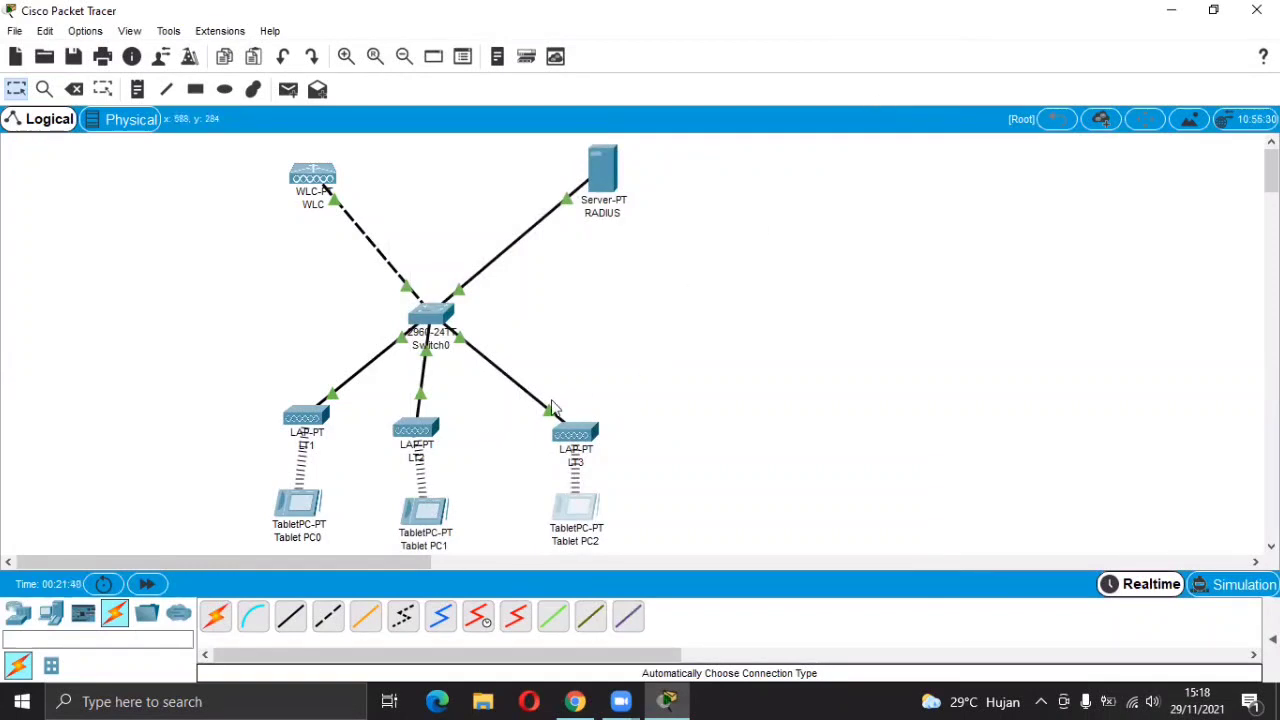
# Review step 10 and the D. TUGAS tasks on the lab PDF's last page, then return to Packet Tracer.
pyautogui.click(575, 701)
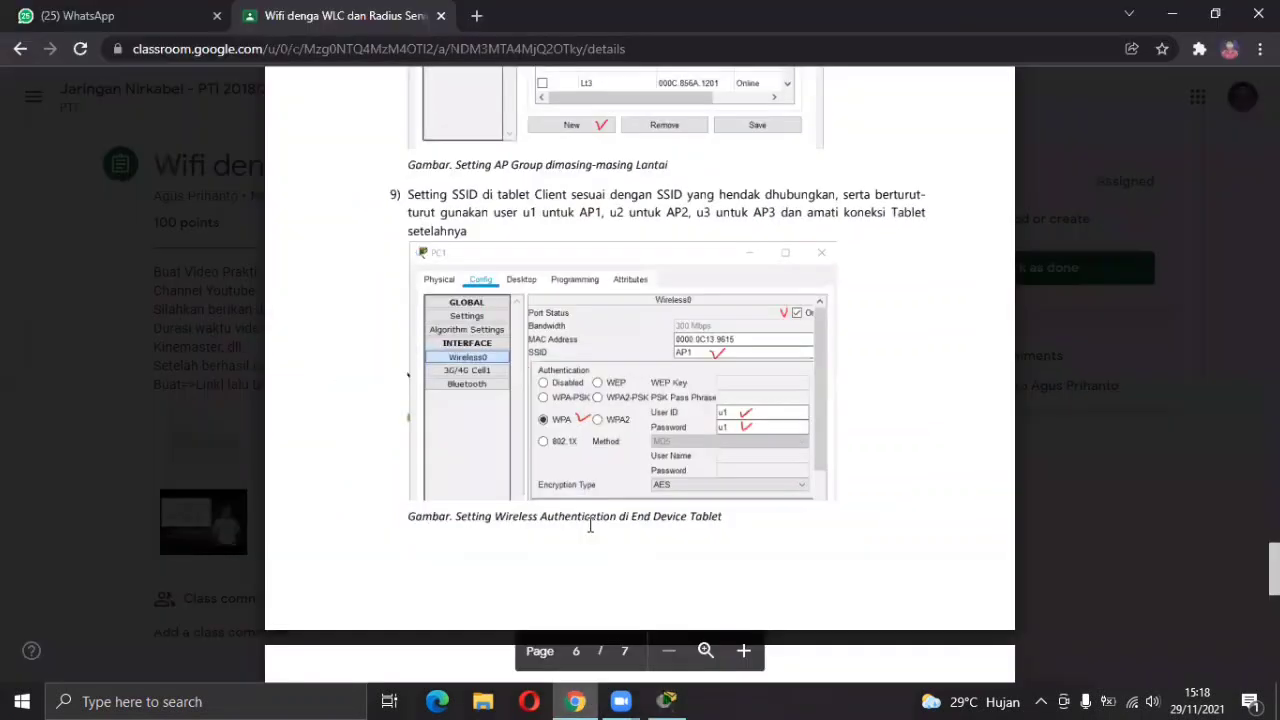
pyautogui.scroll(-5, 590, 525)
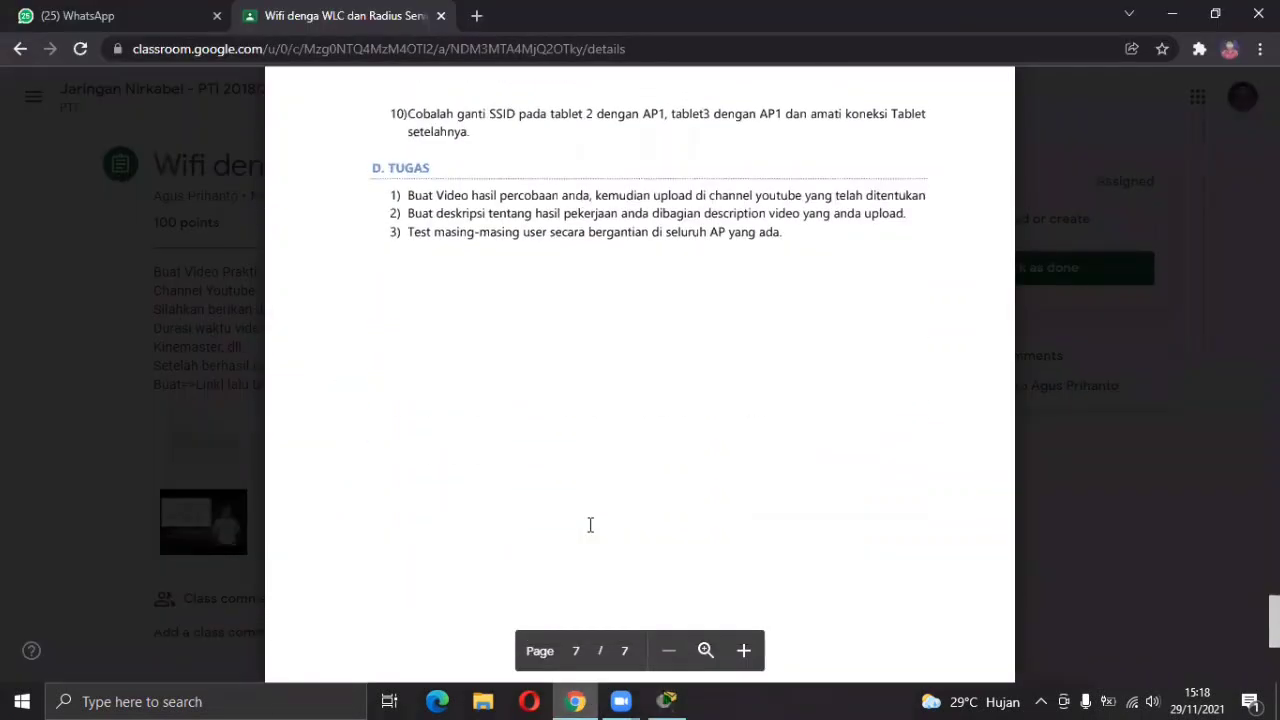
pyautogui.scroll(1, 590, 525)
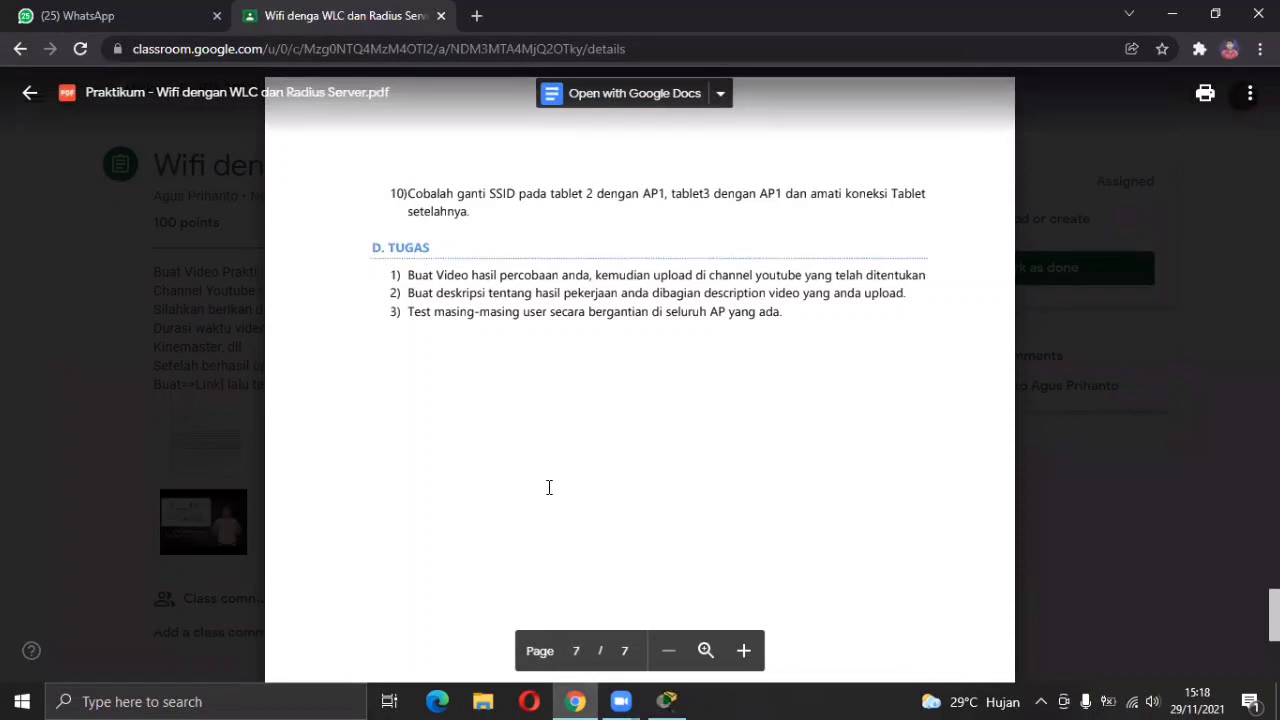
pyautogui.hotkey('alt', 'Tab')
# Change Tablet PC1's Wireless0 SSID from AP2 to AP1.
pyautogui.click(422, 515)
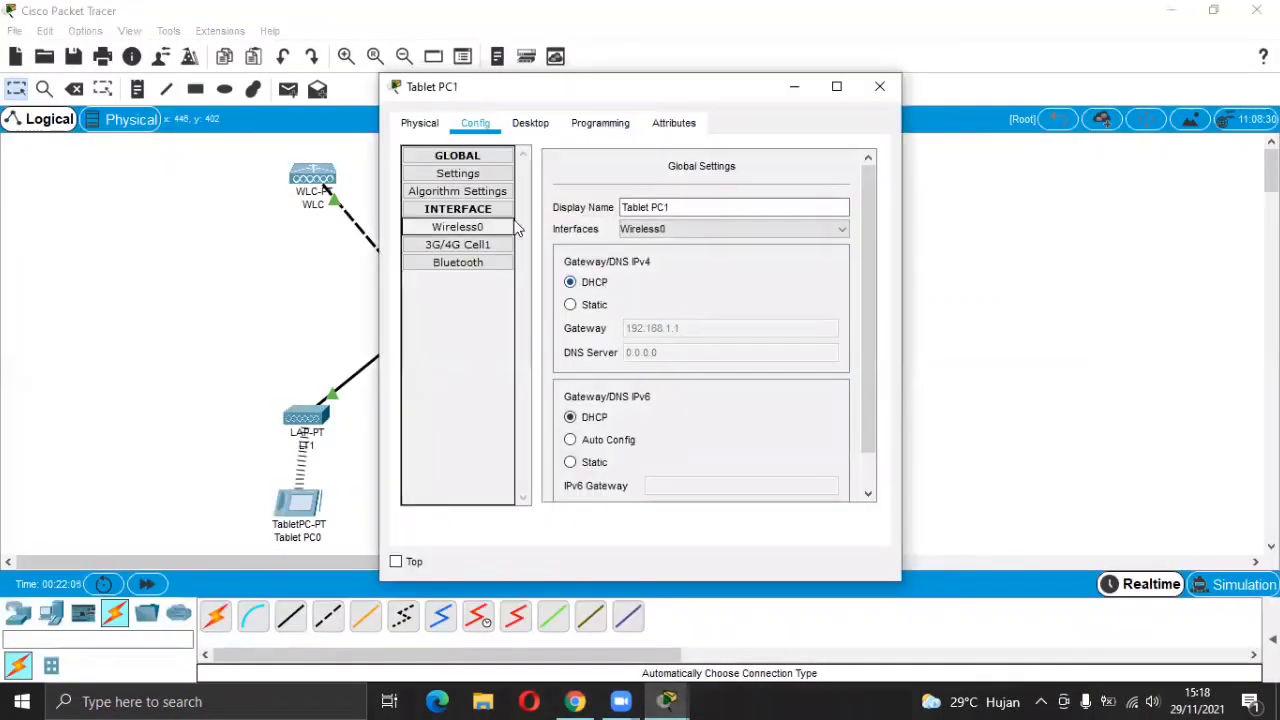
pyautogui.click(480, 227)
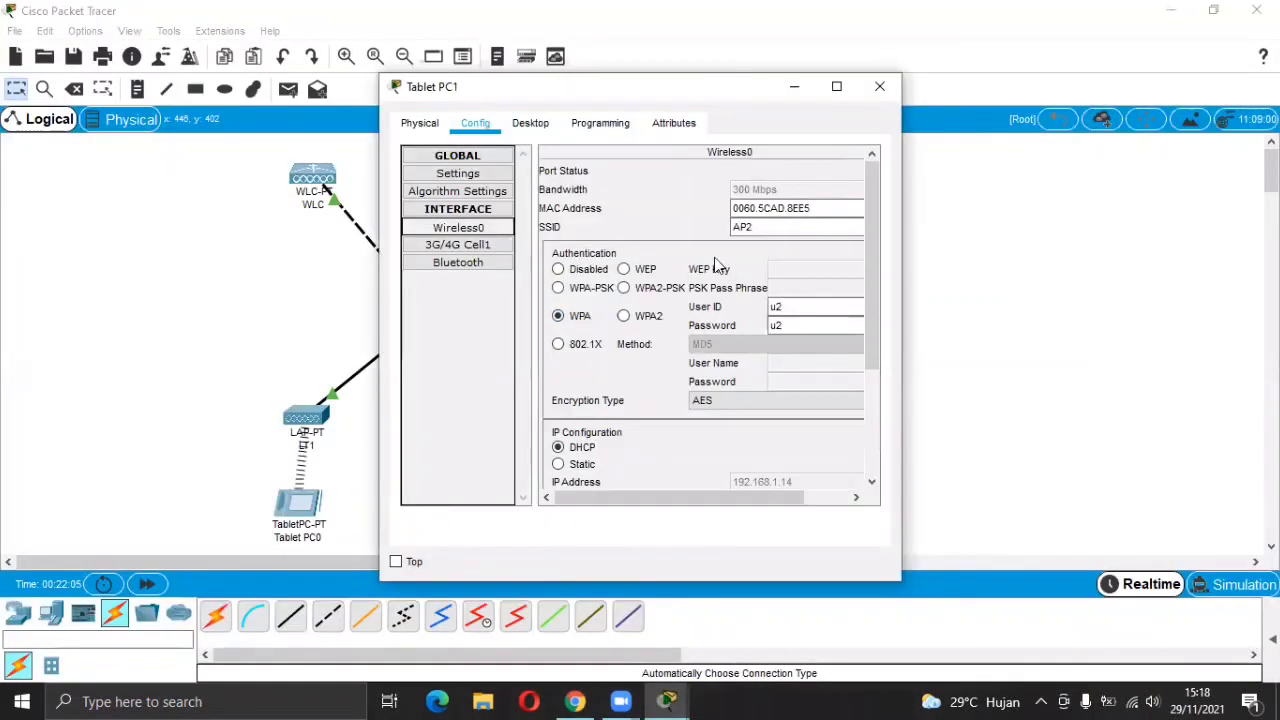
pyautogui.click(757, 228)
pyautogui.press('BackSpace')
pyautogui.write('1')
pyautogui.click(880, 86)
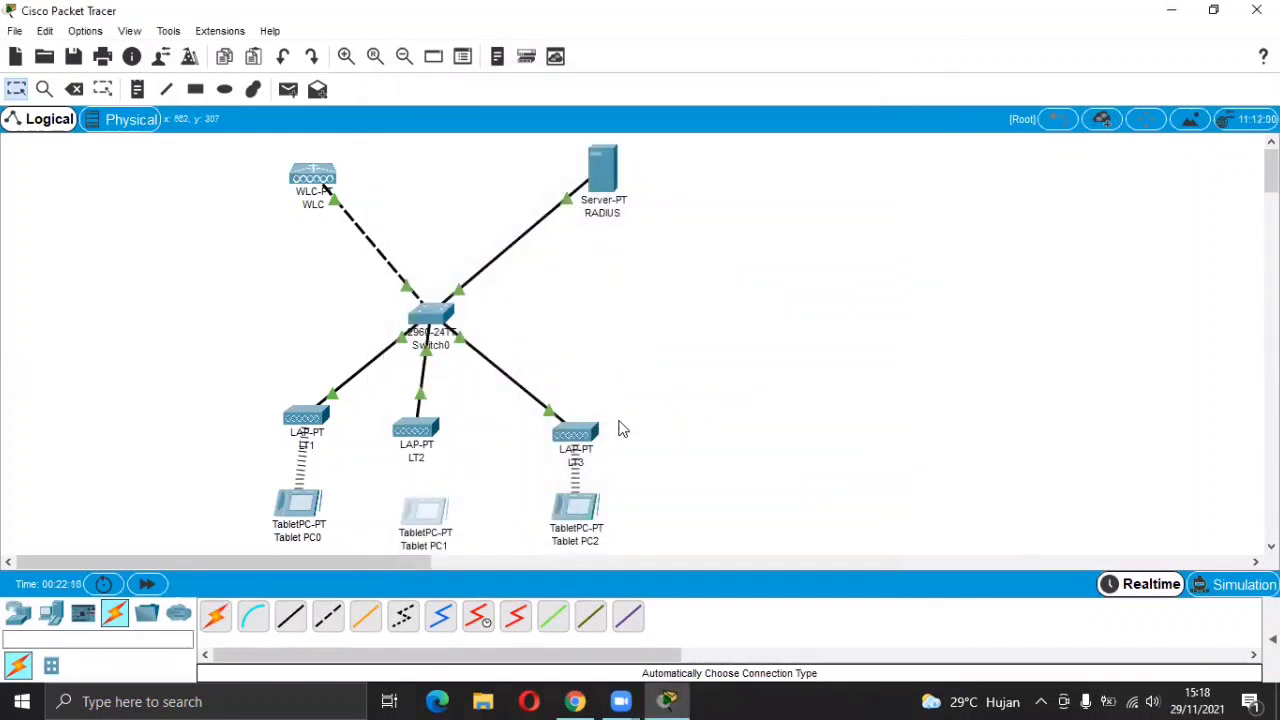
# Change Tablet PC2's Wireless0 SSID from AP3 to AP1.
pyautogui.click(588, 437)
pyautogui.click(880, 86)
pyautogui.click(573, 506)
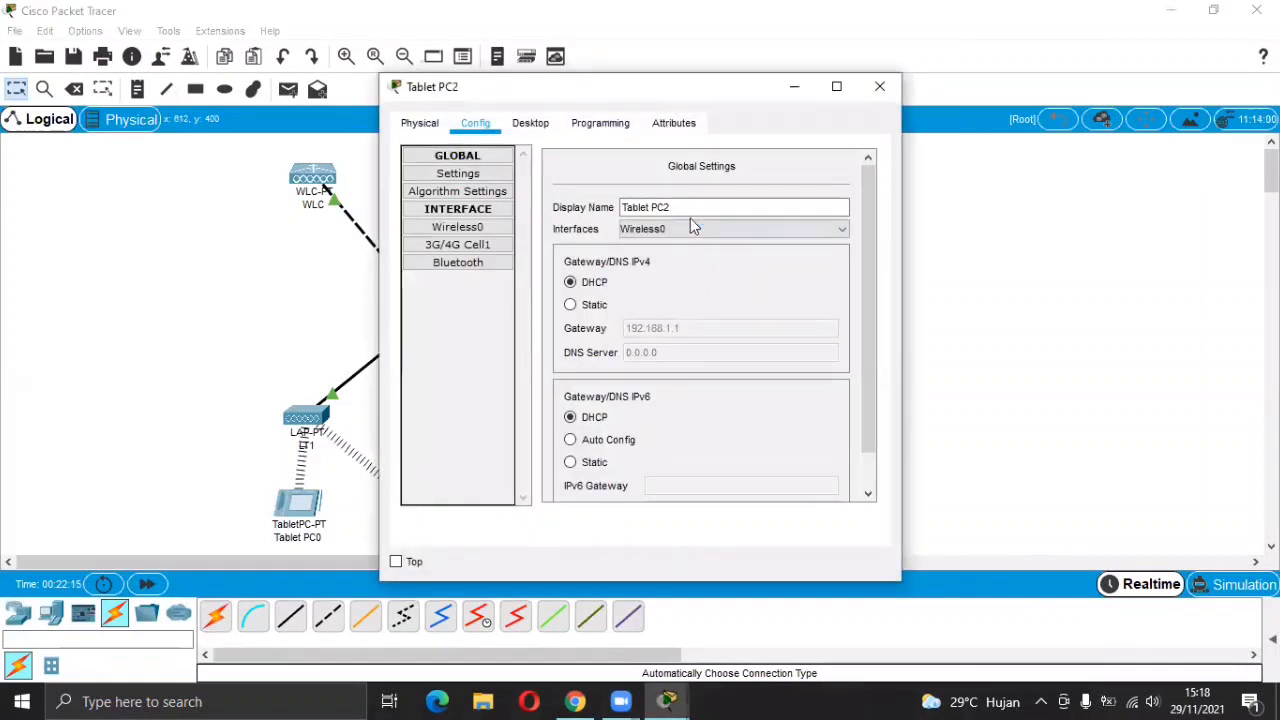
pyautogui.click(500, 228)
pyautogui.click(766, 227)
pyautogui.write('1')
pyautogui.click(880, 86)
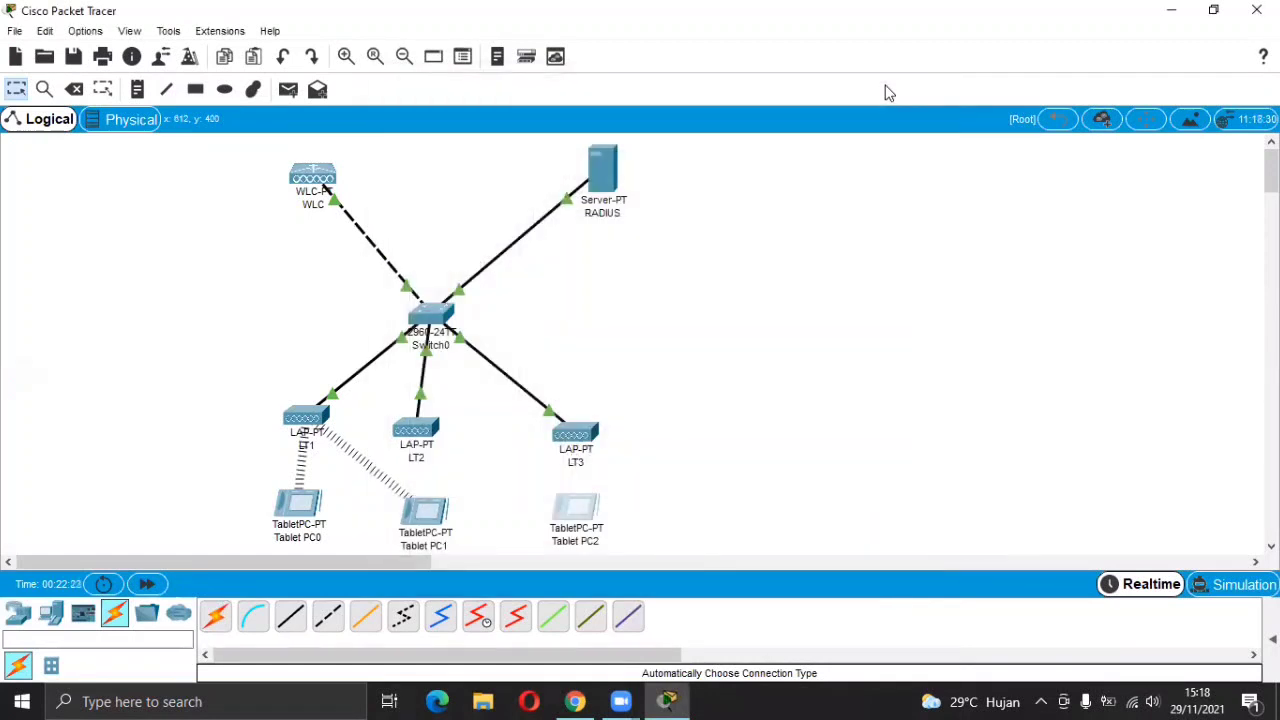